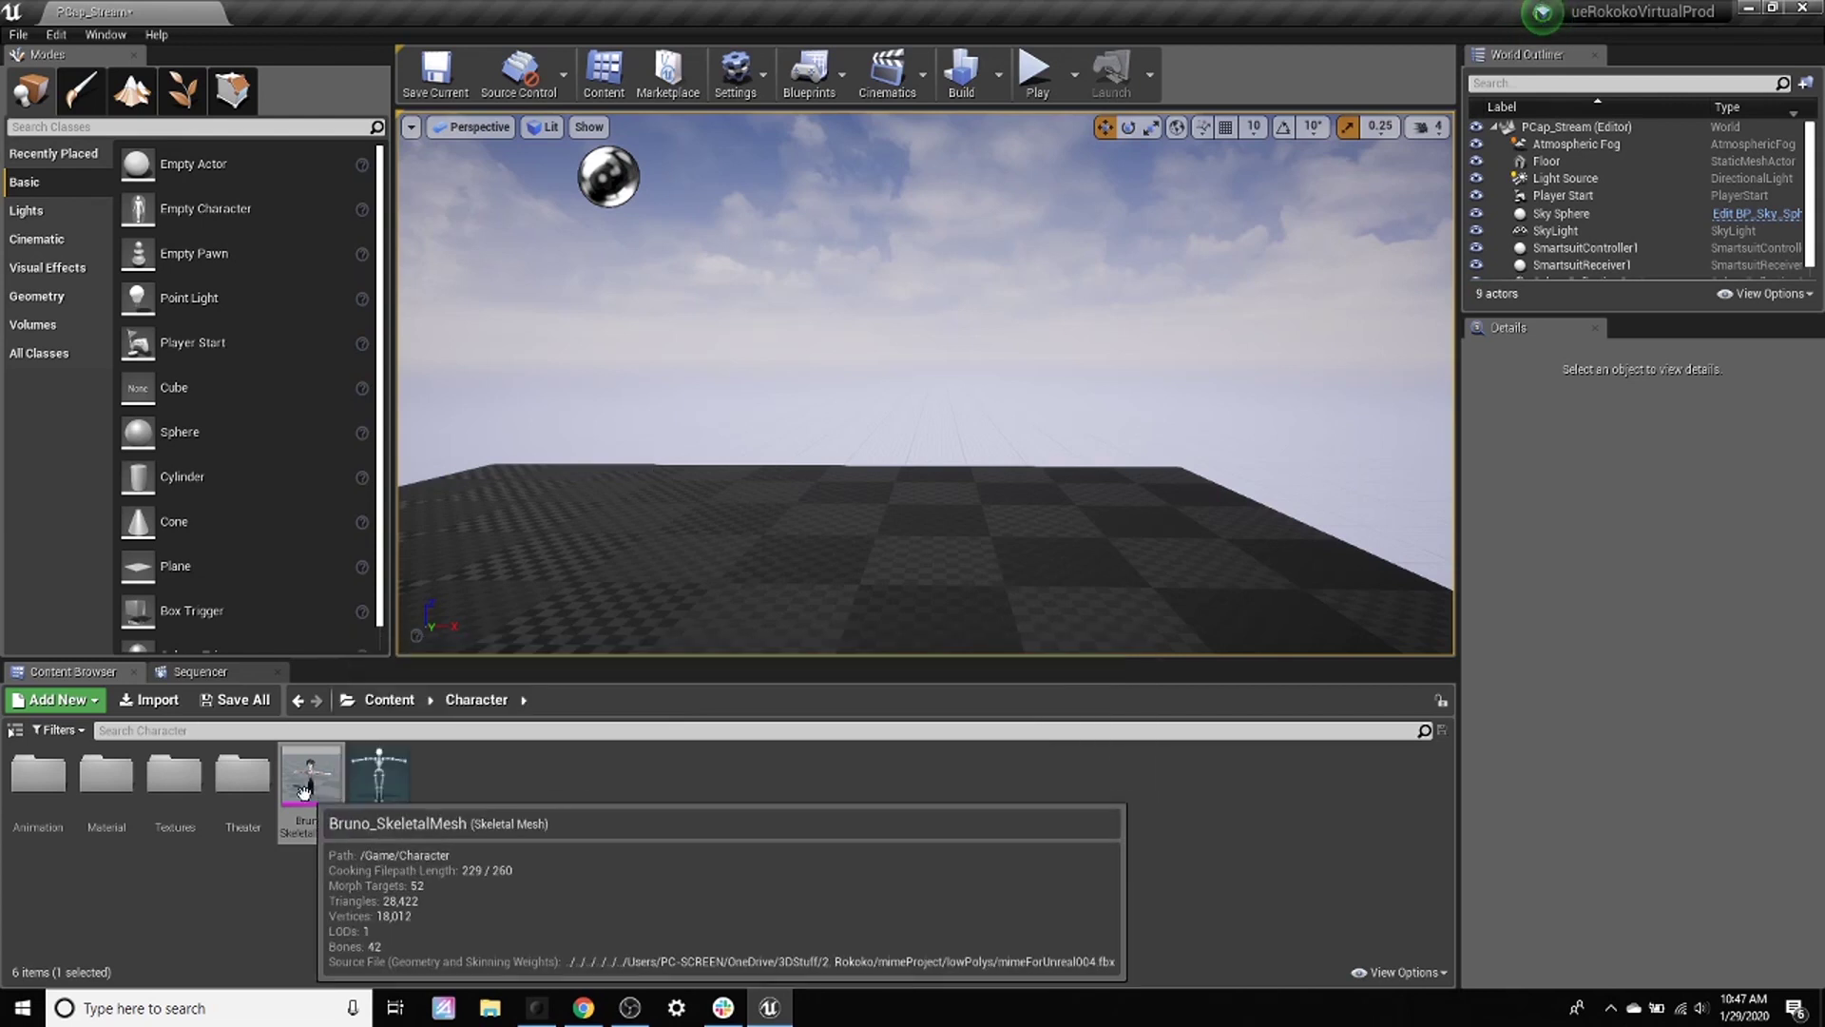
# Step: Place the Bruno_SkeletalMesh character in the level, standing on the floor
pyautogui.moveTo(321, 803); pyautogui.dragTo(981, 623)
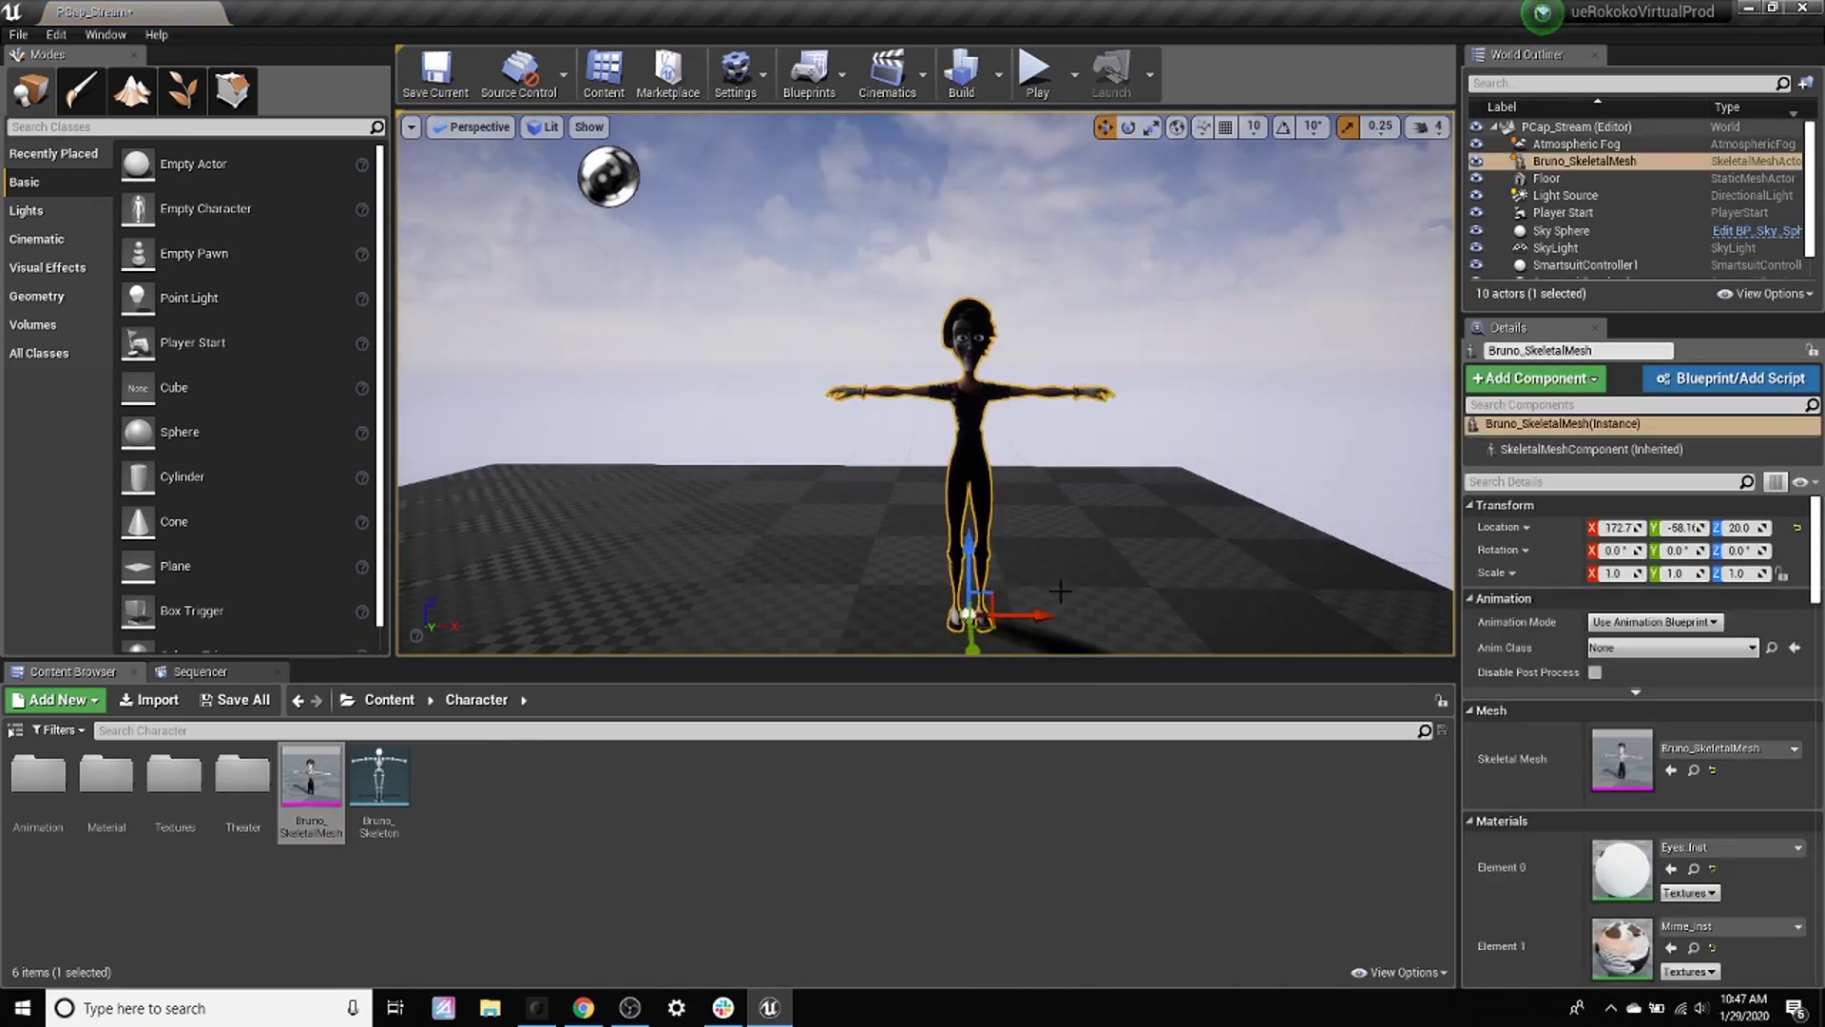
pyautogui.scroll(5, 1135, 593)
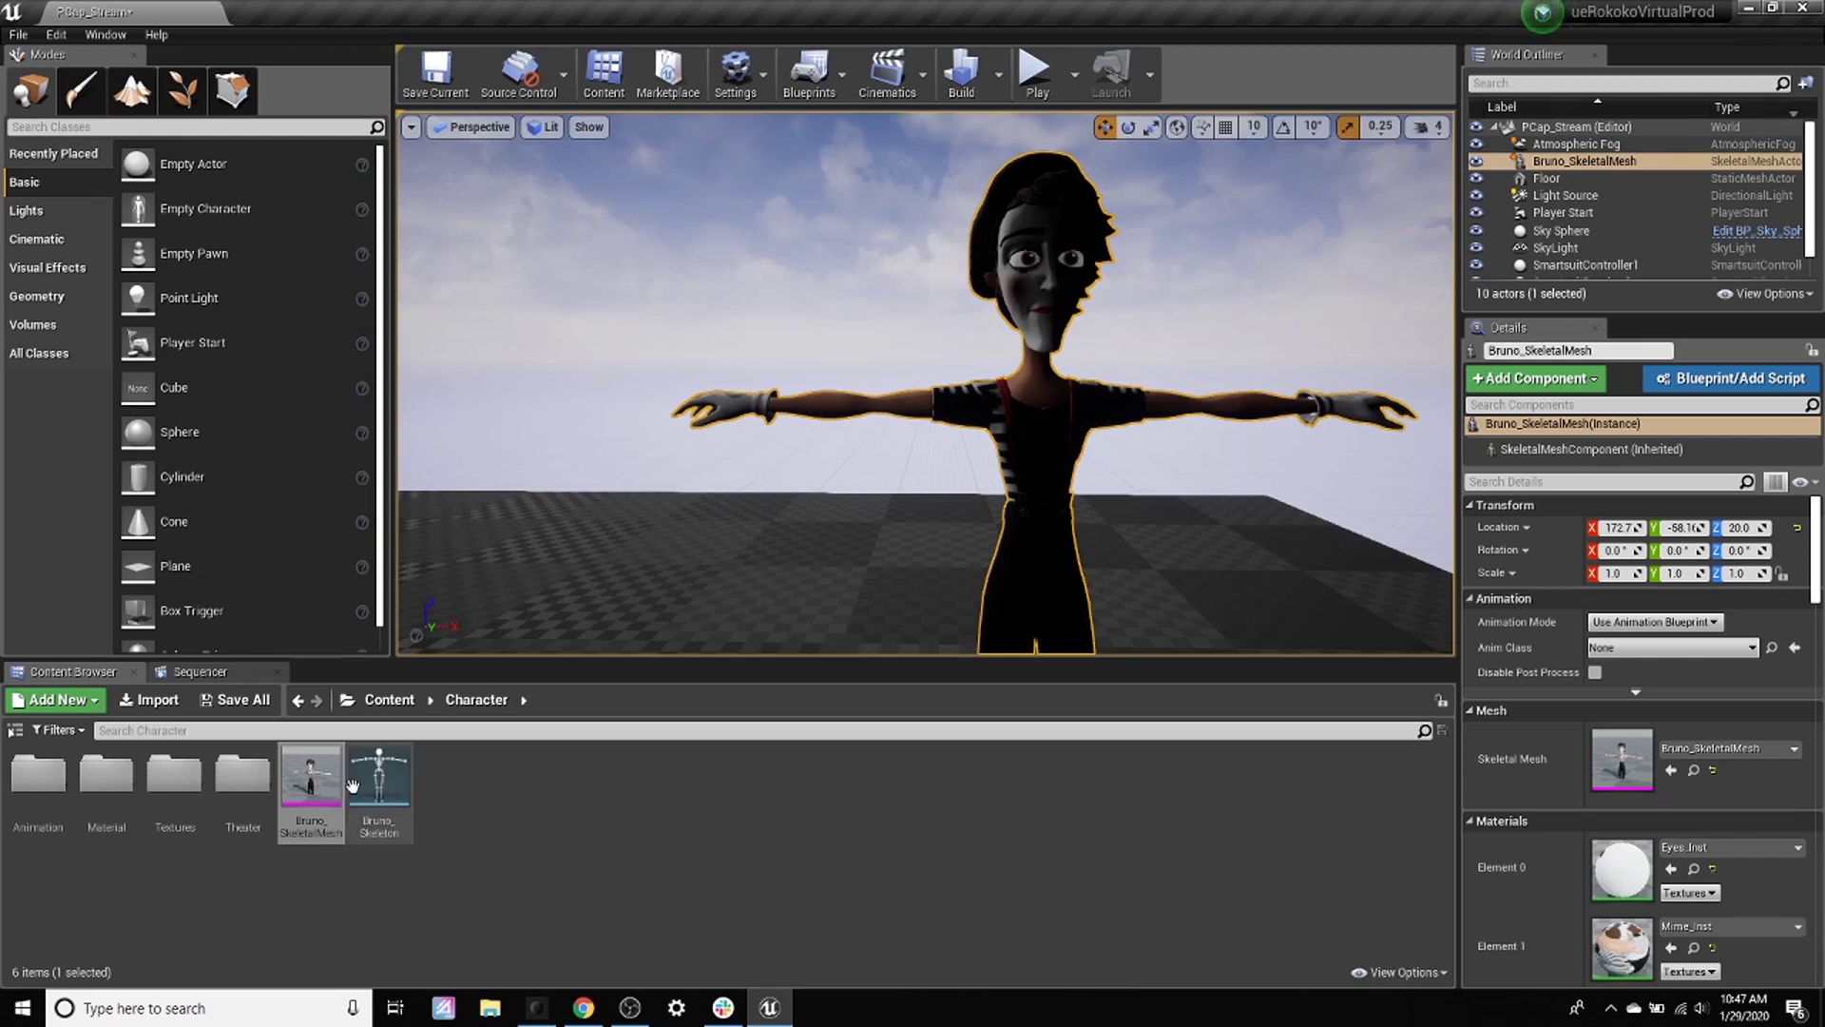
# Step: Create an Anim Blueprint from Bruno_SkeletalMesh and name it Bruno_Live01
pyautogui.rightClick(305, 781)
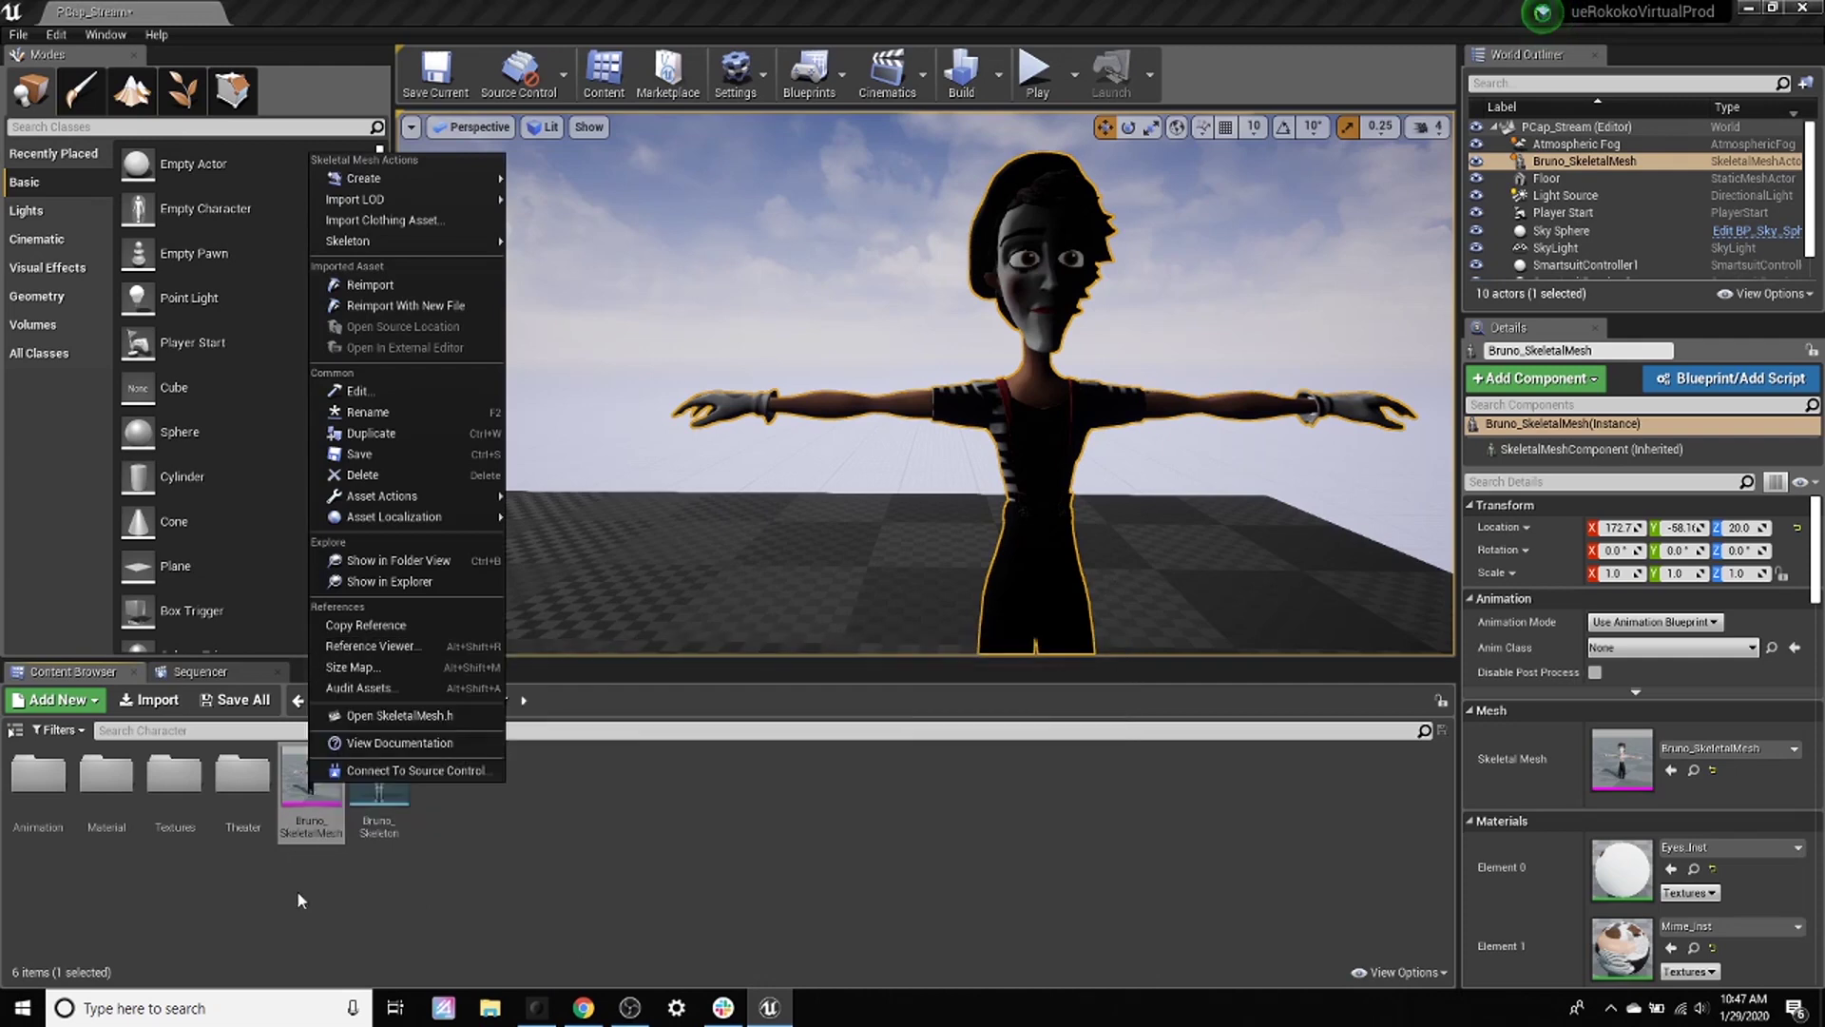
pyautogui.click(599, 871)
pyautogui.rightClick(308, 777)
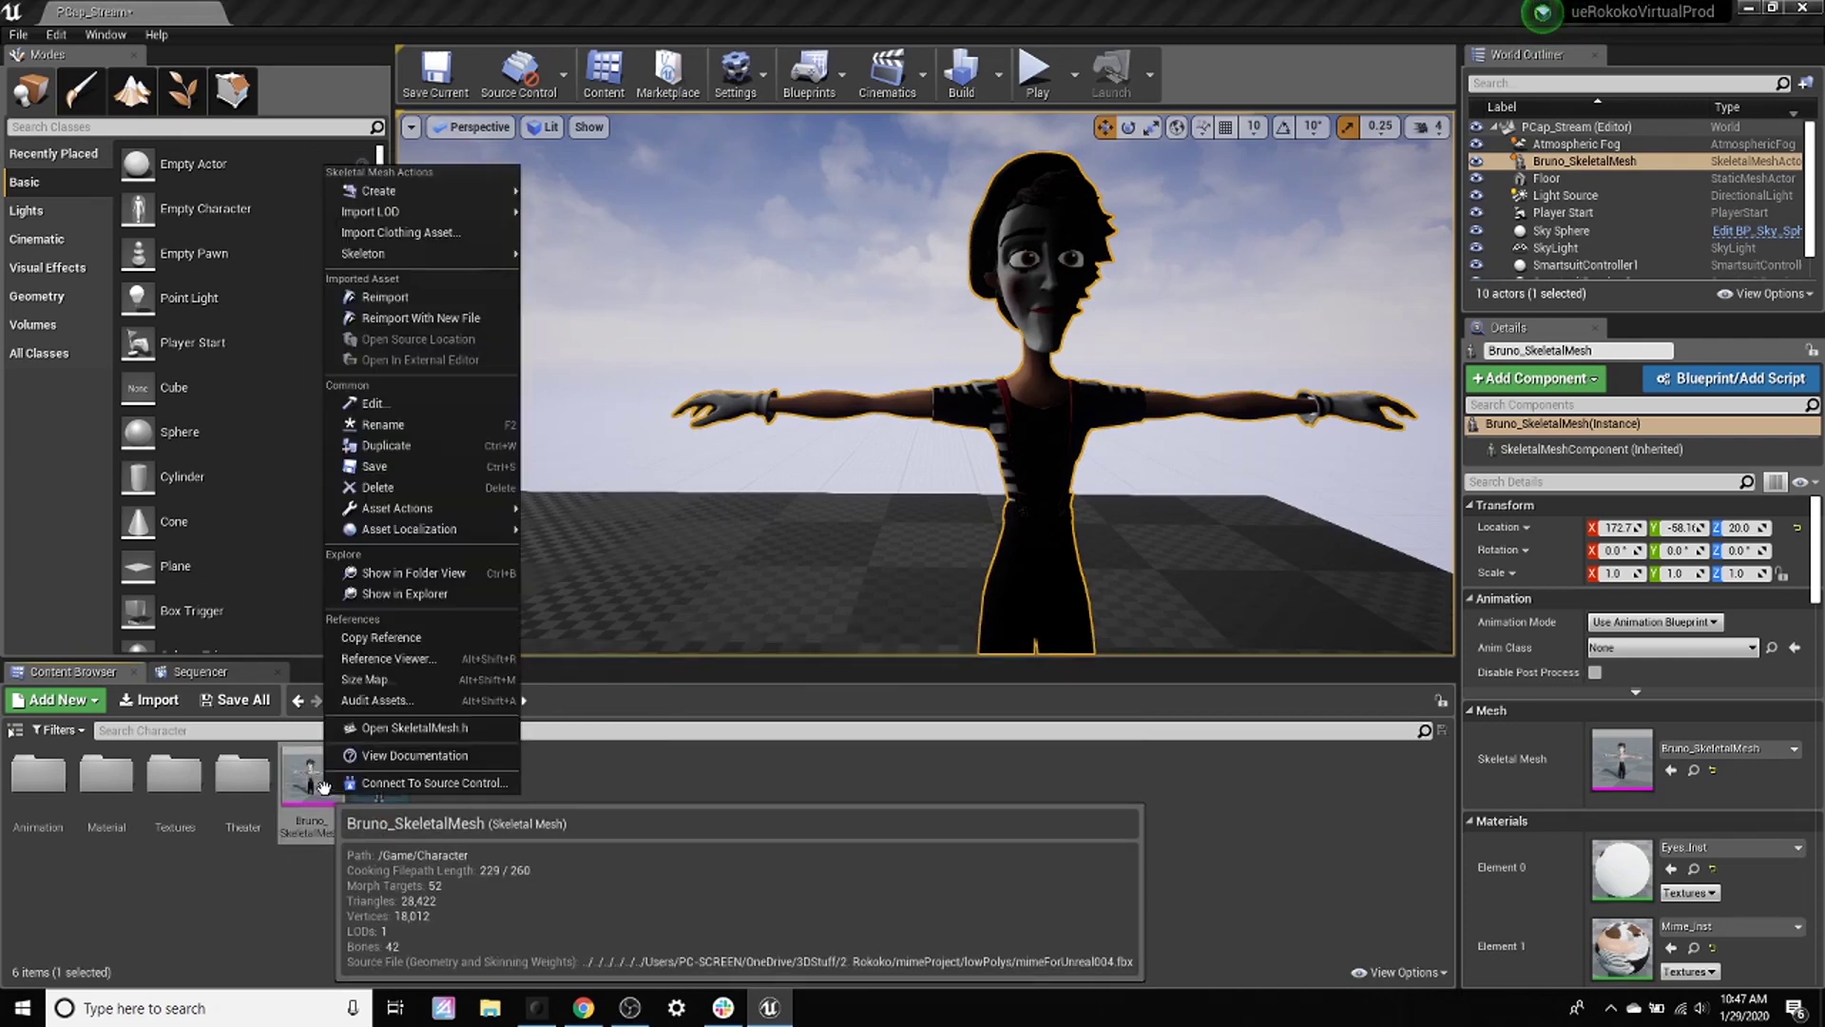
pyautogui.moveTo(432, 199)
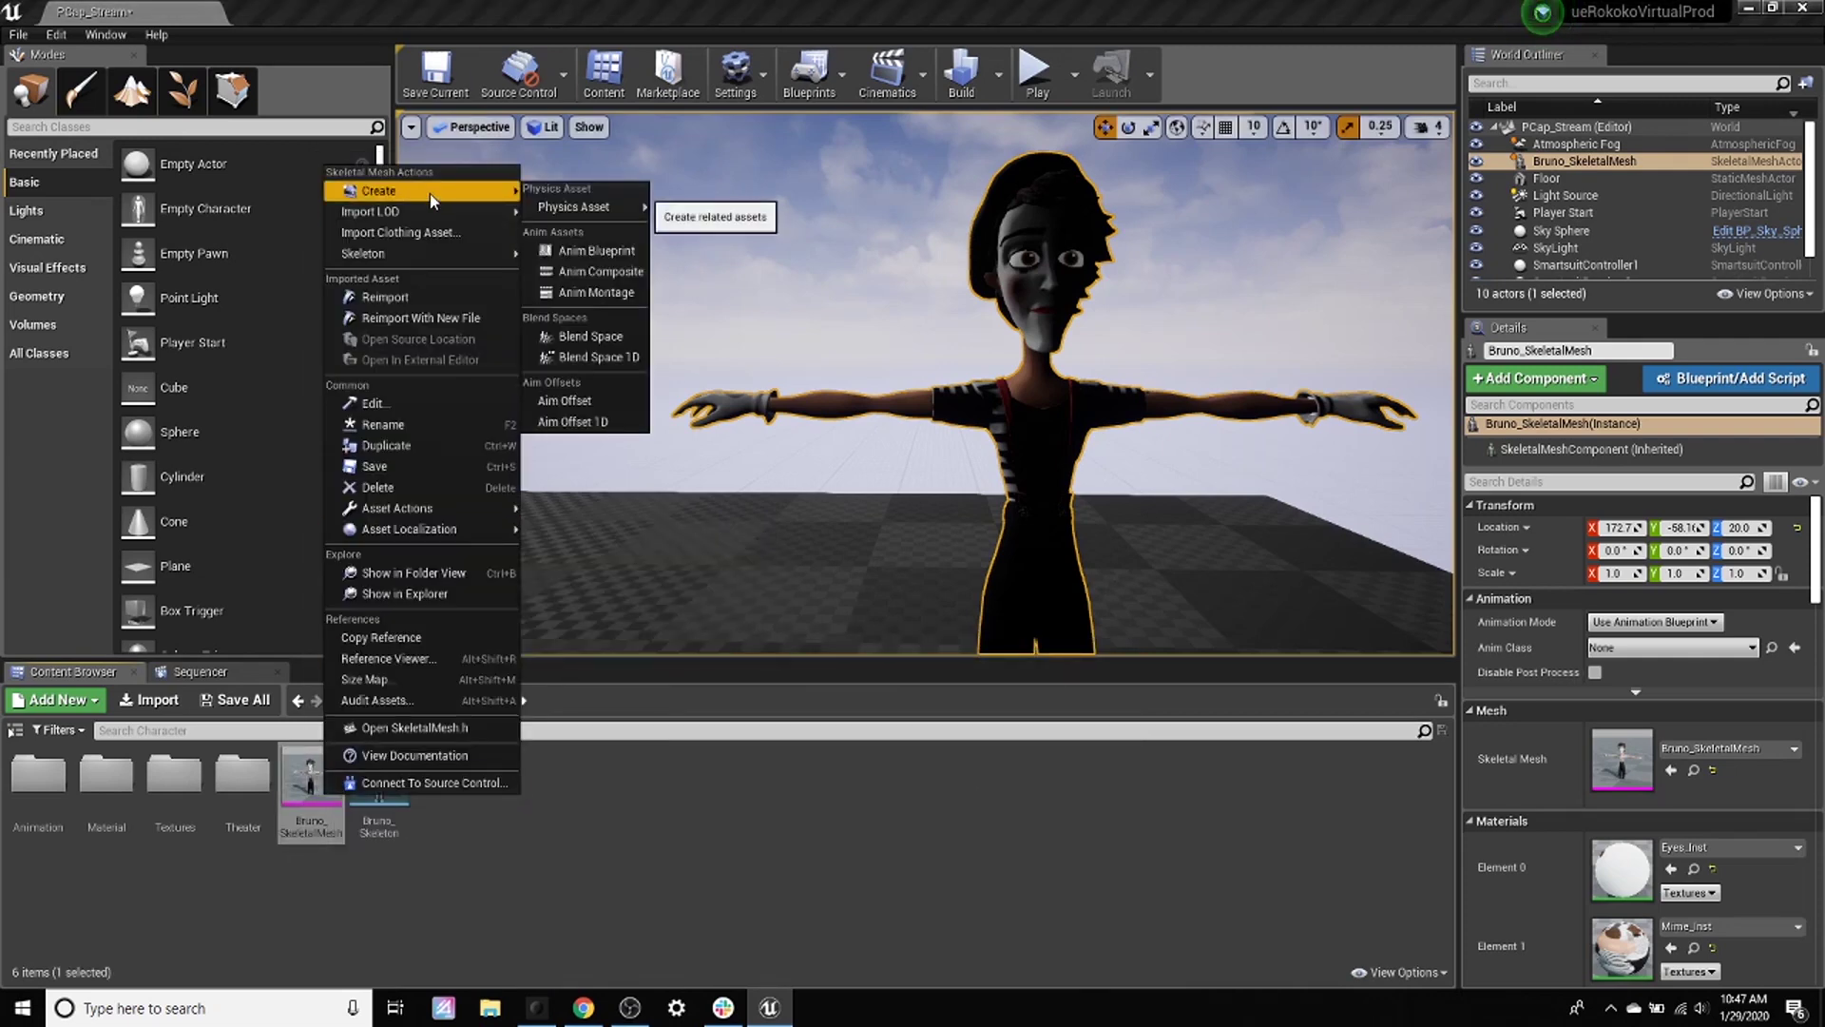
pyautogui.click(596, 250)
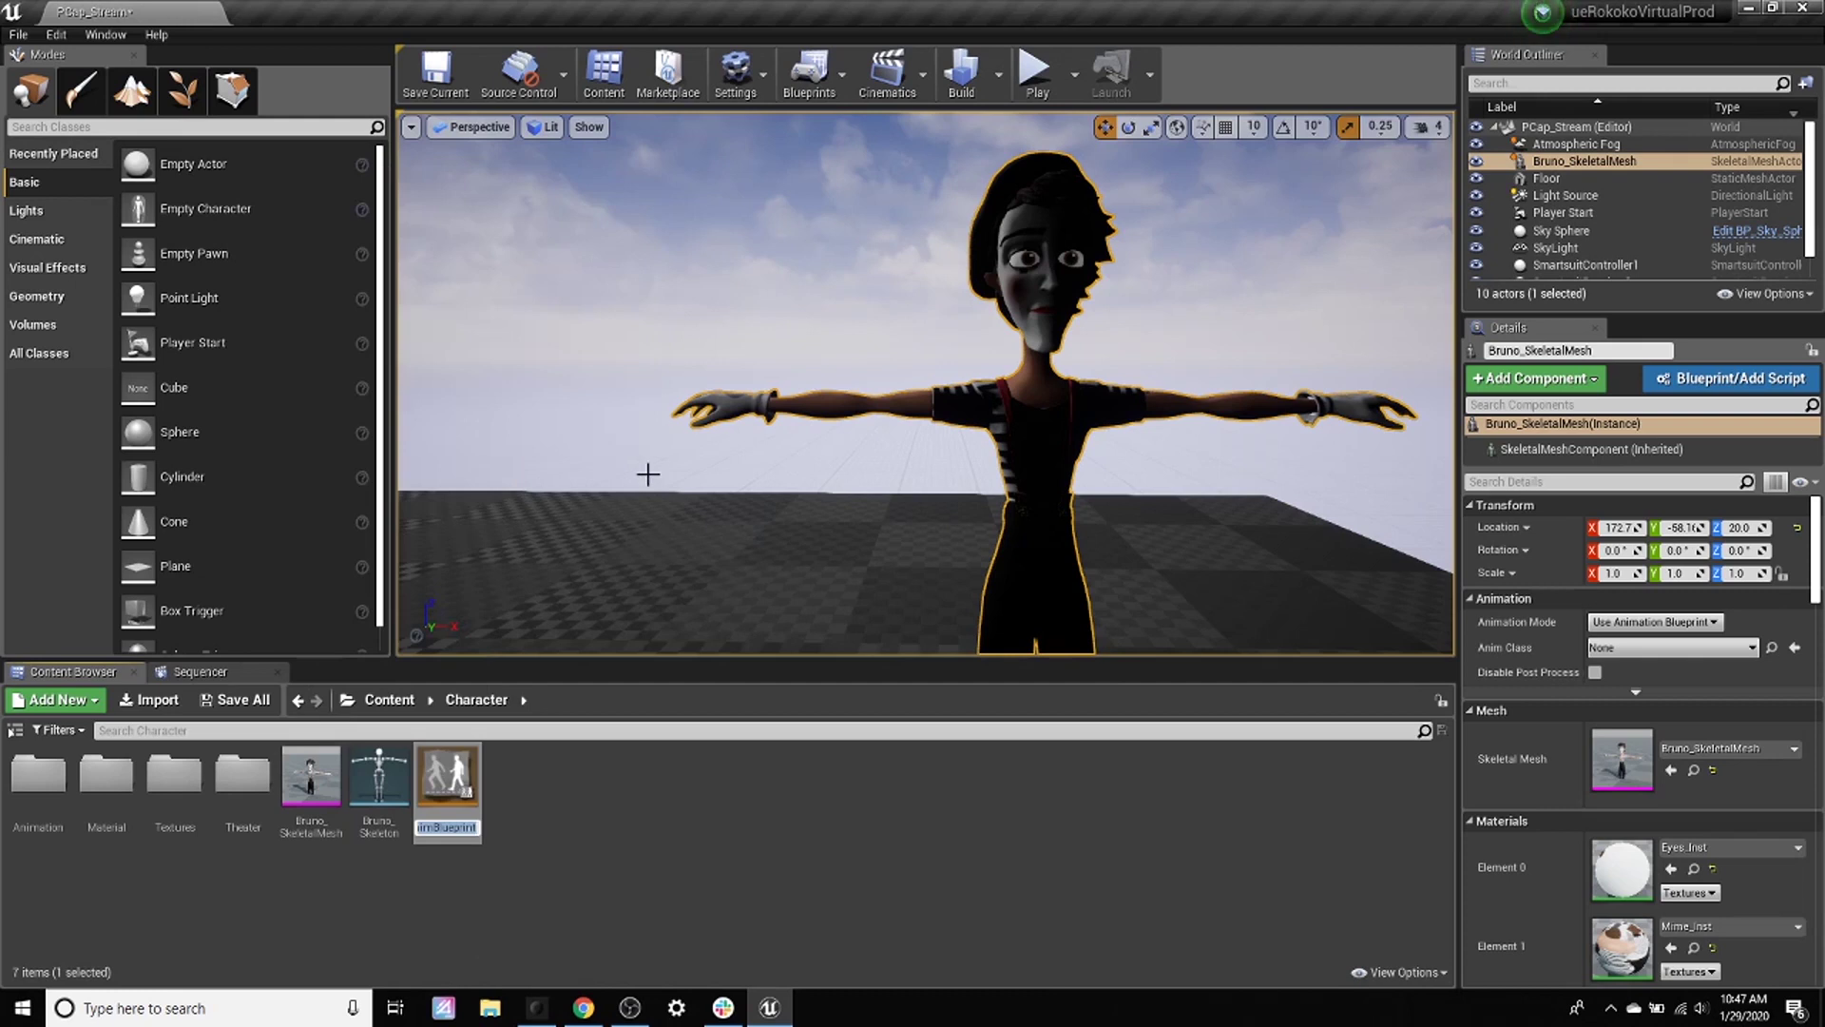
pyautogui.write('Bruno_Live')
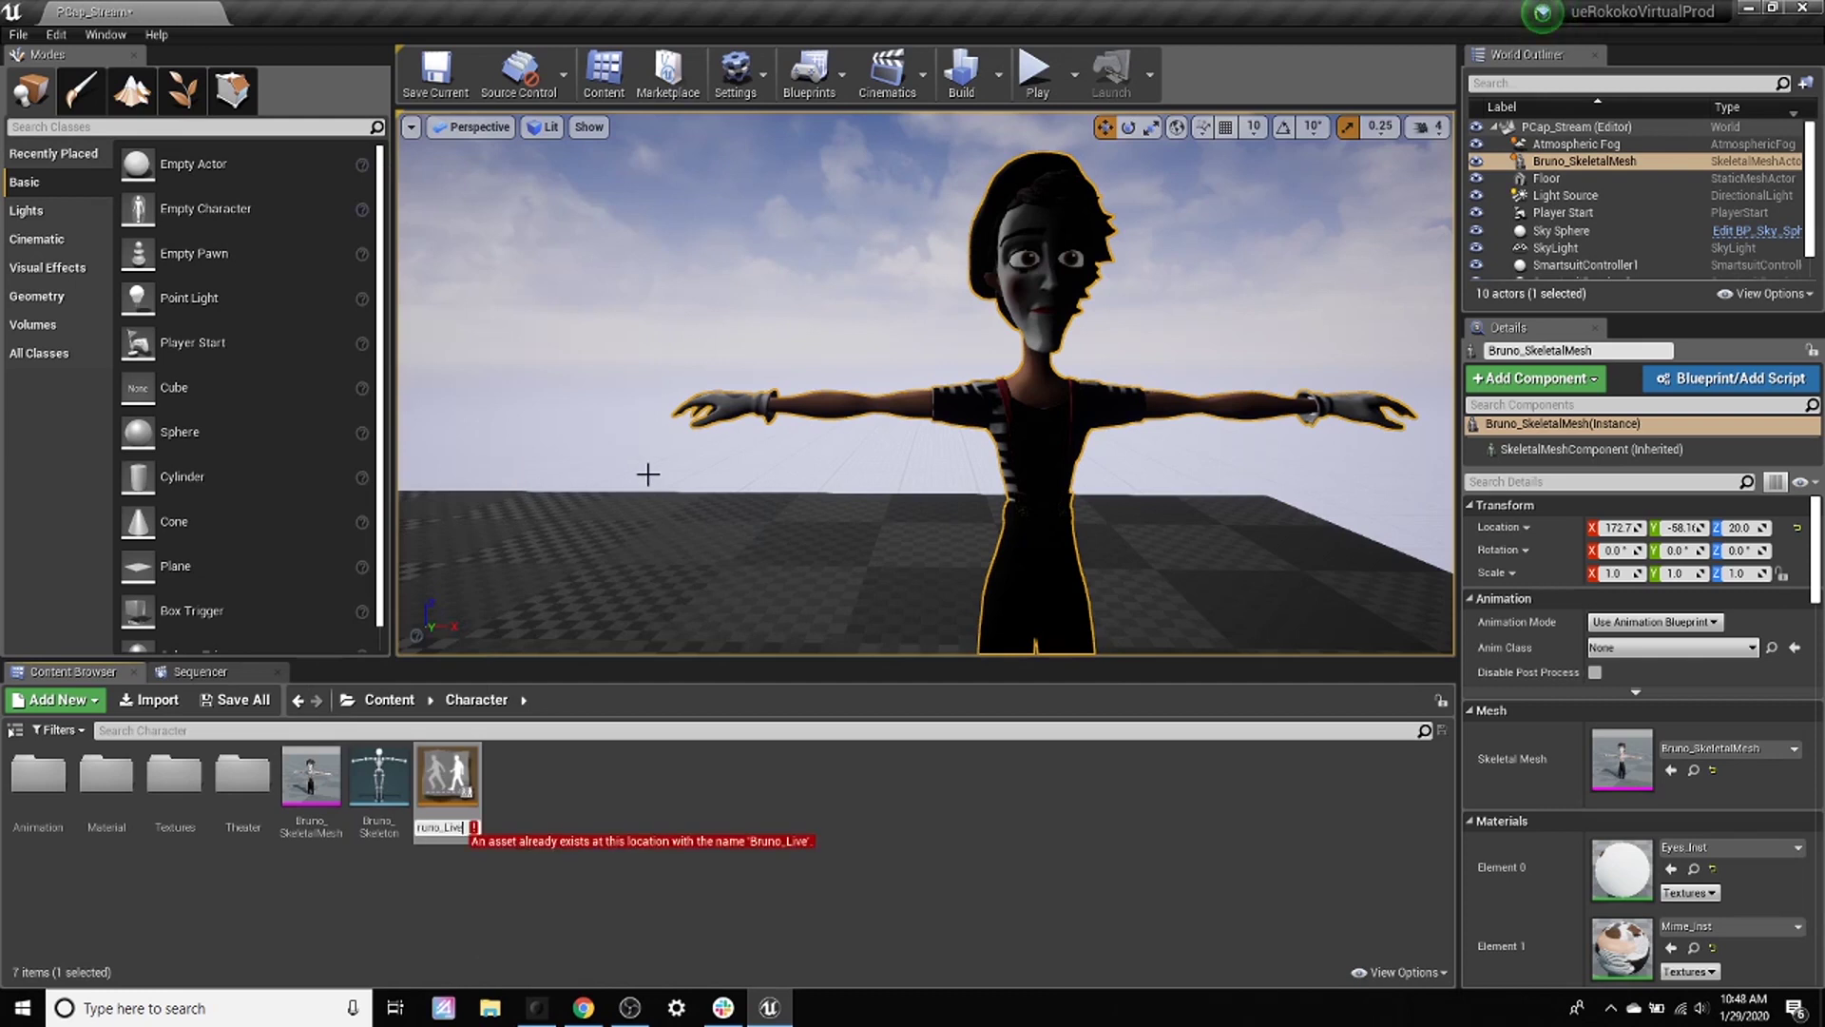
pyautogui.press('BackSpace')
pyautogui.press('BackSpace')
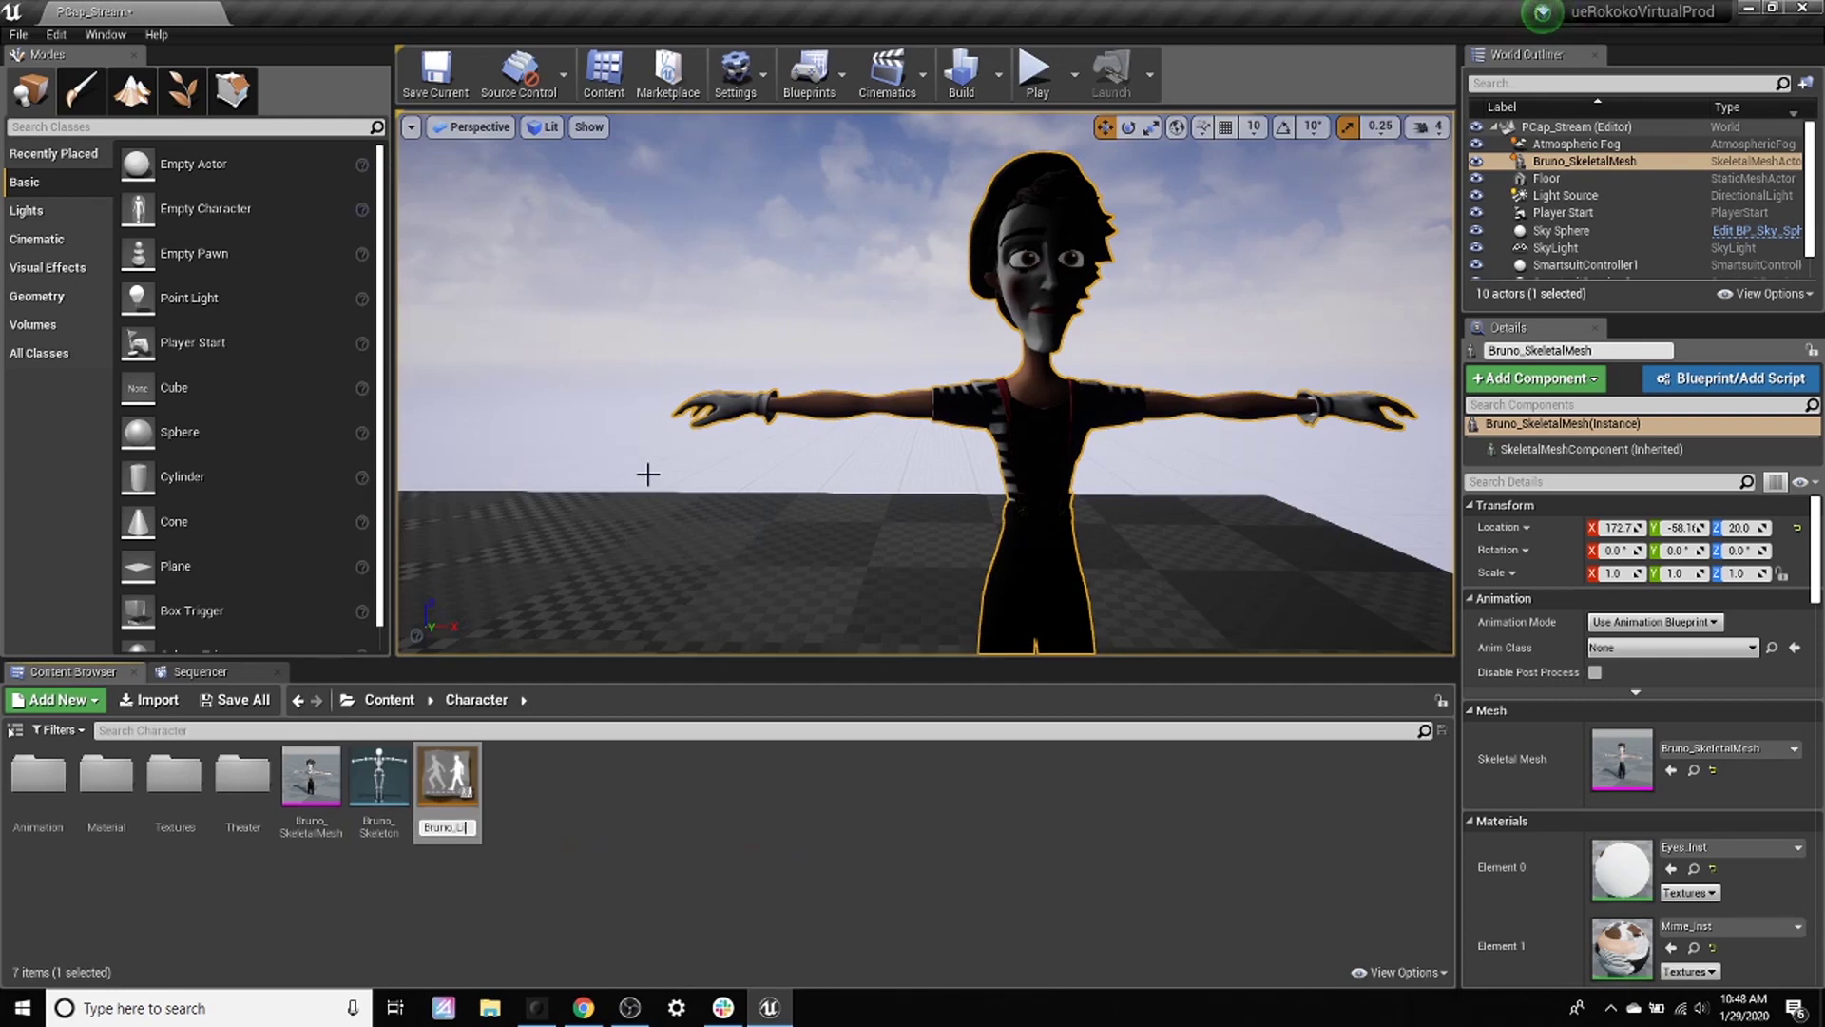
pyautogui.write('ve01')
pyautogui.press('Return')
# Step: Open Bruno_Live01 and add a Get Smartsuit Controller node to its AnimGraph, well to the left of the Output Pose node
pyautogui.doubleClick(311, 783)
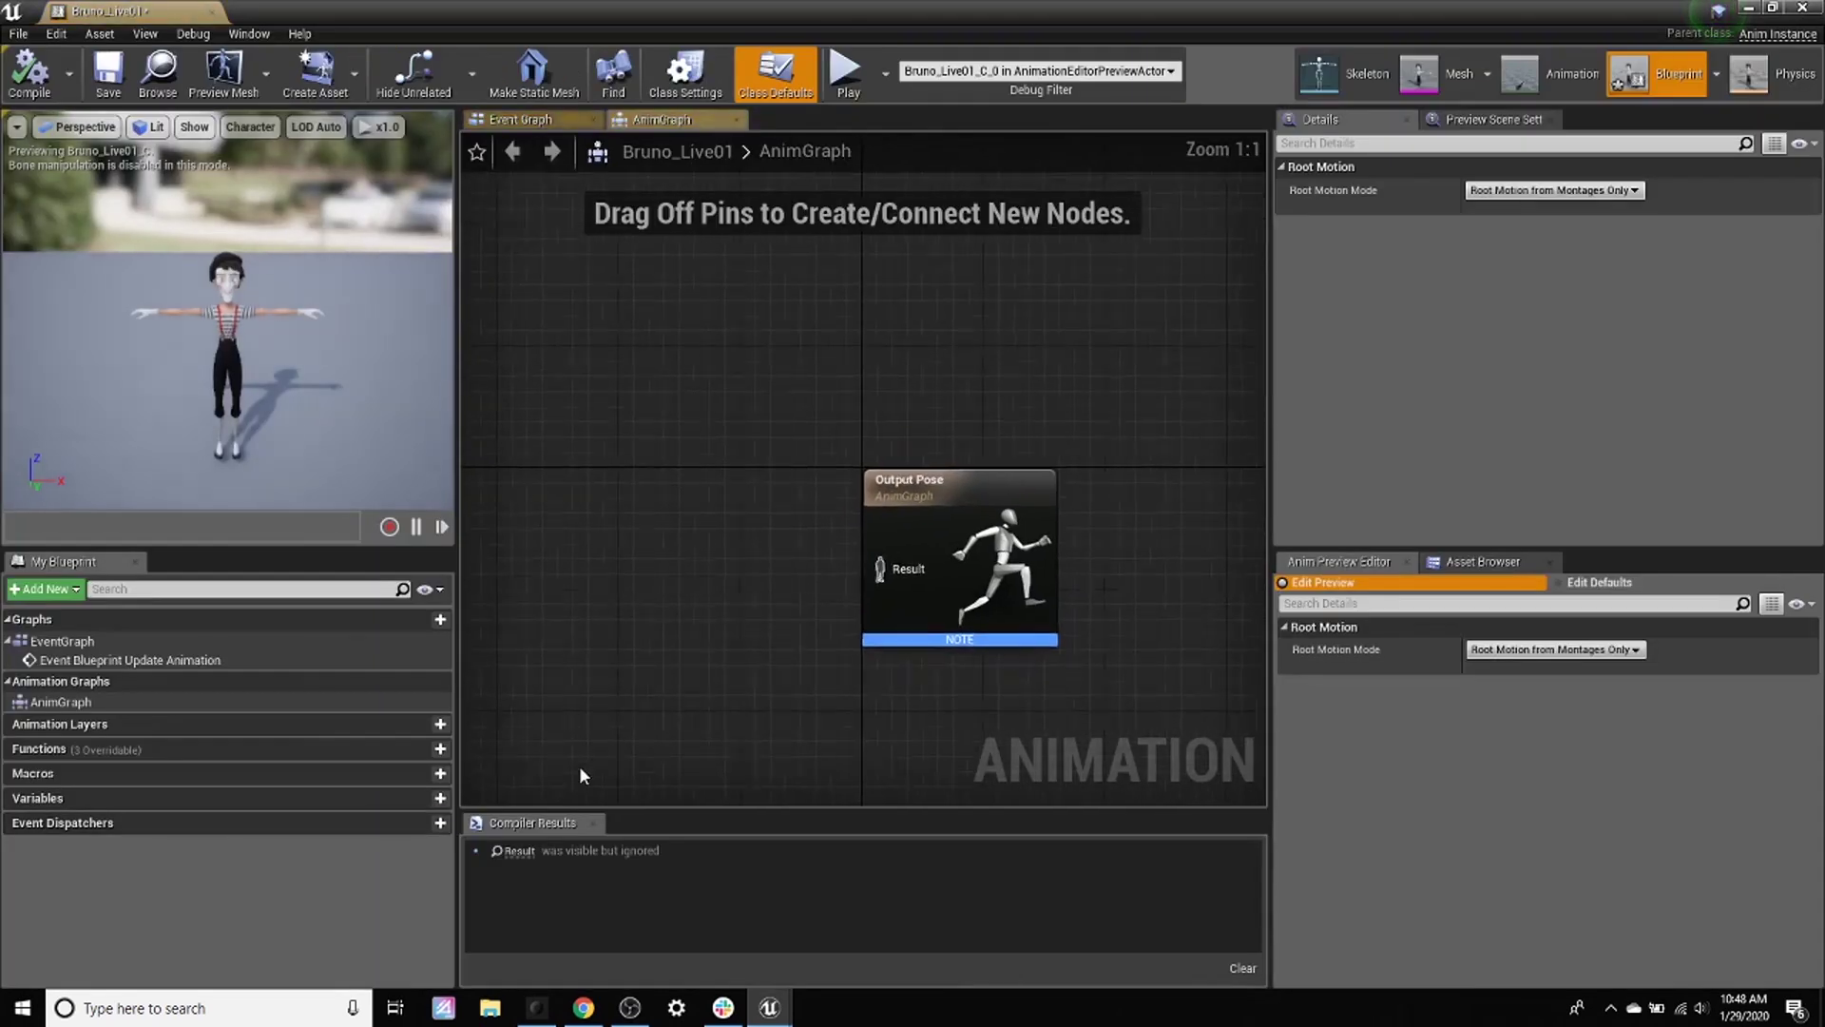
pyautogui.moveTo(705, 573); pyautogui.dragTo(816, 529, button='right')
pyautogui.scroll(-2, 778, 551)
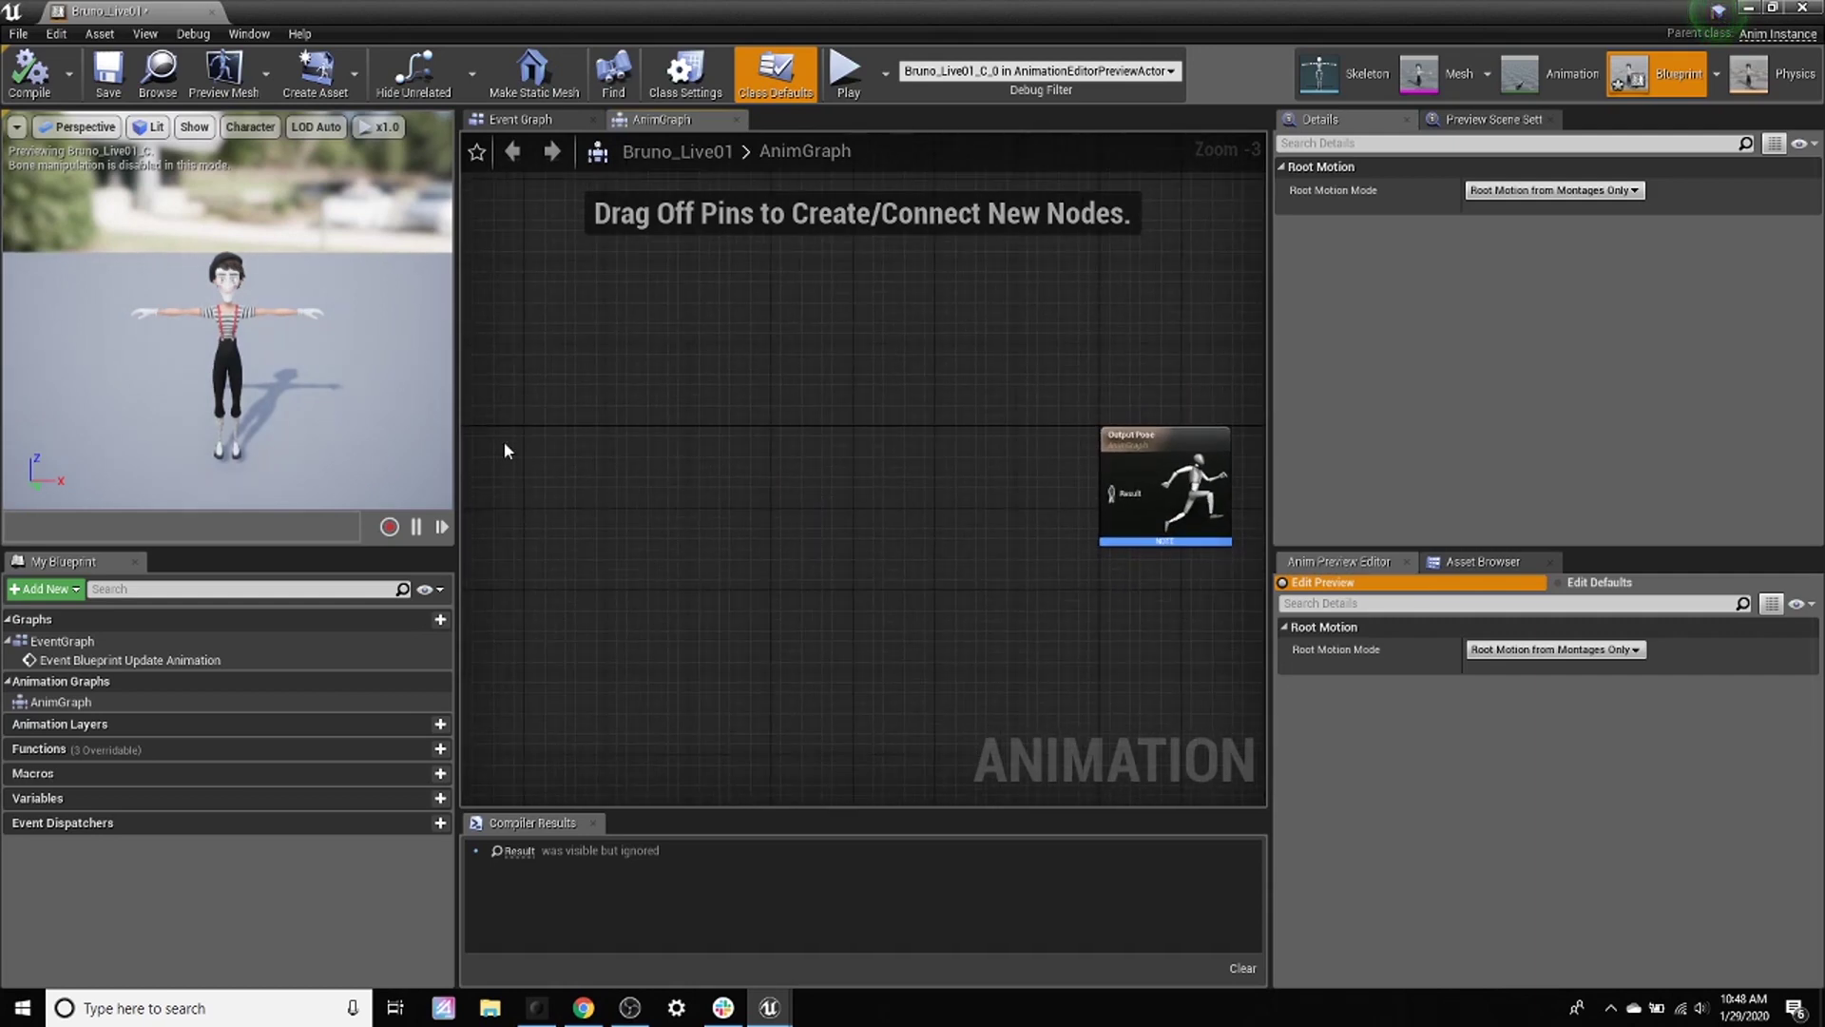
pyautogui.moveTo(635, 475); pyautogui.dragTo(675, 471, button='right')
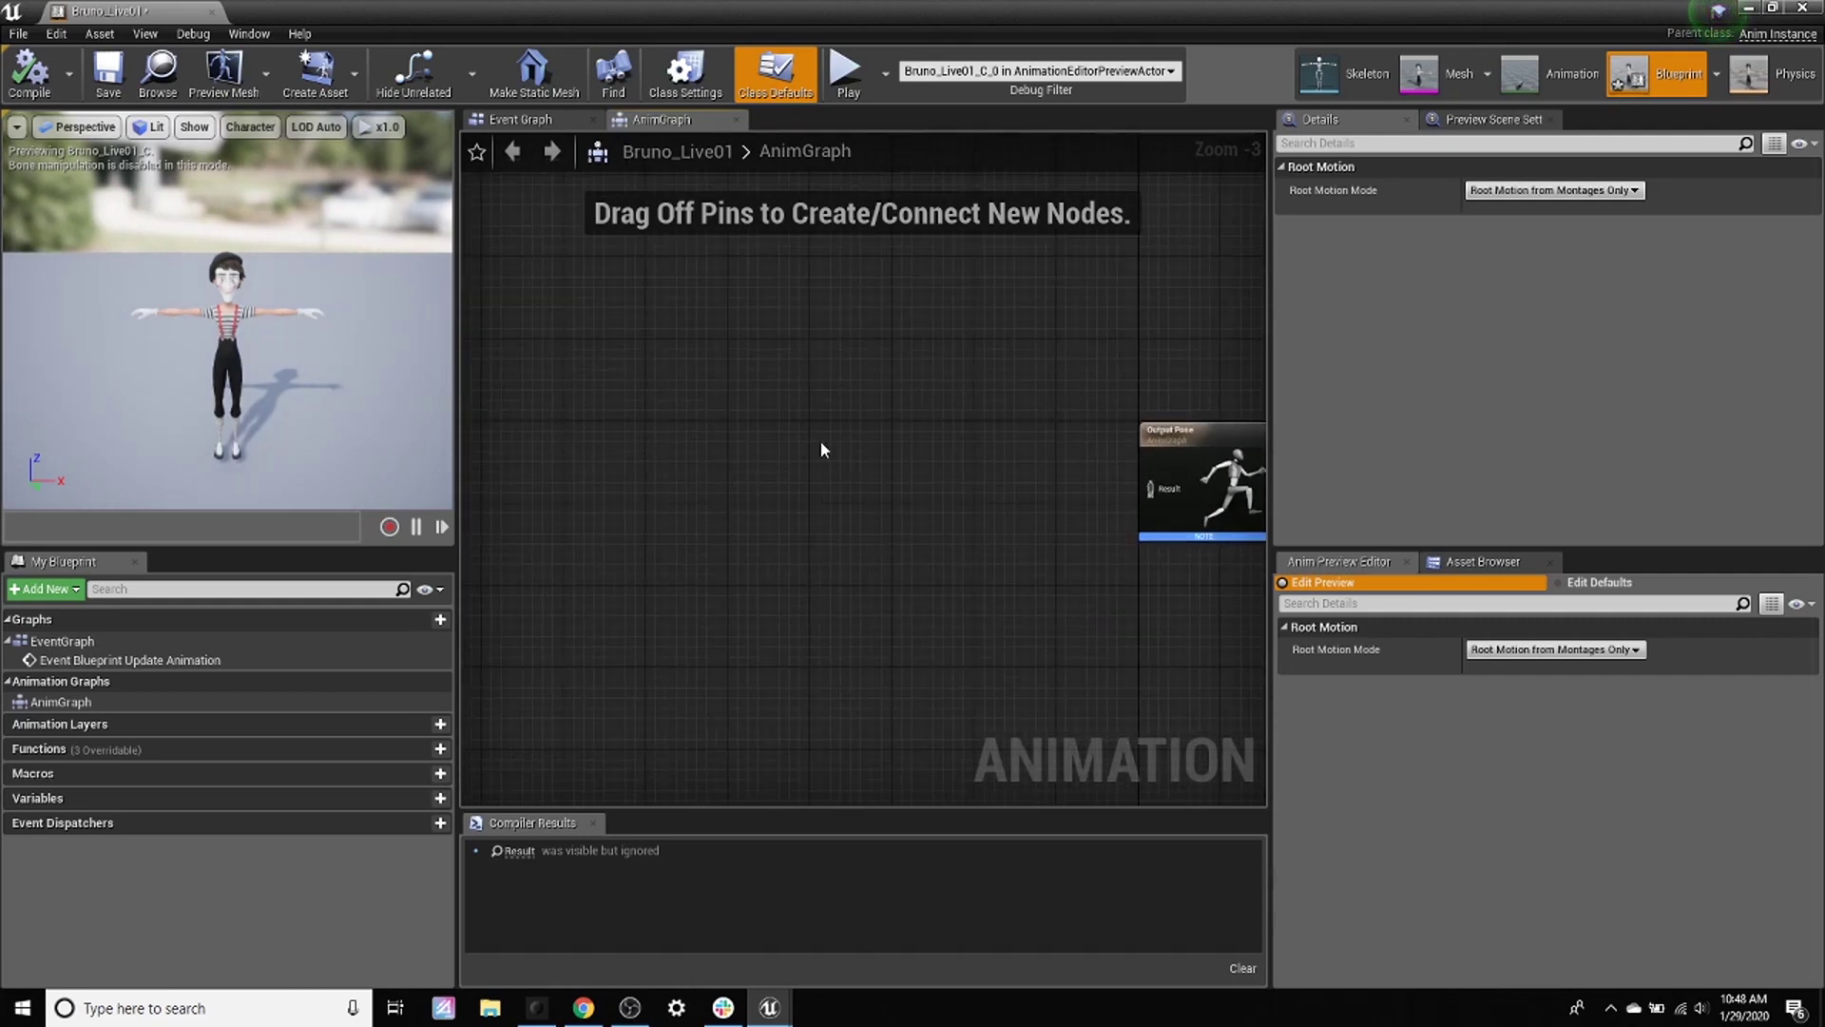
pyautogui.rightClick(785, 435)
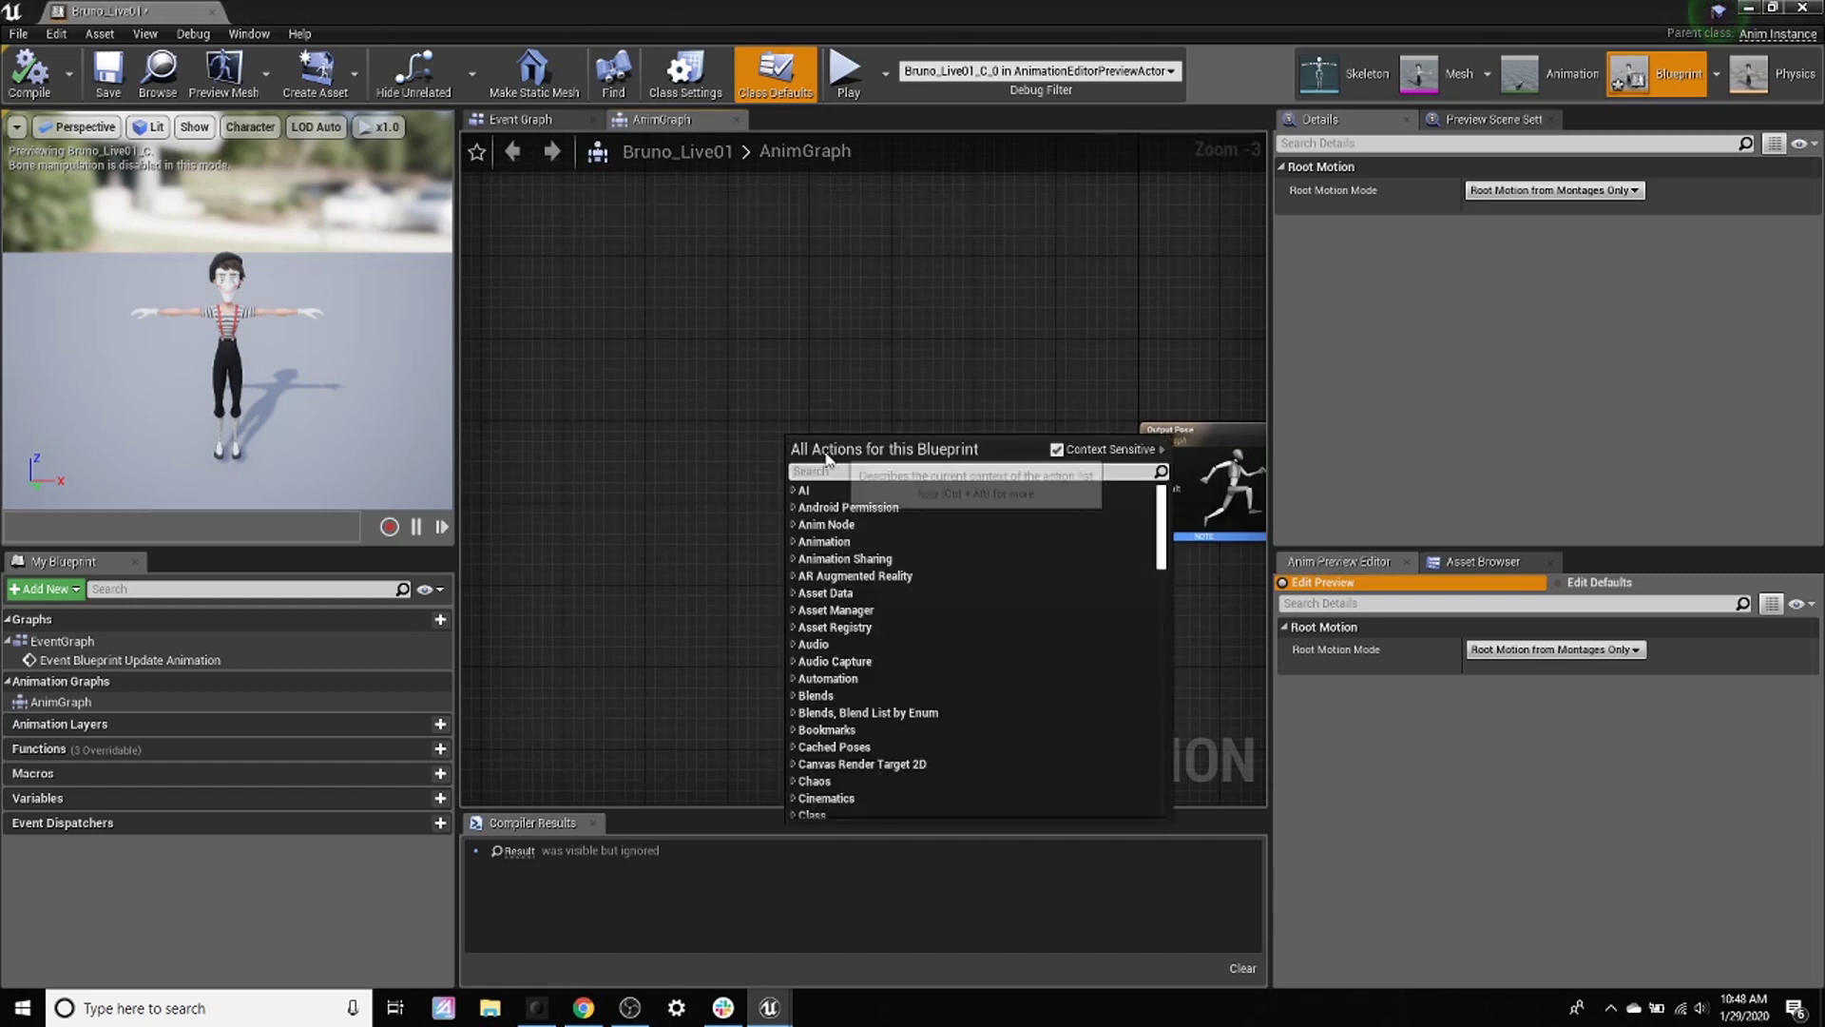
pyautogui.write('get')
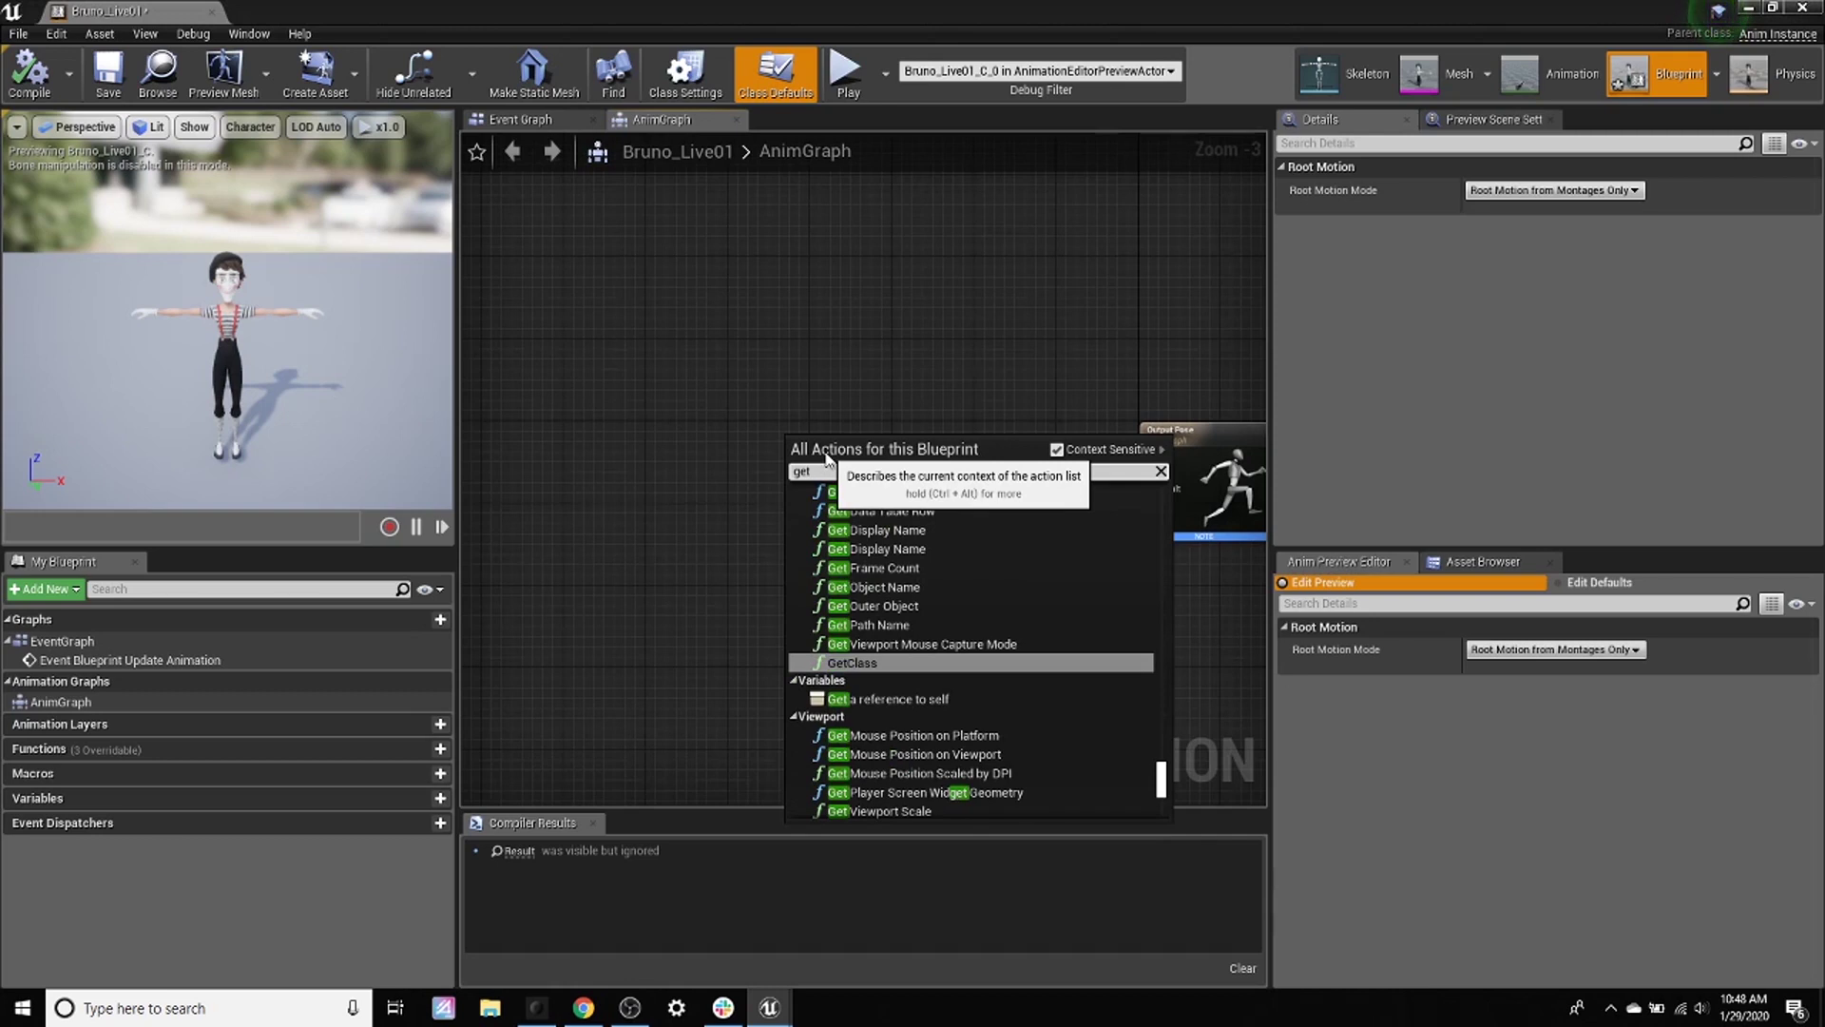
pyautogui.write(' smart')
pyautogui.press('Return')
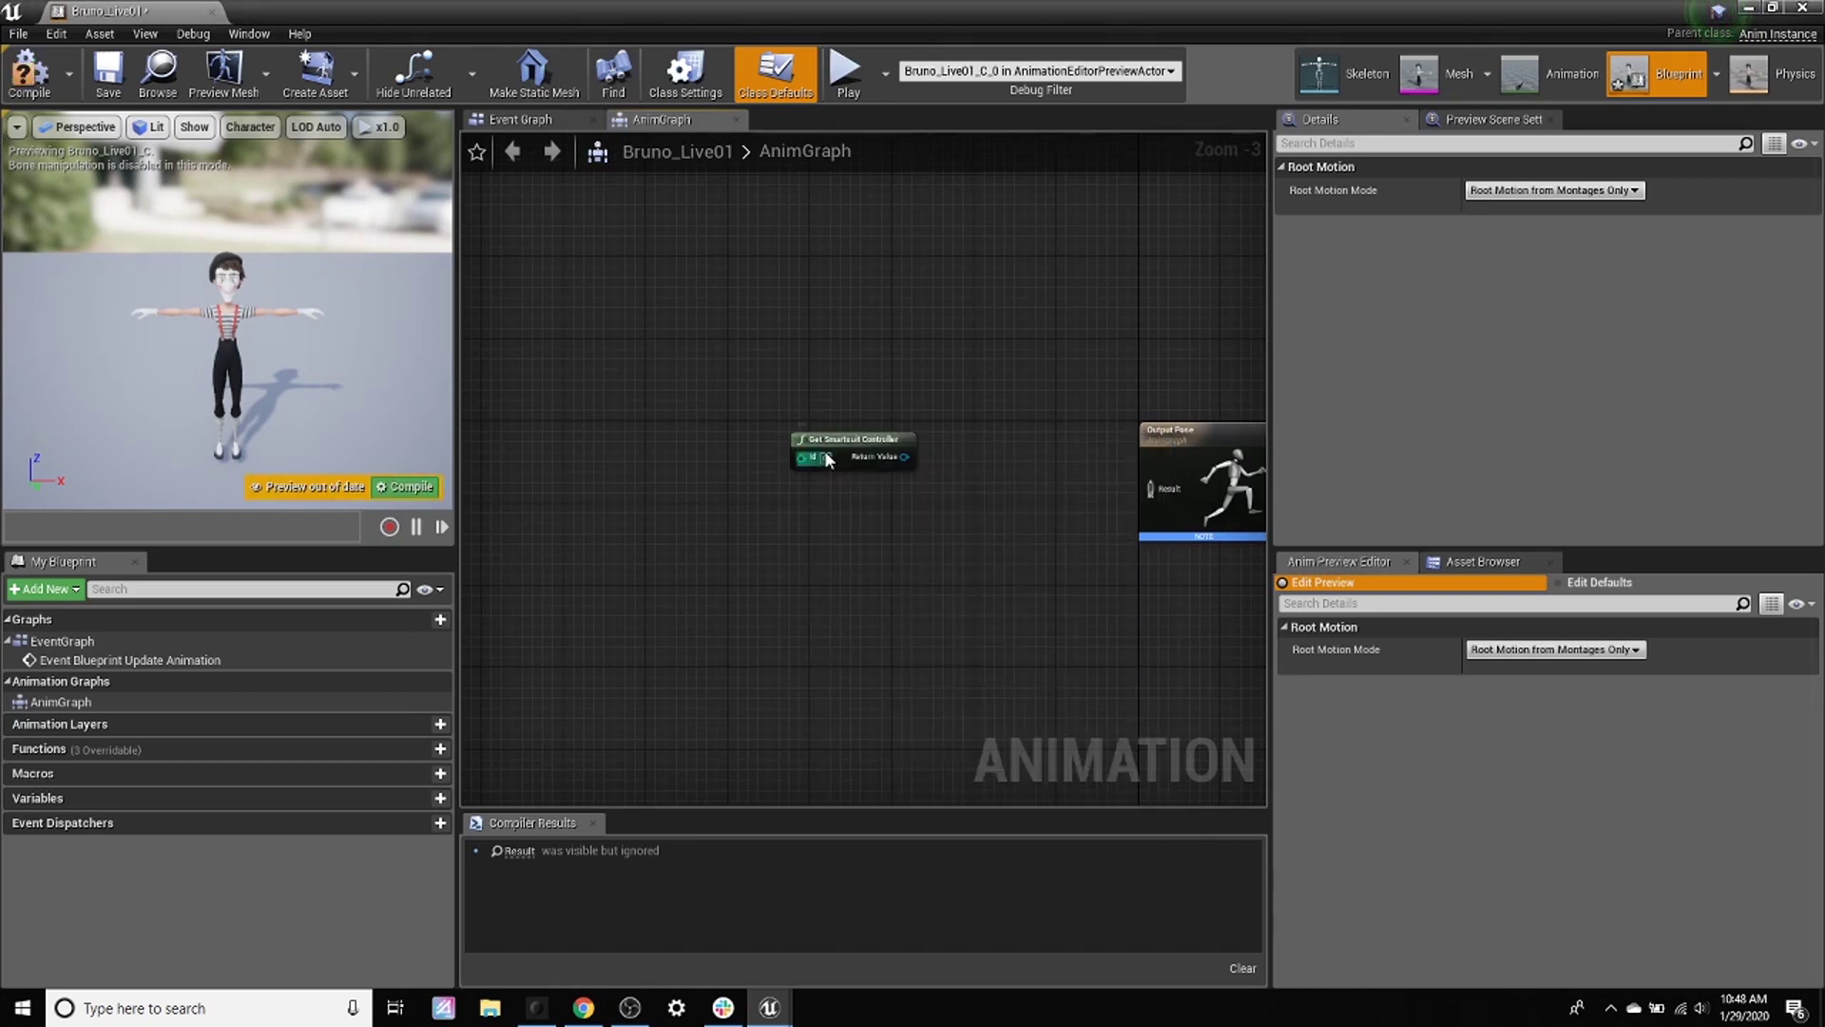
pyautogui.moveTo(874, 432); pyautogui.dragTo(602, 433)
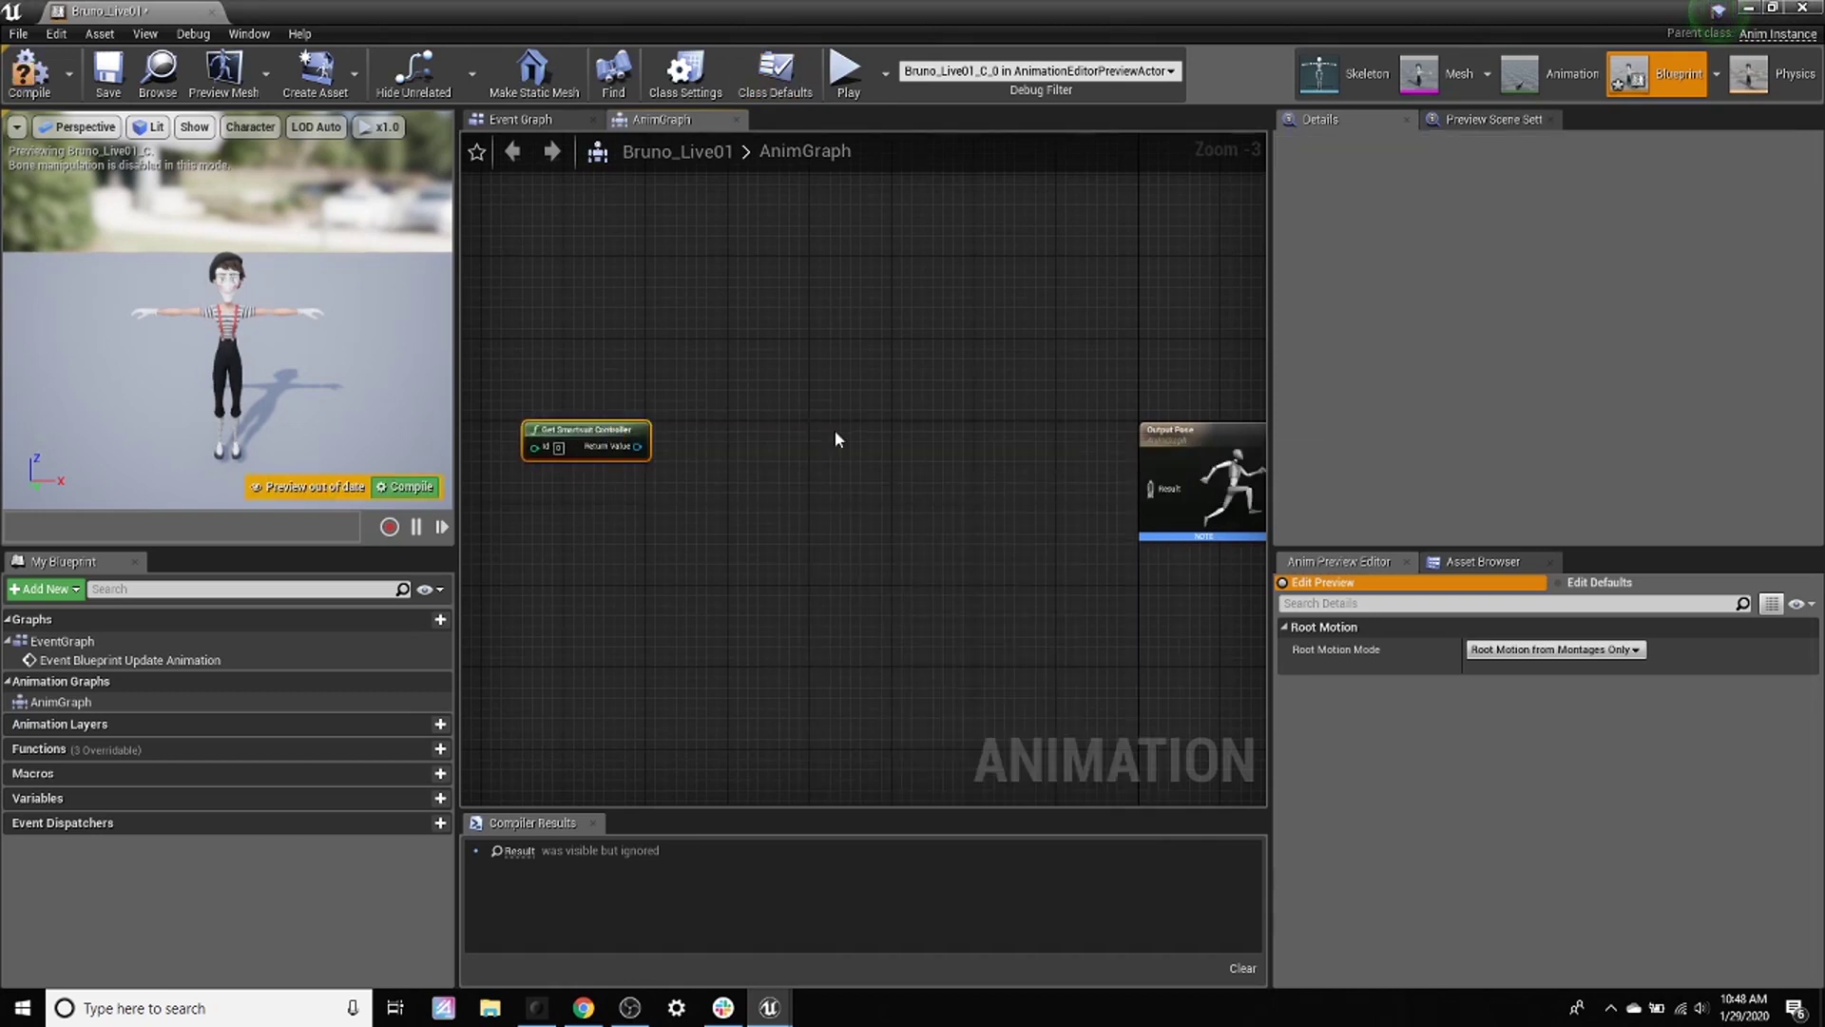
# Step: Add a Smartsuit body pose node just to the right of the Get Smartsuit Controller node
pyautogui.rightClick(824, 434)
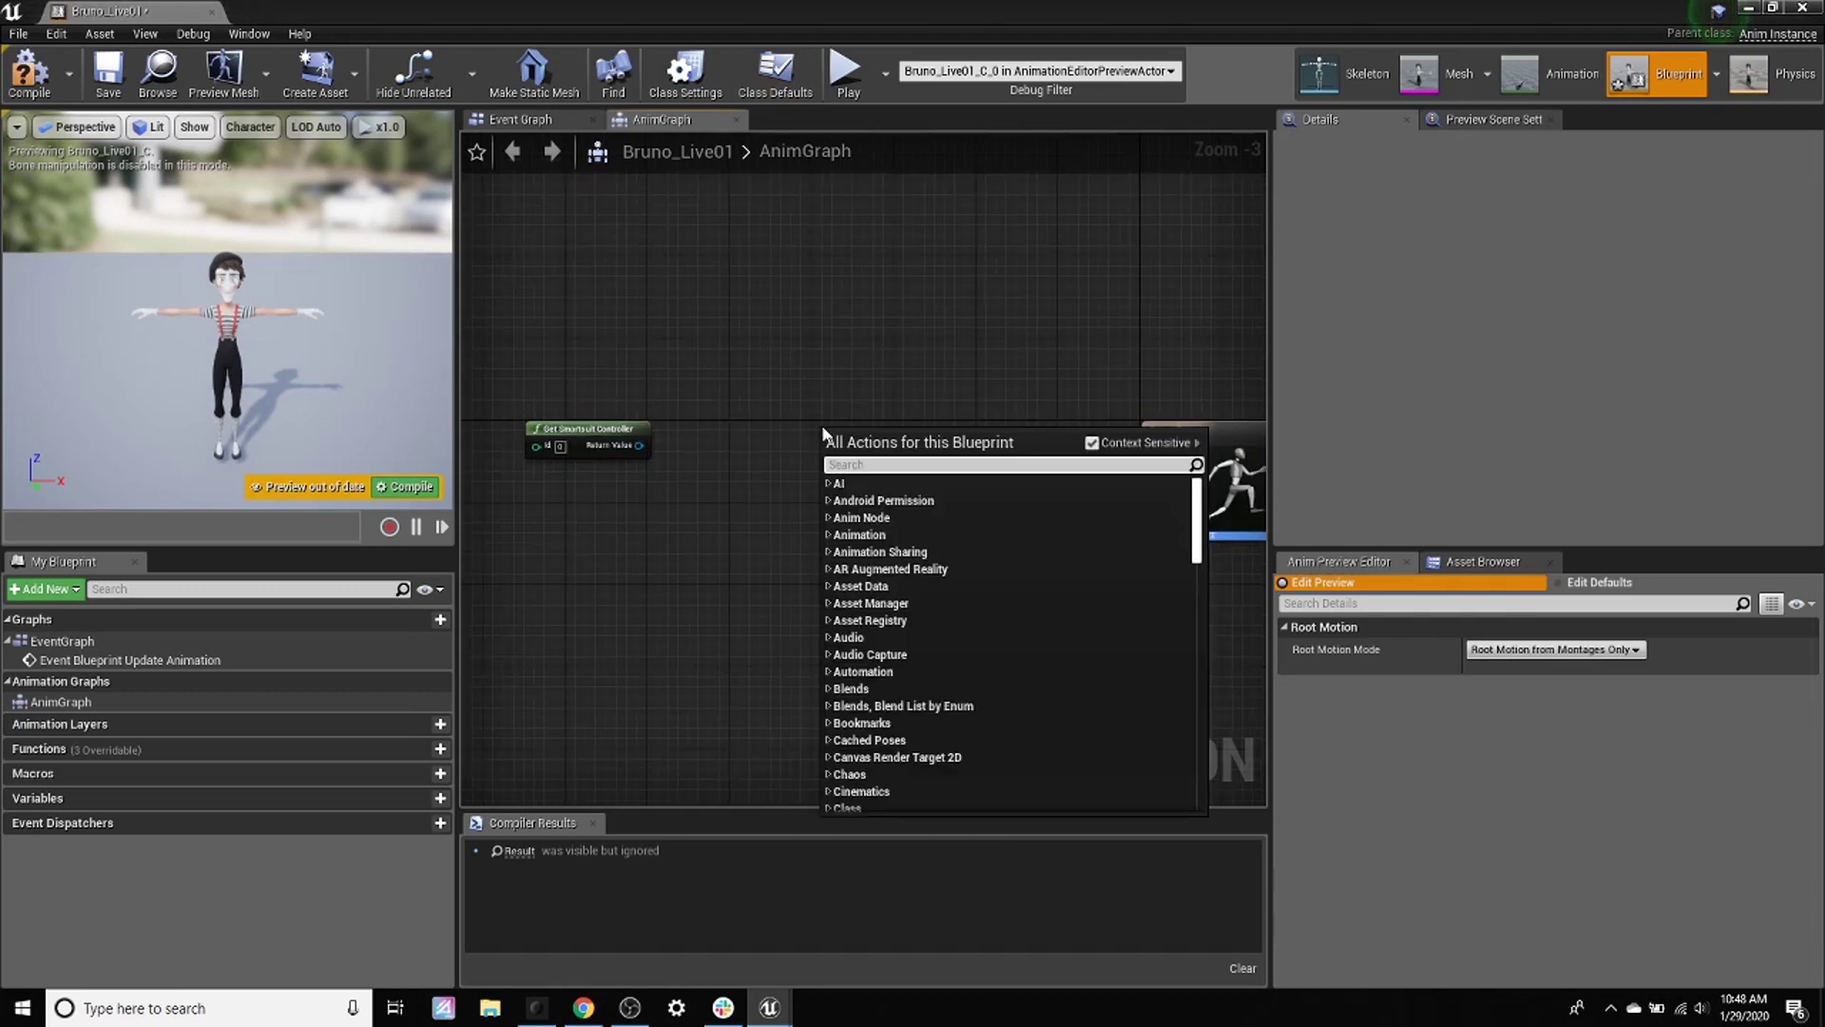
pyautogui.write('smartsuit')
pyautogui.press('Return')
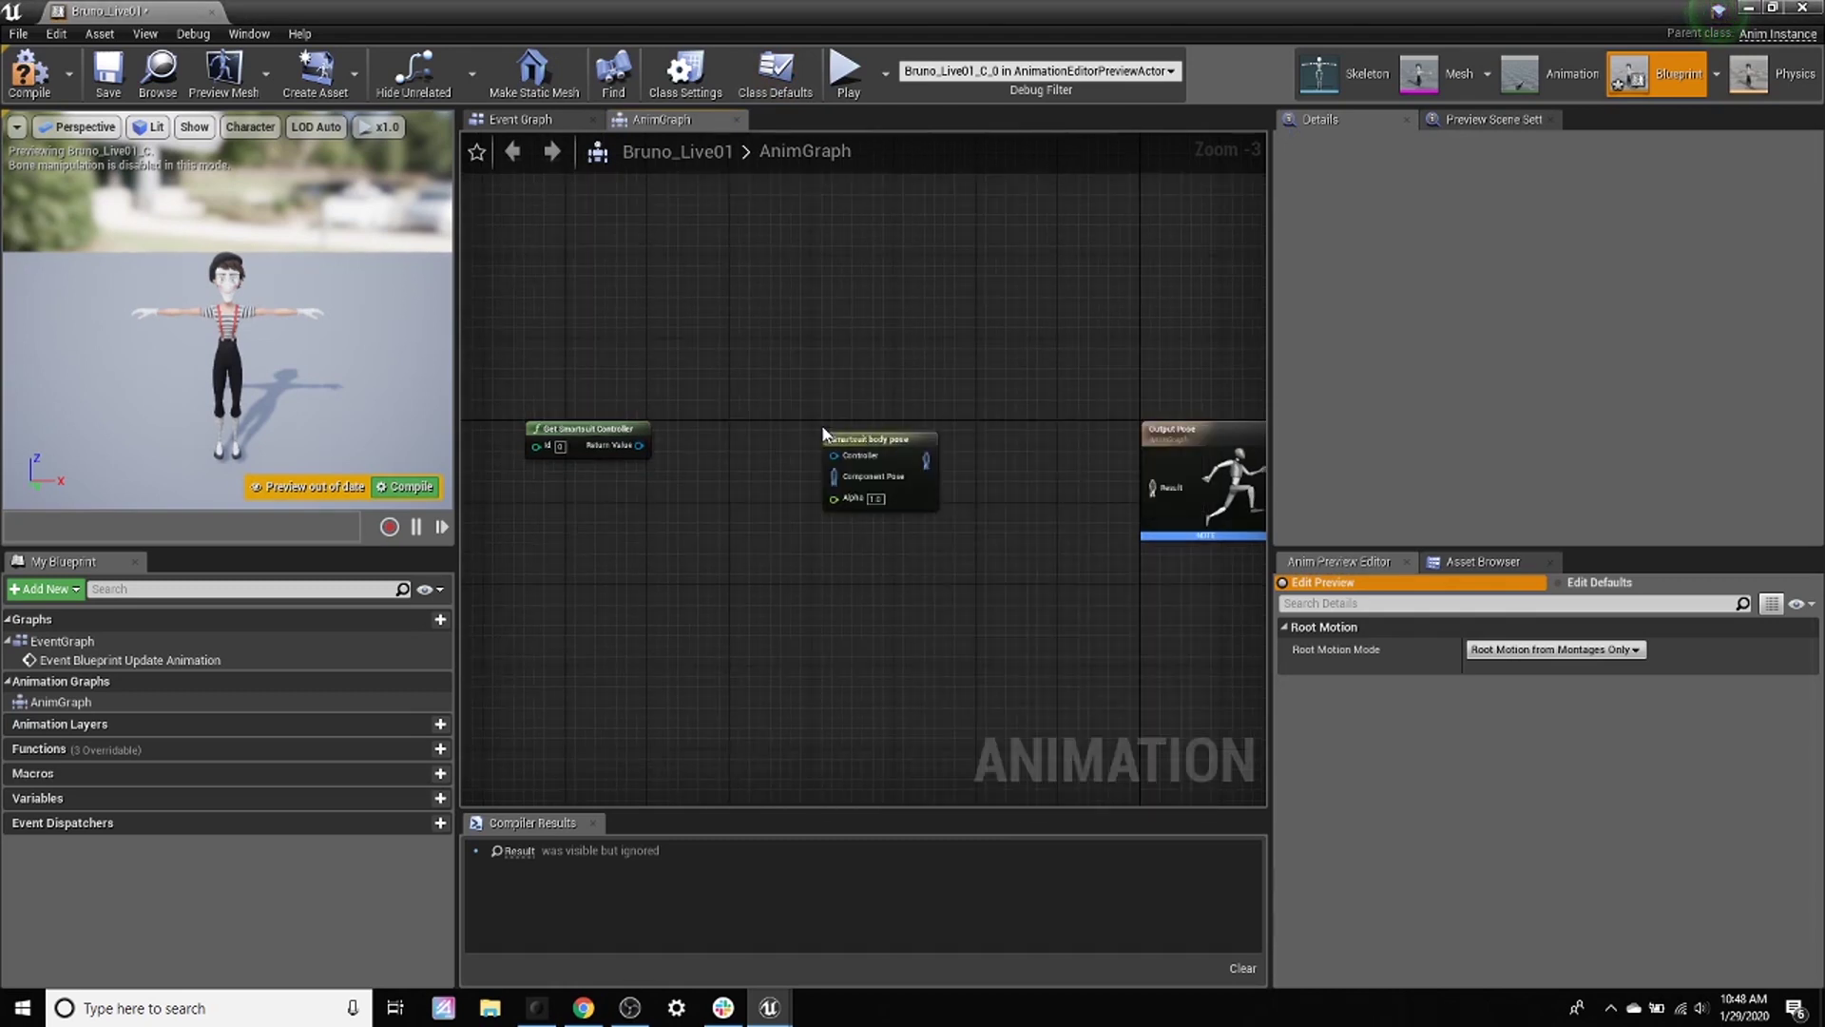
pyautogui.moveTo(848, 446); pyautogui.dragTo(757, 436)
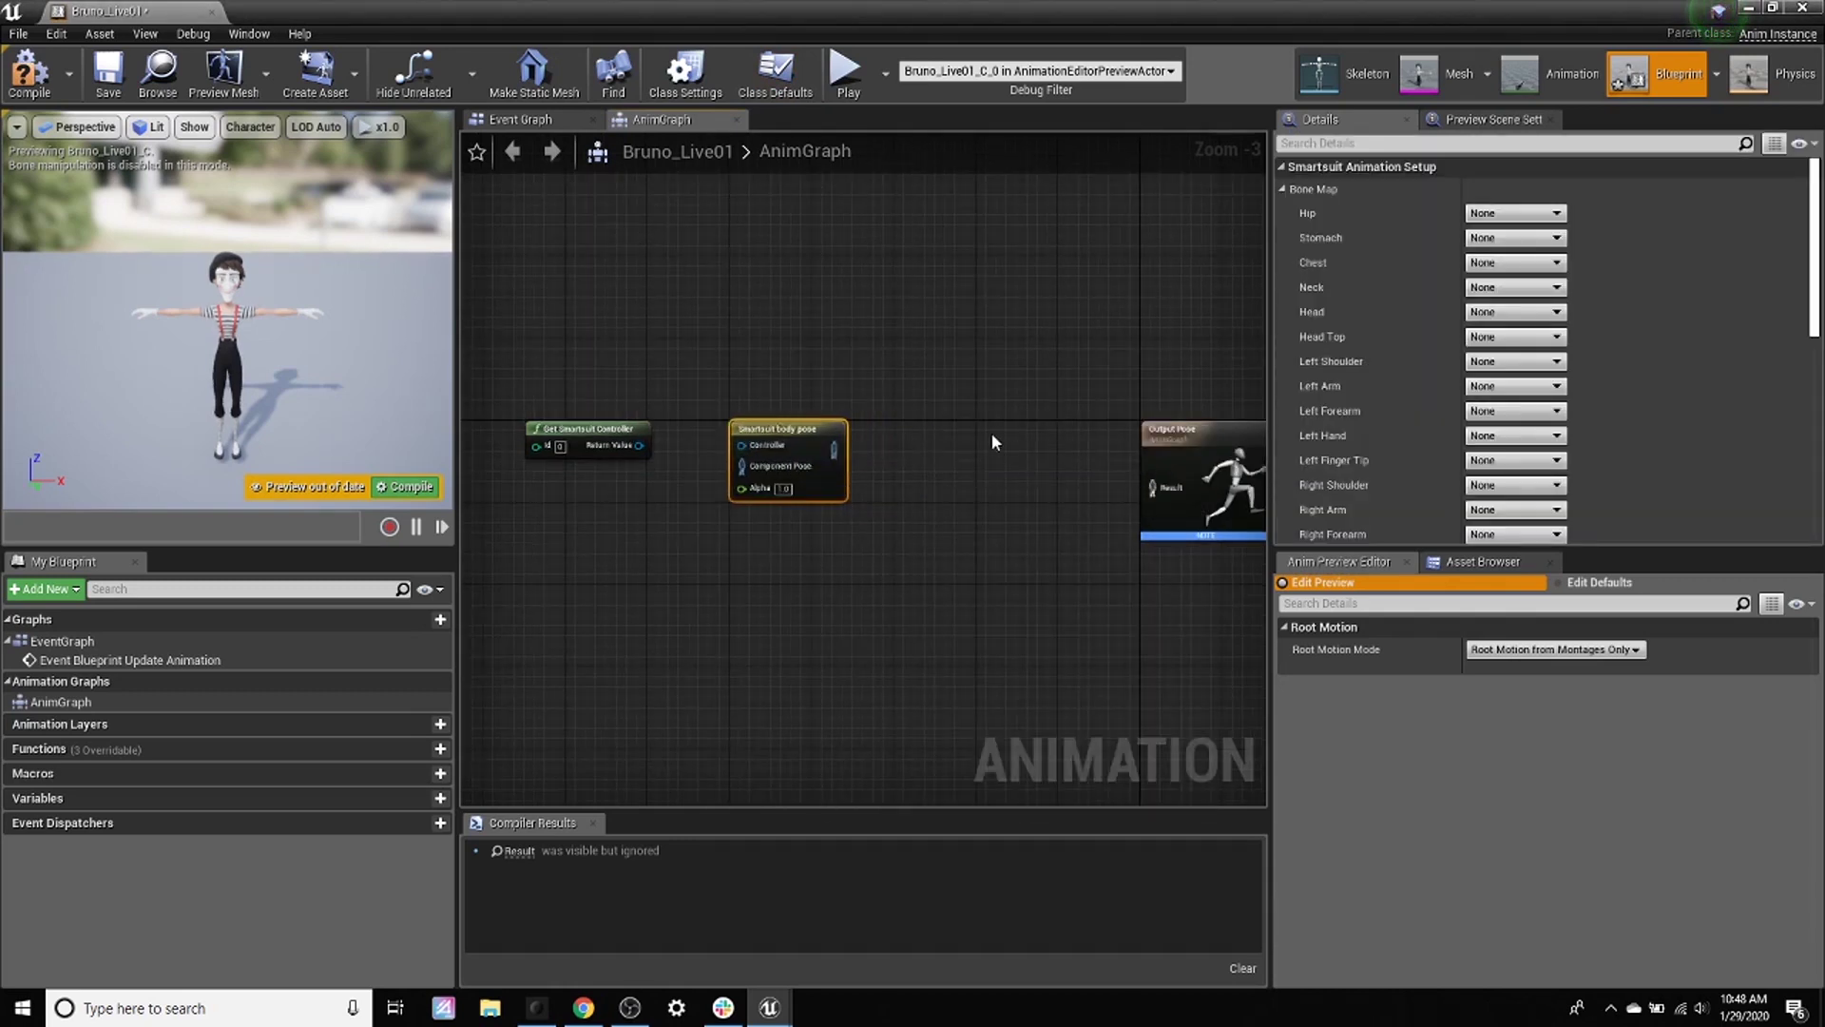
# Step: Add a Component To Local node between the Smartsuit body pose and Output Pose nodes
pyautogui.click(972, 435)
pyautogui.rightClick(972, 433)
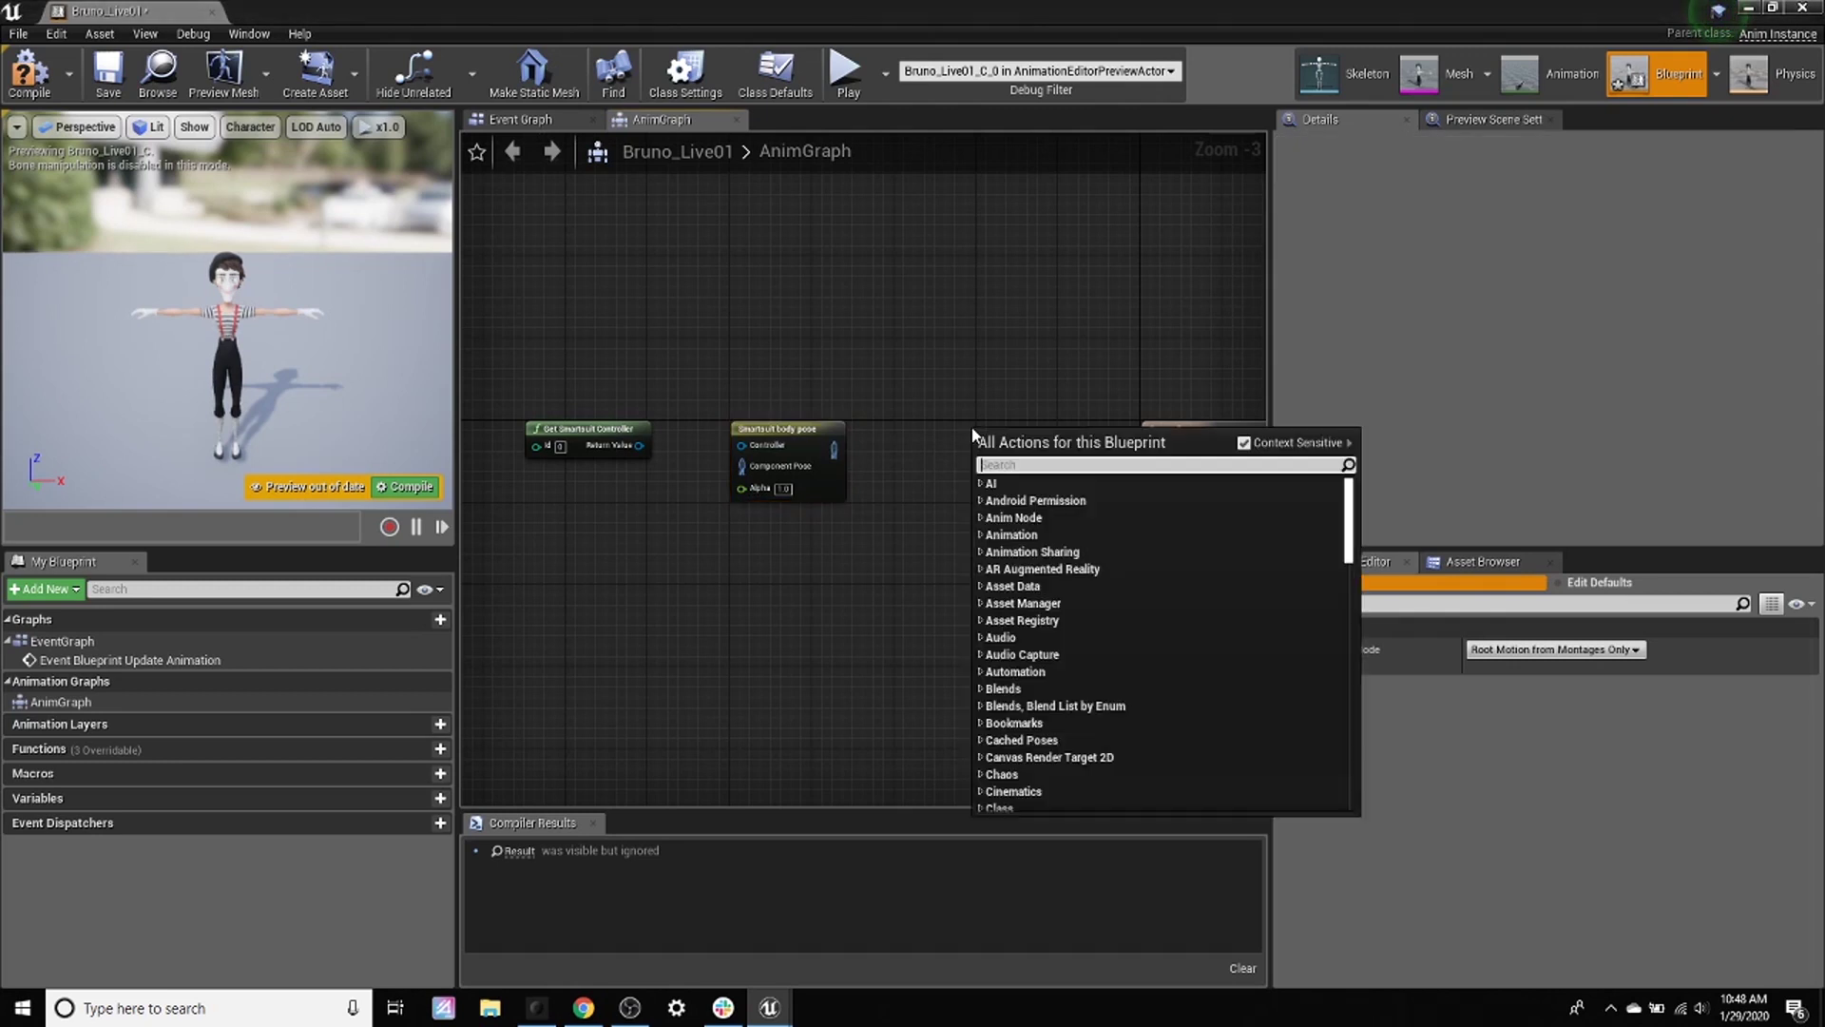
pyautogui.write('Comp')
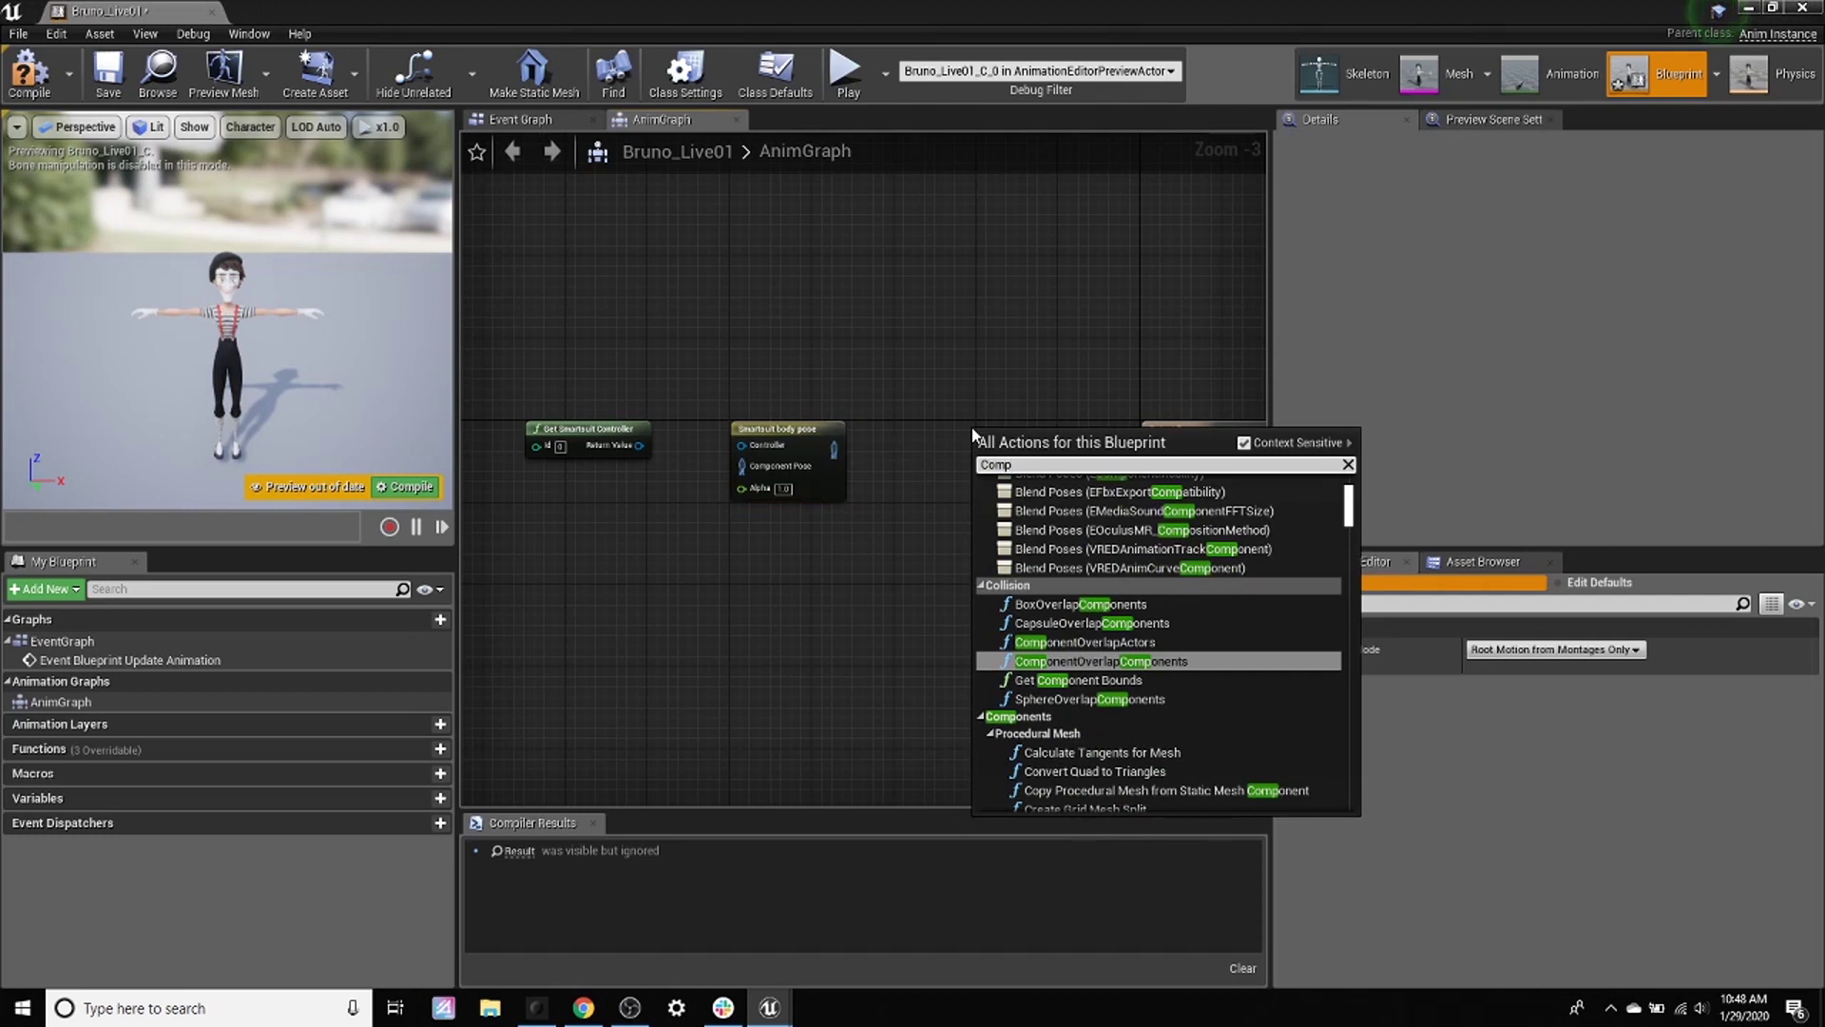
pyautogui.write('onetn')
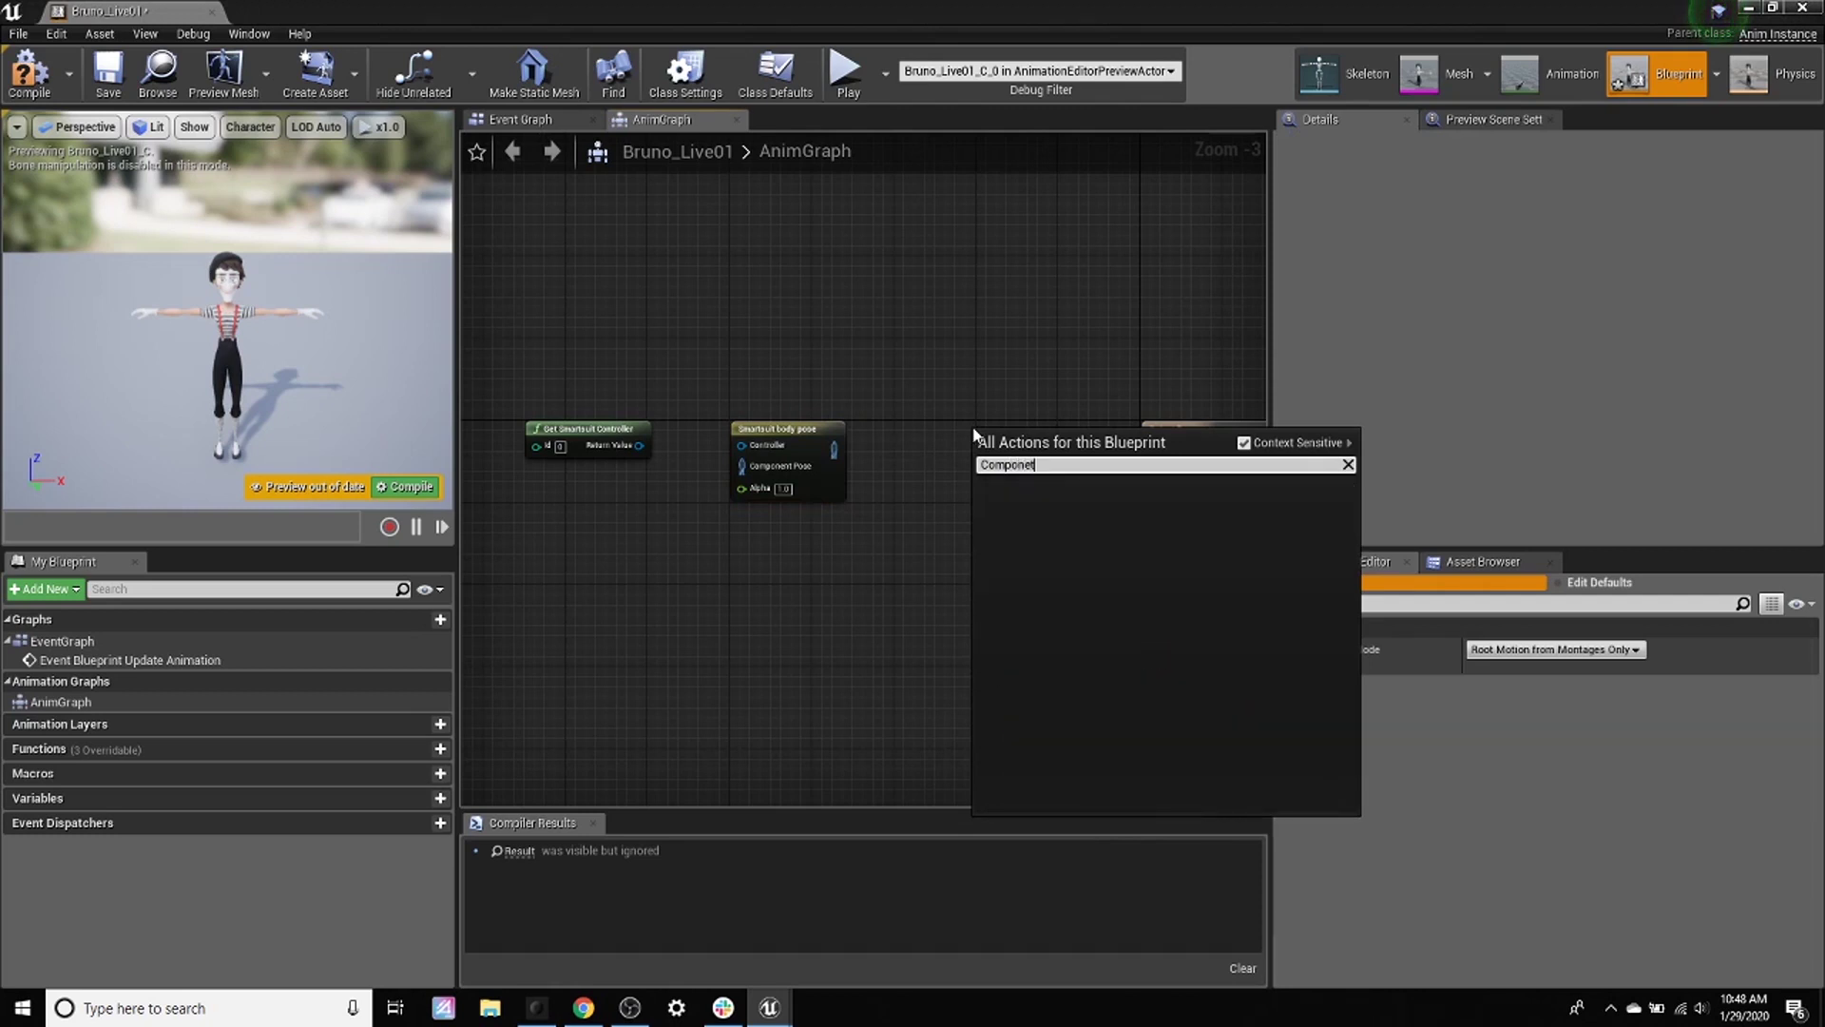
pyautogui.press('BackSpace')
pyautogui.press('BackSpace')
pyautogui.write('ent to')
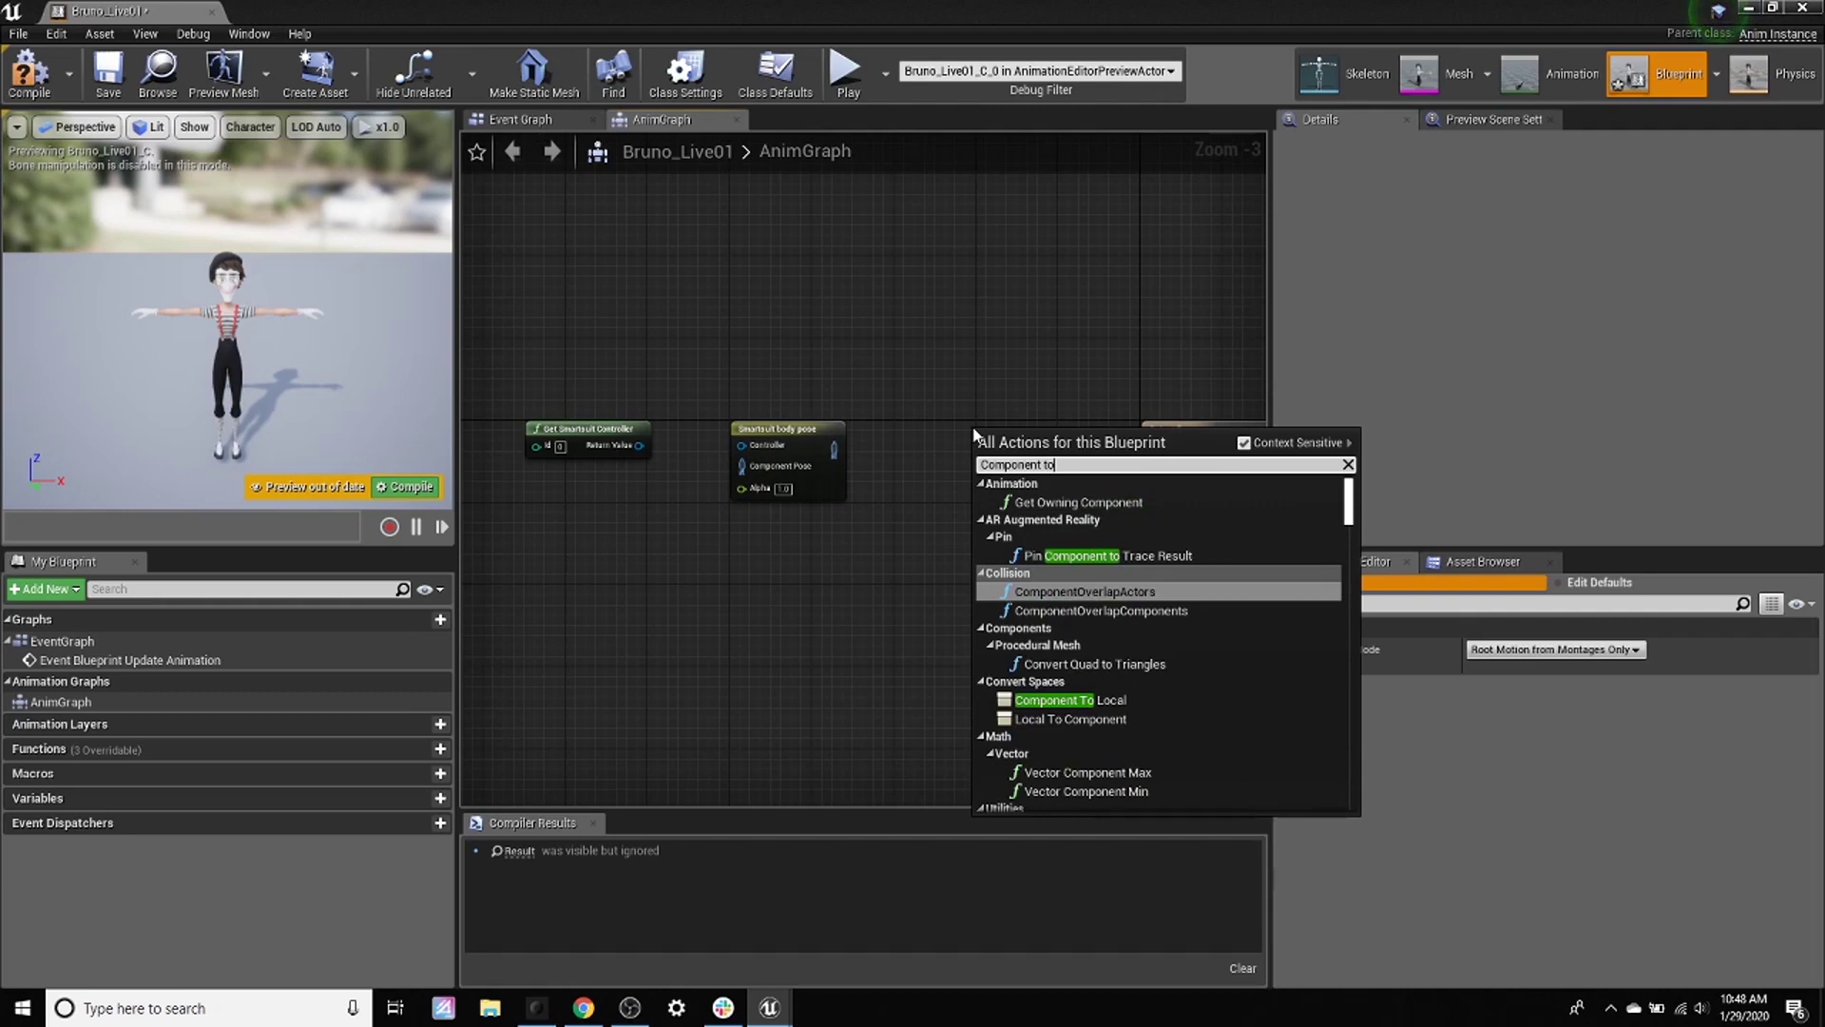
pyautogui.press('BackSpace')
pyautogui.press('BackSpace')
pyautogui.press('BackSpace')
pyautogui.press('BackSpace')
pyautogui.press('BackSpace')
pyautogui.press('BackSpace')
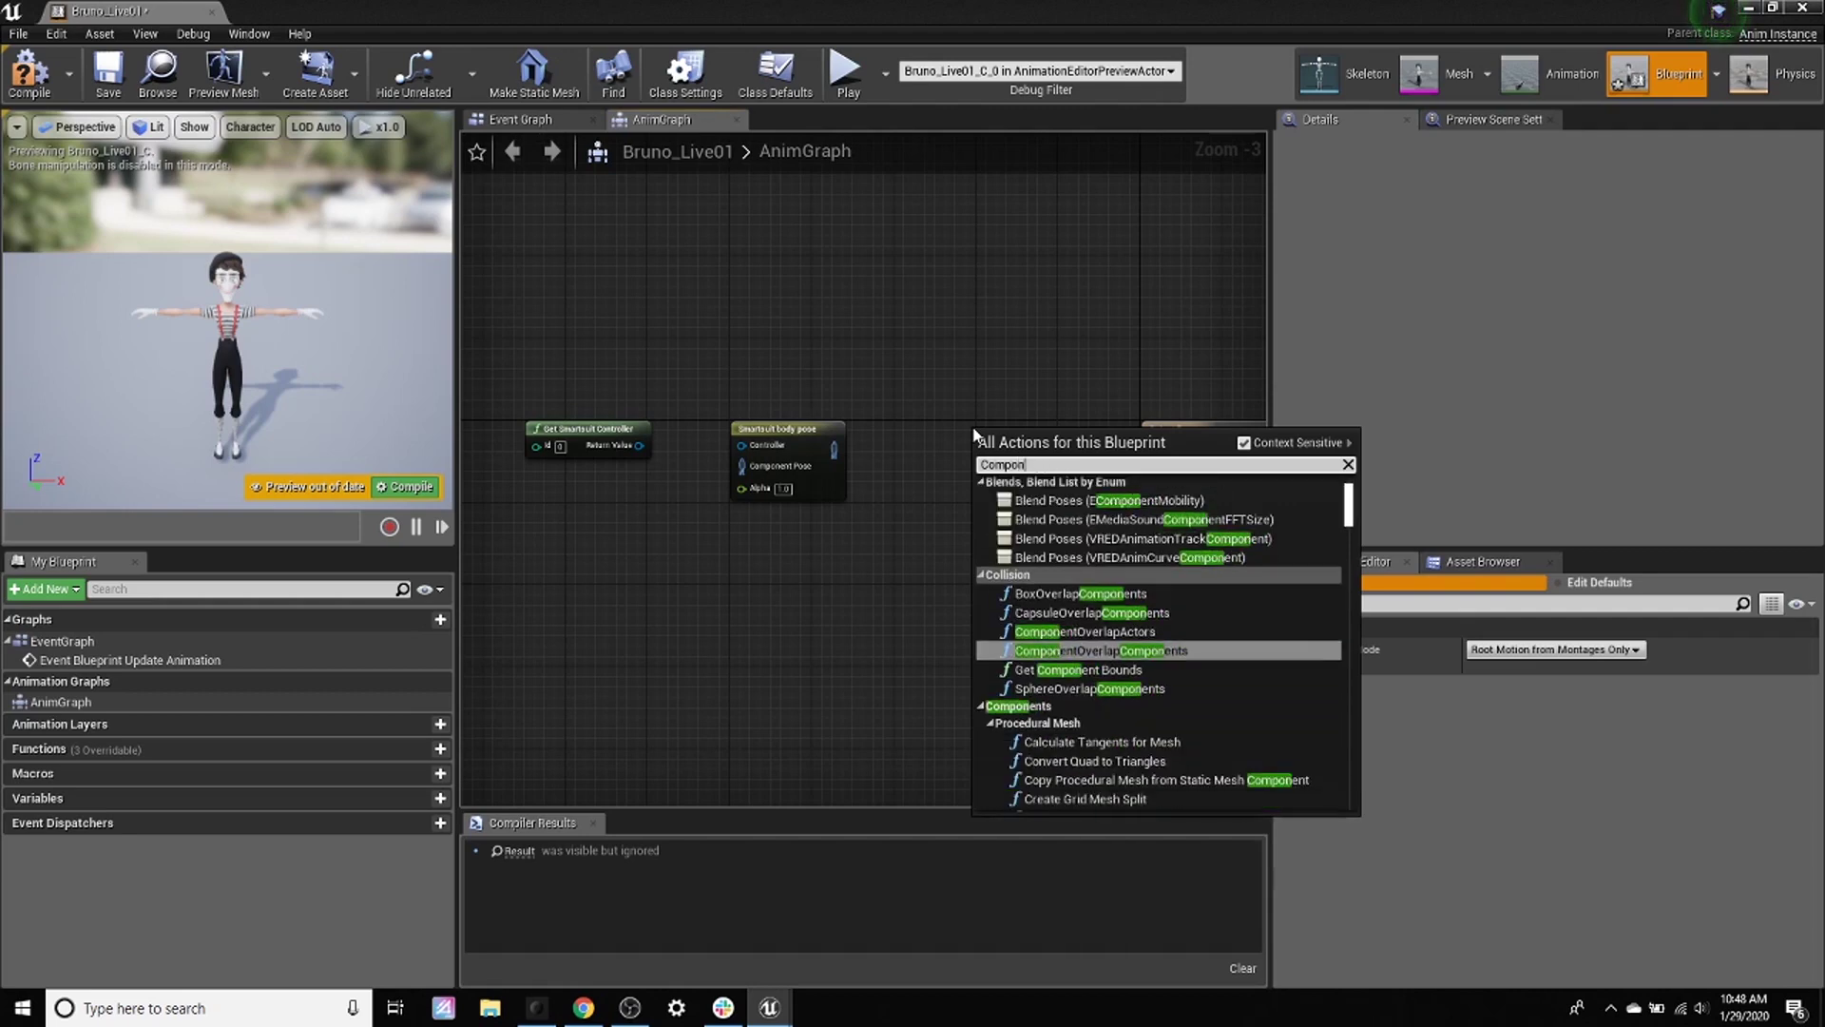
pyautogui.write('ent to loca')
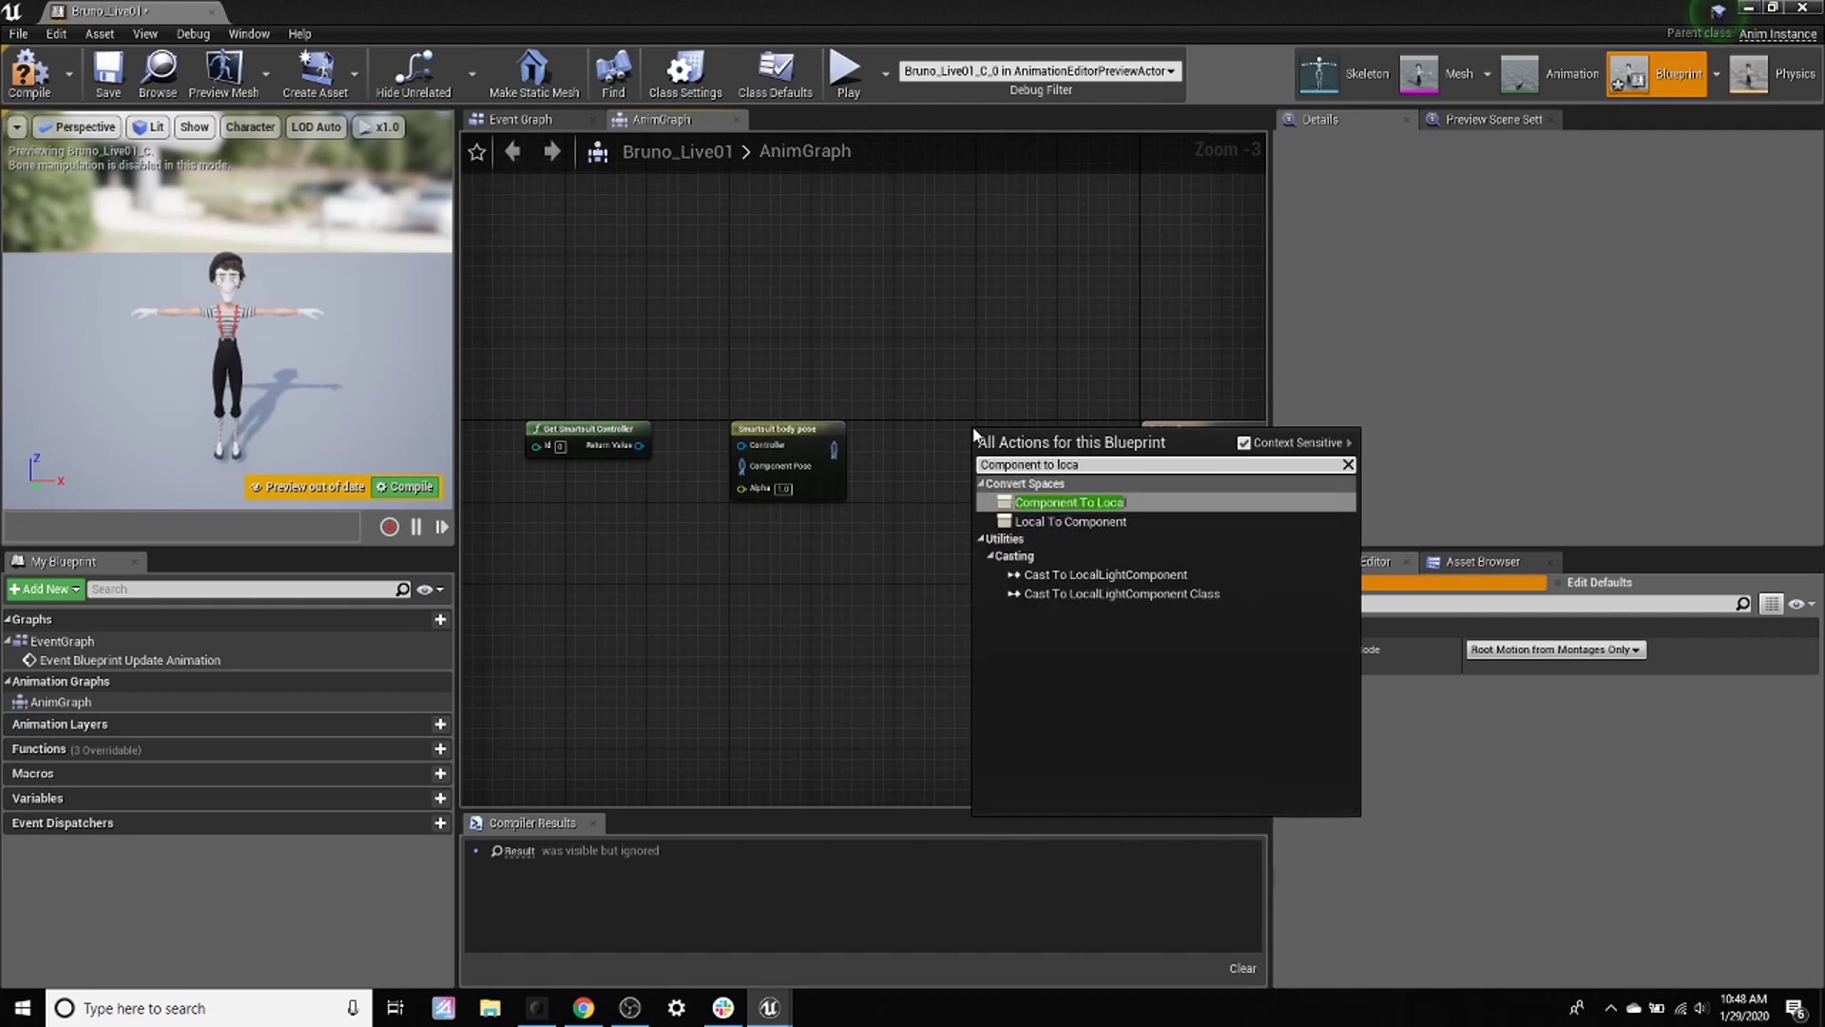
pyautogui.press('Return')
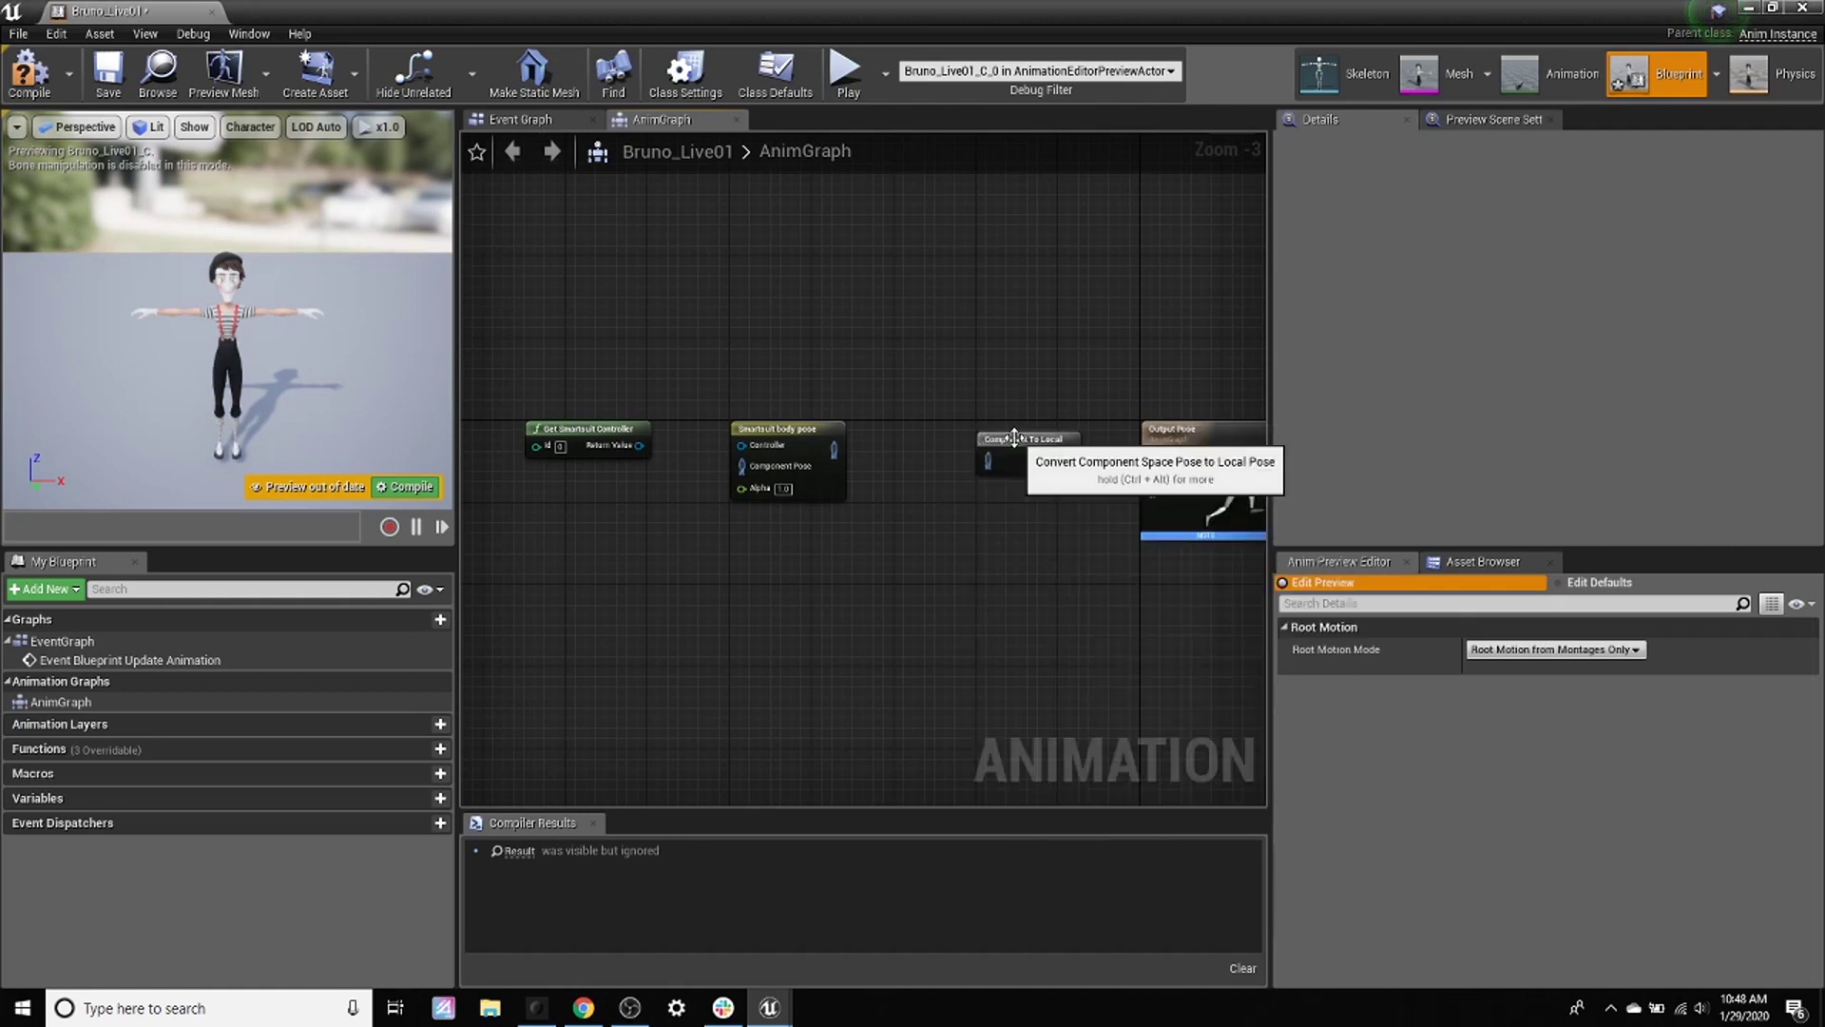
pyautogui.moveTo(1000, 442); pyautogui.dragTo(955, 431)
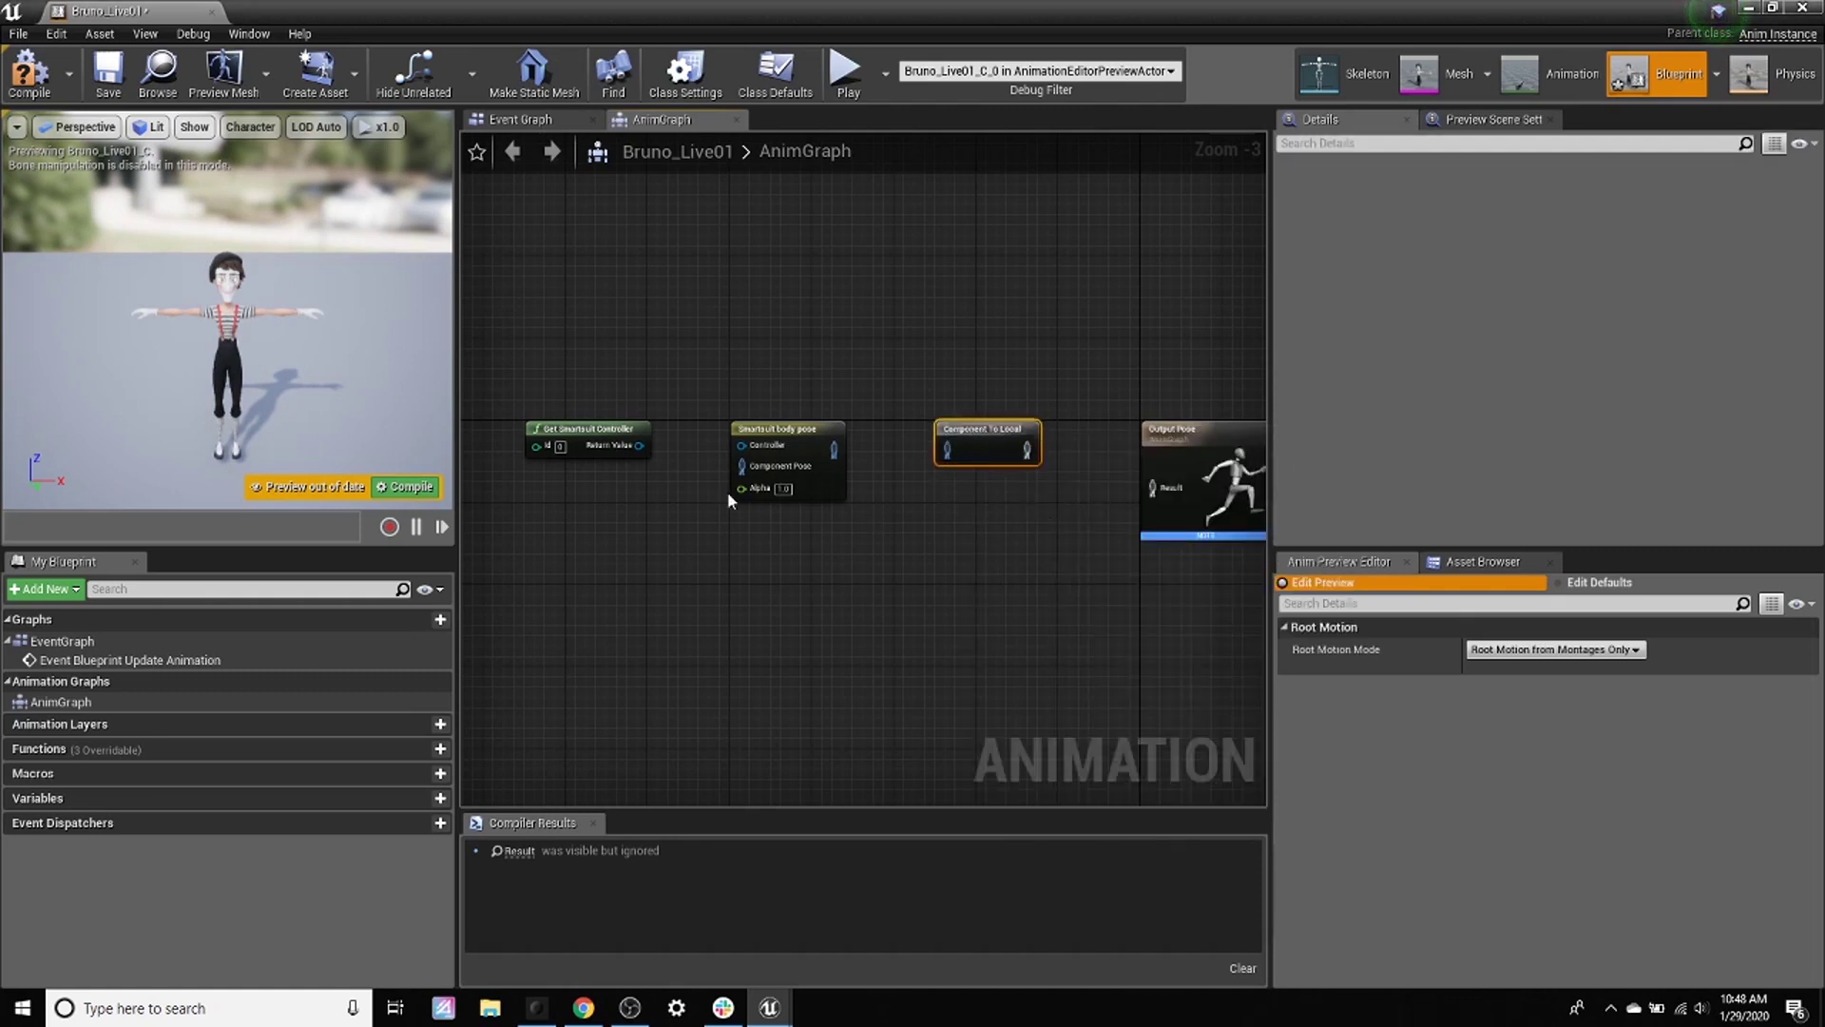
# Step: Wire Get Smartsuit Controller to the body pose's Controller input, the body pose to Component To Local, and that to Output Pose's Result
pyautogui.moveTo(639, 445); pyautogui.dragTo(1152, 487)
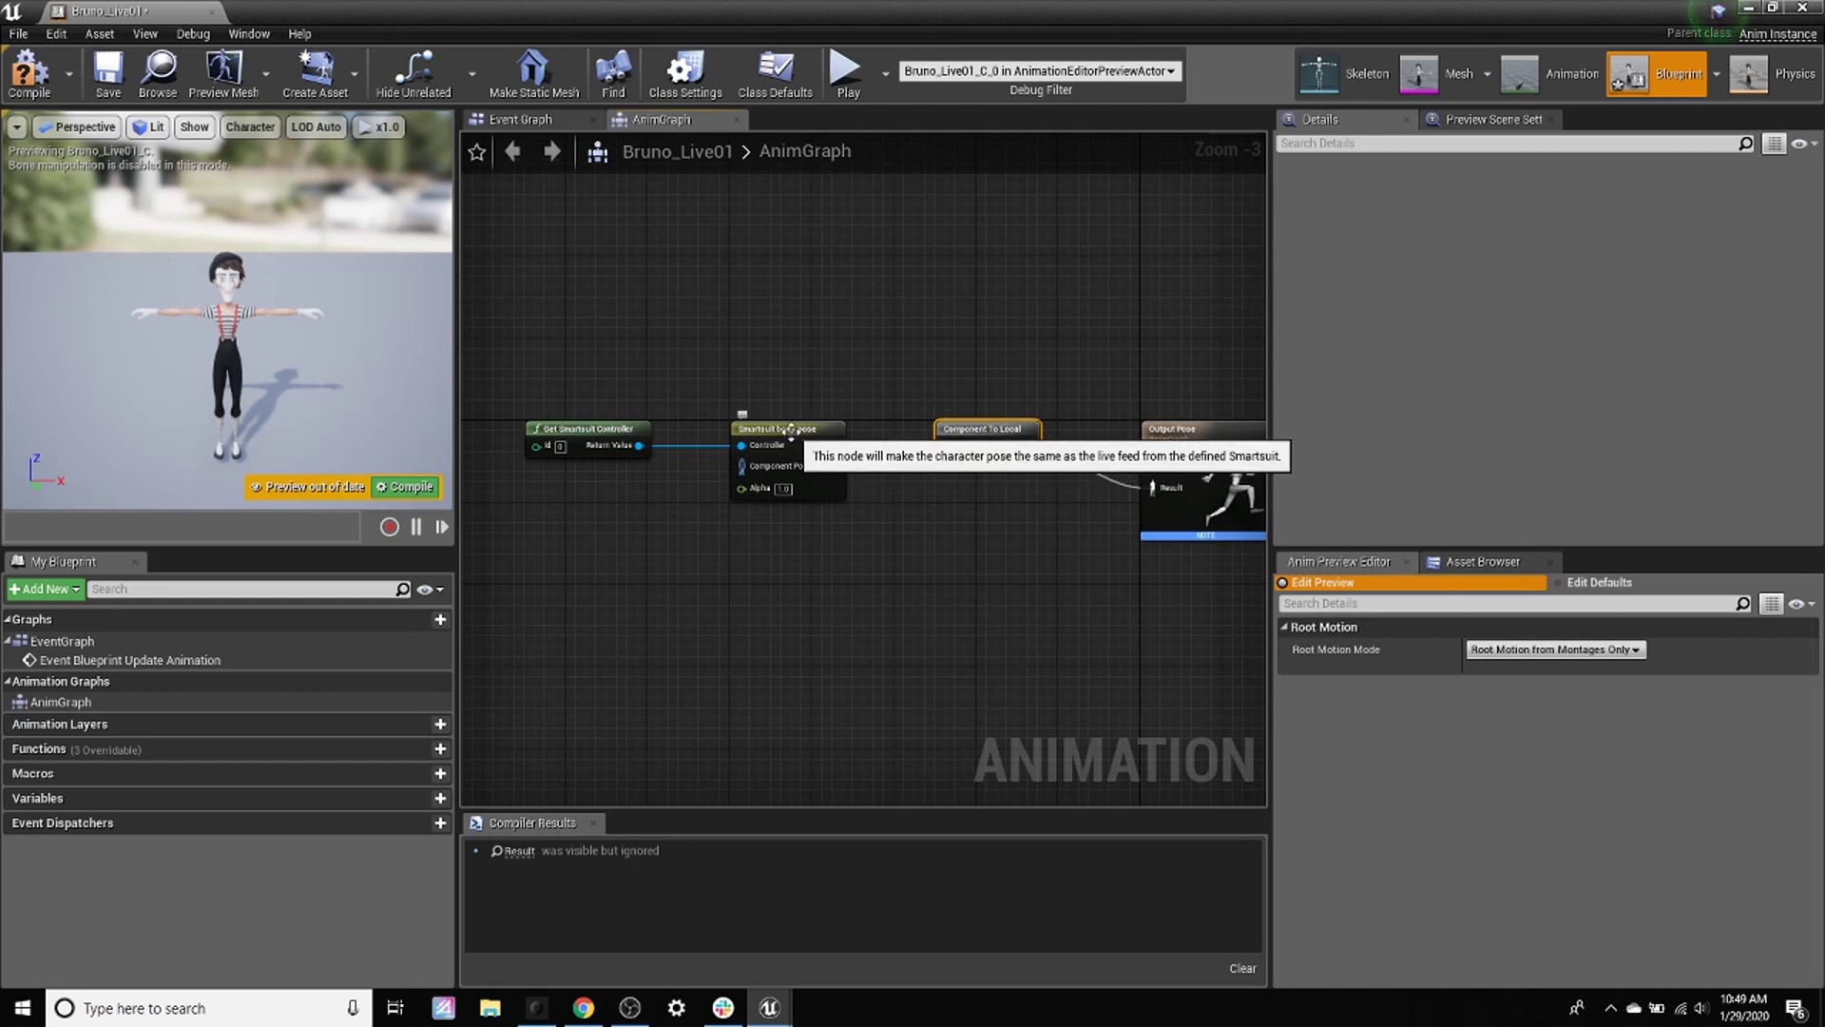
# Step: Examine the Smartsuit body pose node's Bone Map entries, from the hip and arms down to the legs and toes
pyautogui.click(829, 447)
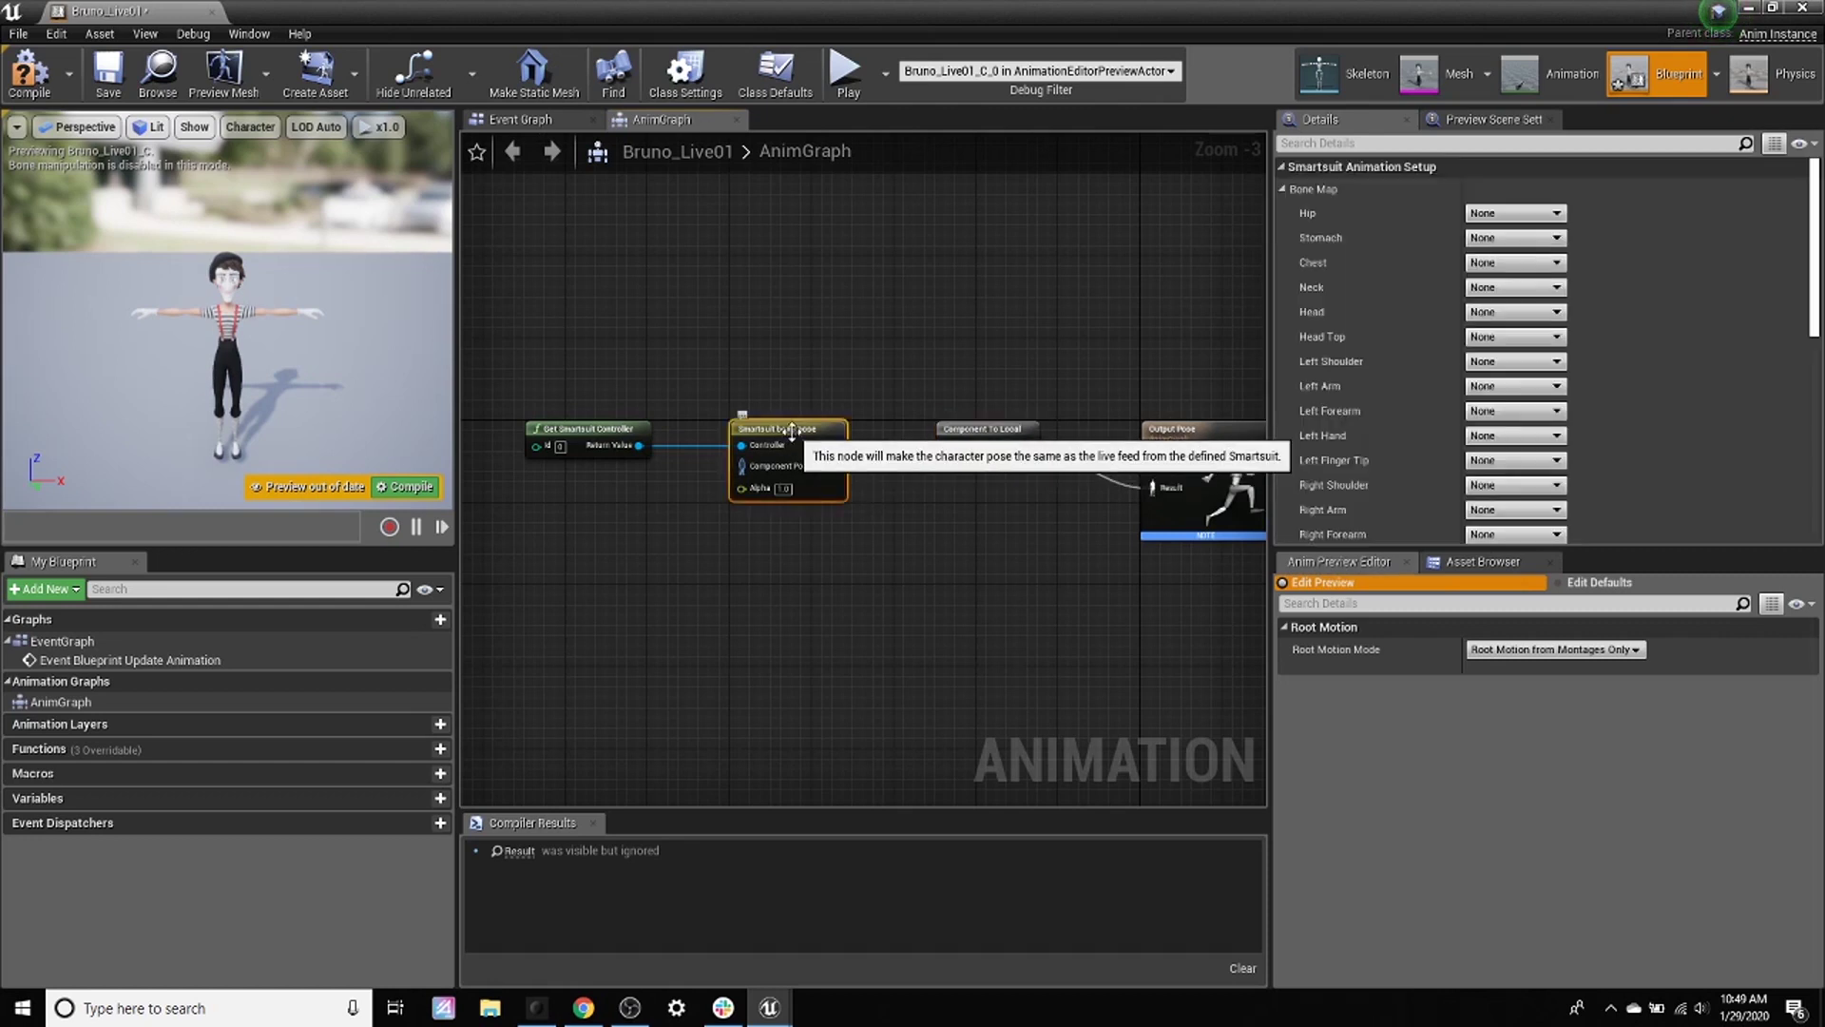
pyautogui.click(1288, 189)
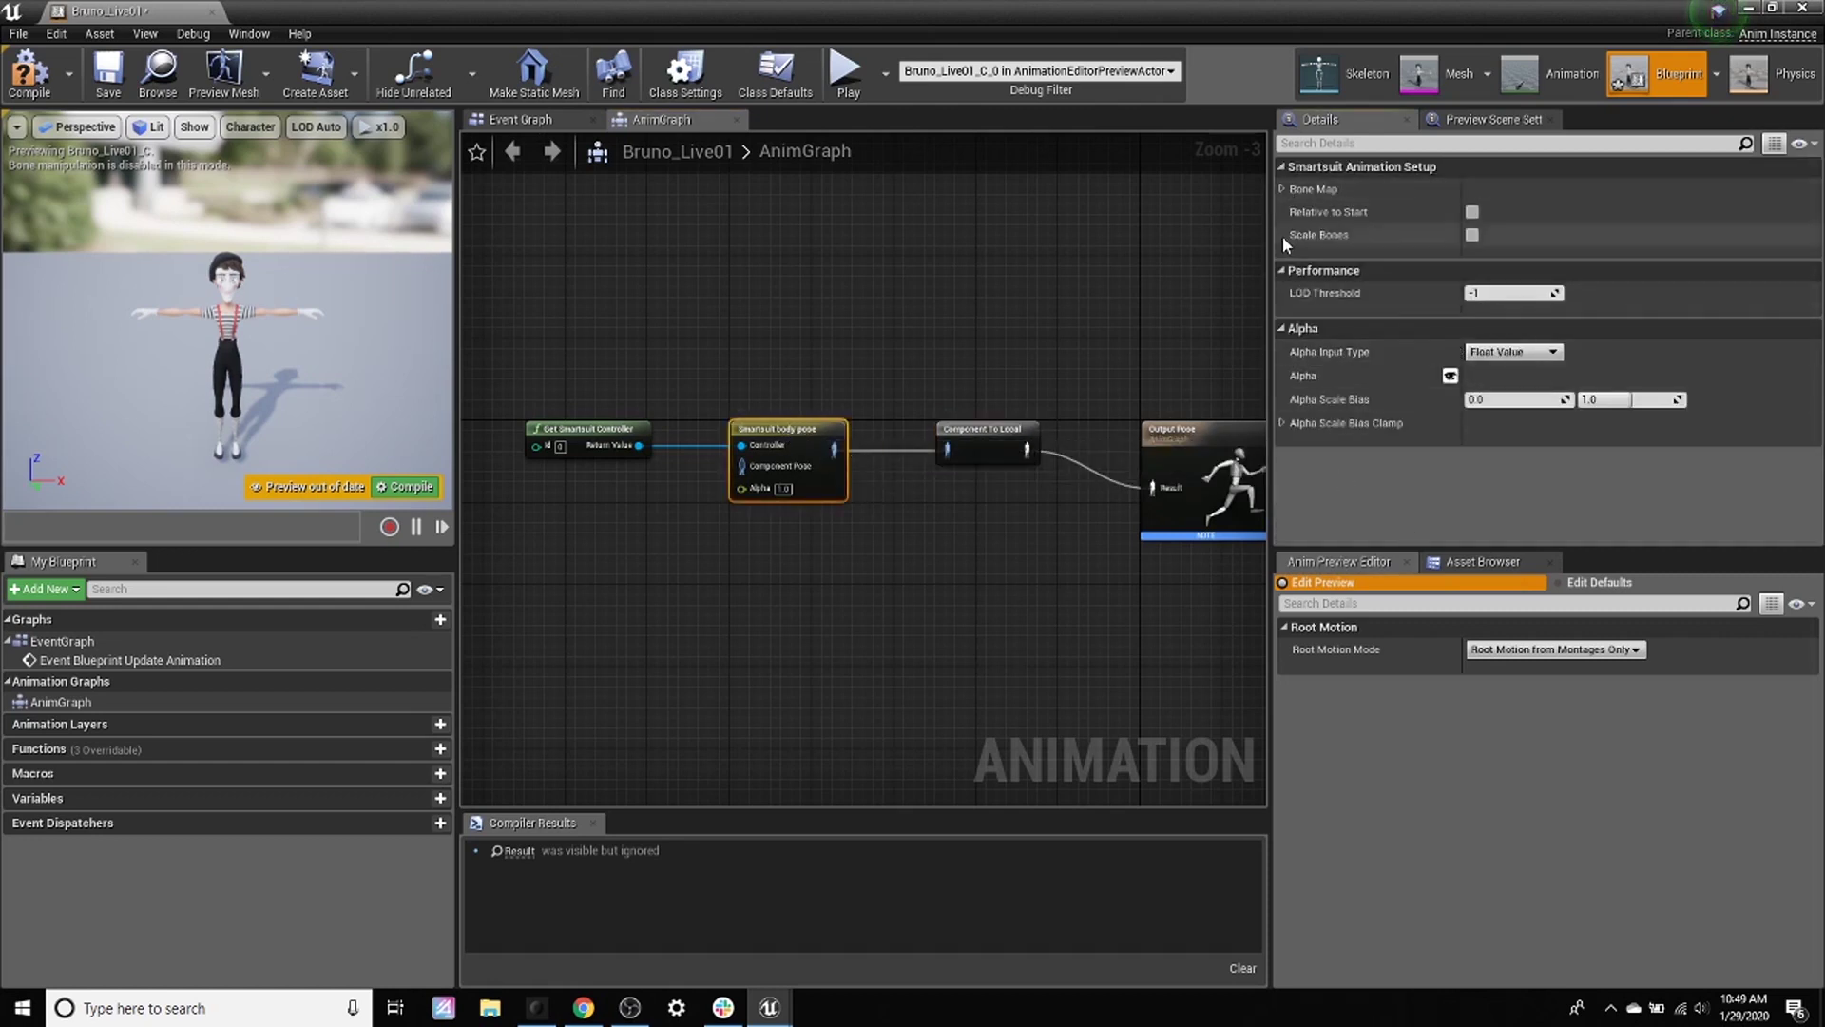
pyautogui.click(1285, 187)
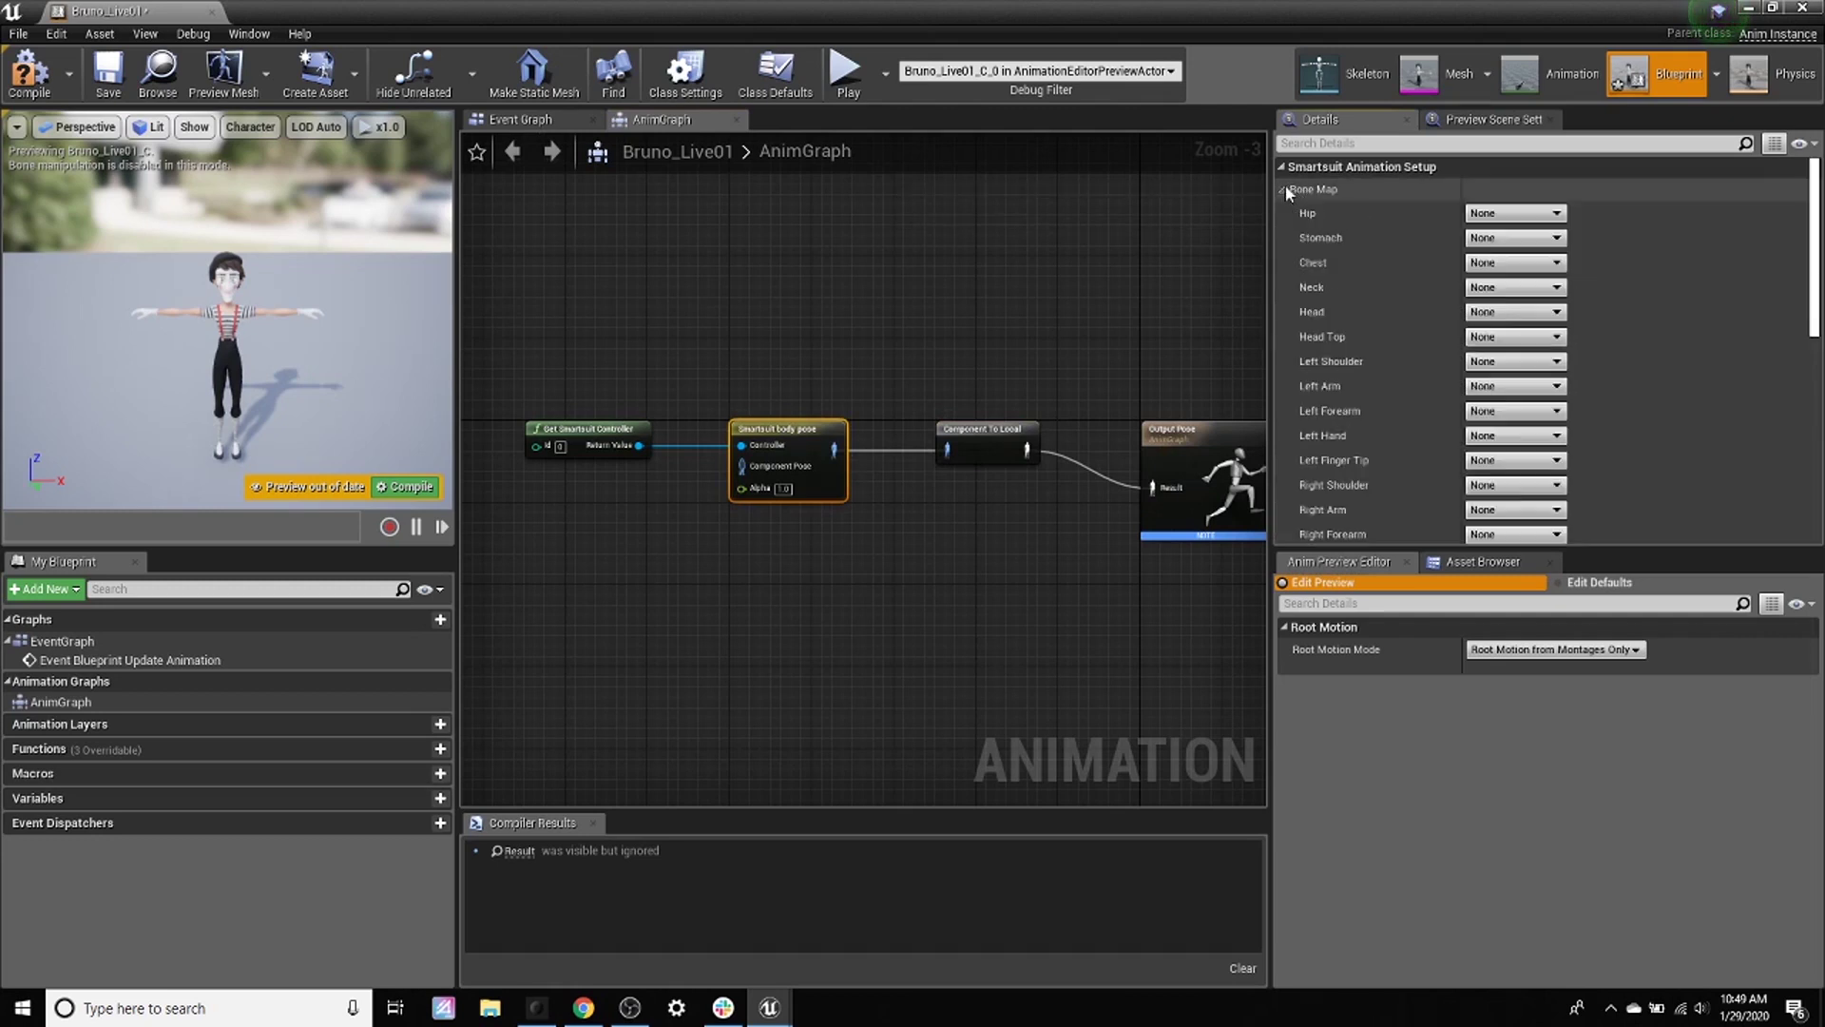
pyautogui.scroll(-1, 1389, 305)
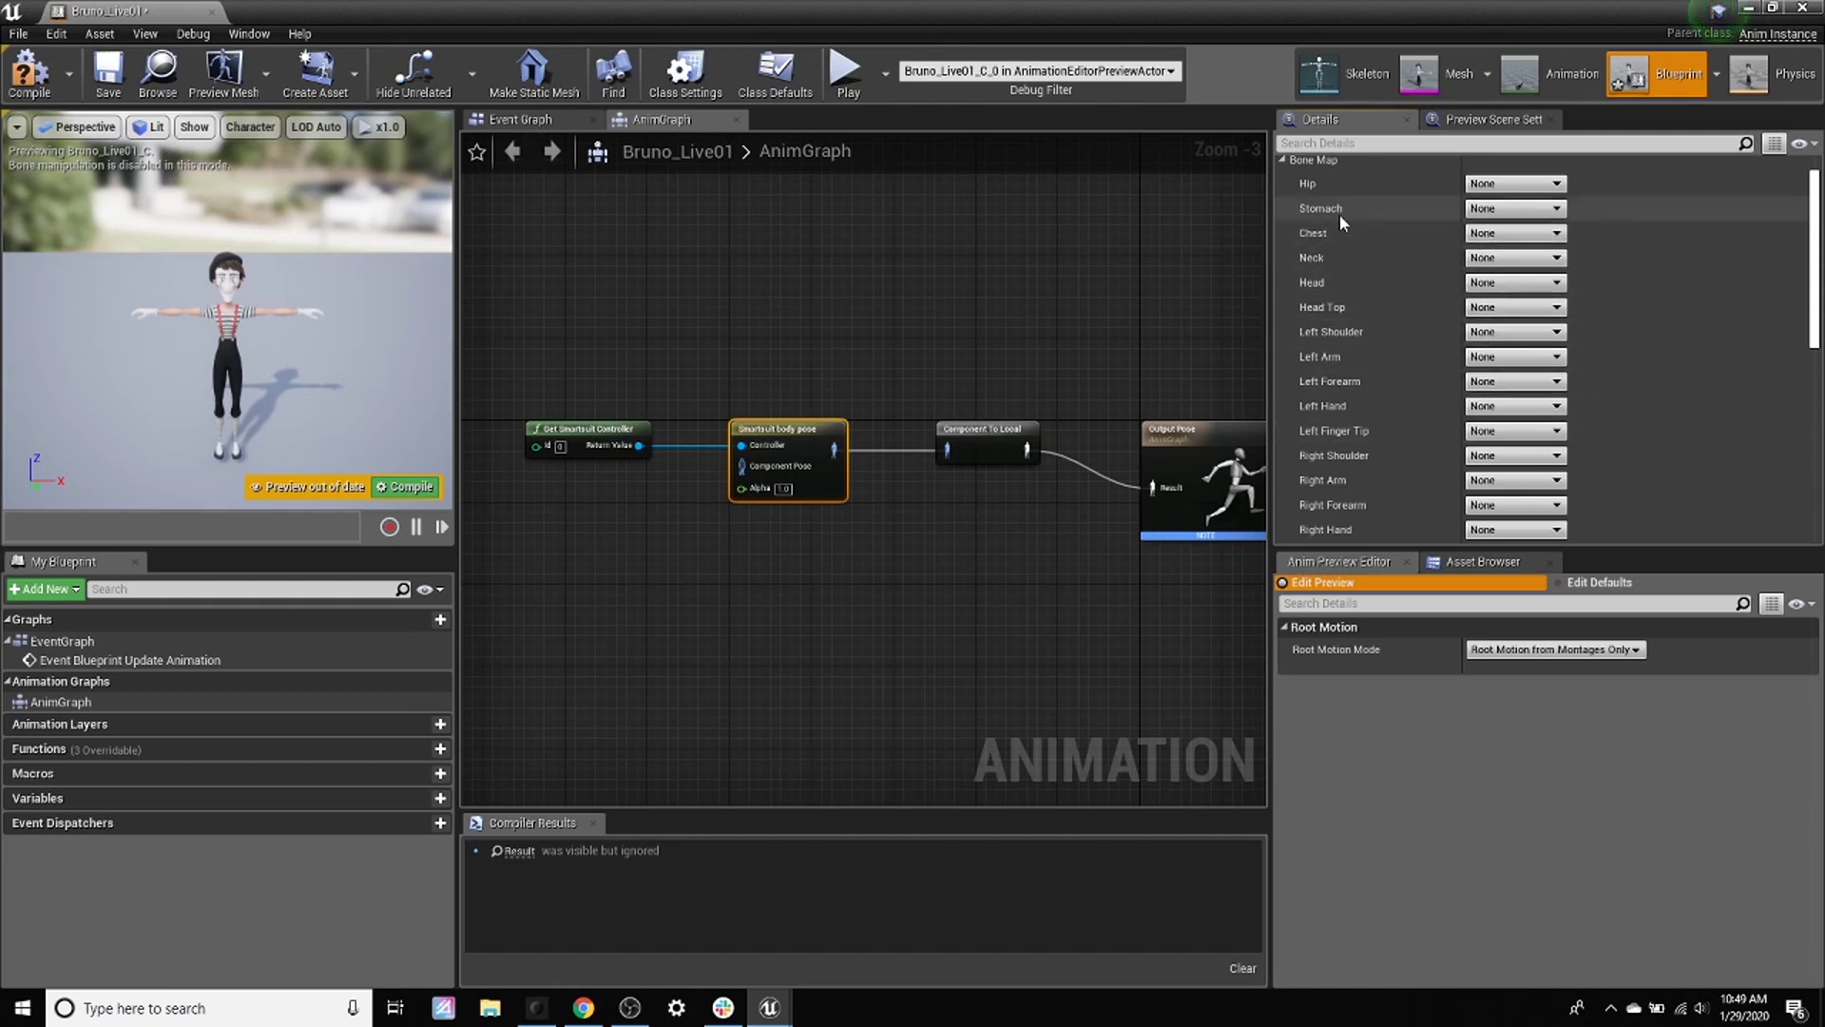
pyautogui.scroll(1, 1331, 214)
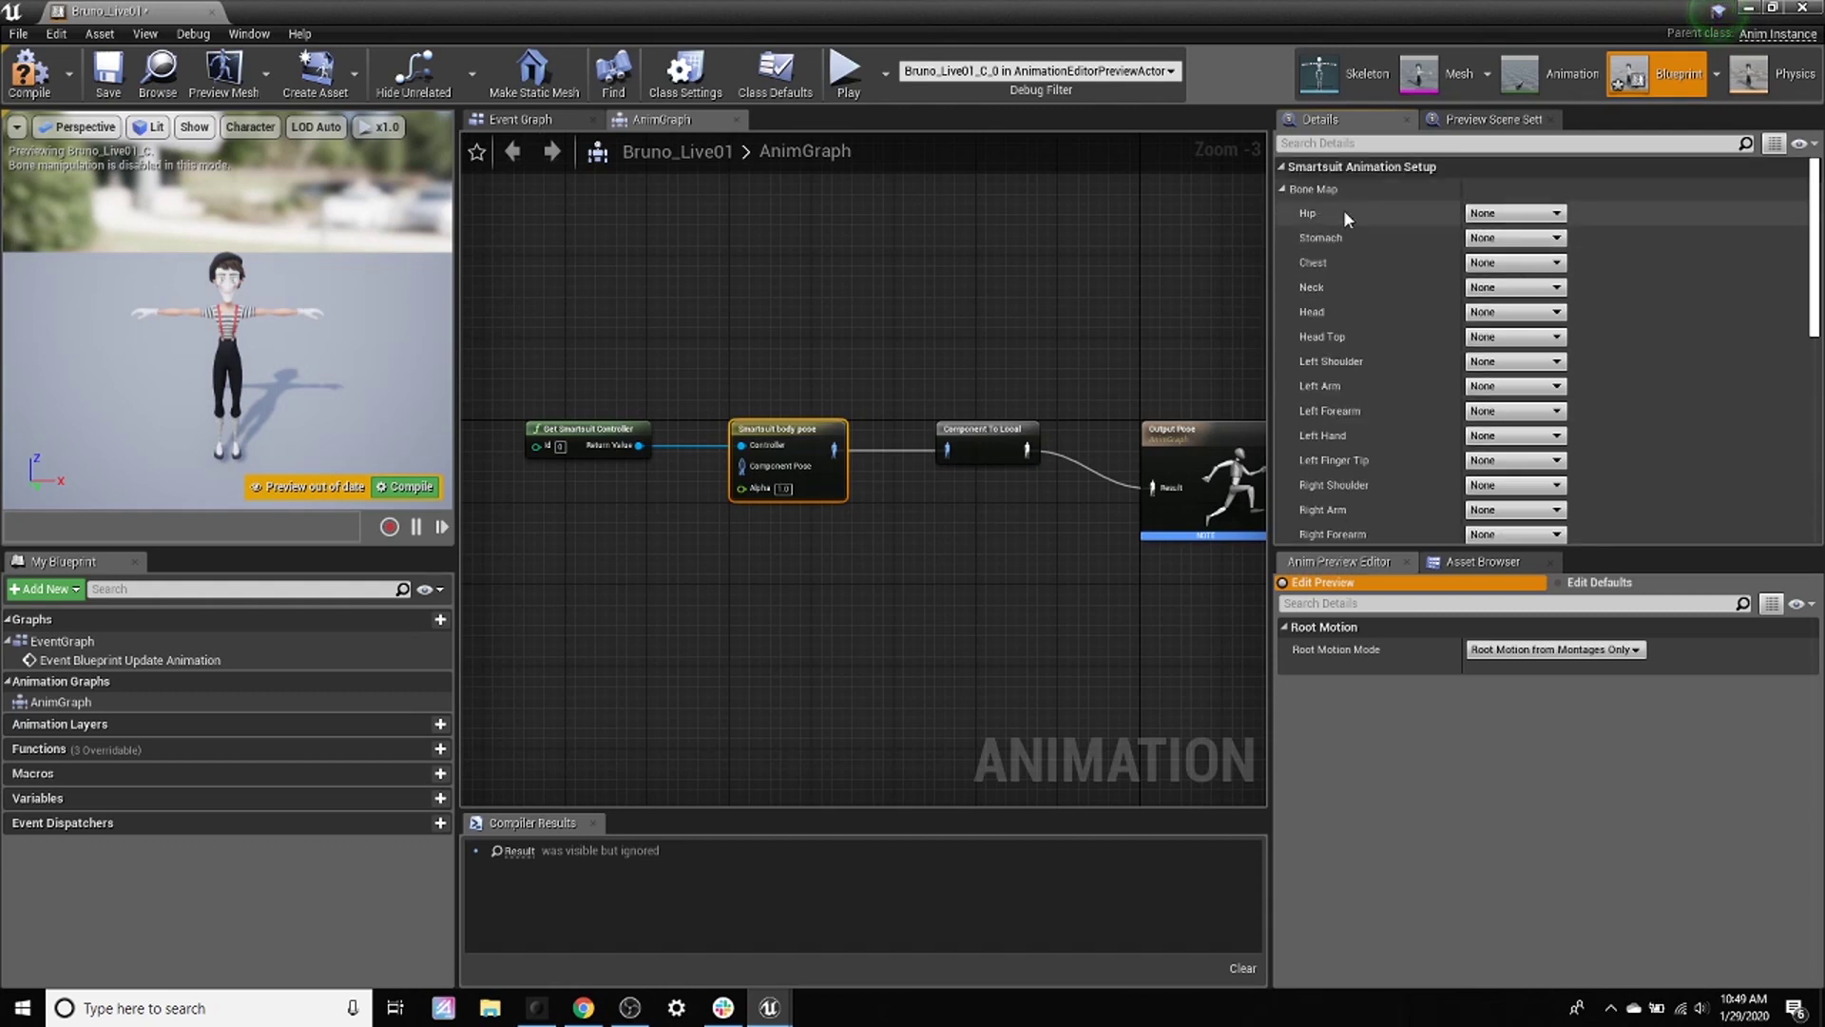
pyautogui.scroll(-3, 1333, 395)
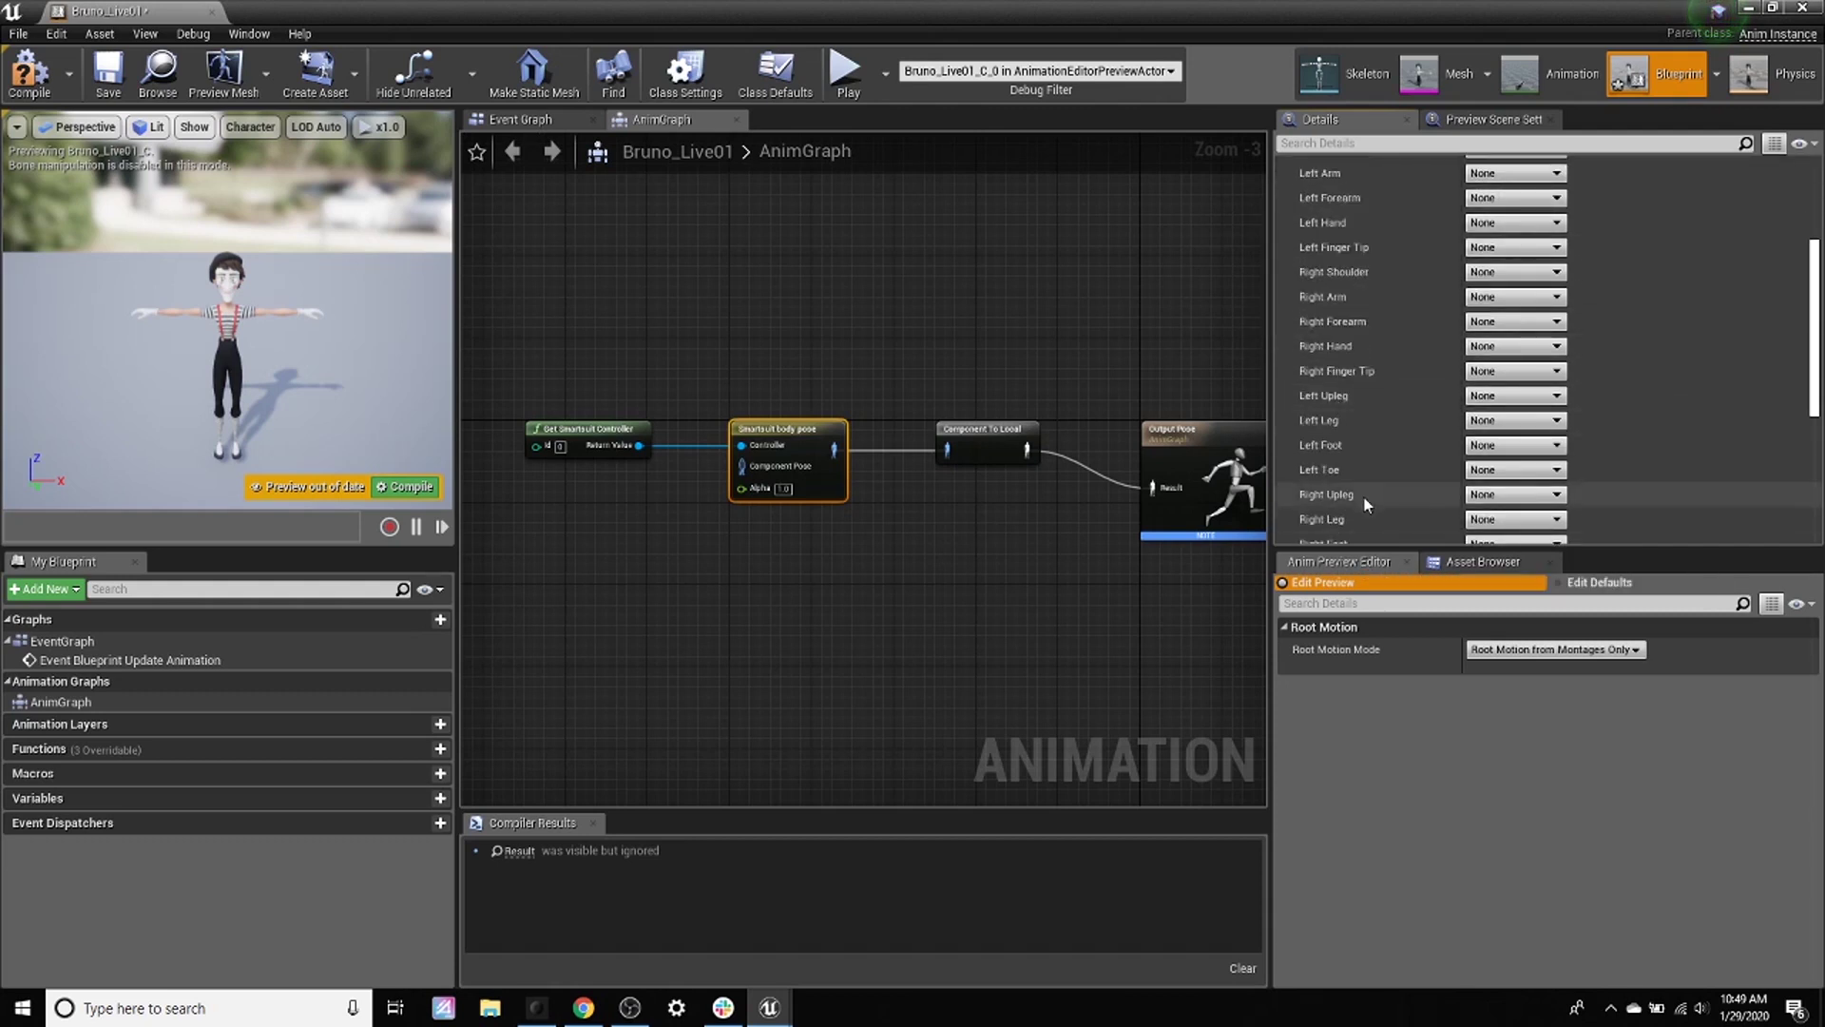
pyautogui.scroll(-1, 1364, 456)
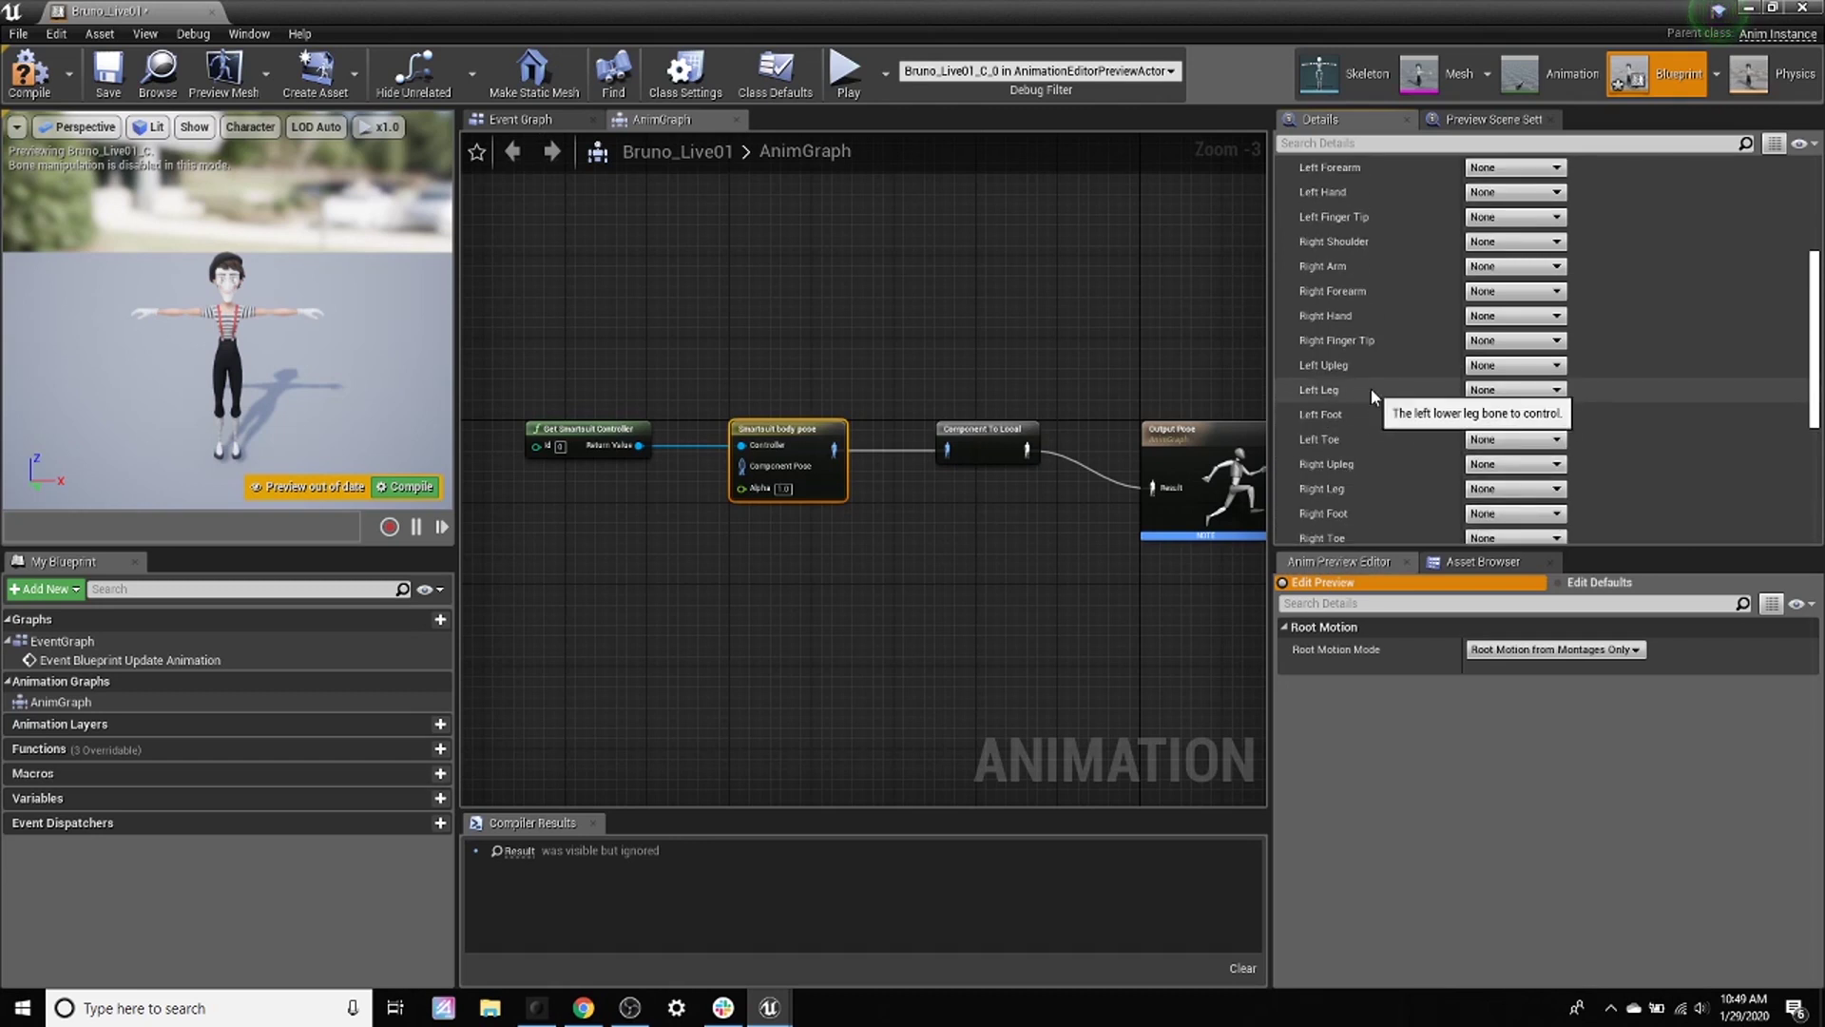
pyautogui.scroll(4, 1378, 386)
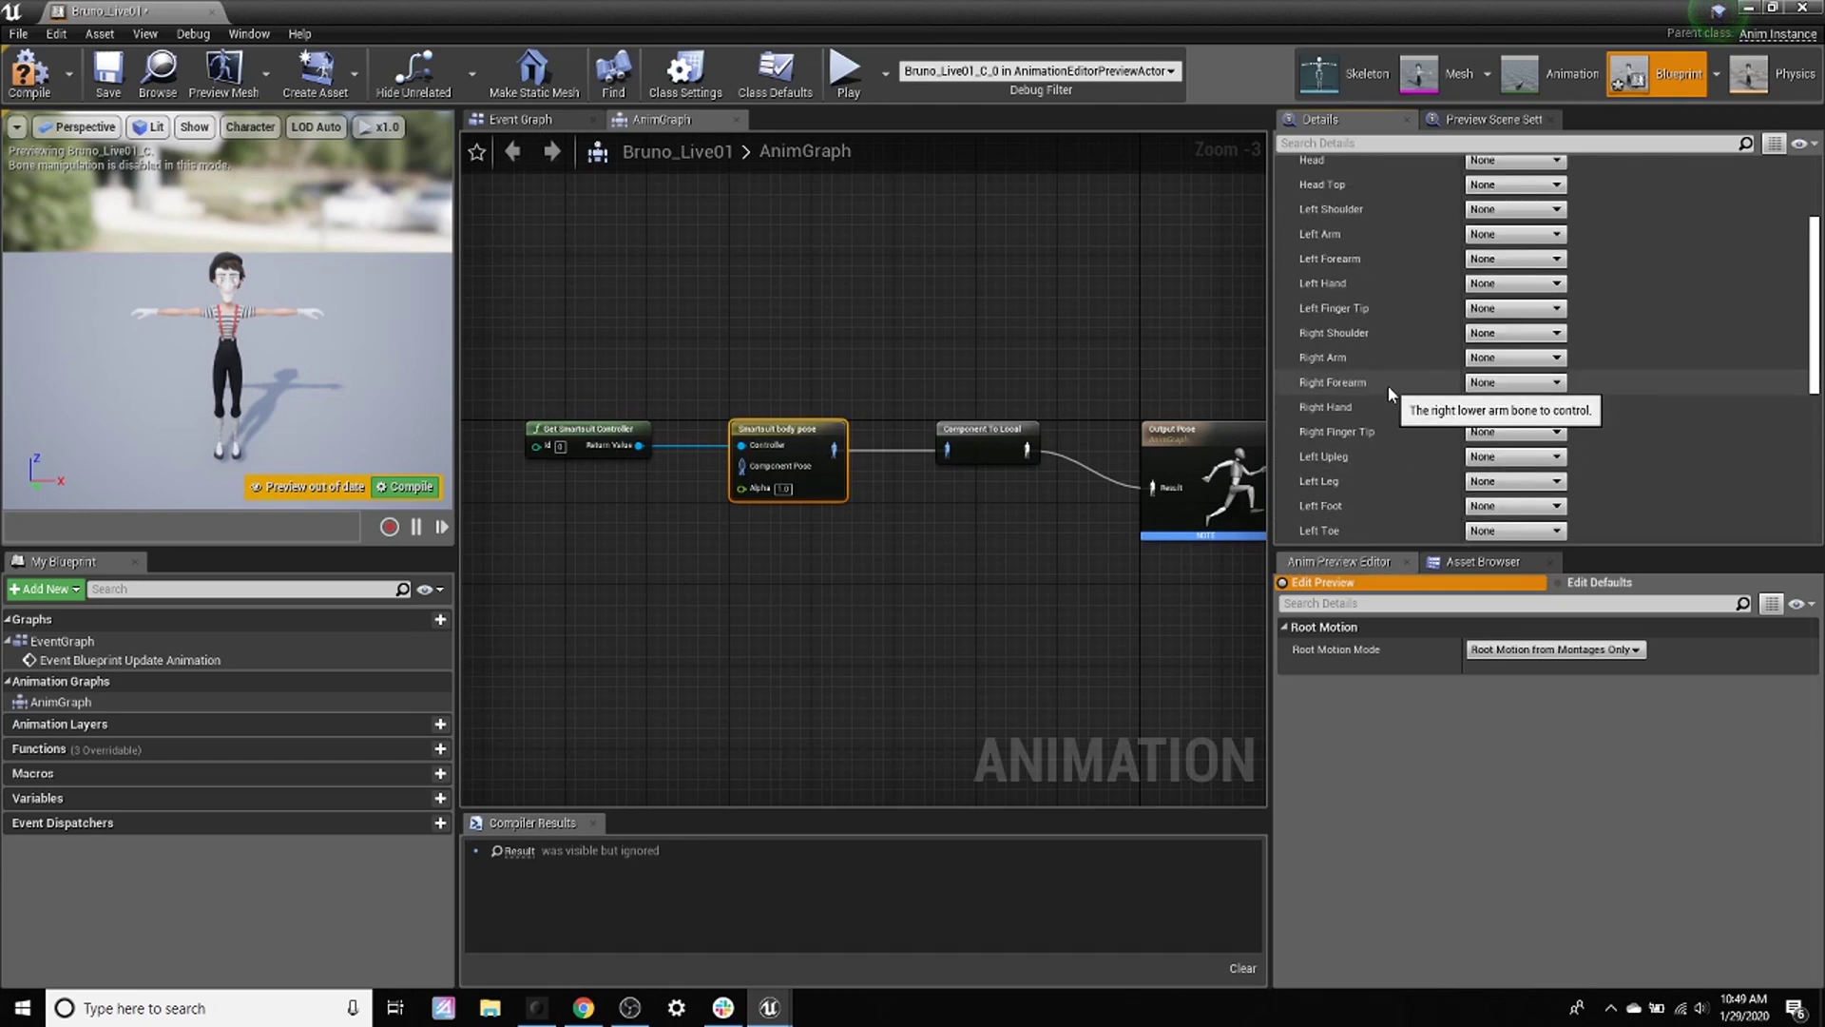
# Step: Map the body pose node's Hip to Hips, Stomach to Spine1 and Chest to Spine2 in the Bone Map
pyautogui.scroll(6, 1384, 385)
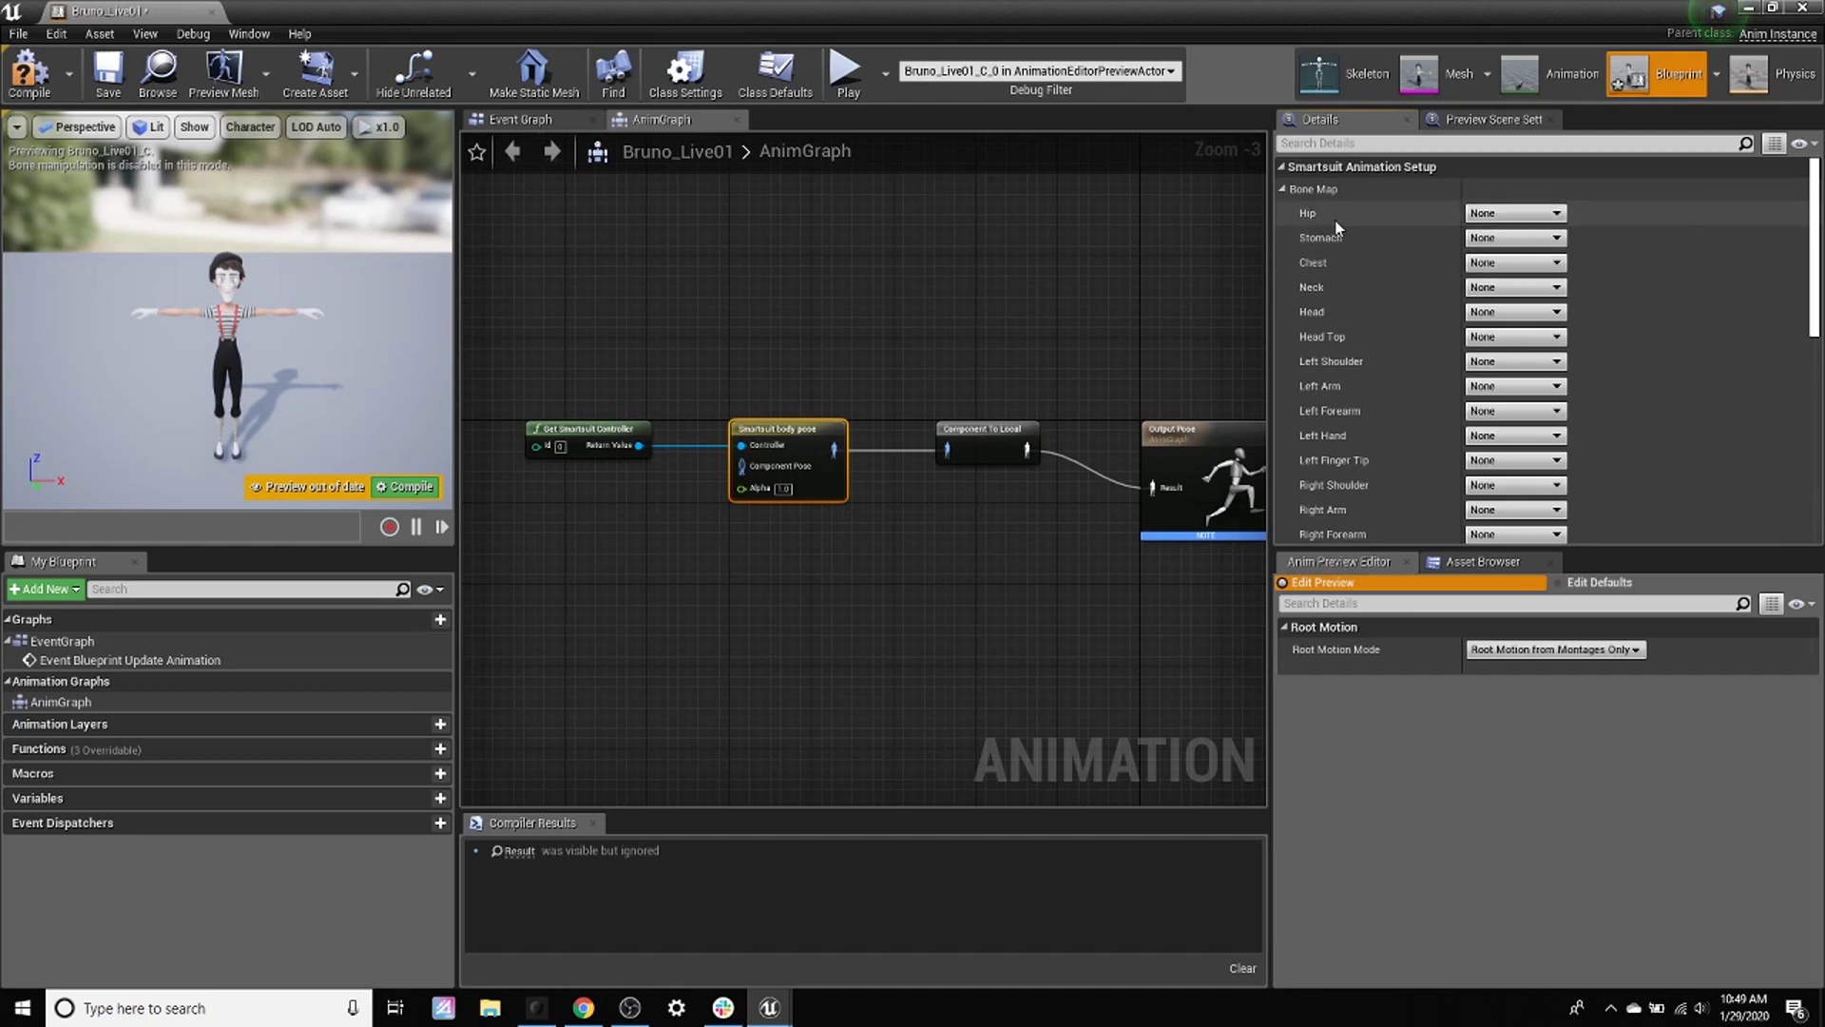
pyautogui.click(1514, 213)
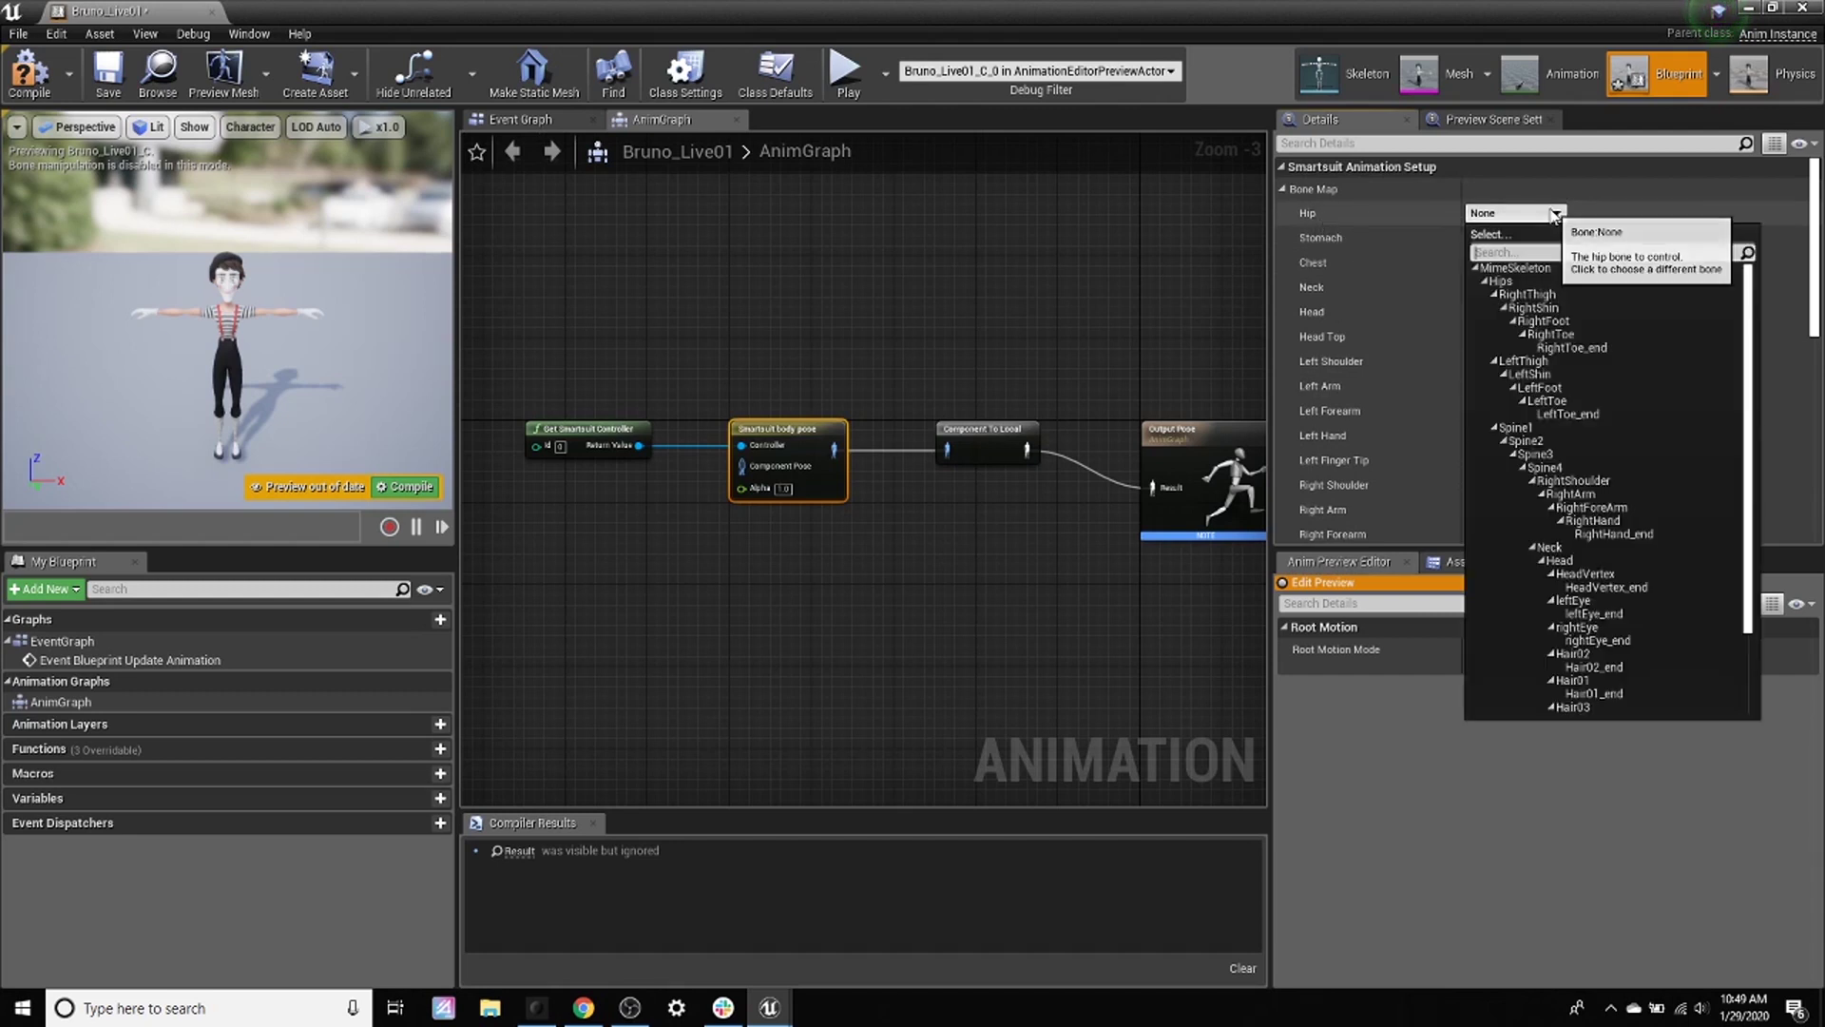
pyautogui.click(1509, 281)
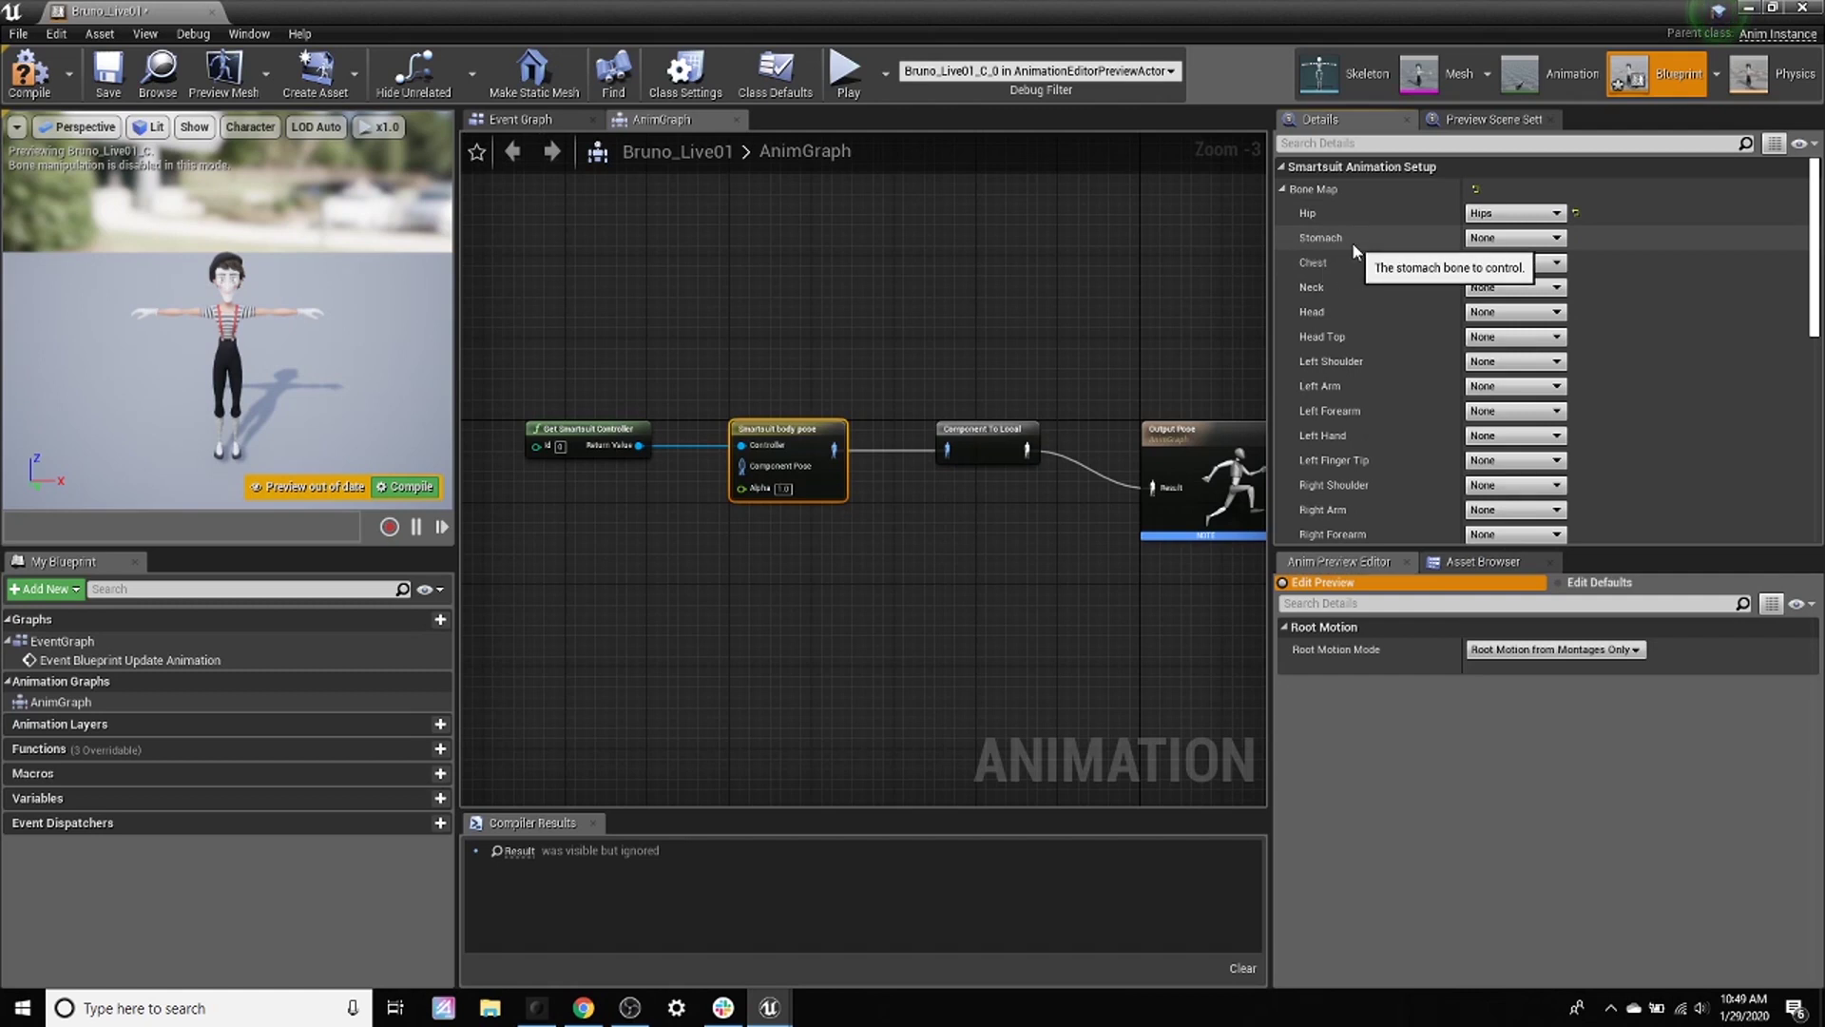
pyautogui.click(1514, 237)
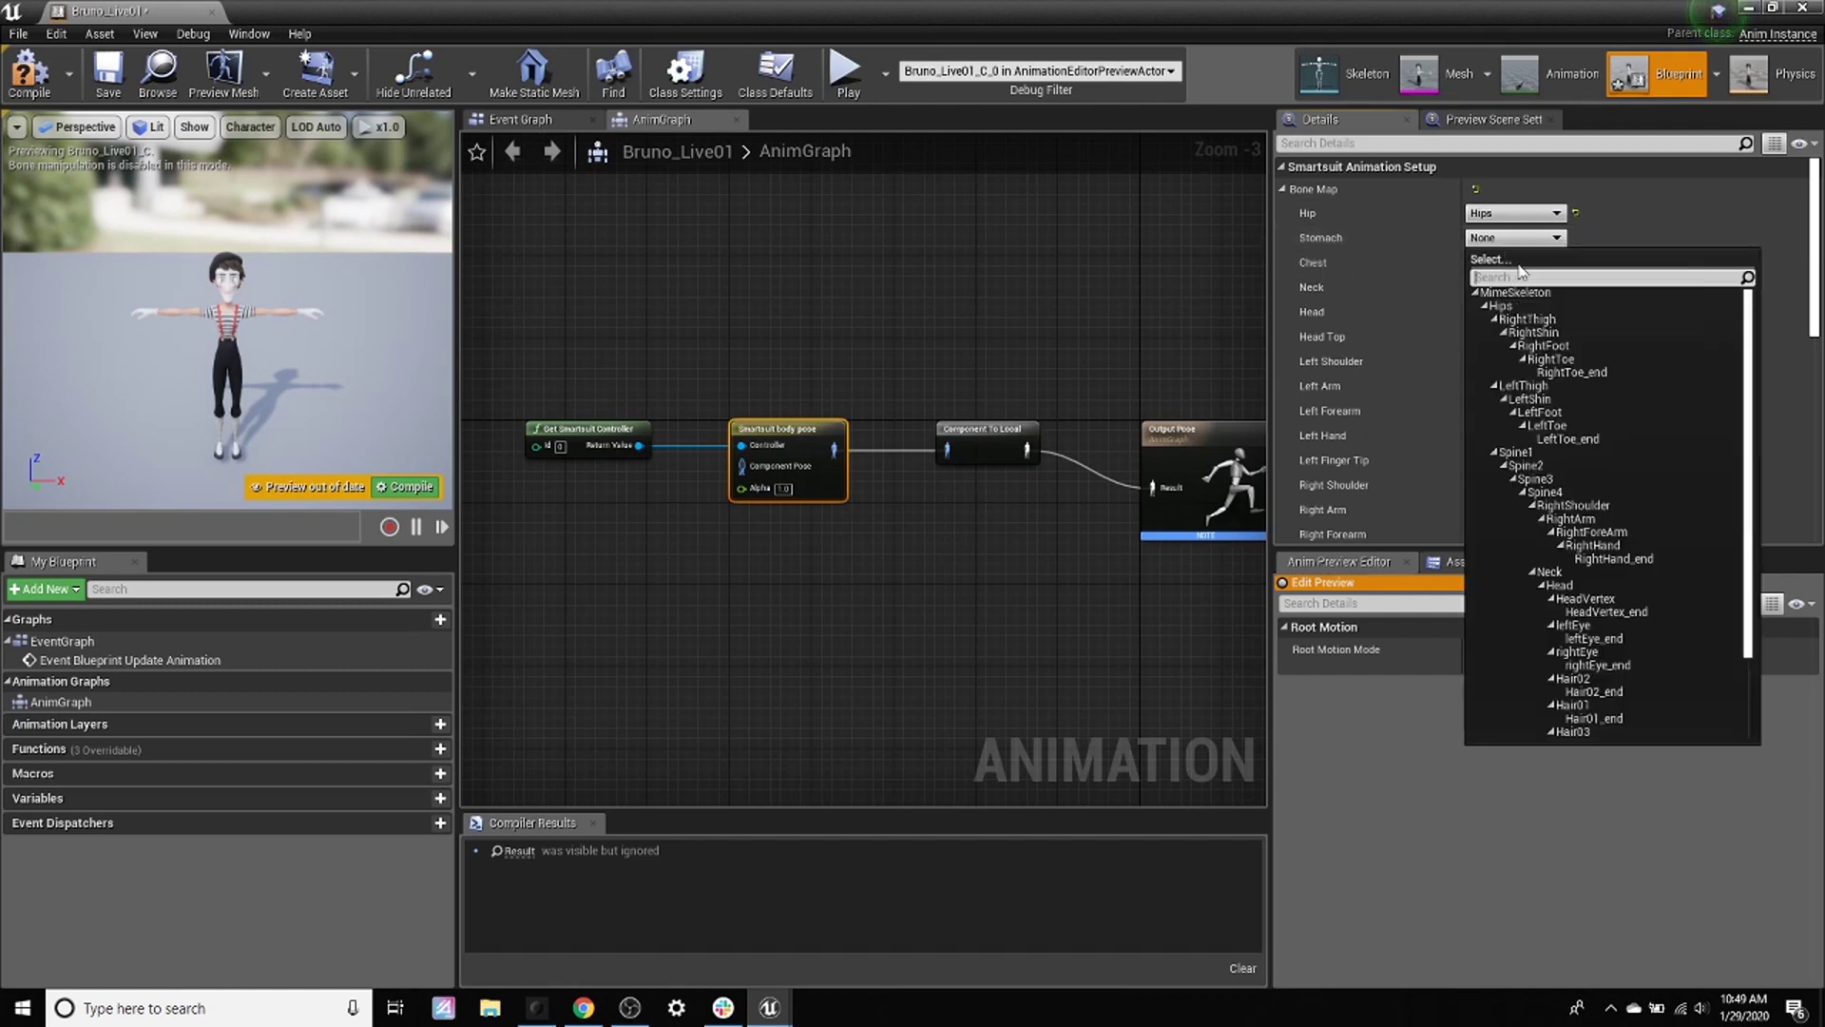
pyautogui.click(1544, 463)
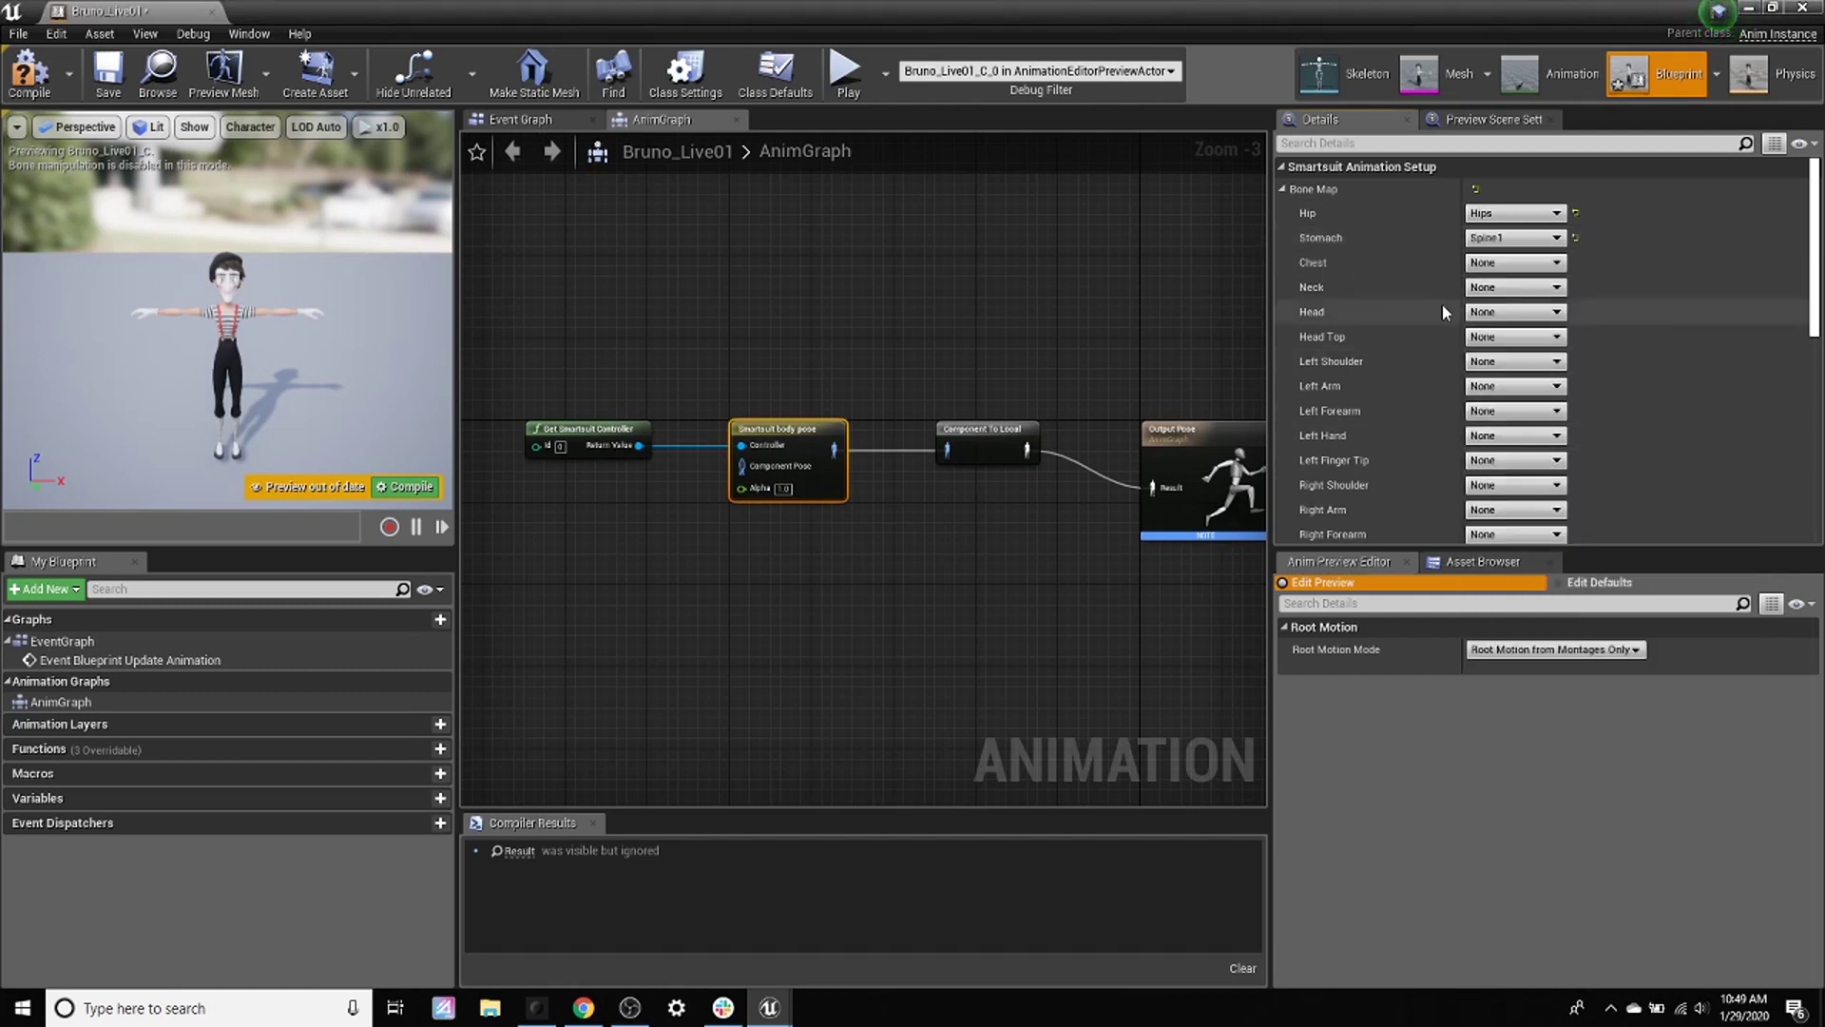
pyautogui.click(1521, 263)
pyautogui.click(1544, 490)
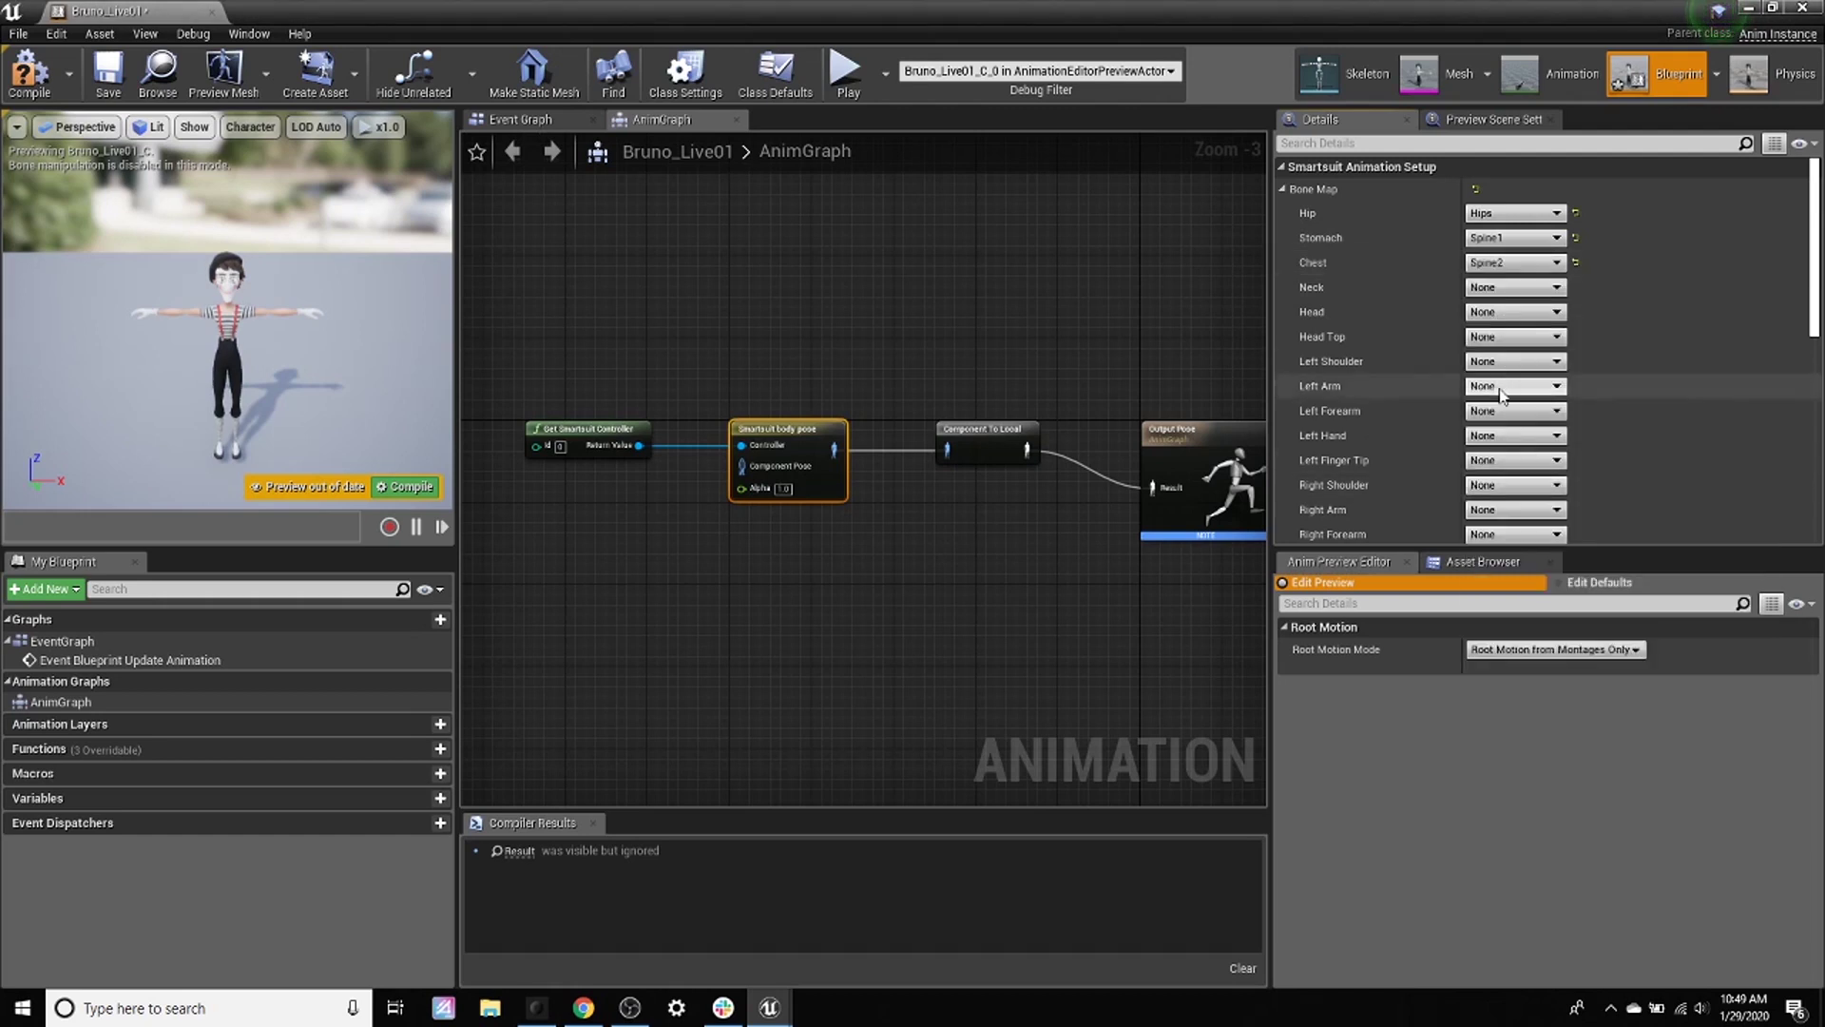
# Step: Map the Neck bone to Neck, Head to Head and Head Top to HeadVertex
pyautogui.click(1509, 288)
pyautogui.click(1573, 624)
pyautogui.click(1515, 311)
pyautogui.click(1560, 659)
pyautogui.click(1515, 337)
pyautogui.click(1582, 698)
# Step: Map the left shoulder, arm, forearm and hand to LeftShoulder, LeftArm, LeftForeArm and LeftHand
pyautogui.click(1515, 361)
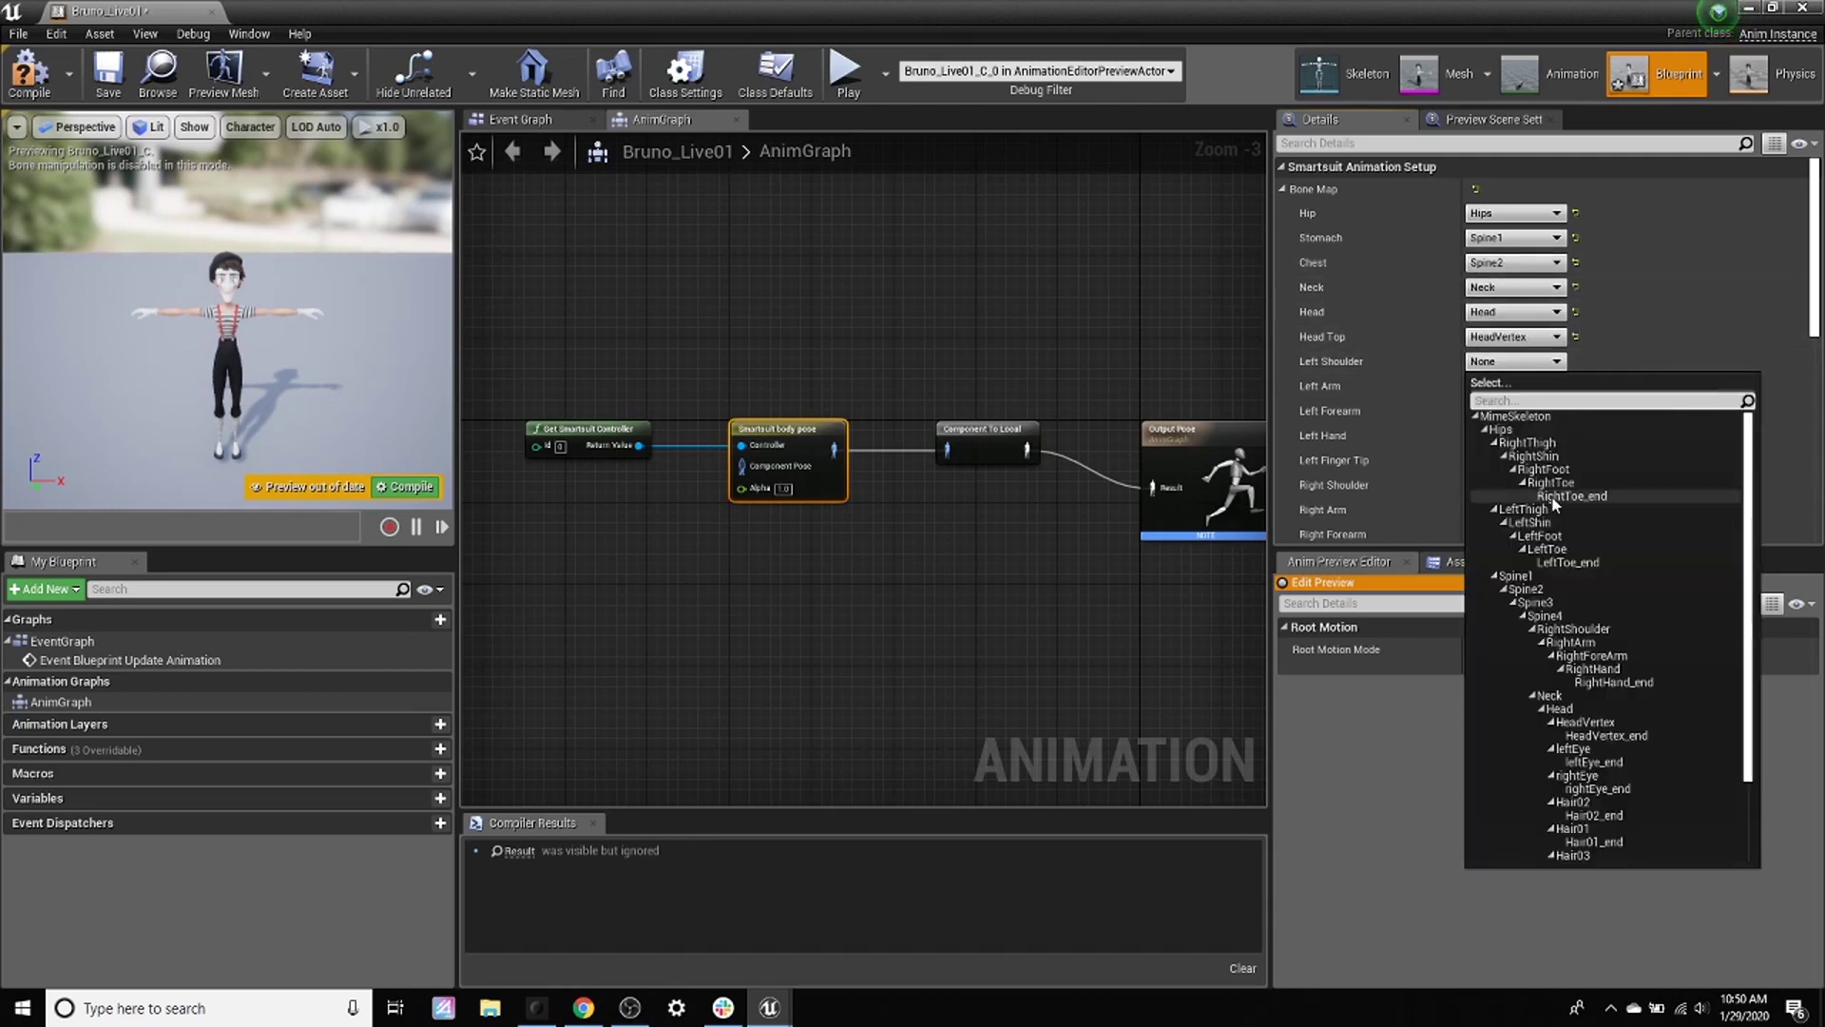
pyautogui.scroll(-5, 1577, 708)
pyautogui.click(1585, 804)
pyautogui.click(1515, 387)
pyautogui.click(1585, 840)
pyautogui.click(1516, 411)
pyautogui.click(1620, 878)
pyautogui.click(1515, 436)
pyautogui.click(1606, 915)
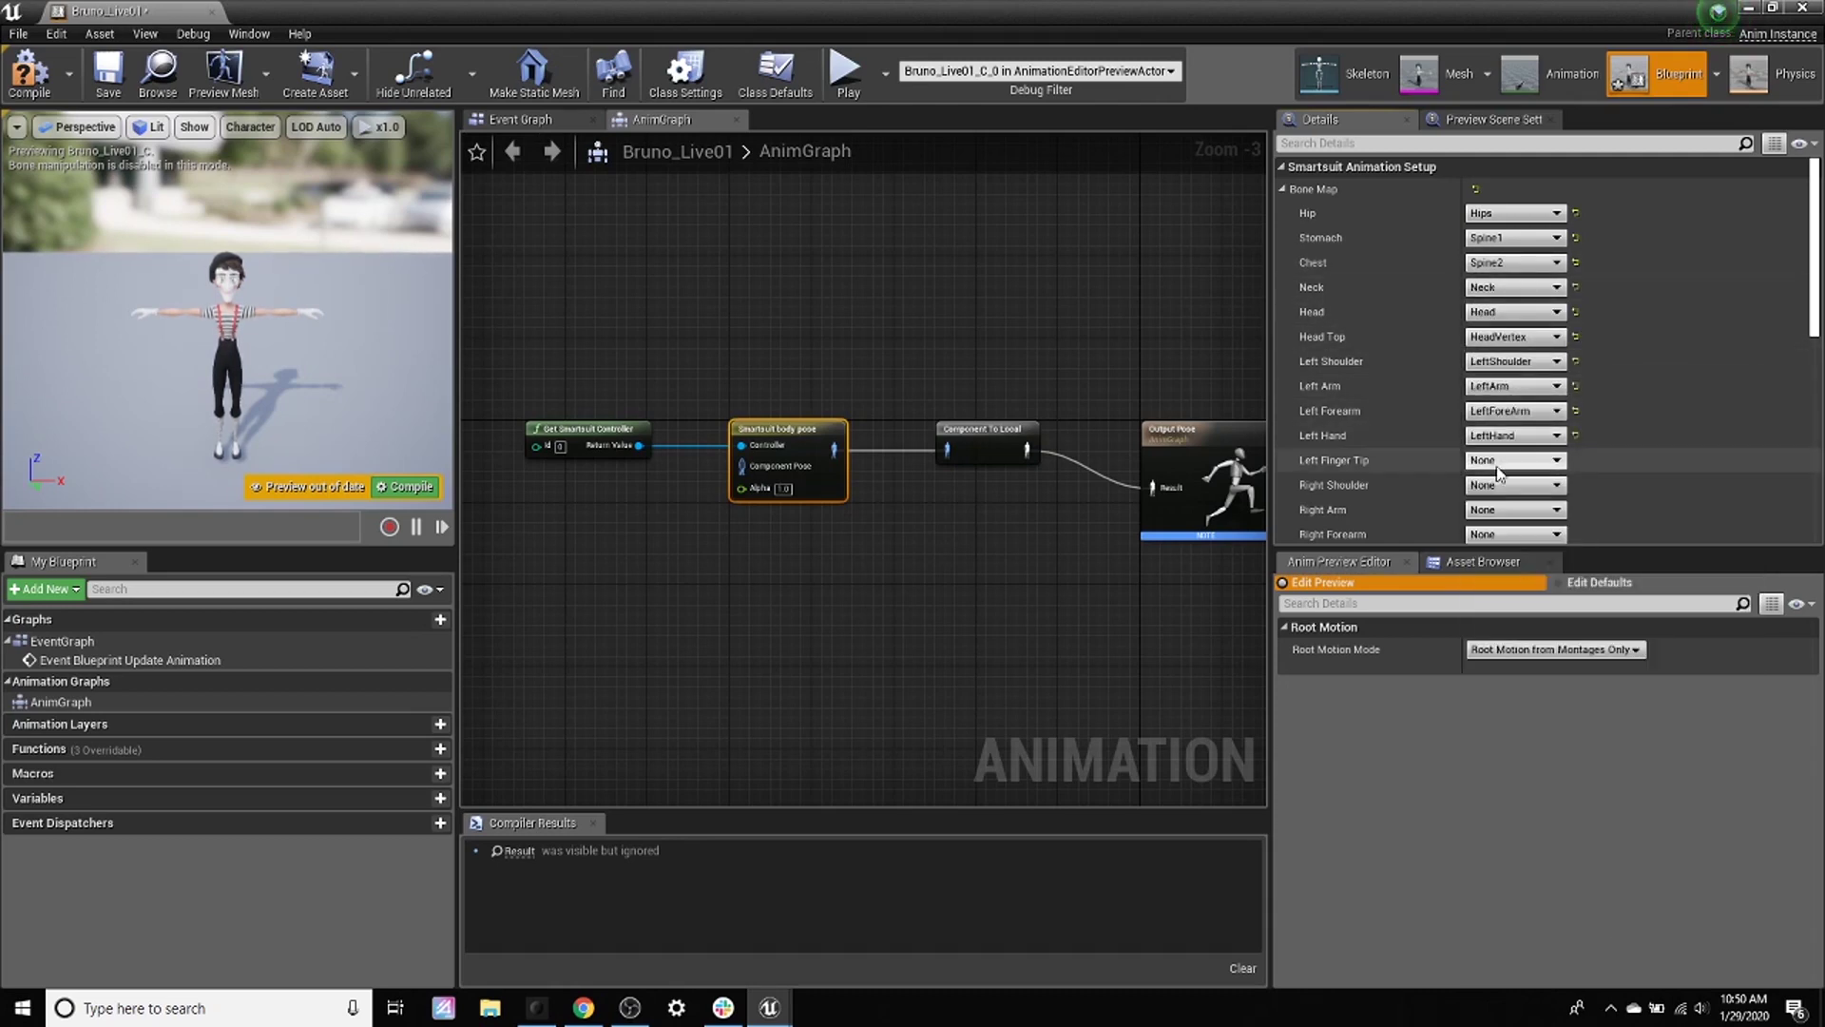
# Step: Map Left Finger Tip to LeftHand_end and the right arm chain to RightShoulder, RightArm, RightForeArm, RightHand and RightHand_end
pyautogui.click(1511, 485)
pyautogui.scroll(2, 1581, 253)
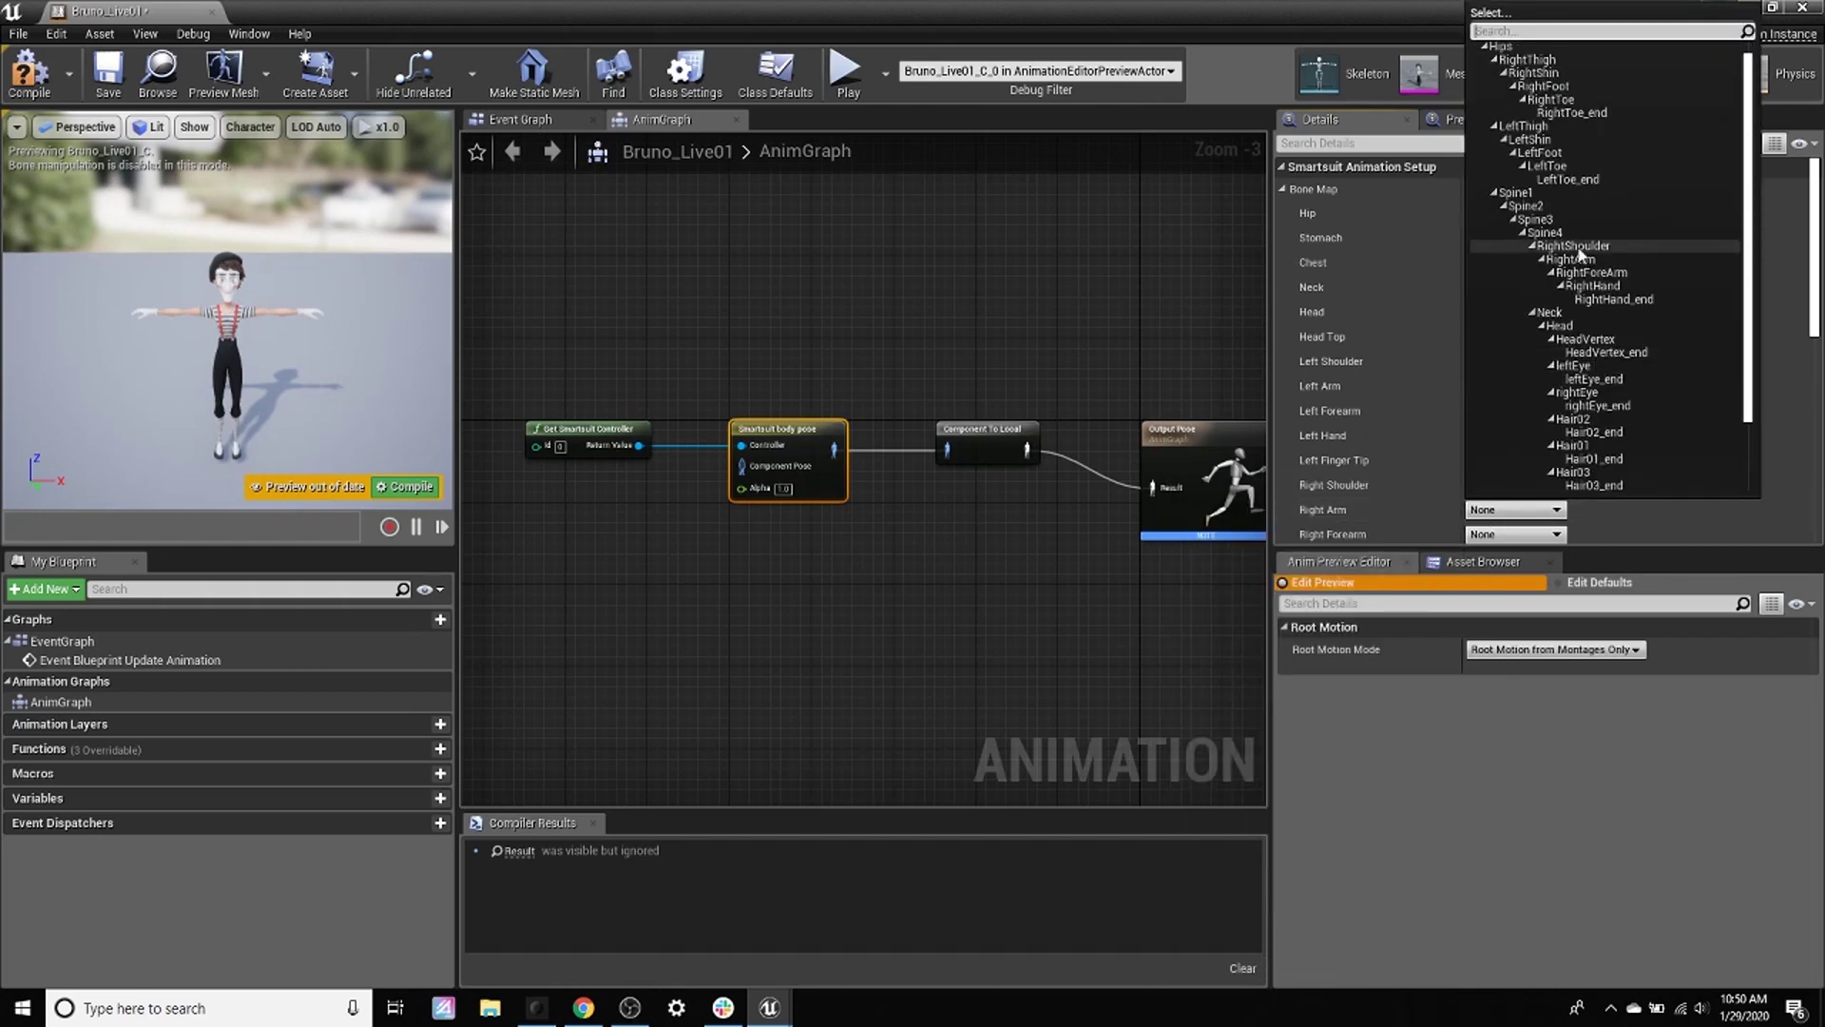
pyautogui.click(1579, 260)
pyautogui.scroll(-2, 1539, 457)
pyautogui.click(1515, 473)
pyautogui.click(1589, 773)
pyautogui.click(1516, 498)
pyautogui.scroll(-8, 1524, 481)
# Step: Map Left Upleg, Left Leg, Left Foot and Left Toe to LeftThigh, LeftShin, LeftFoot and LeftToe
pyautogui.click(1518, 305)
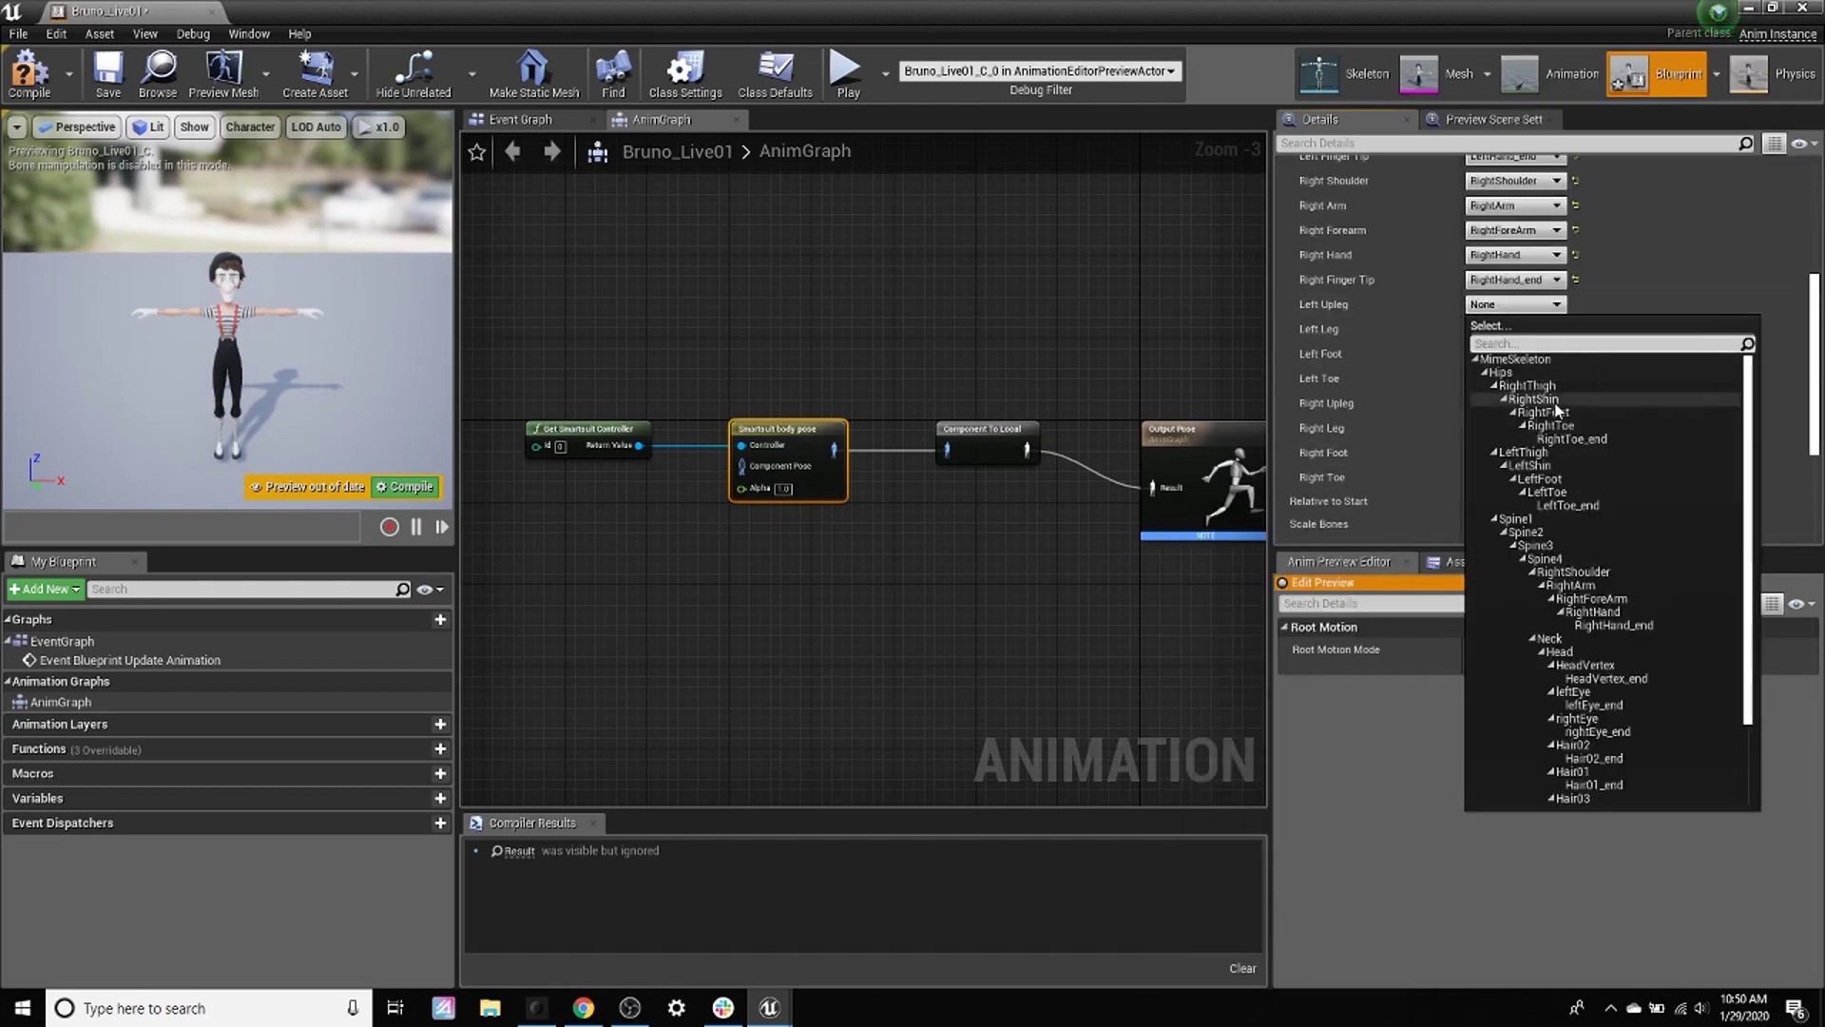
pyautogui.click(1527, 452)
pyautogui.click(1518, 330)
pyautogui.click(1532, 490)
pyautogui.click(1513, 354)
pyautogui.click(1540, 529)
pyautogui.click(1518, 378)
# Step: Map Right Upleg, Right Leg, Right Foot and Right Toe to RightThigh, RightShin, RightFoot and RightToe
pyautogui.click(1528, 484)
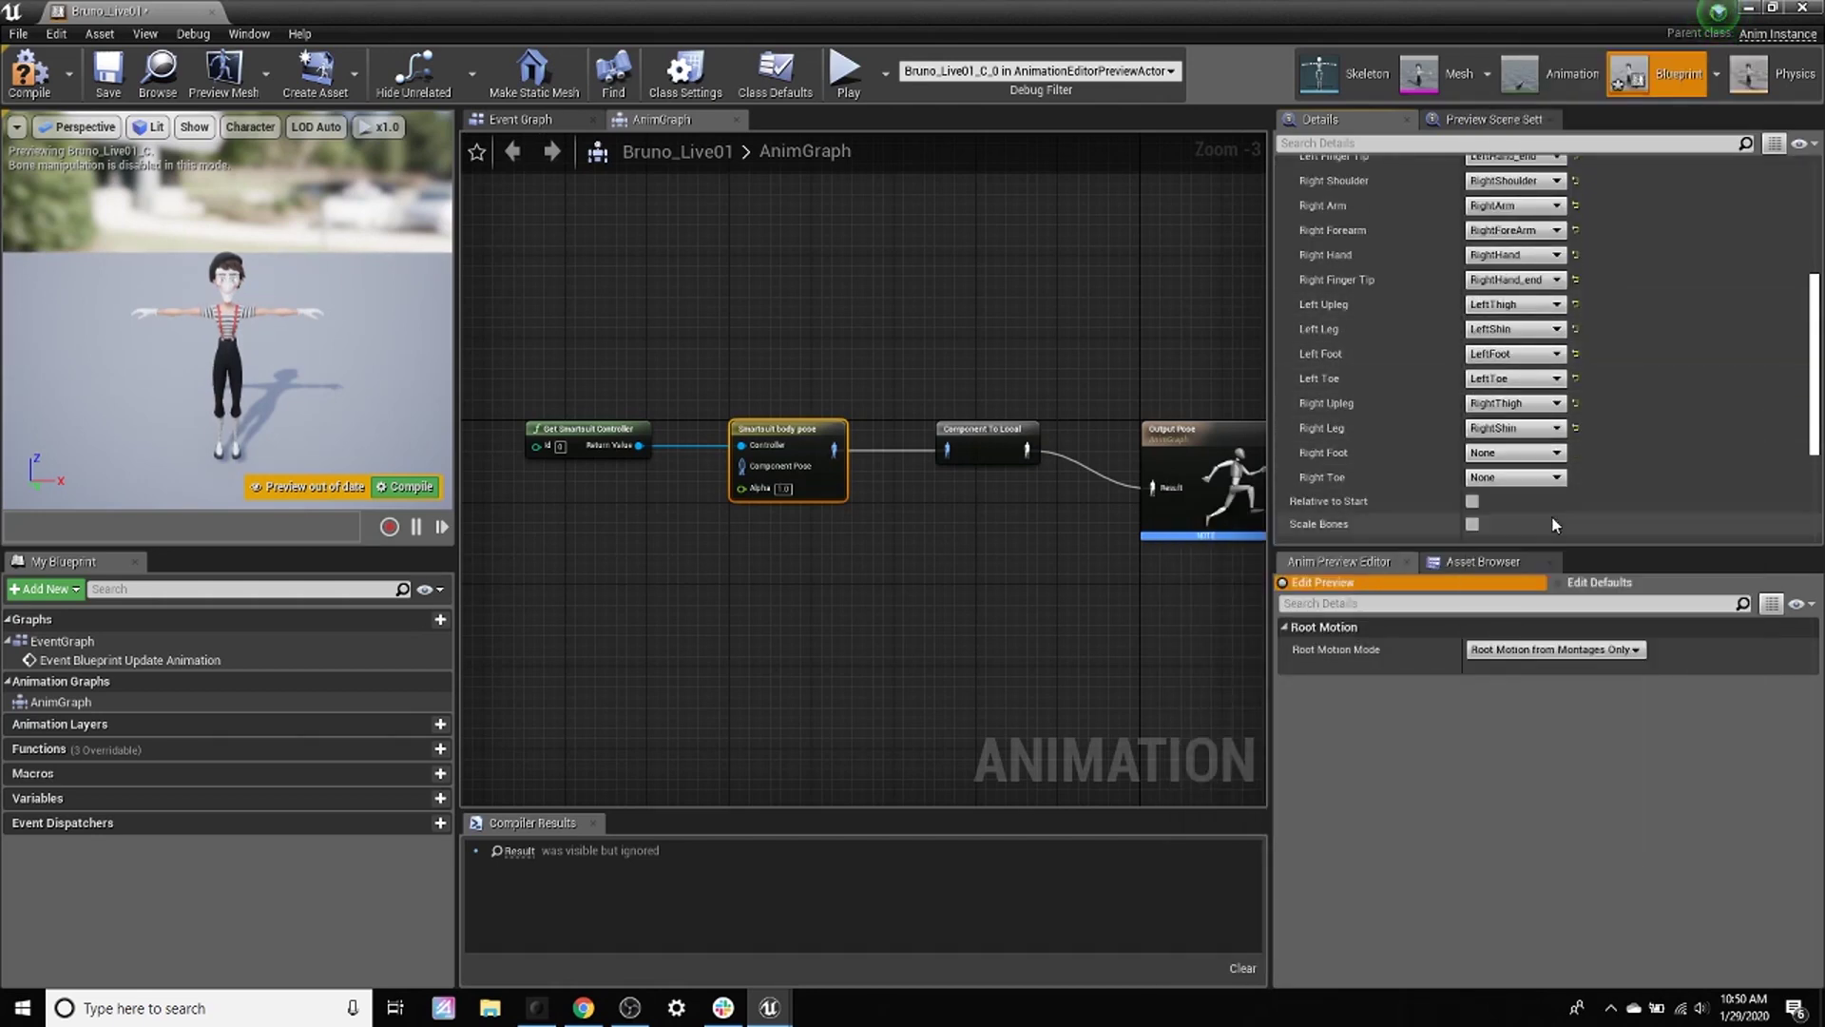
pyautogui.click(1514, 427)
pyautogui.click(1534, 522)
pyautogui.click(1514, 453)
pyautogui.click(1543, 560)
pyautogui.click(1514, 477)
pyautogui.click(1551, 597)
# Step: Enable Relative to Start on the body pose node, and compile, save and close the animation blueprint
pyautogui.scroll(-1, 1577, 477)
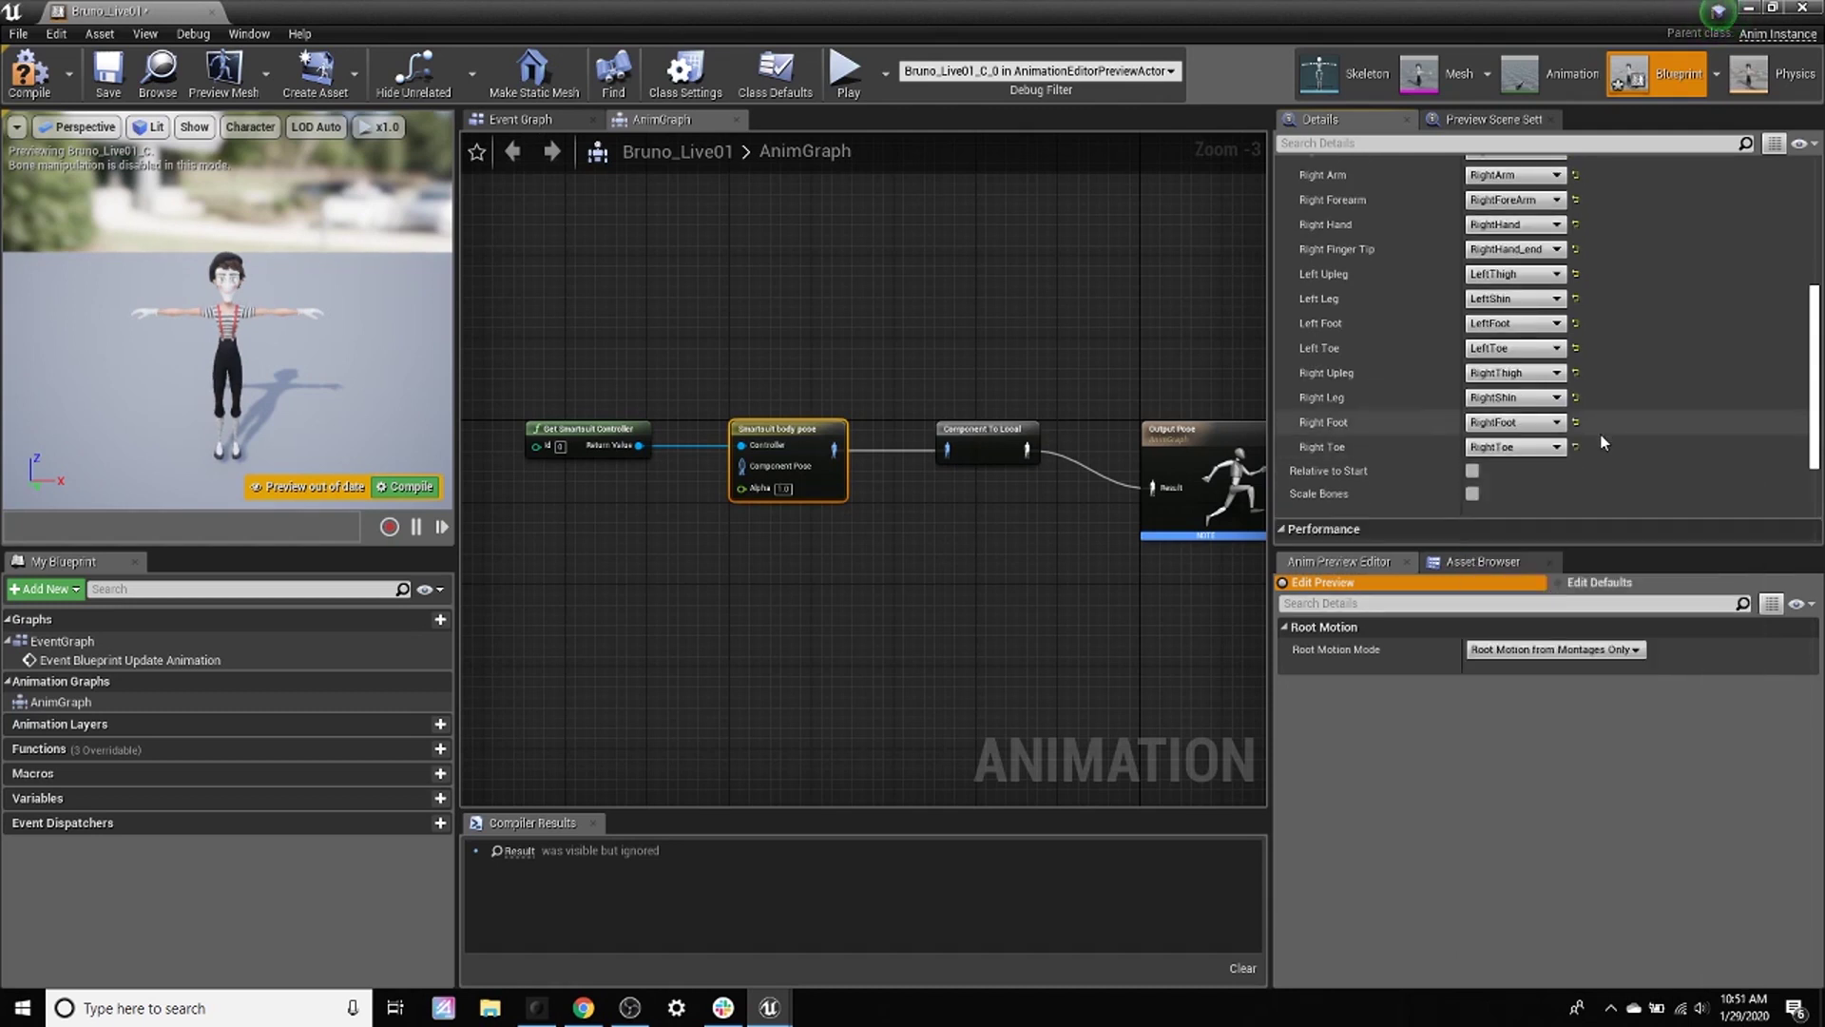
pyautogui.click(1471, 471)
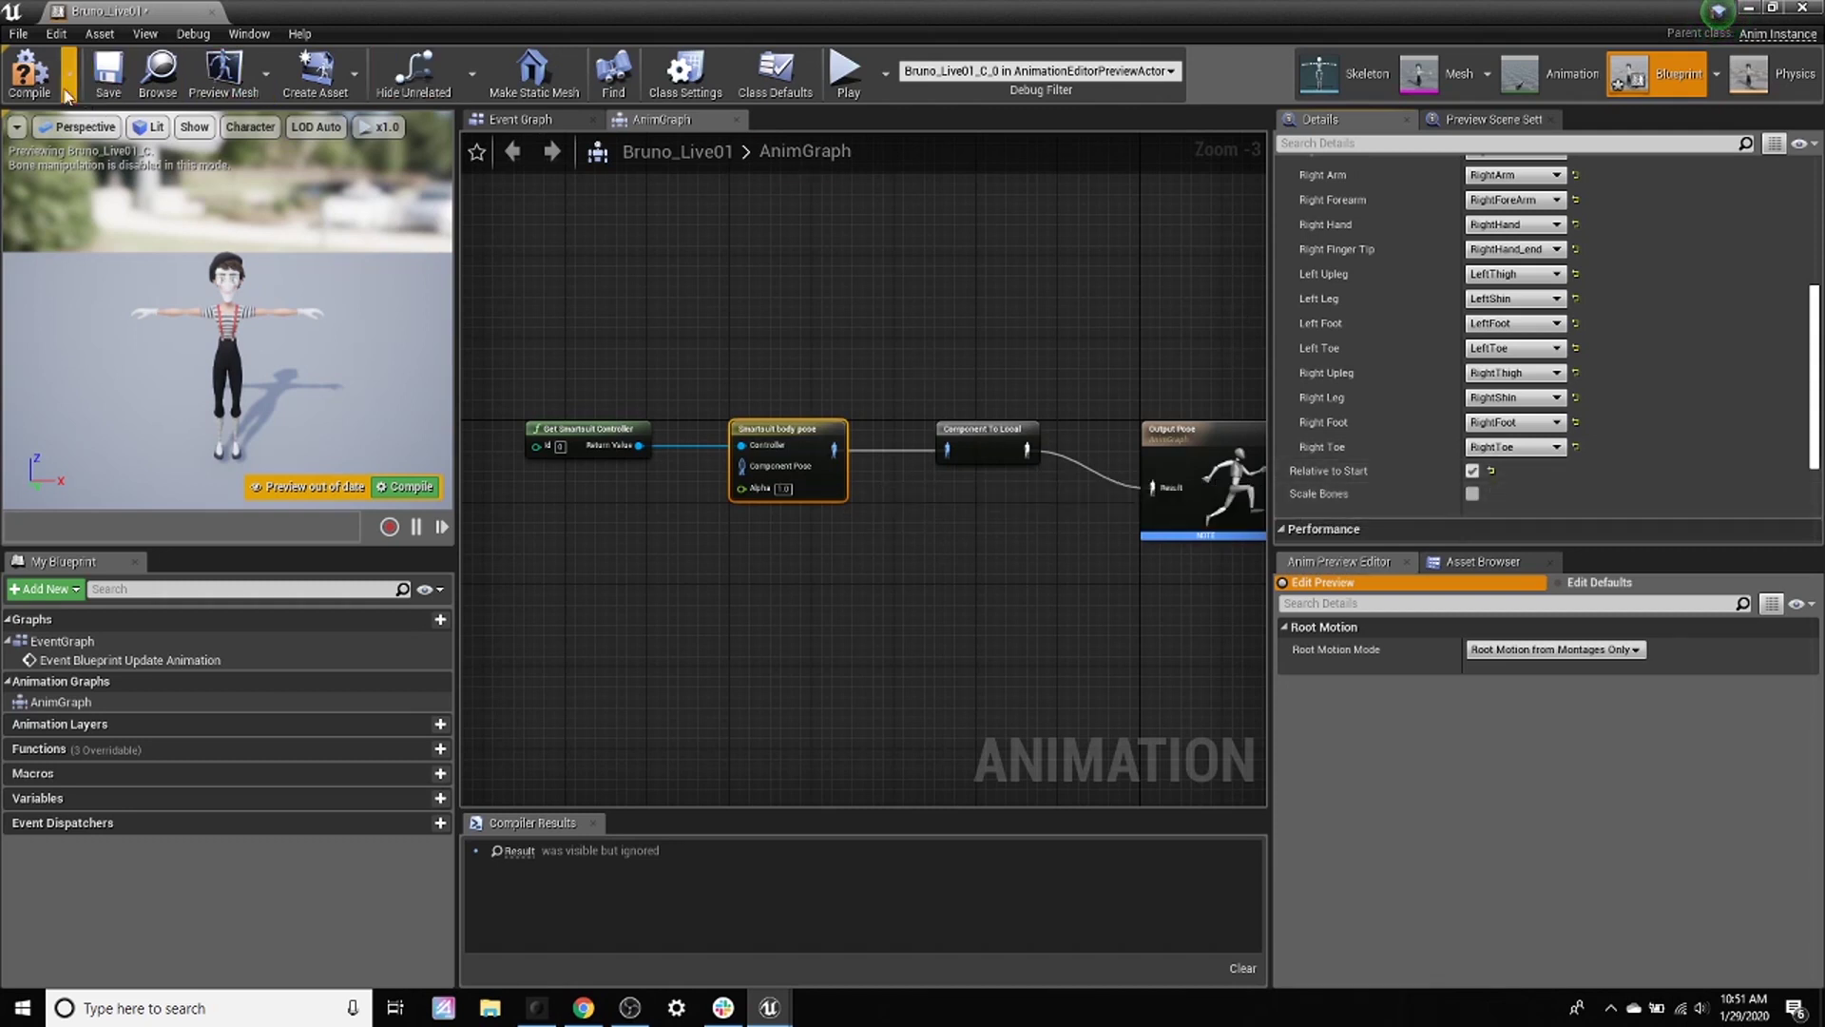
pyautogui.click(29, 72)
pyautogui.click(112, 78)
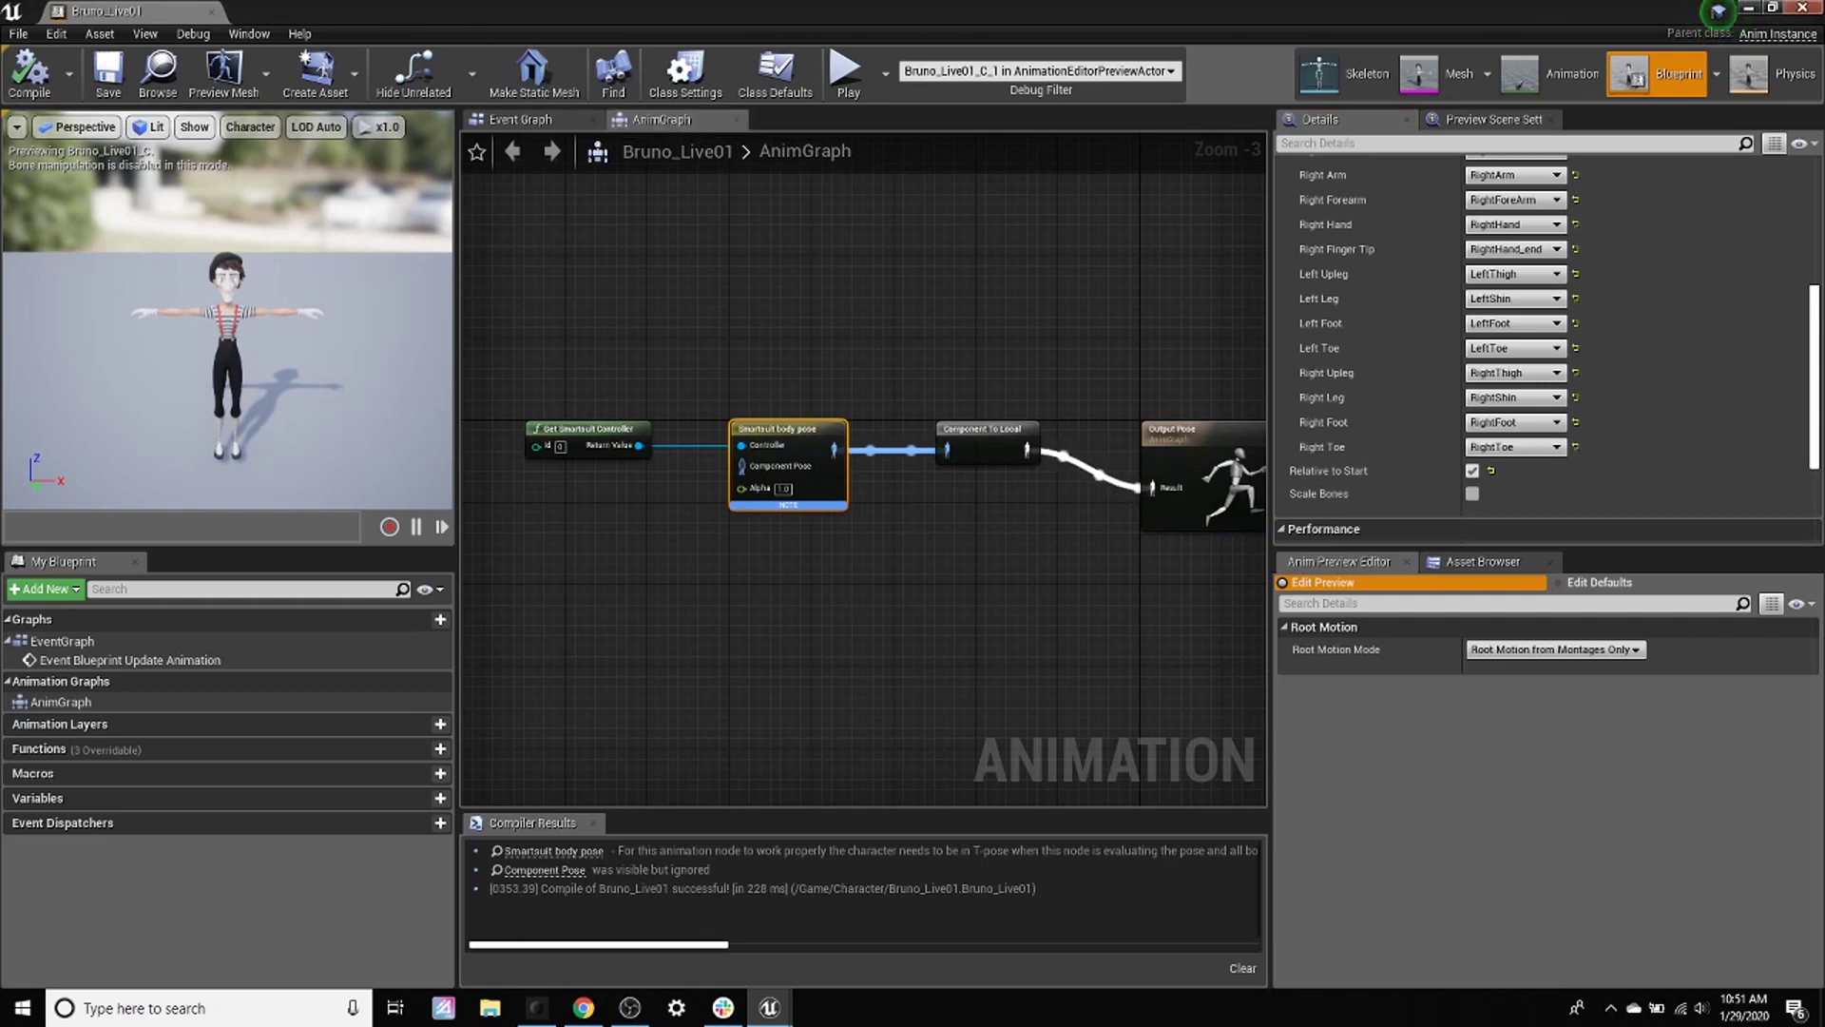
pyautogui.click(1814, 9)
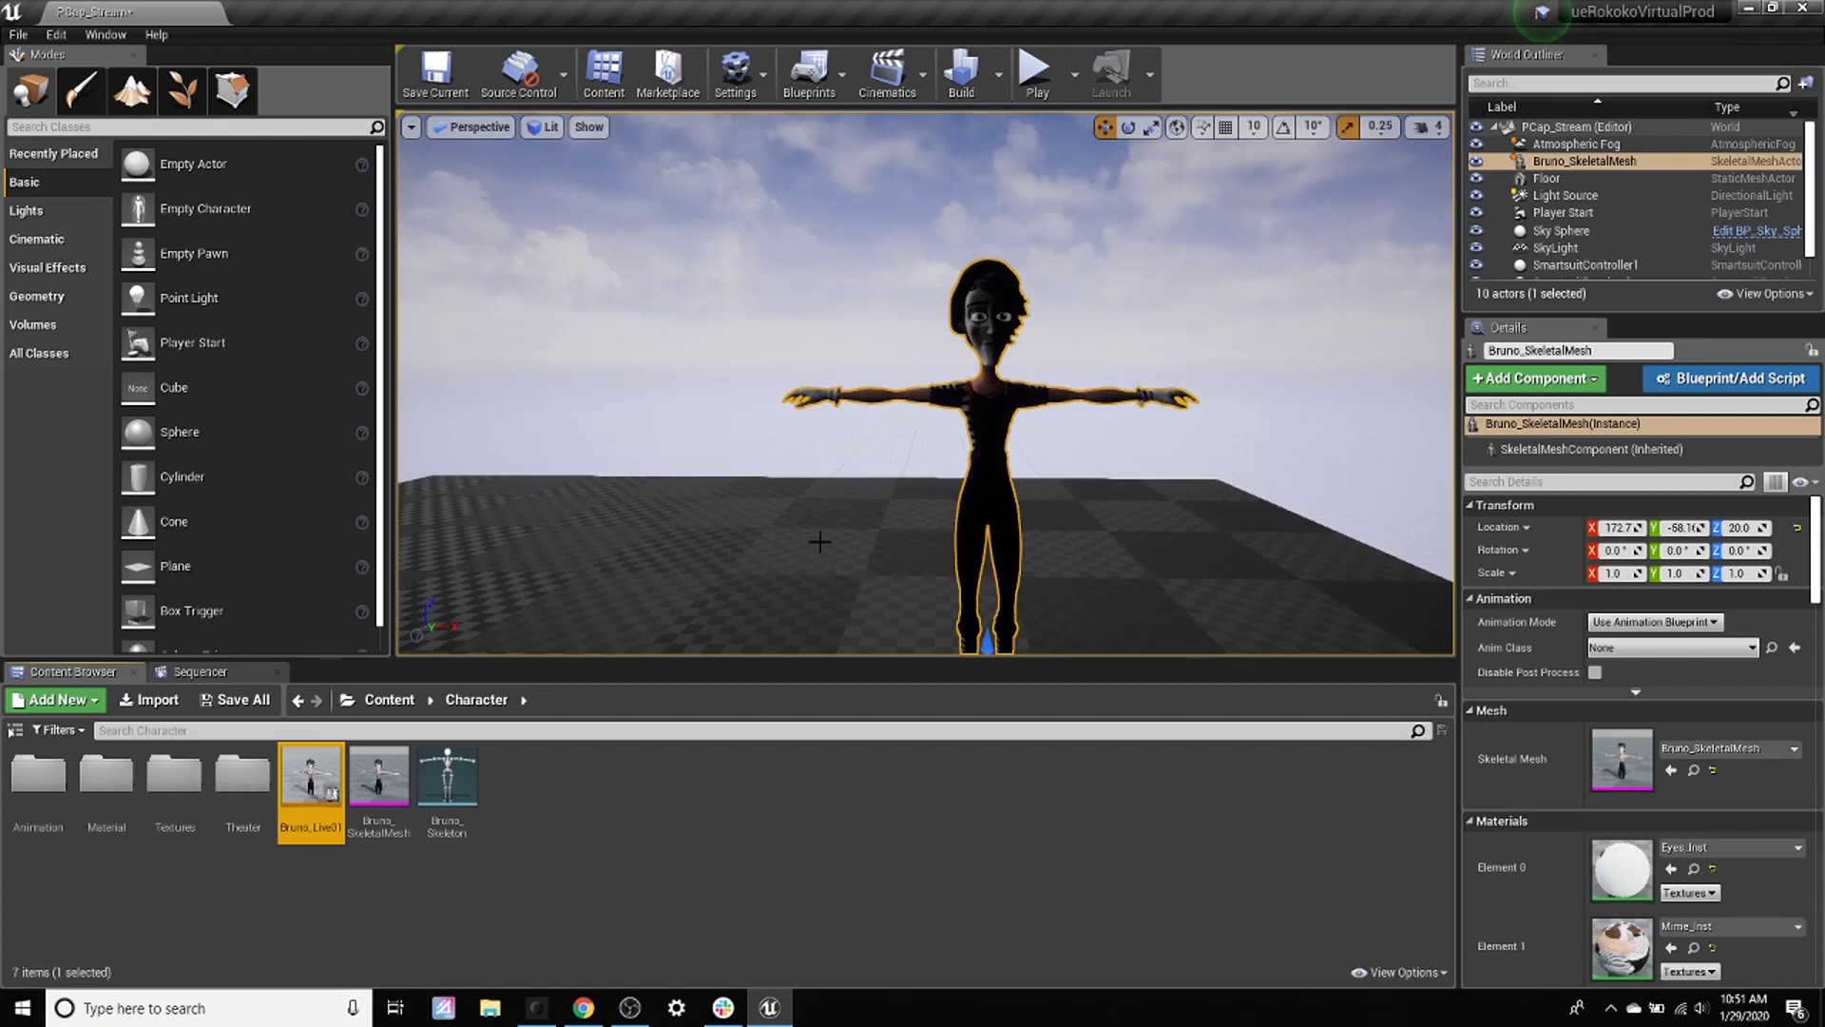
# Step: Create a blueprint from the Bruno_SkeletalMesh actor in the level and store it in the Character folder
pyautogui.moveTo(1229, 511)
pyautogui.mouseDown(button='right')
pyautogui.moveTo(1292, 511)
pyautogui.moveTo(1131, 511)
pyautogui.moveTo(1227, 511)
pyautogui.mouseUp(button='right')
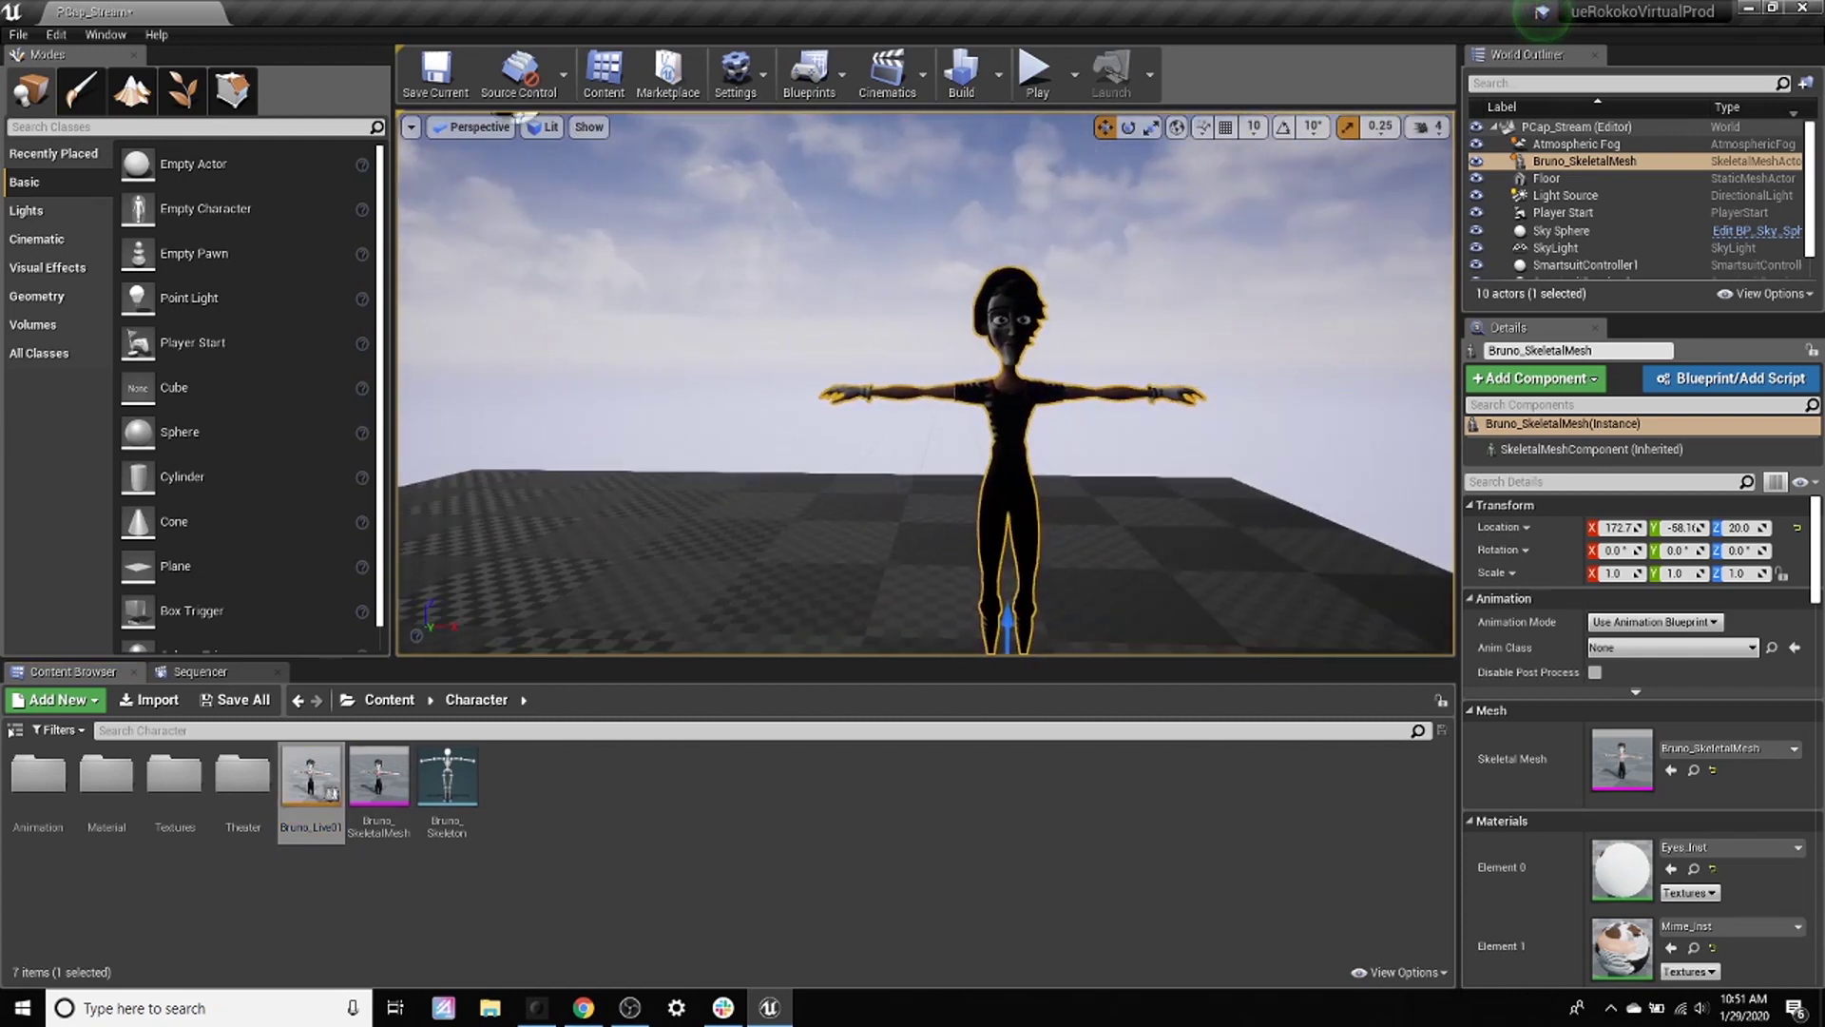
pyautogui.click(1284, 516)
pyautogui.click(1034, 464)
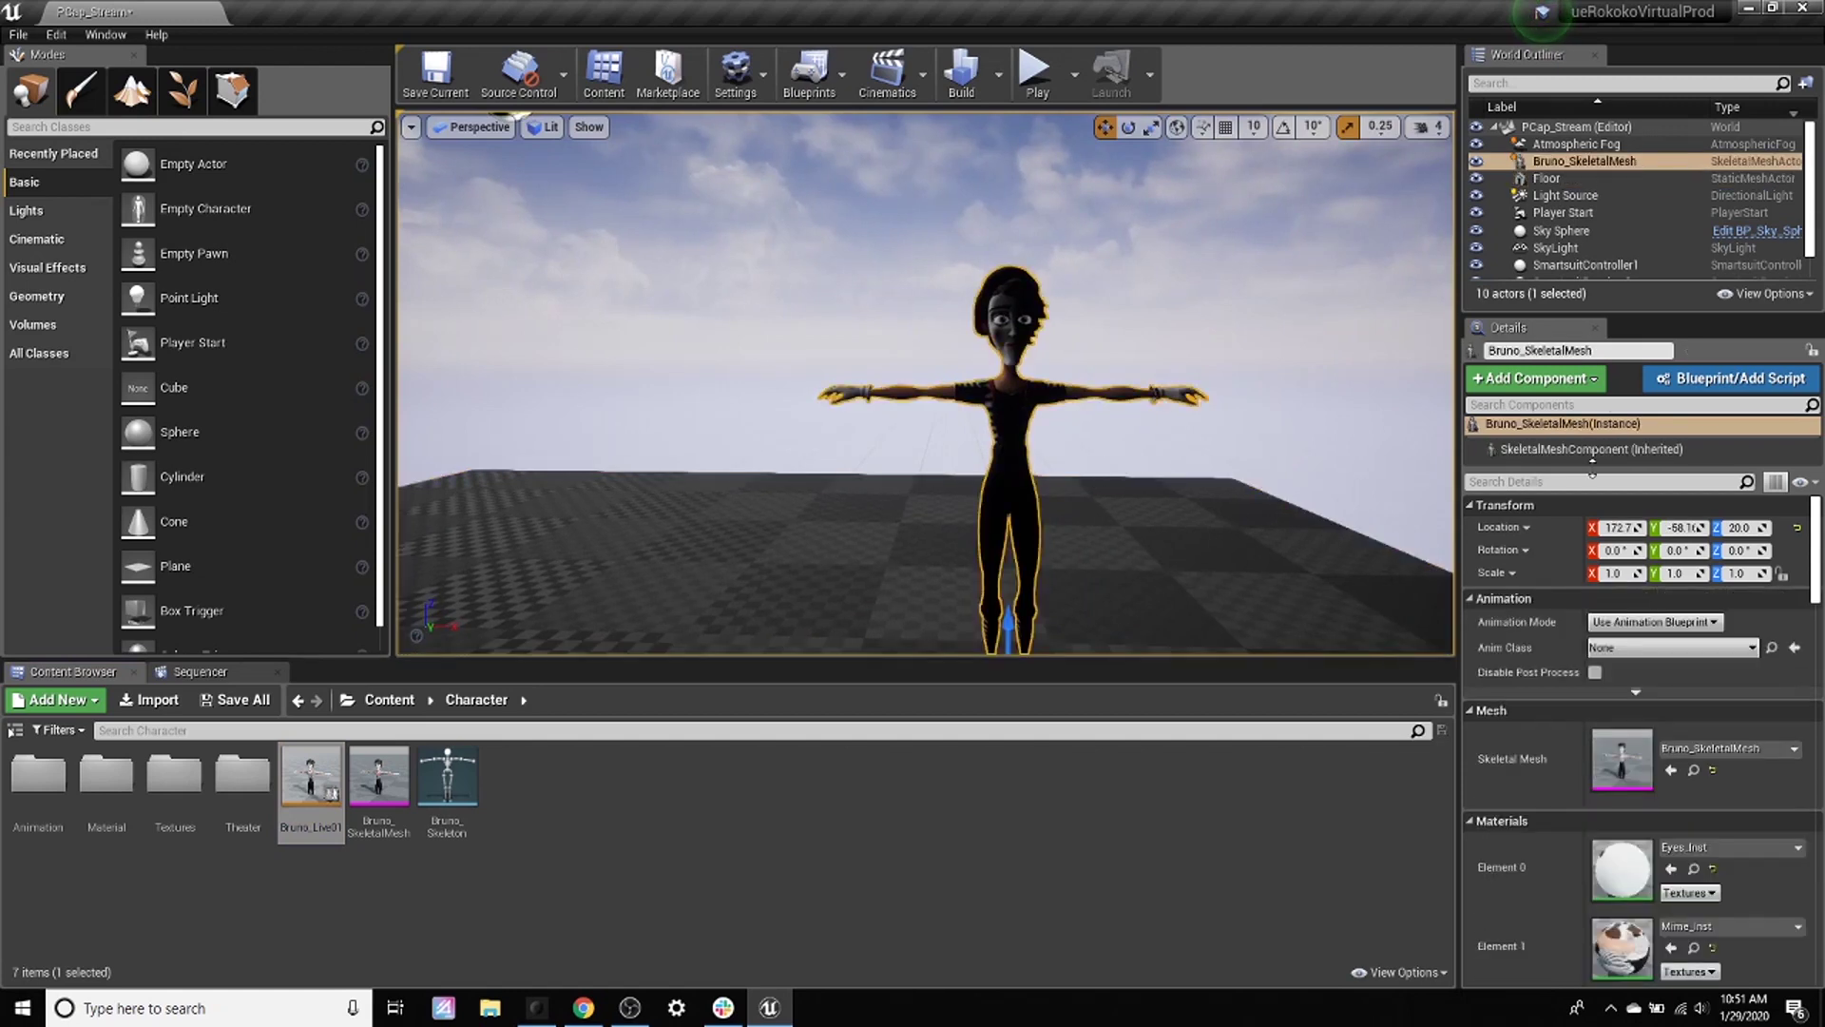
pyautogui.click(1721, 380)
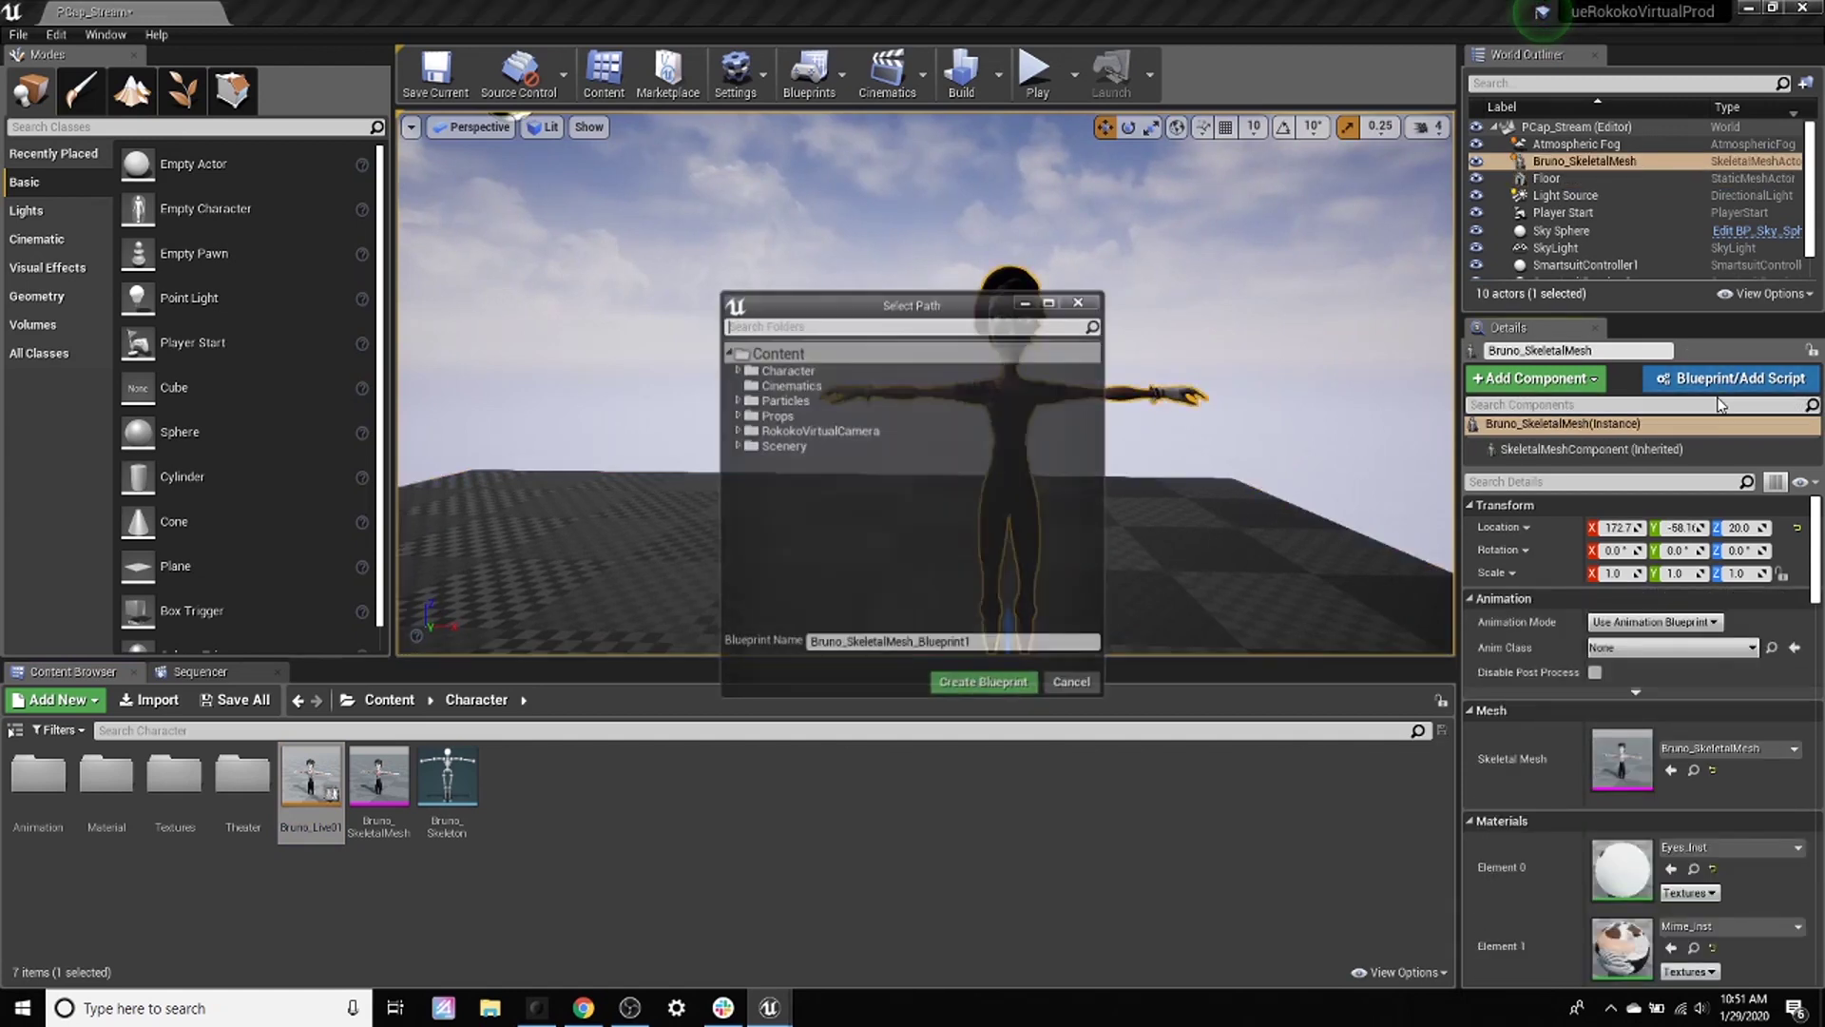
pyautogui.click(789, 369)
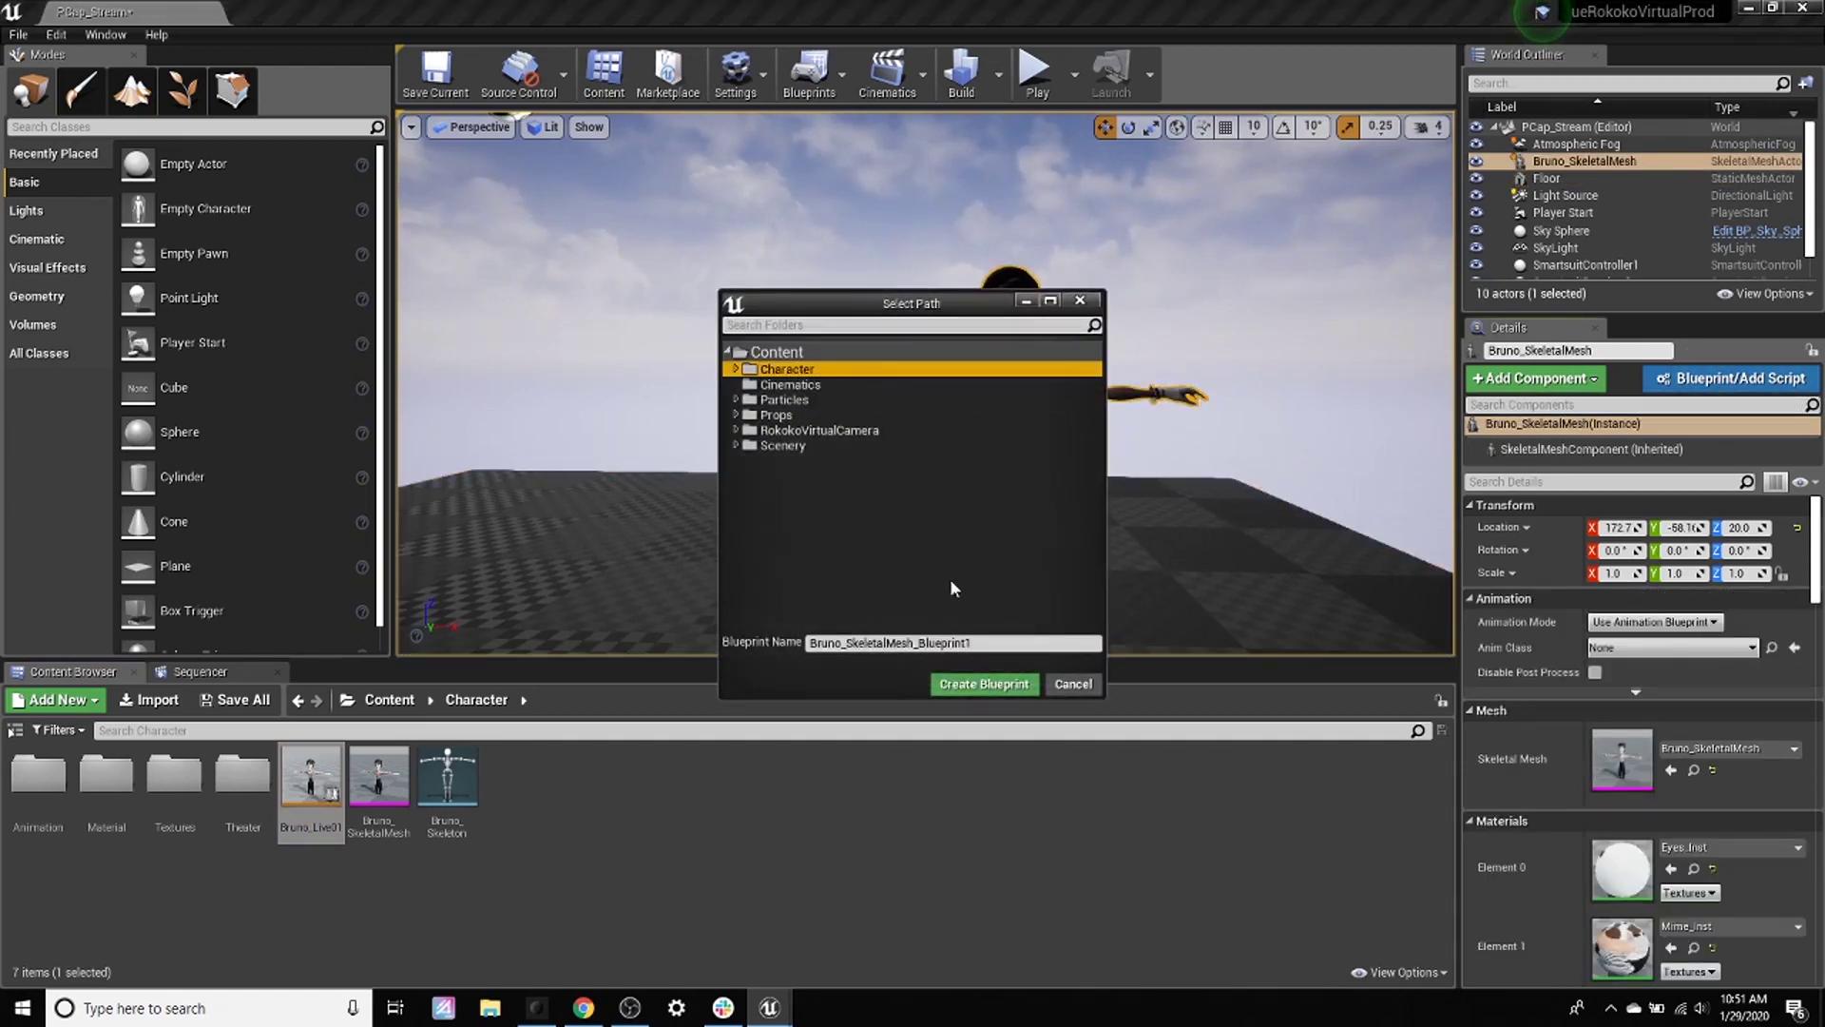
pyautogui.click(983, 683)
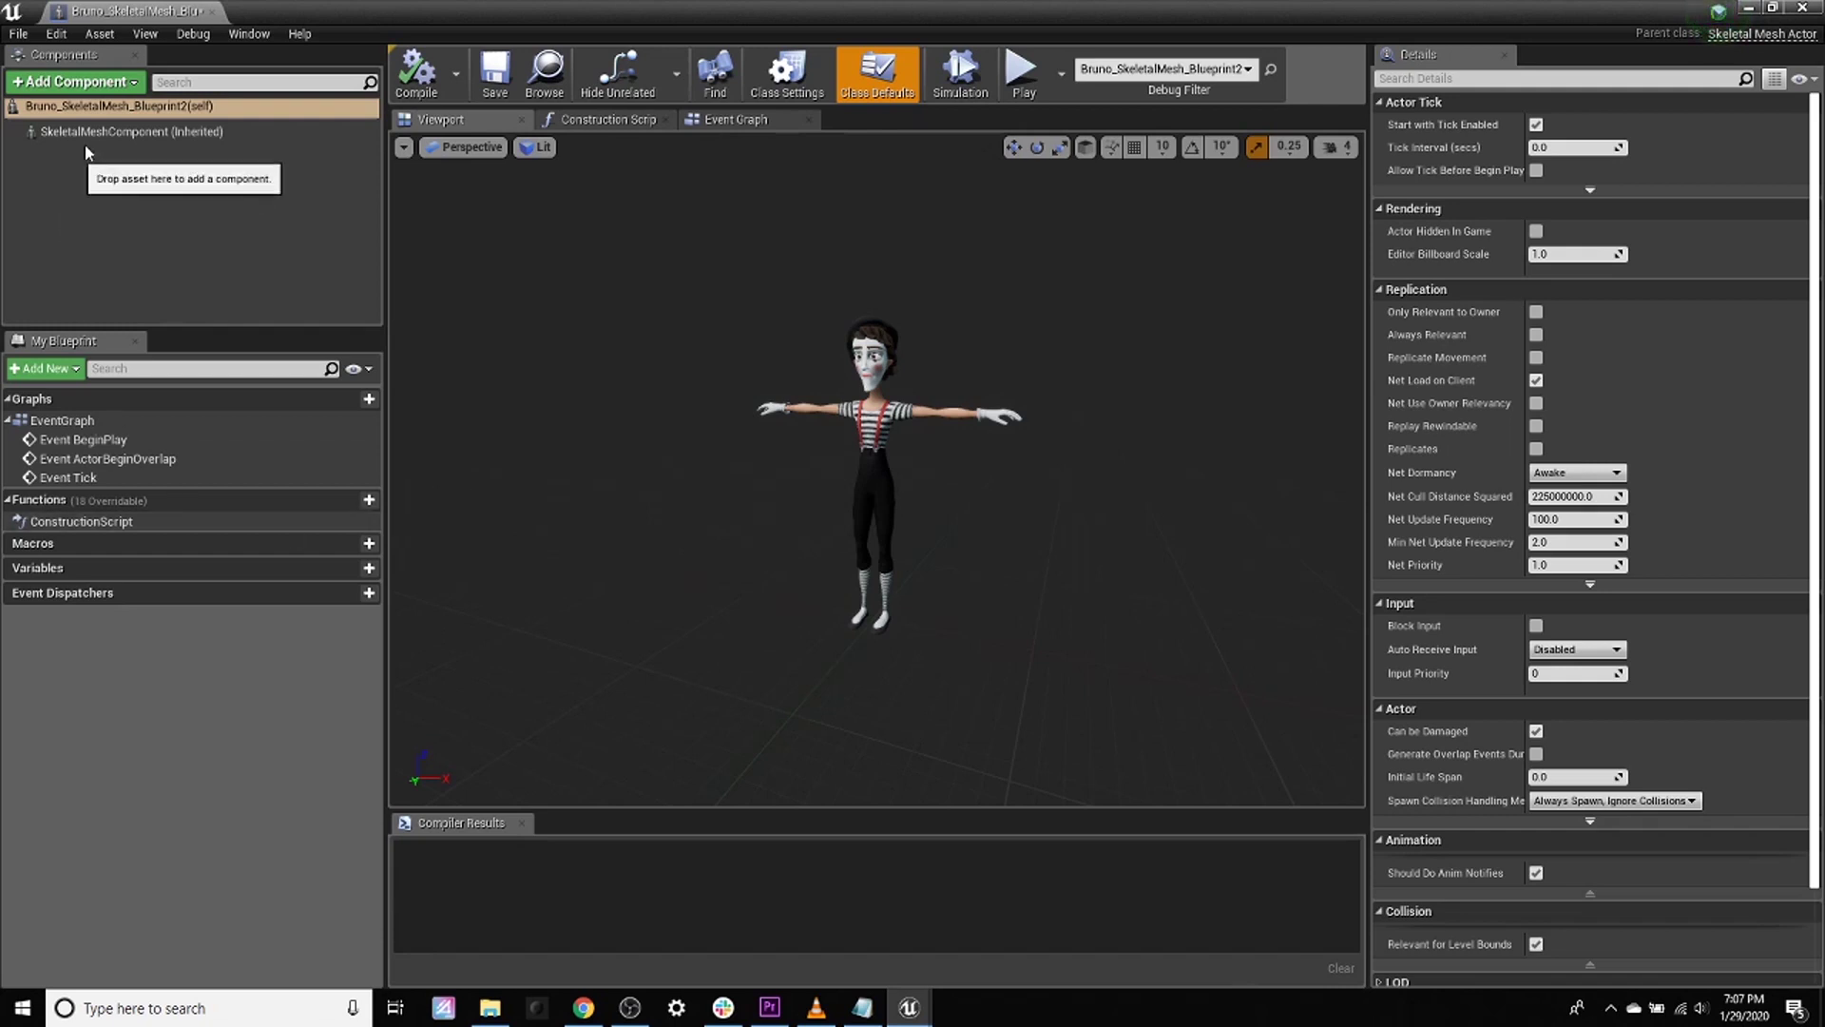
# Step: Add a Live Link Skeletal Animation component to the Bruno skeletal mesh blueprint
pyautogui.click(111, 86)
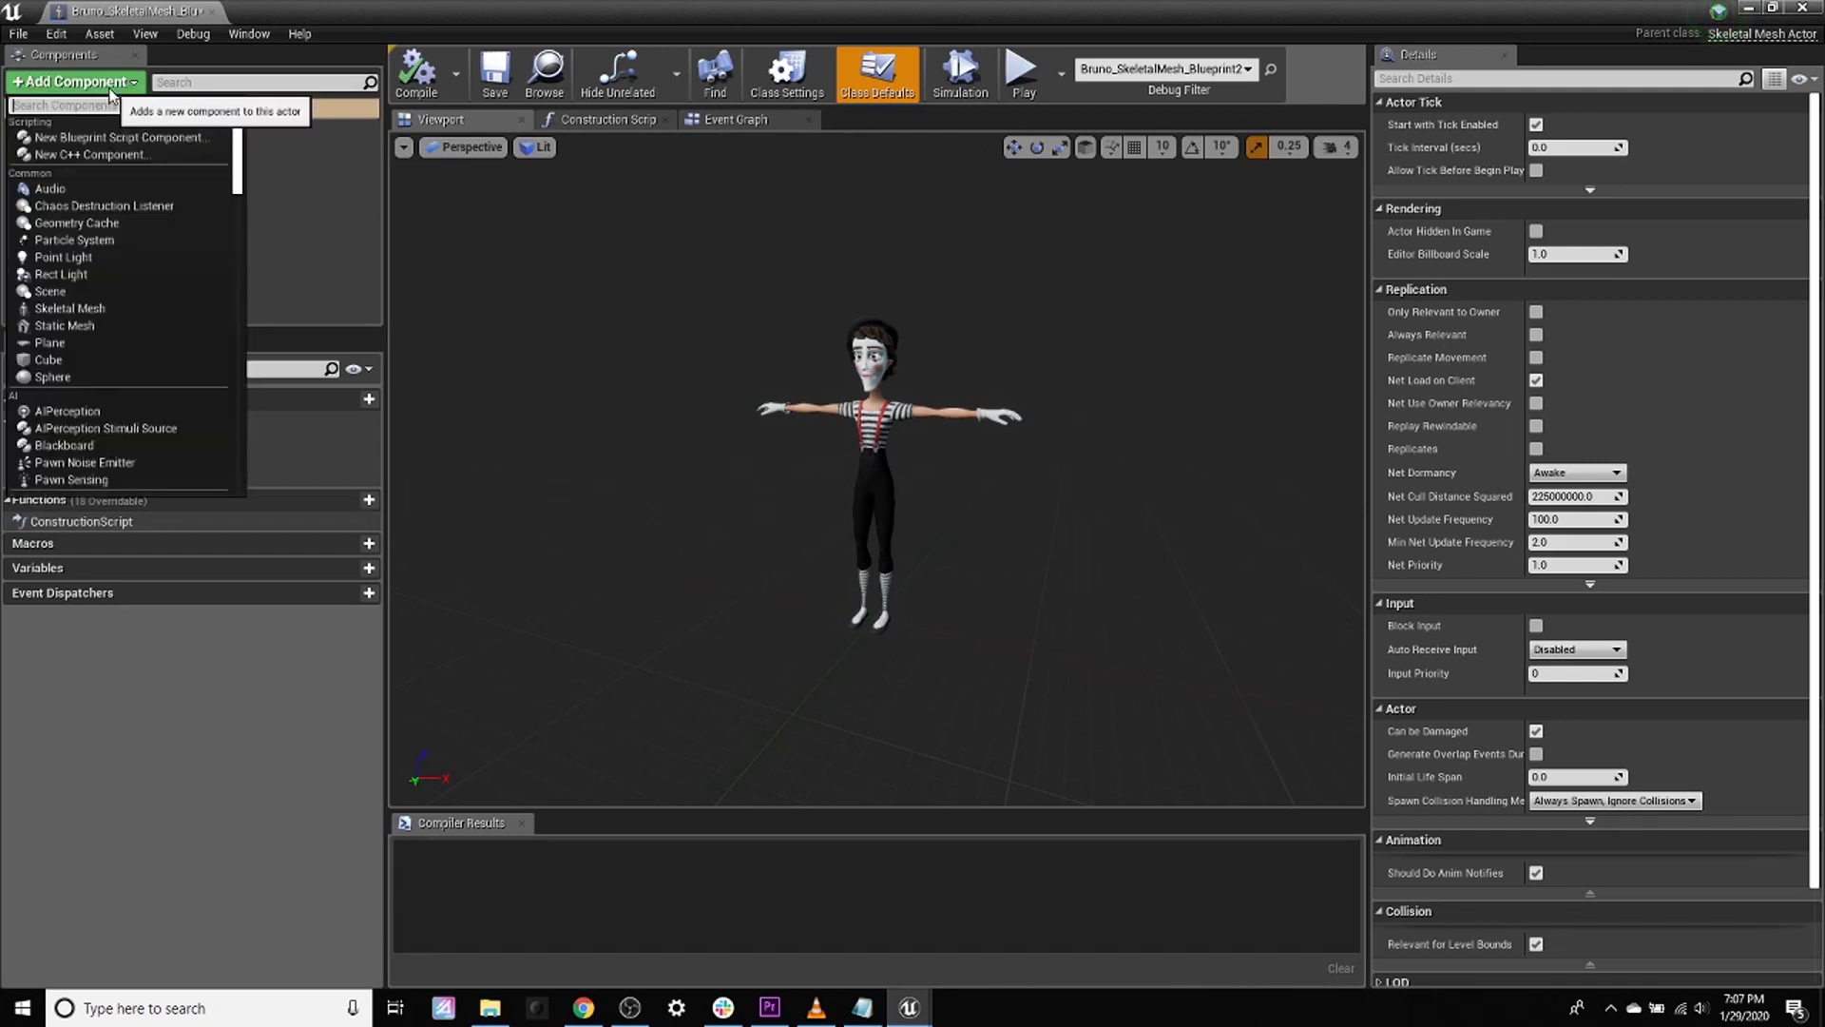
pyautogui.write('live')
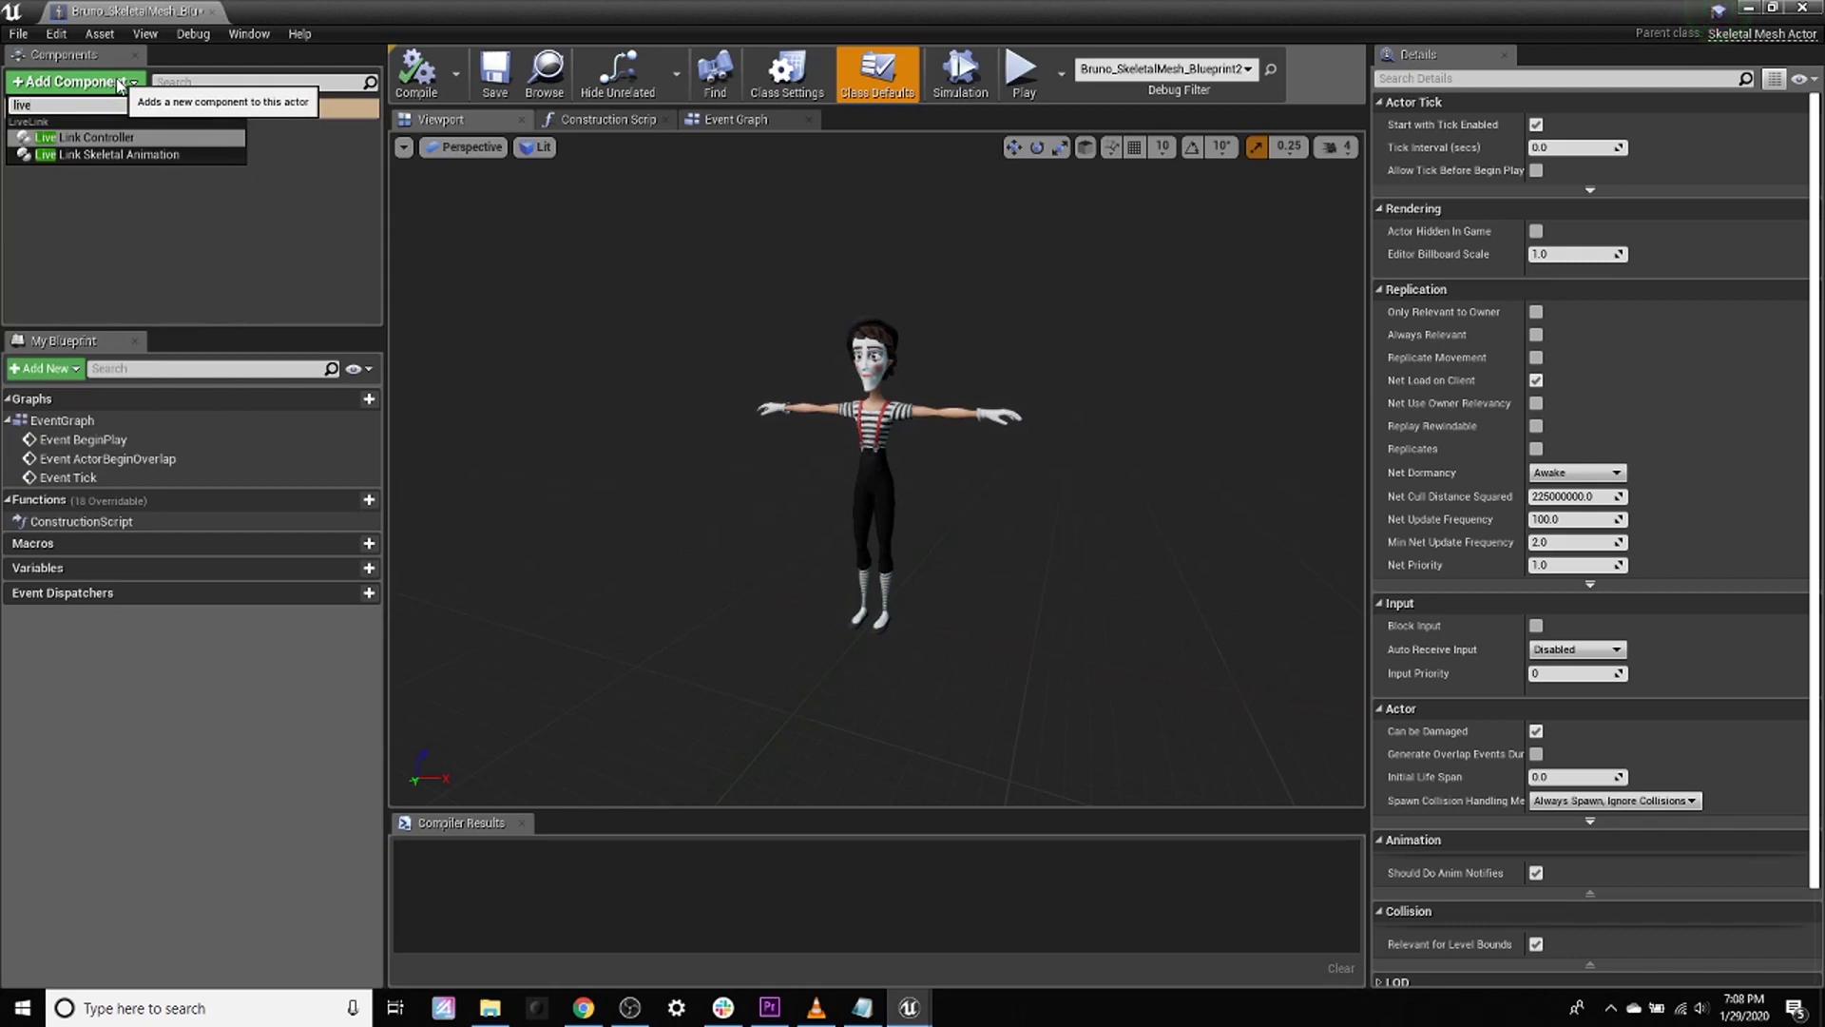
pyautogui.press('Down')
pyautogui.press('Down')
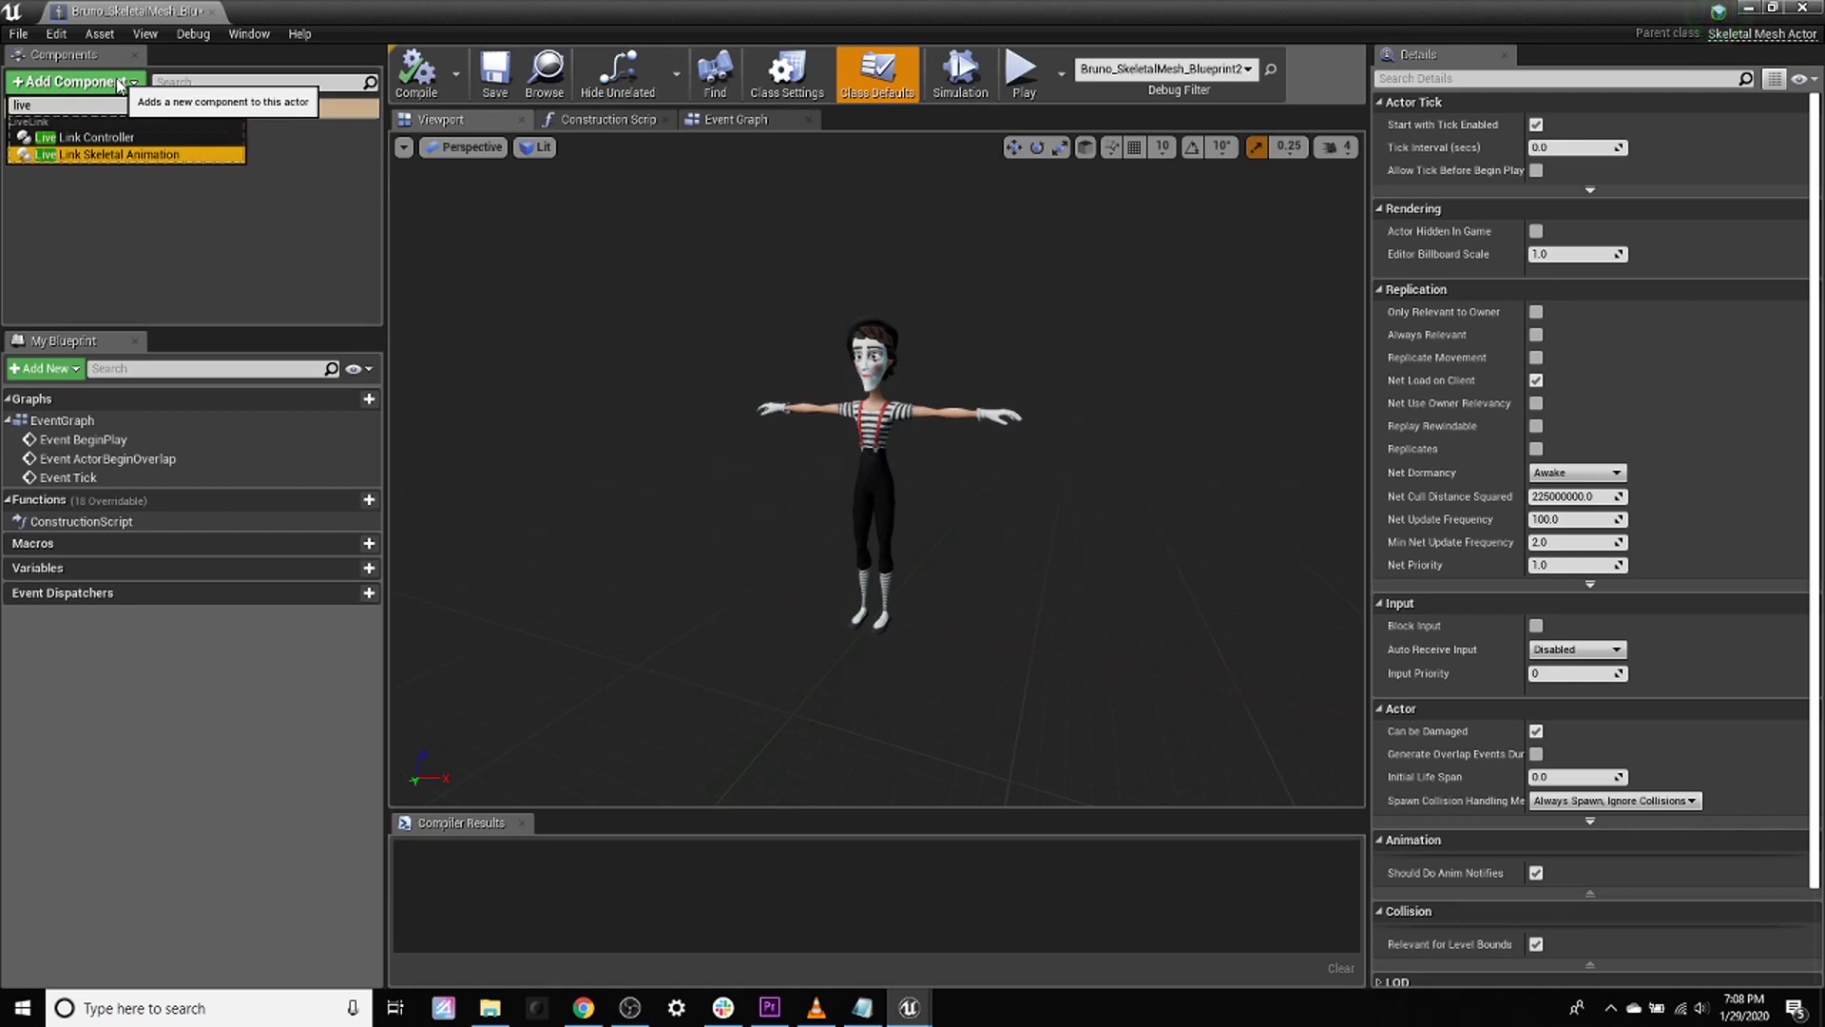
pyautogui.press('Return')
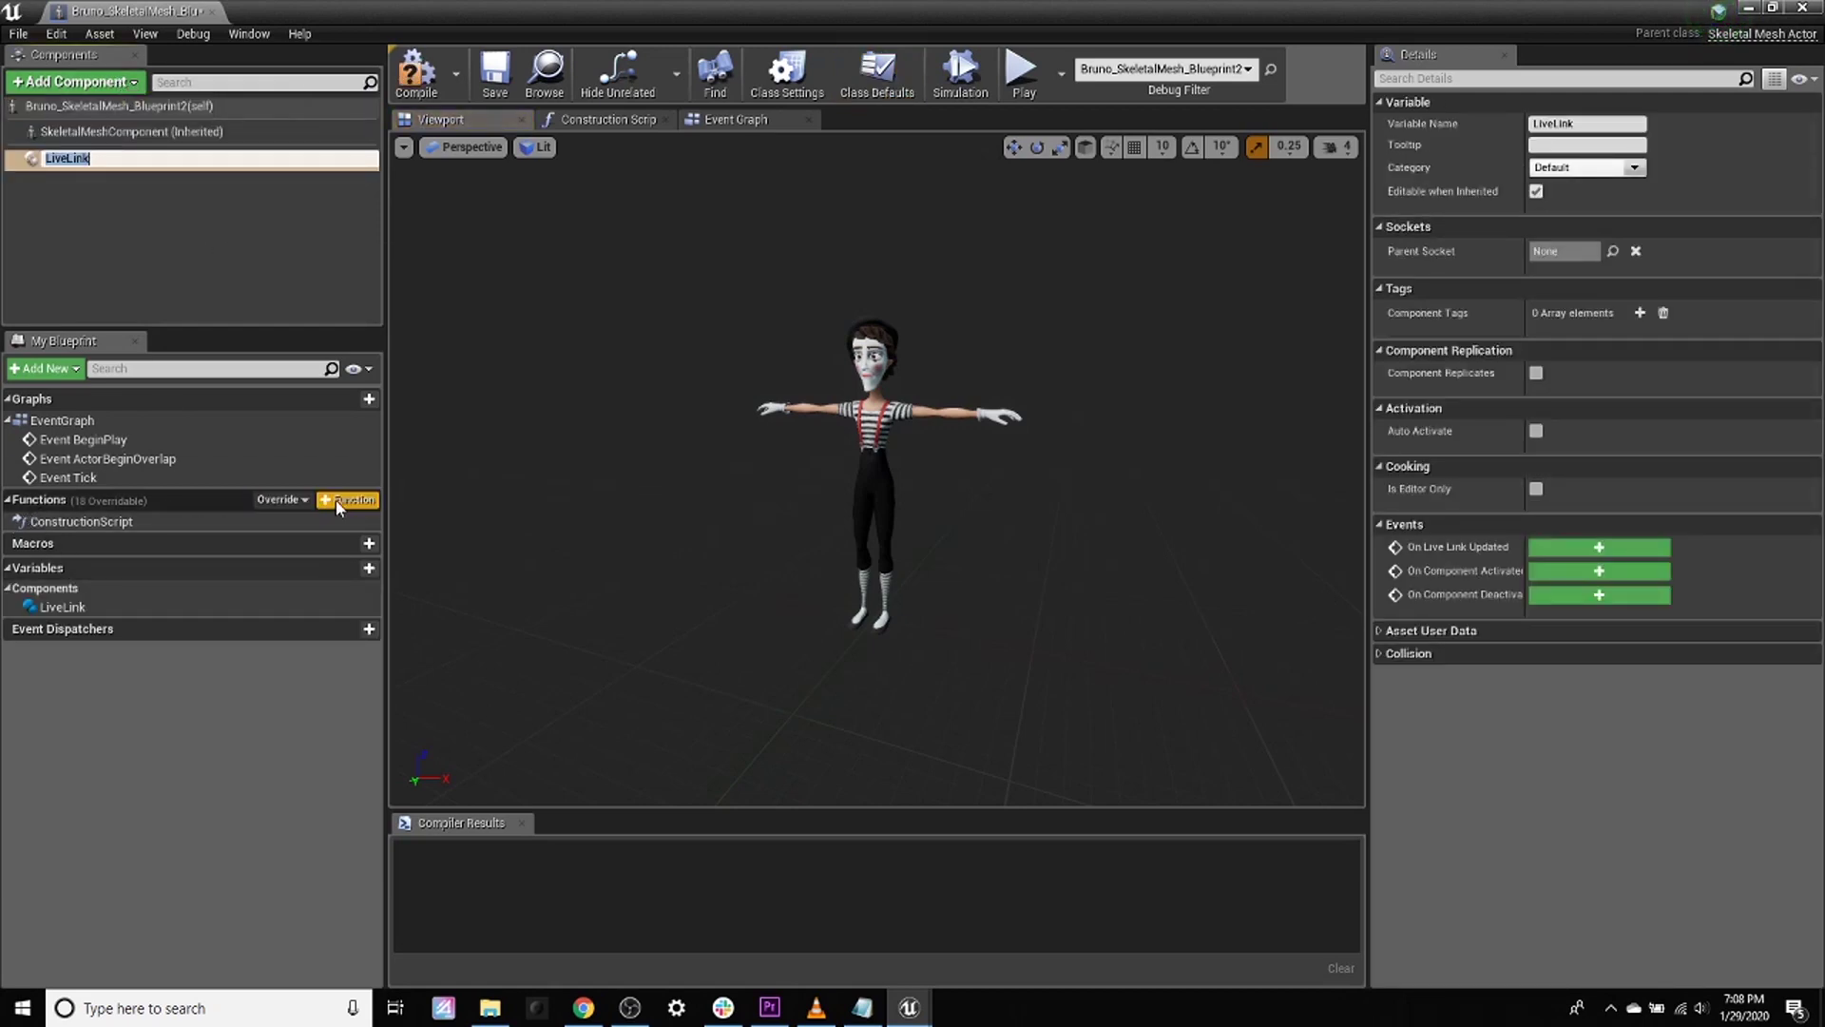
# Step: Add a function named LiveLink Face Node to the blueprint
pyautogui.click(337, 505)
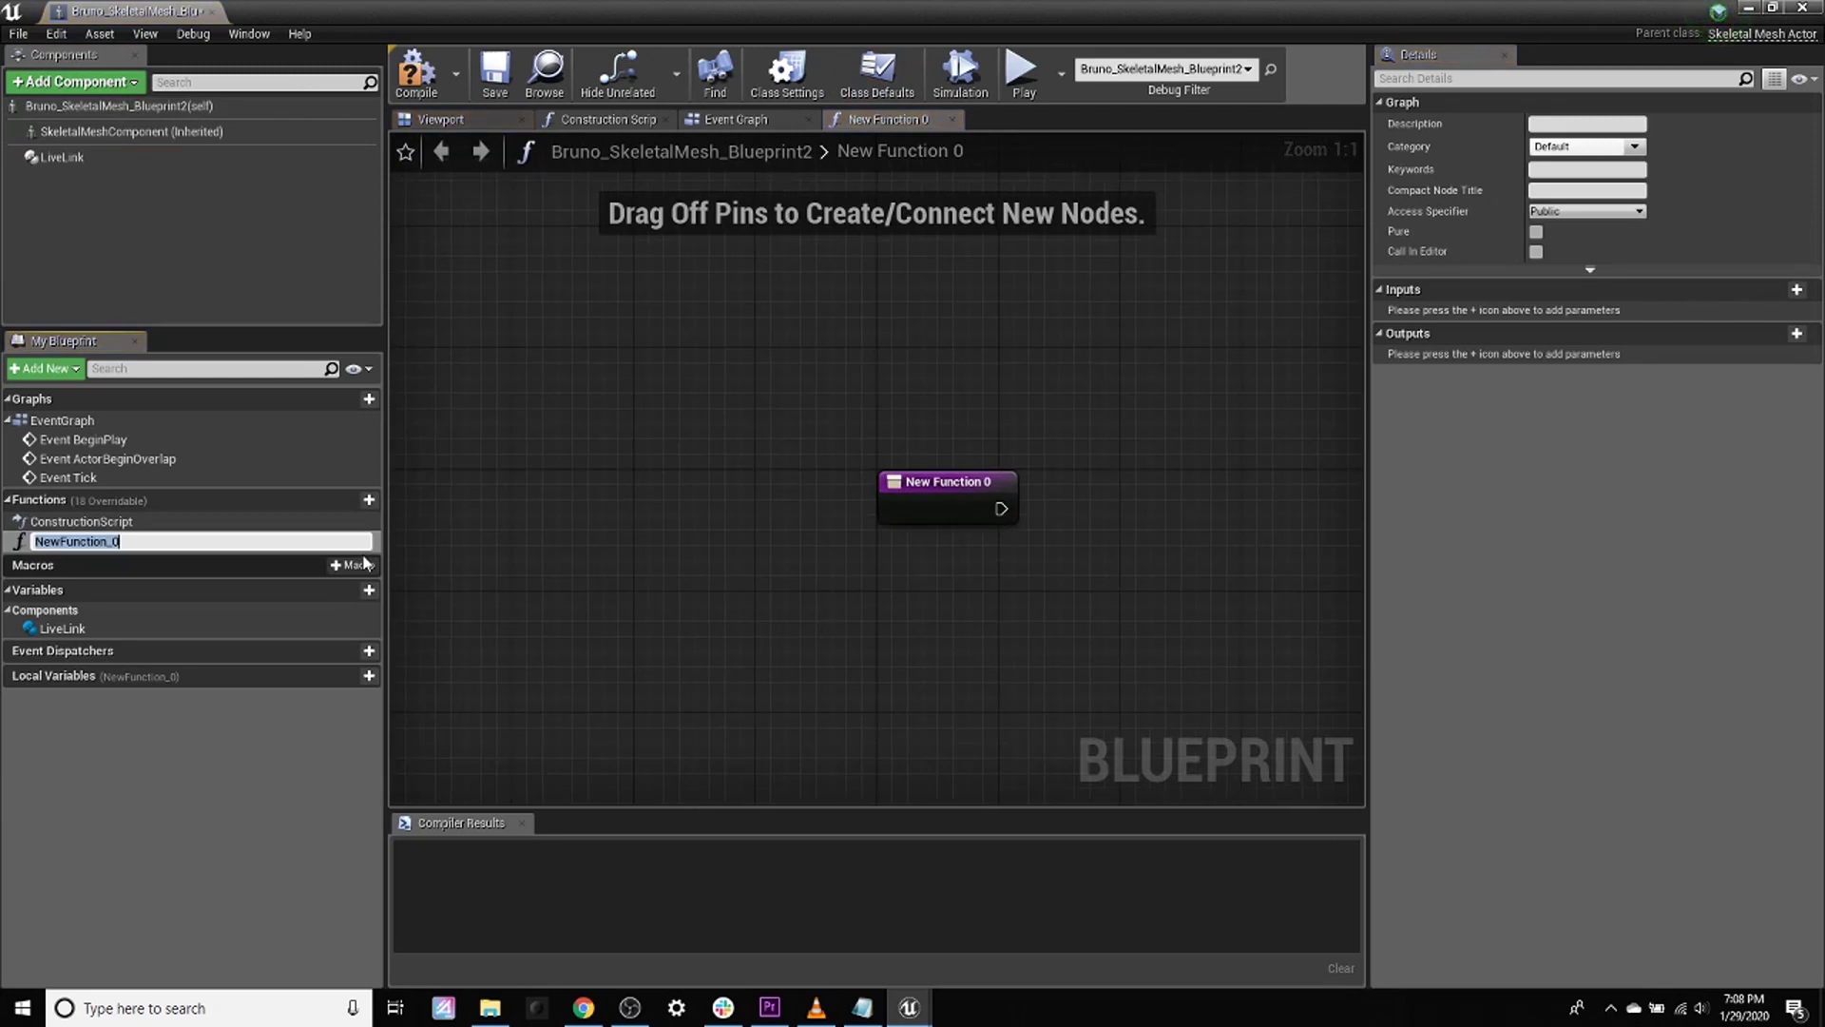
pyautogui.write('LiveLink Face Node')
pyautogui.press('Return')
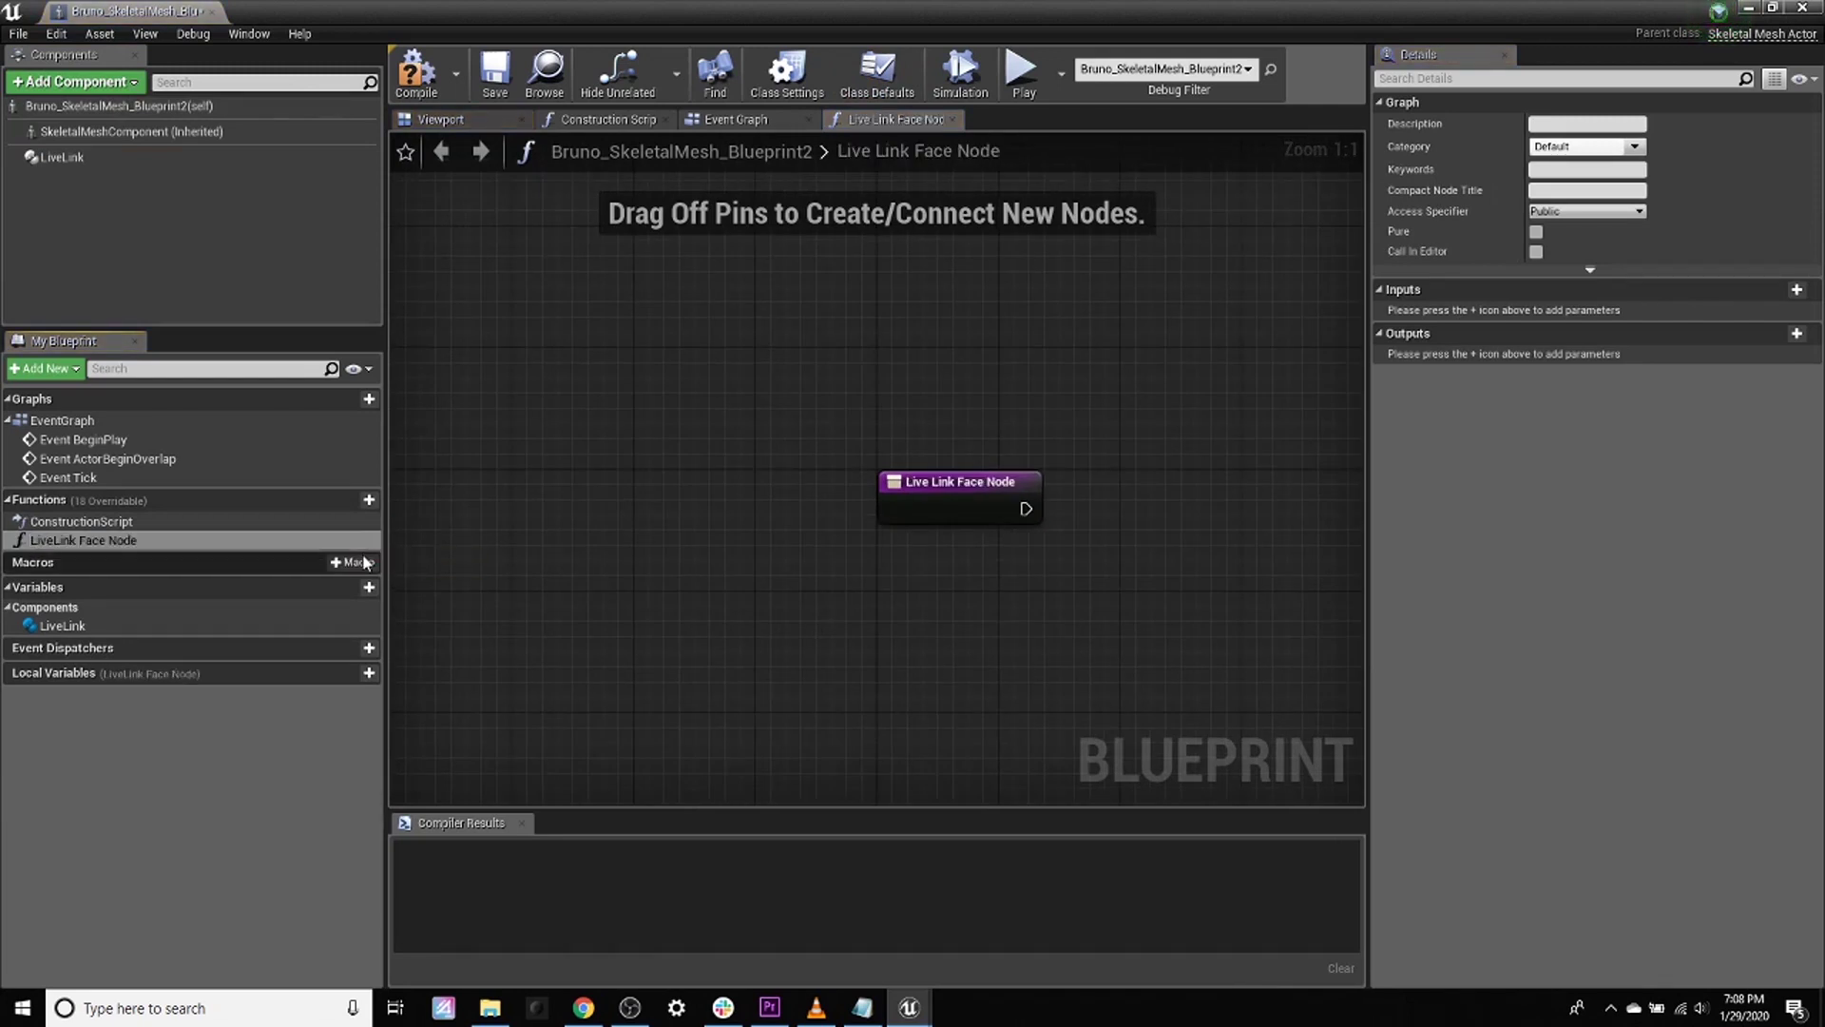
# Step: Add three input parameters to the LiveLink Face Node function and name the first one Subject Name
pyautogui.click(1795, 291)
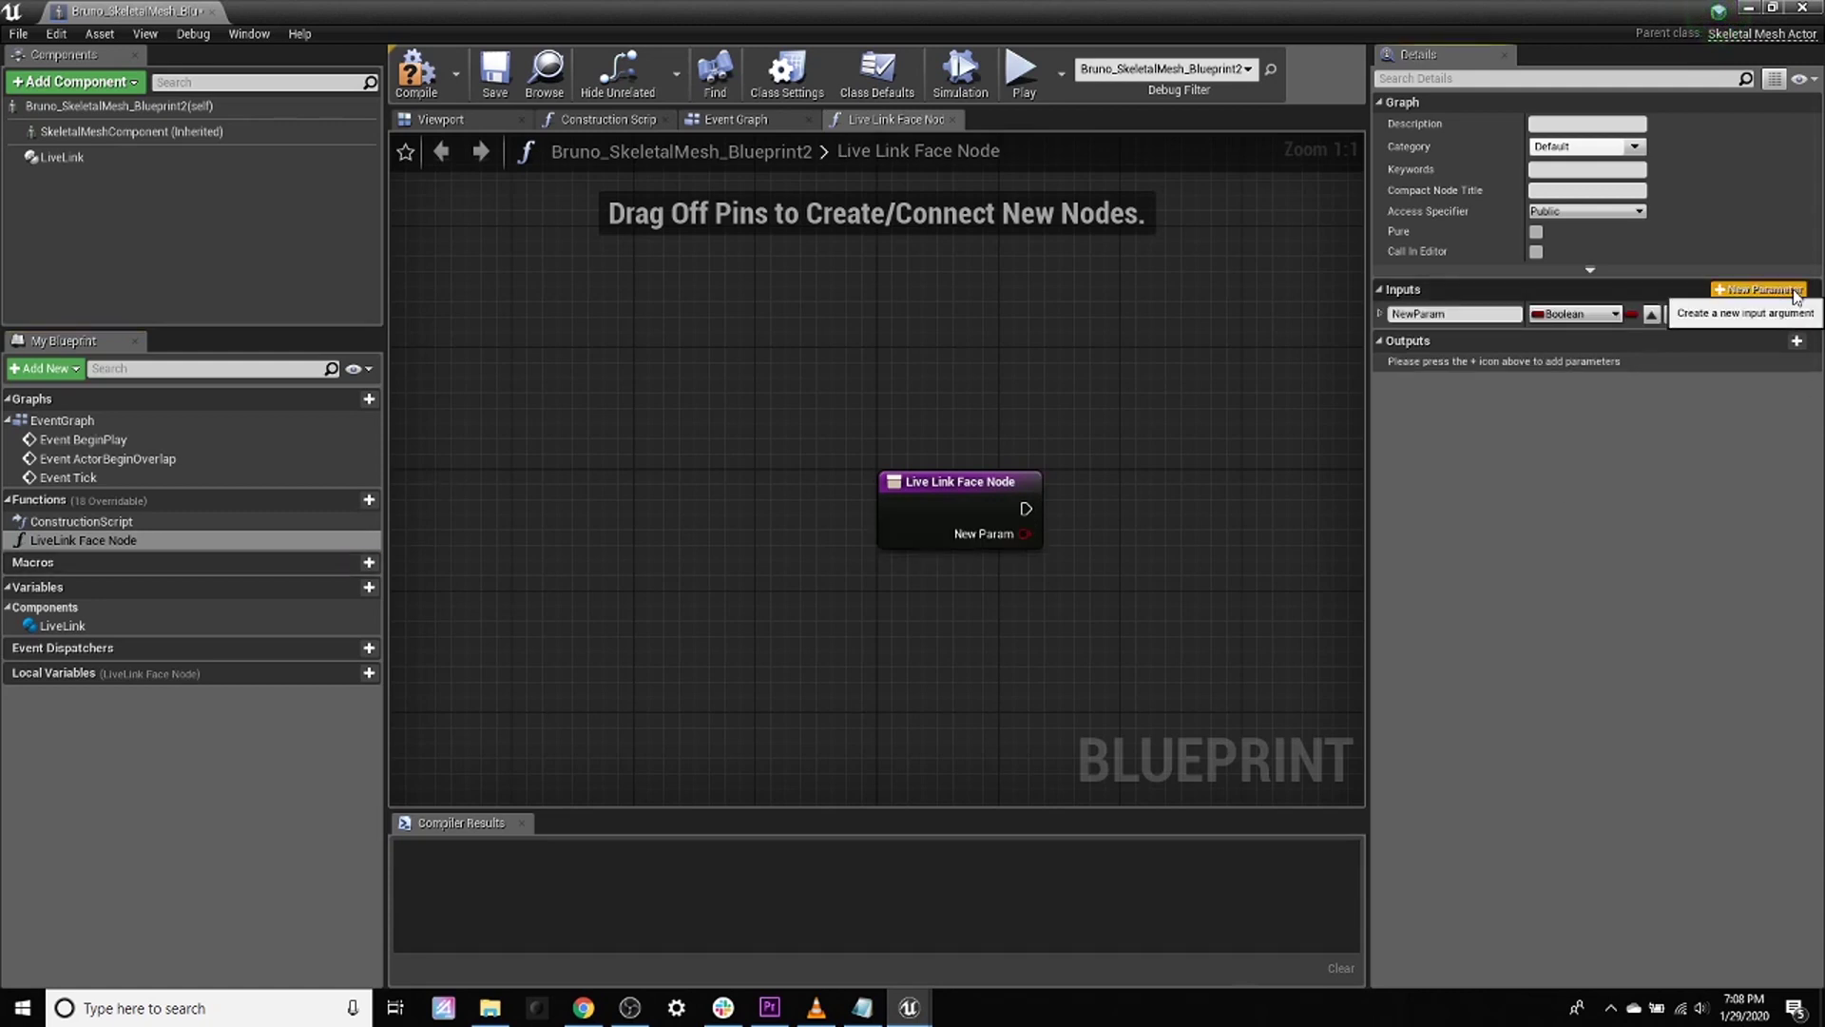
pyautogui.click(1795, 291)
pyautogui.click(1795, 290)
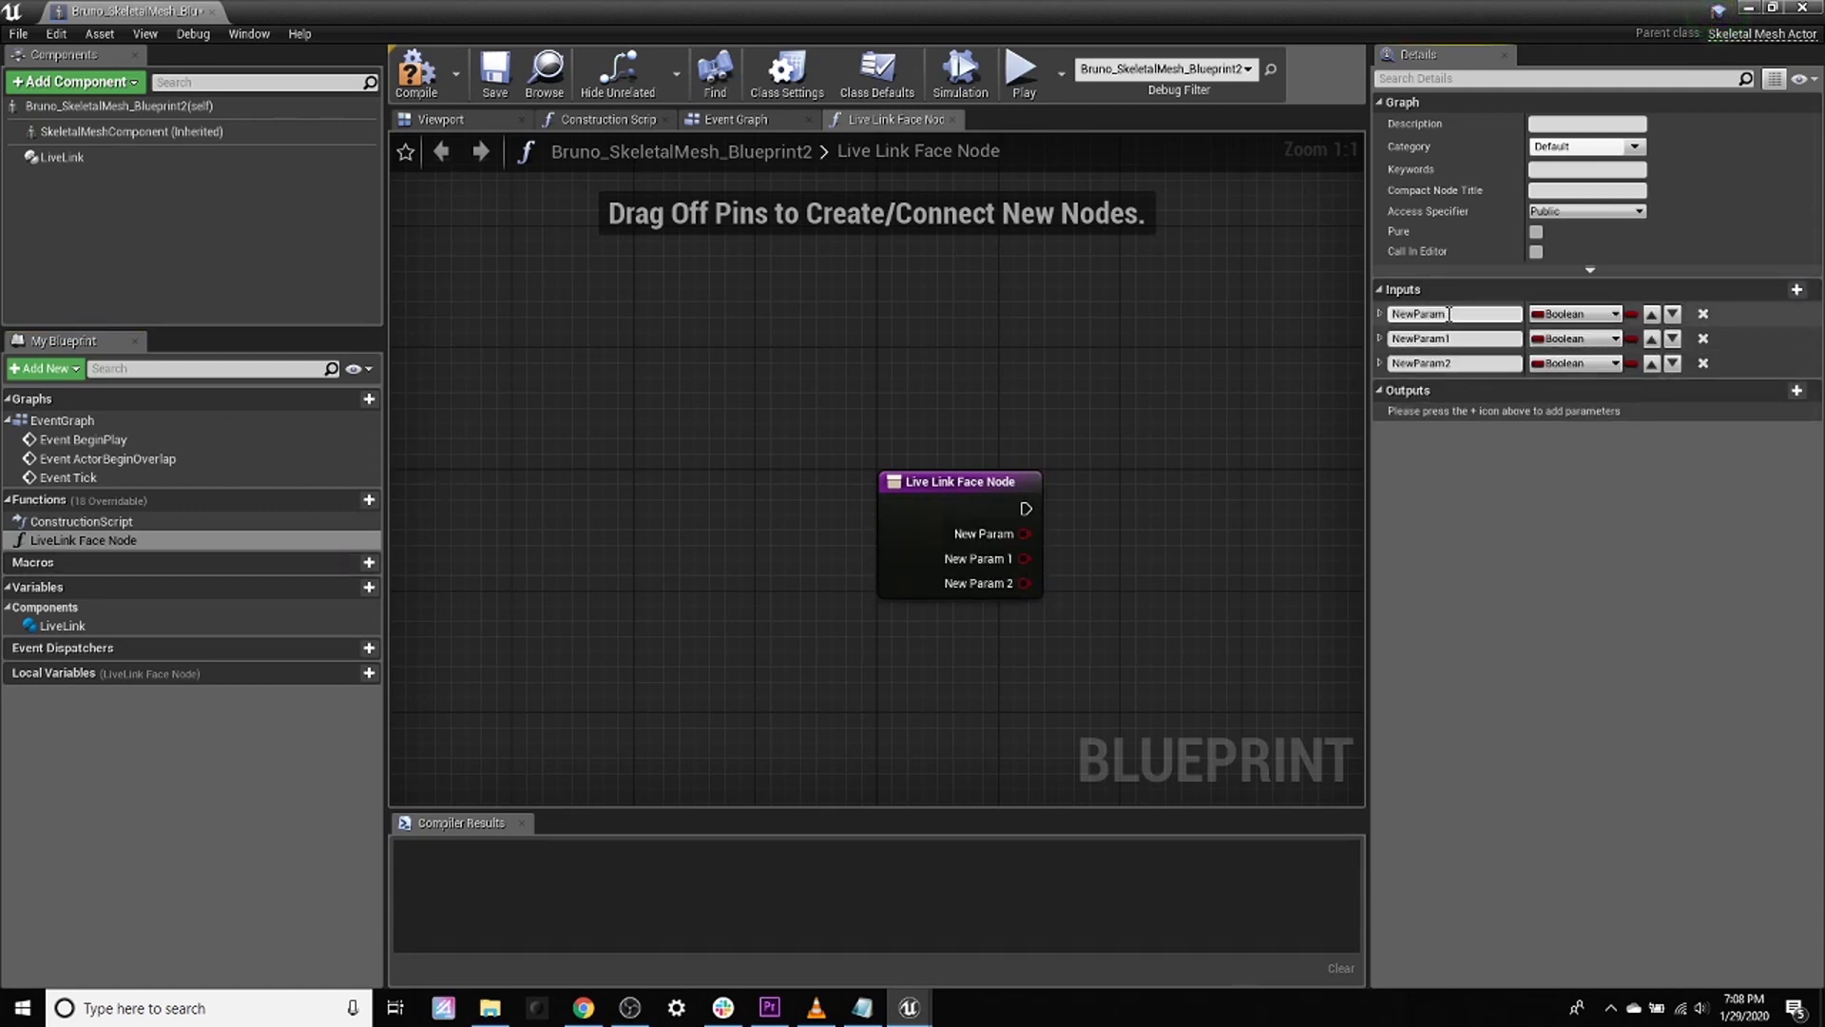
pyautogui.write('S')
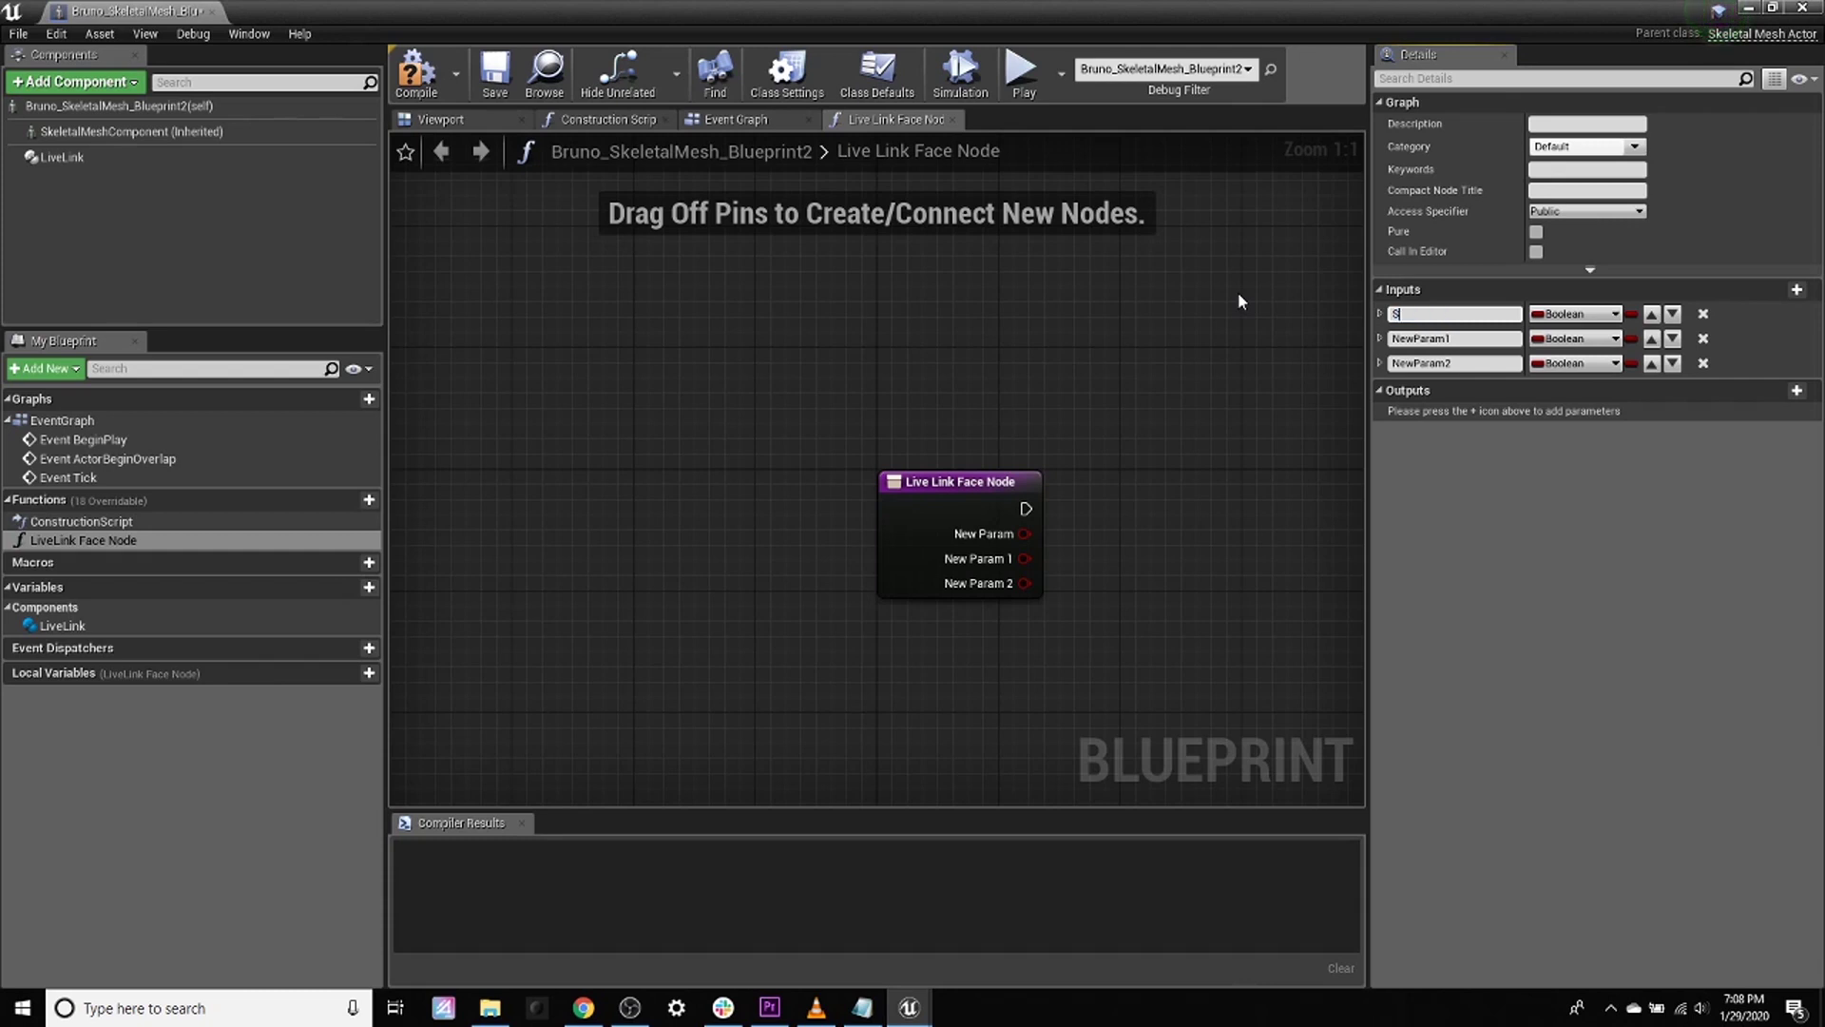
pyautogui.write('ubject Name')
pyautogui.press('Return')
# Step: Rename the function's second input Curve Name and its third input Blendshape Name
pyautogui.click(1474, 338)
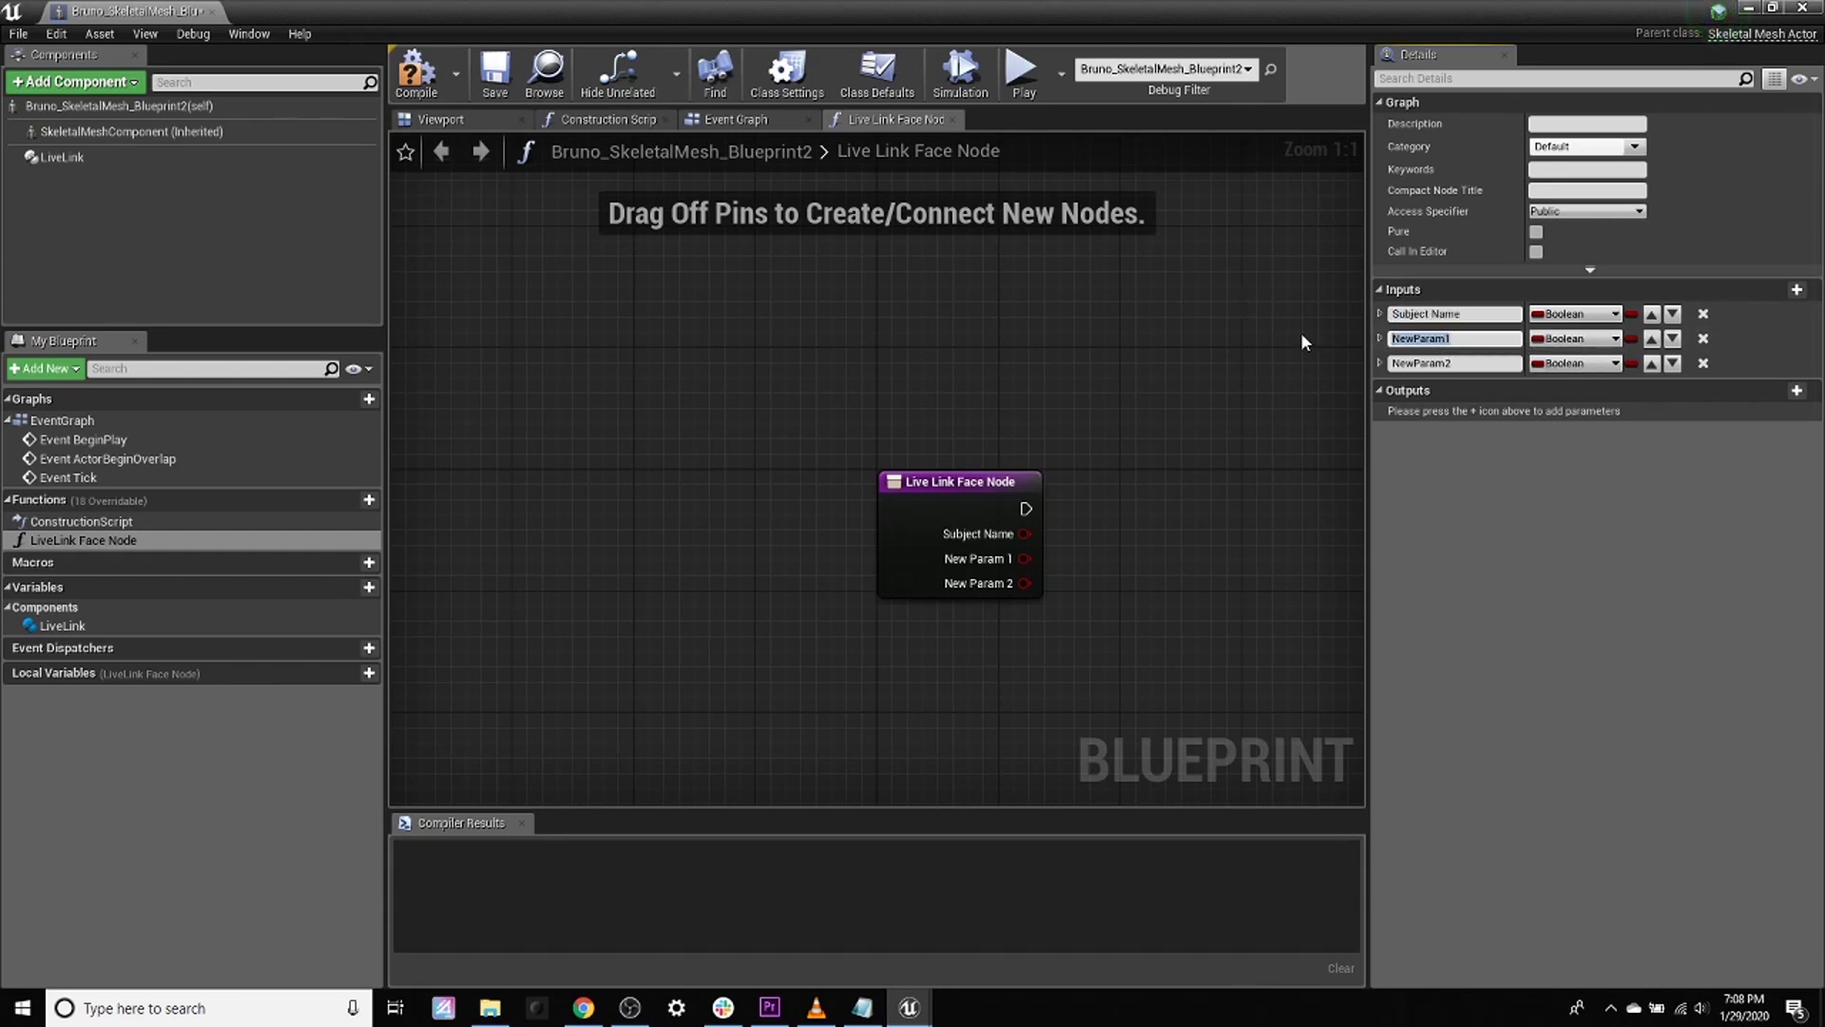
pyautogui.write('Curve Name')
pyautogui.press('Return')
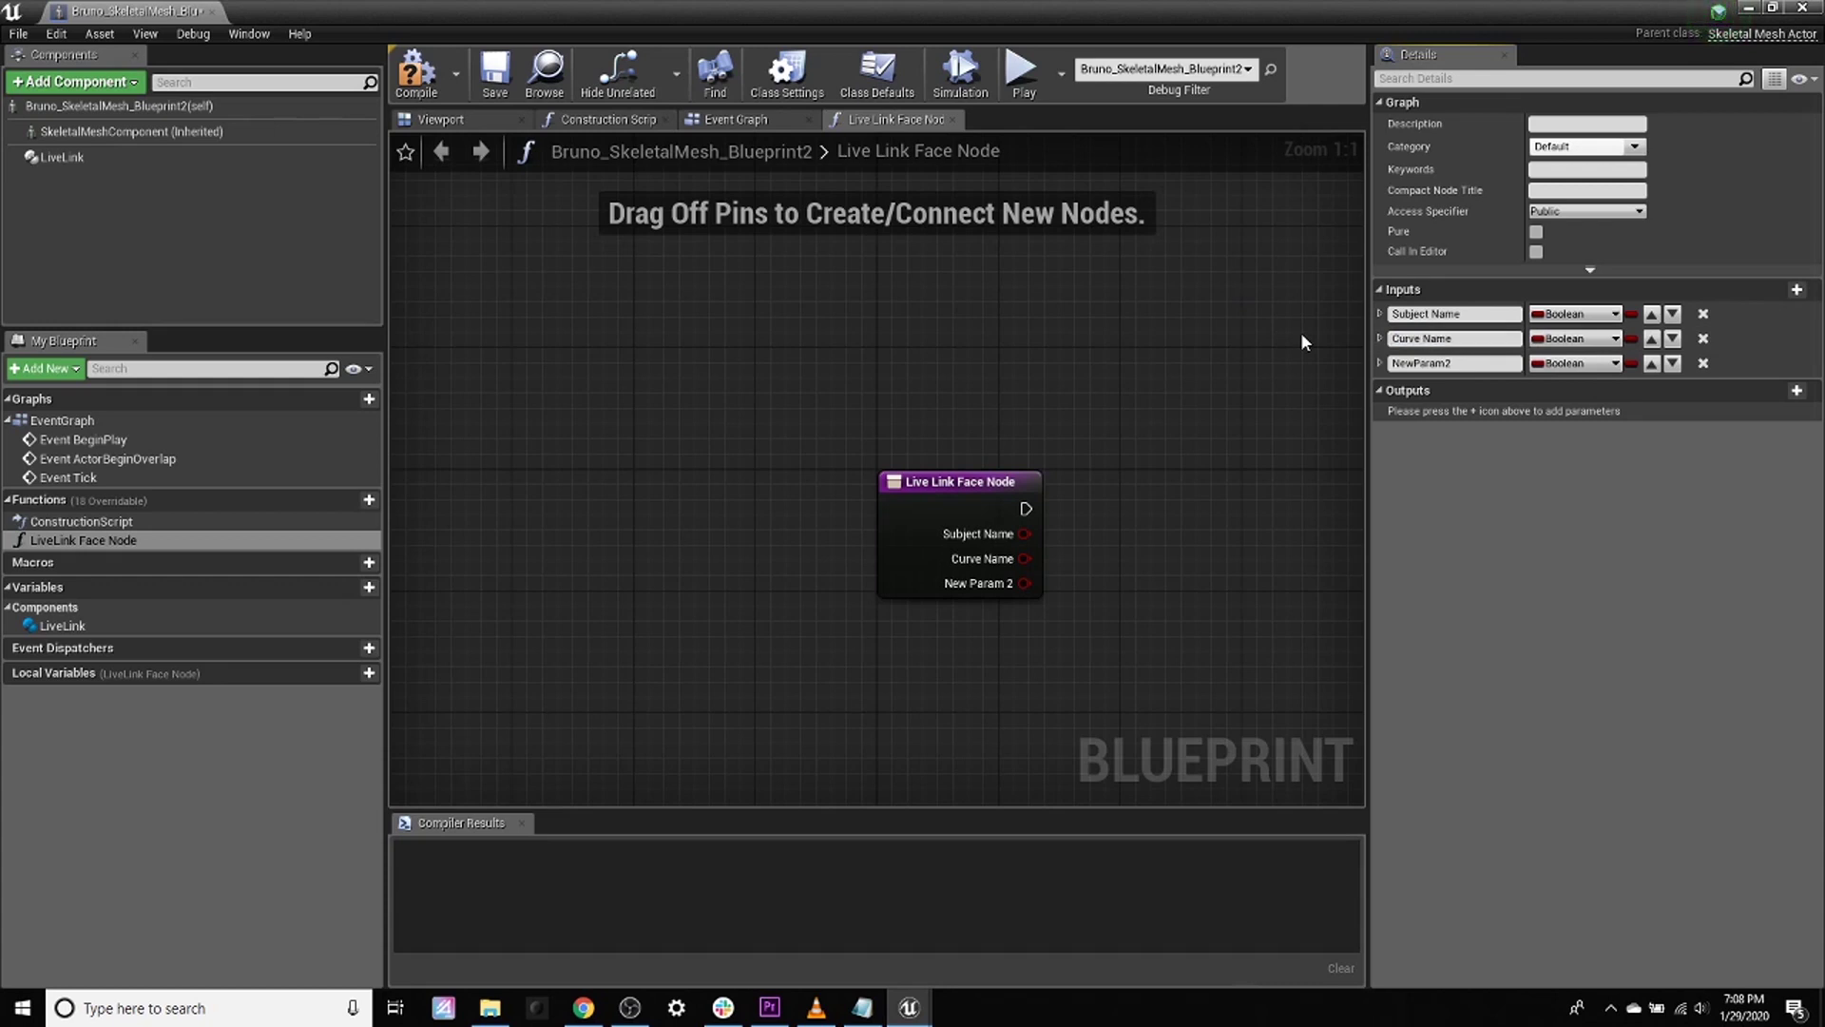
pyautogui.click(1481, 364)
pyautogui.write('Blen')
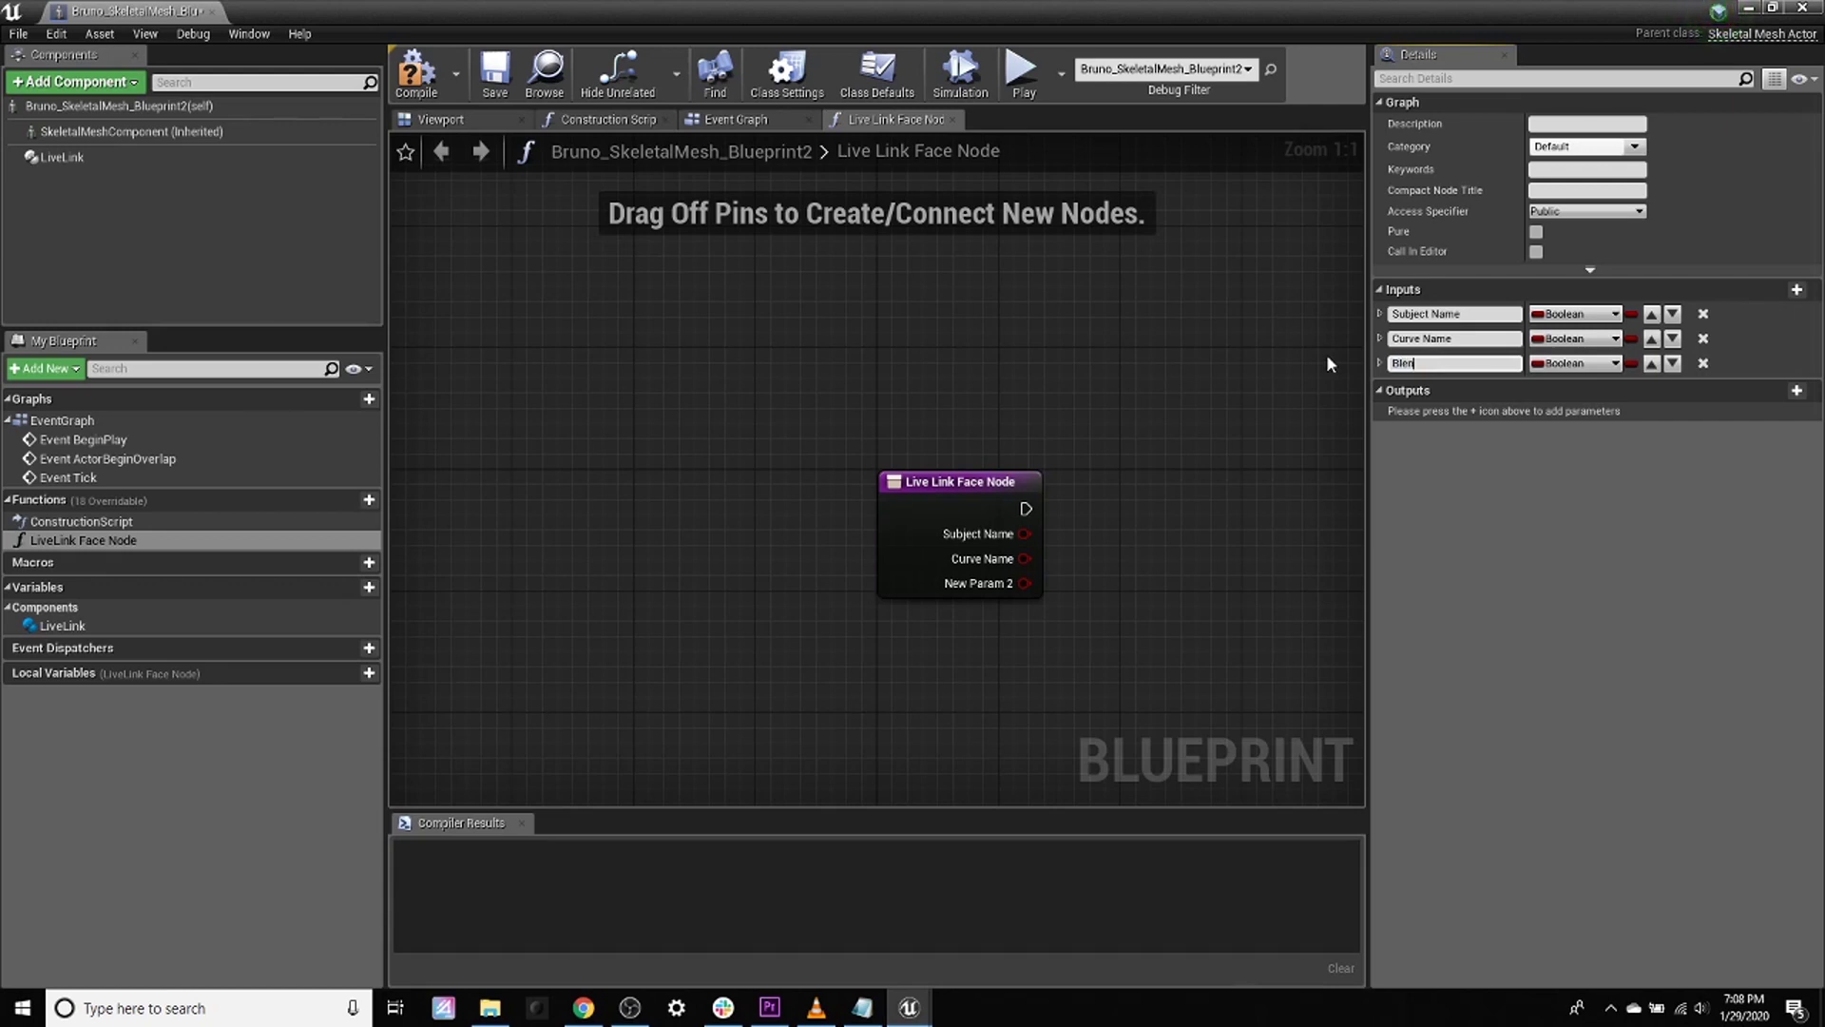
pyautogui.write('dshape Name')
pyautogui.press('Return')
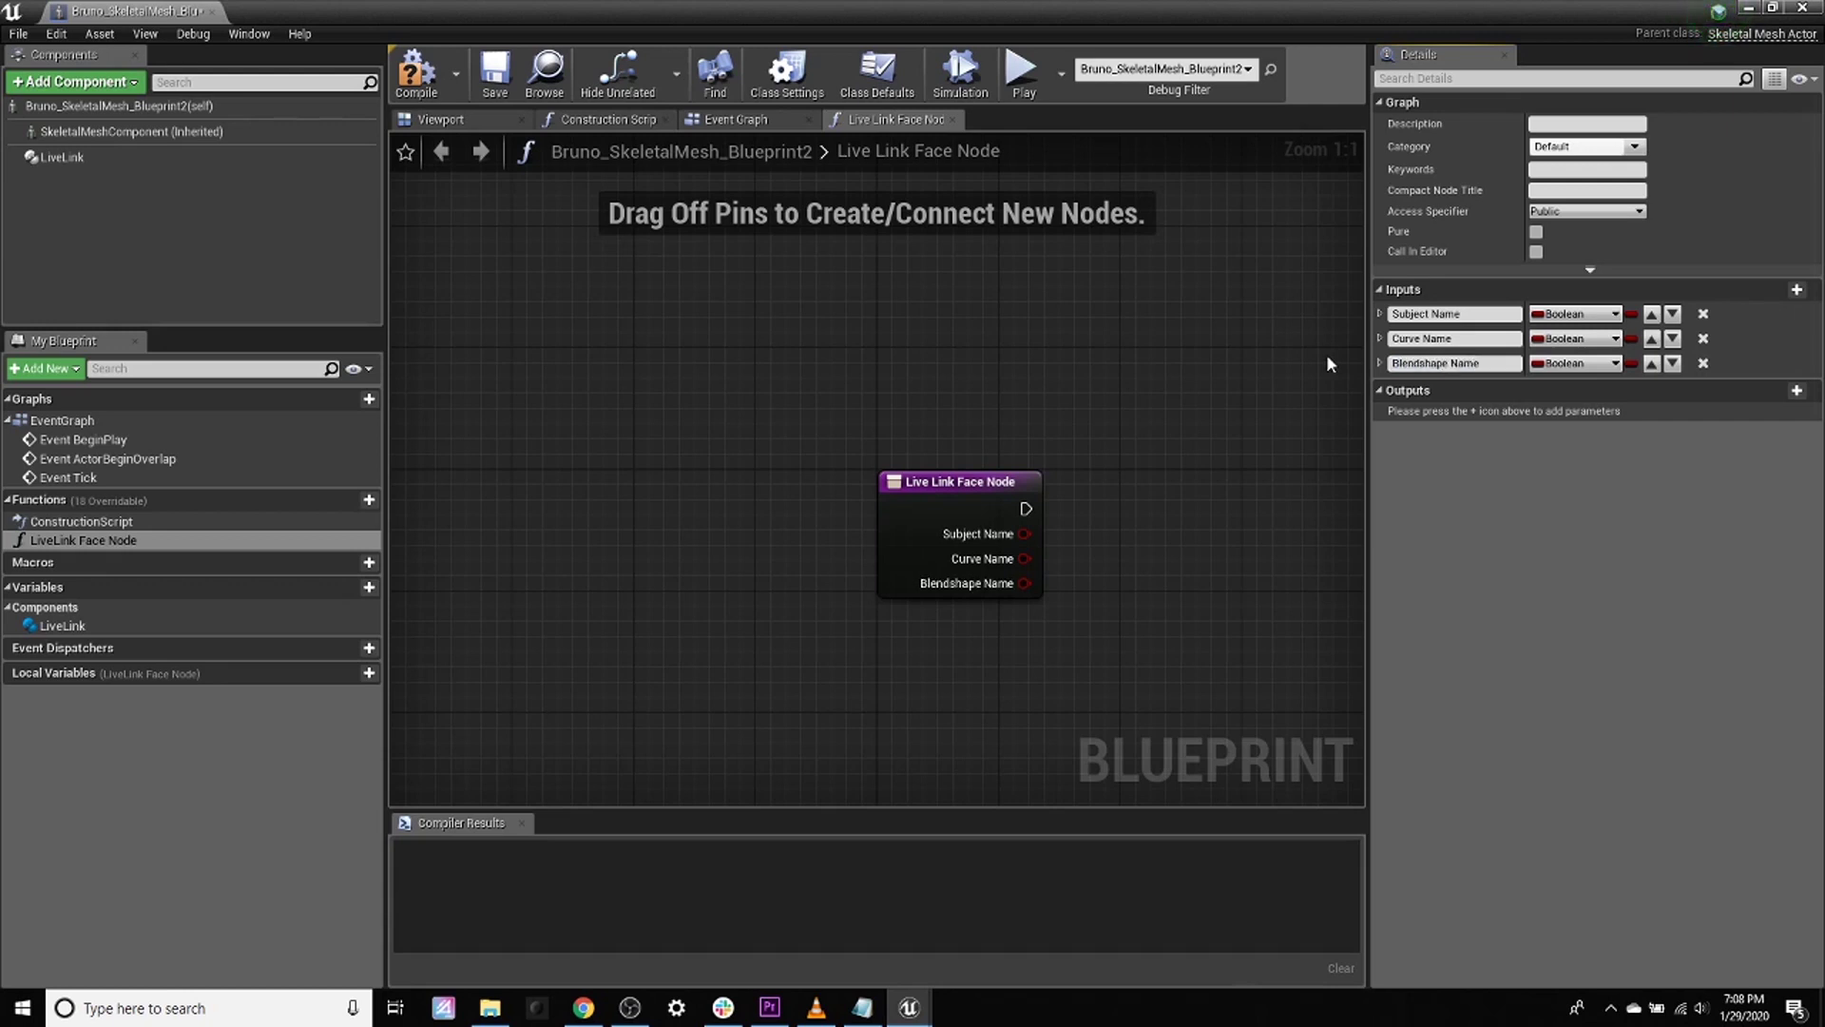
# Step: Set the type of the Subject Name and Curve Name inputs to String
pyautogui.click(1575, 314)
pyautogui.click(1408, 472)
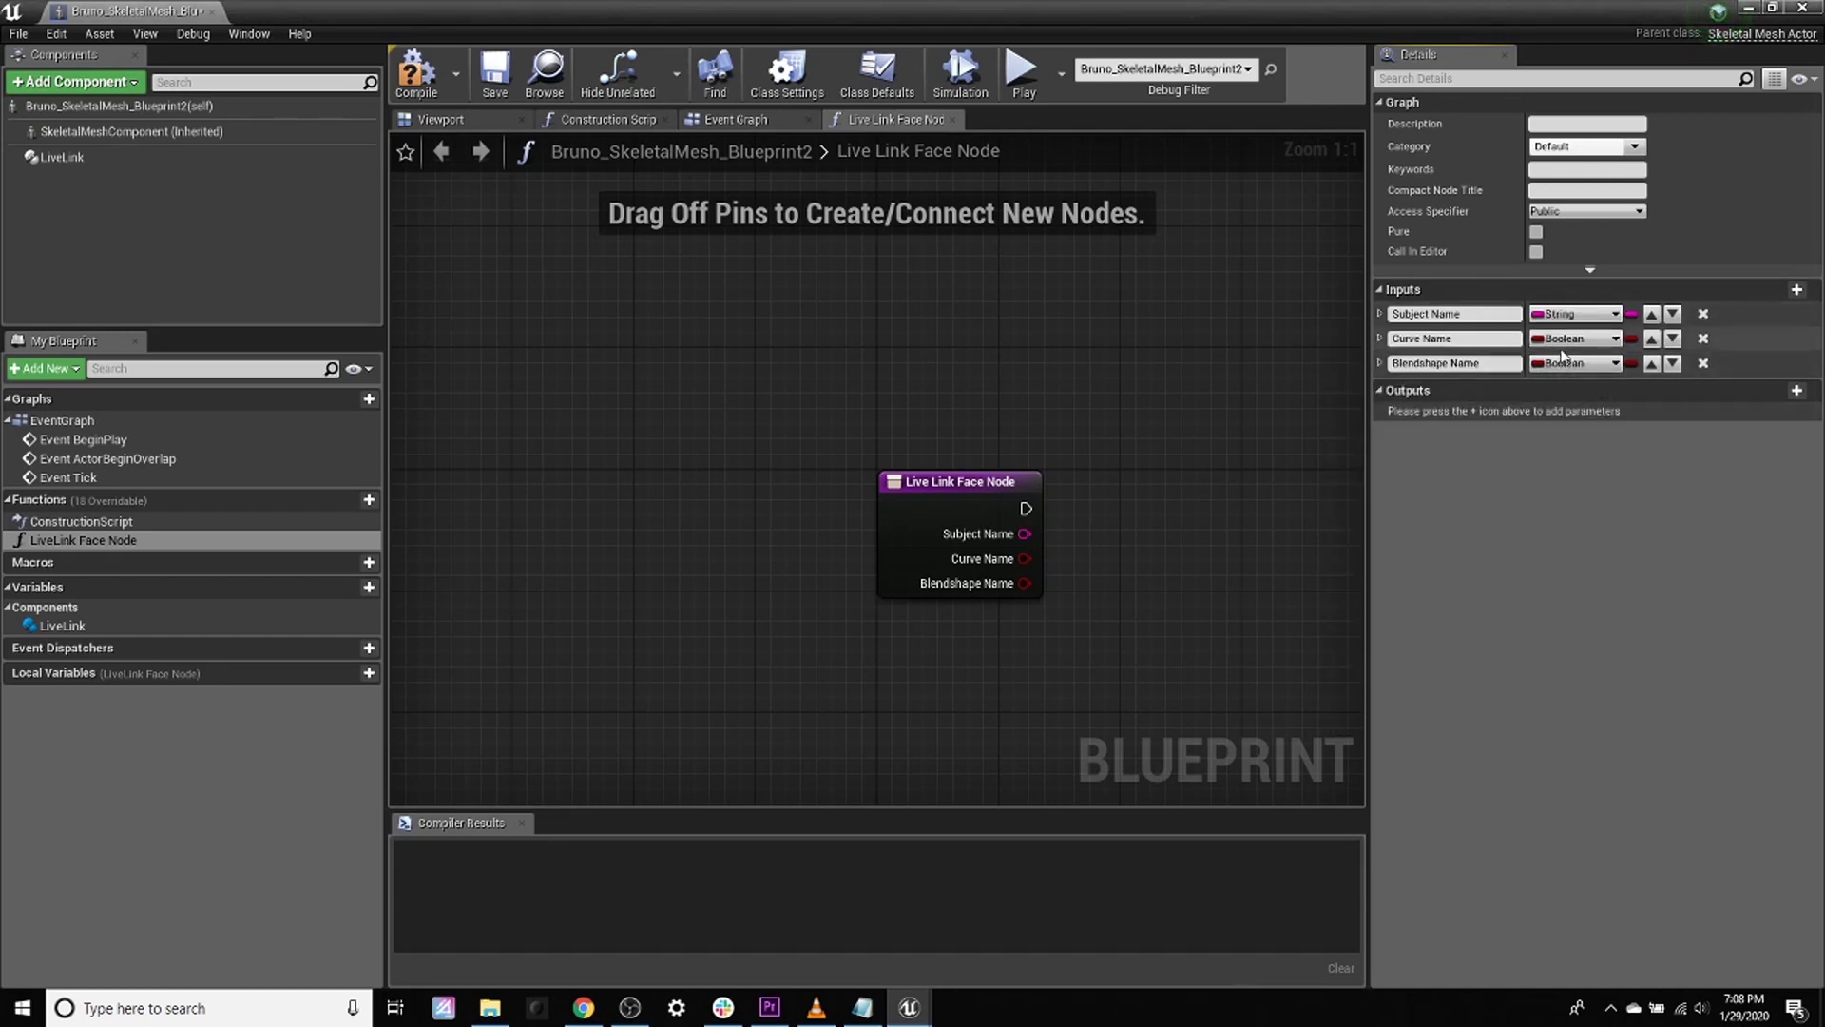
pyautogui.click(1575, 338)
pyautogui.click(1414, 479)
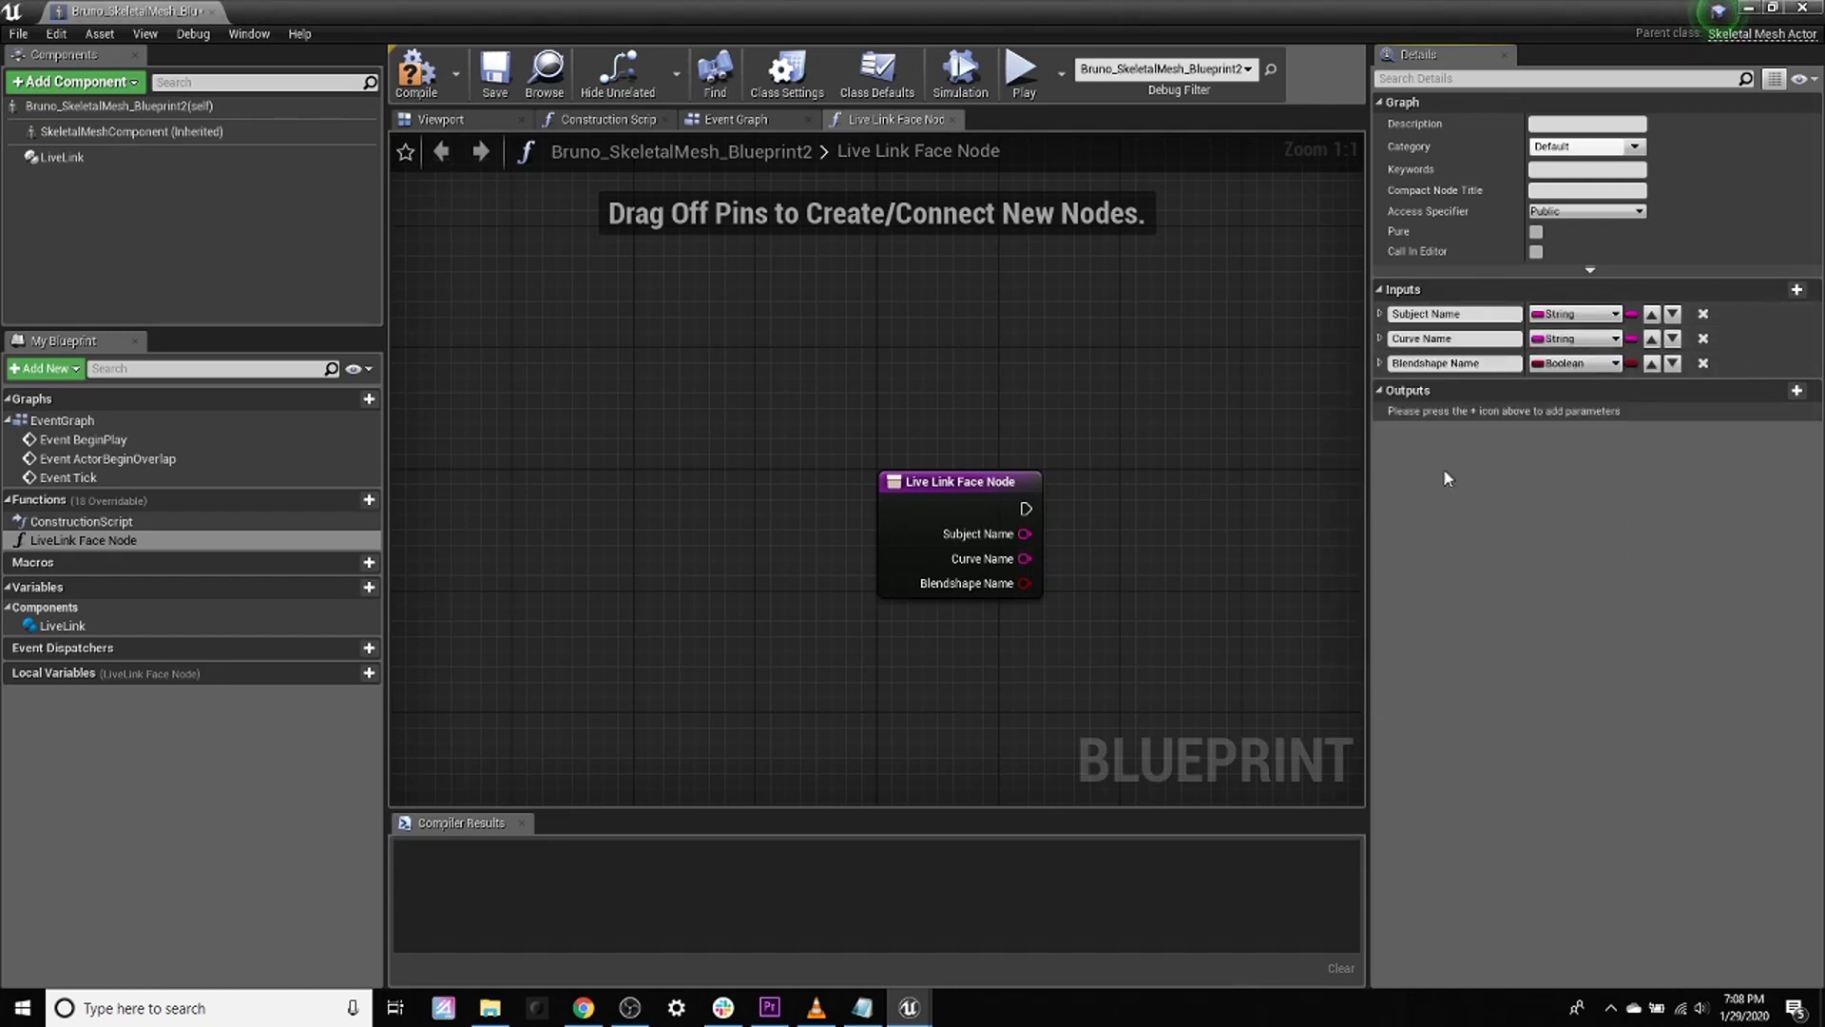
# Step: Set the type of the Blendshape Name input to String
pyautogui.click(1575, 363)
pyautogui.click(1416, 521)
# Step: Add an Evaluate Live Link Frame node from the function entry's execution output and set its Subject to arkit
pyautogui.moveTo(1152, 526); pyautogui.dragTo(847, 510, button='right')
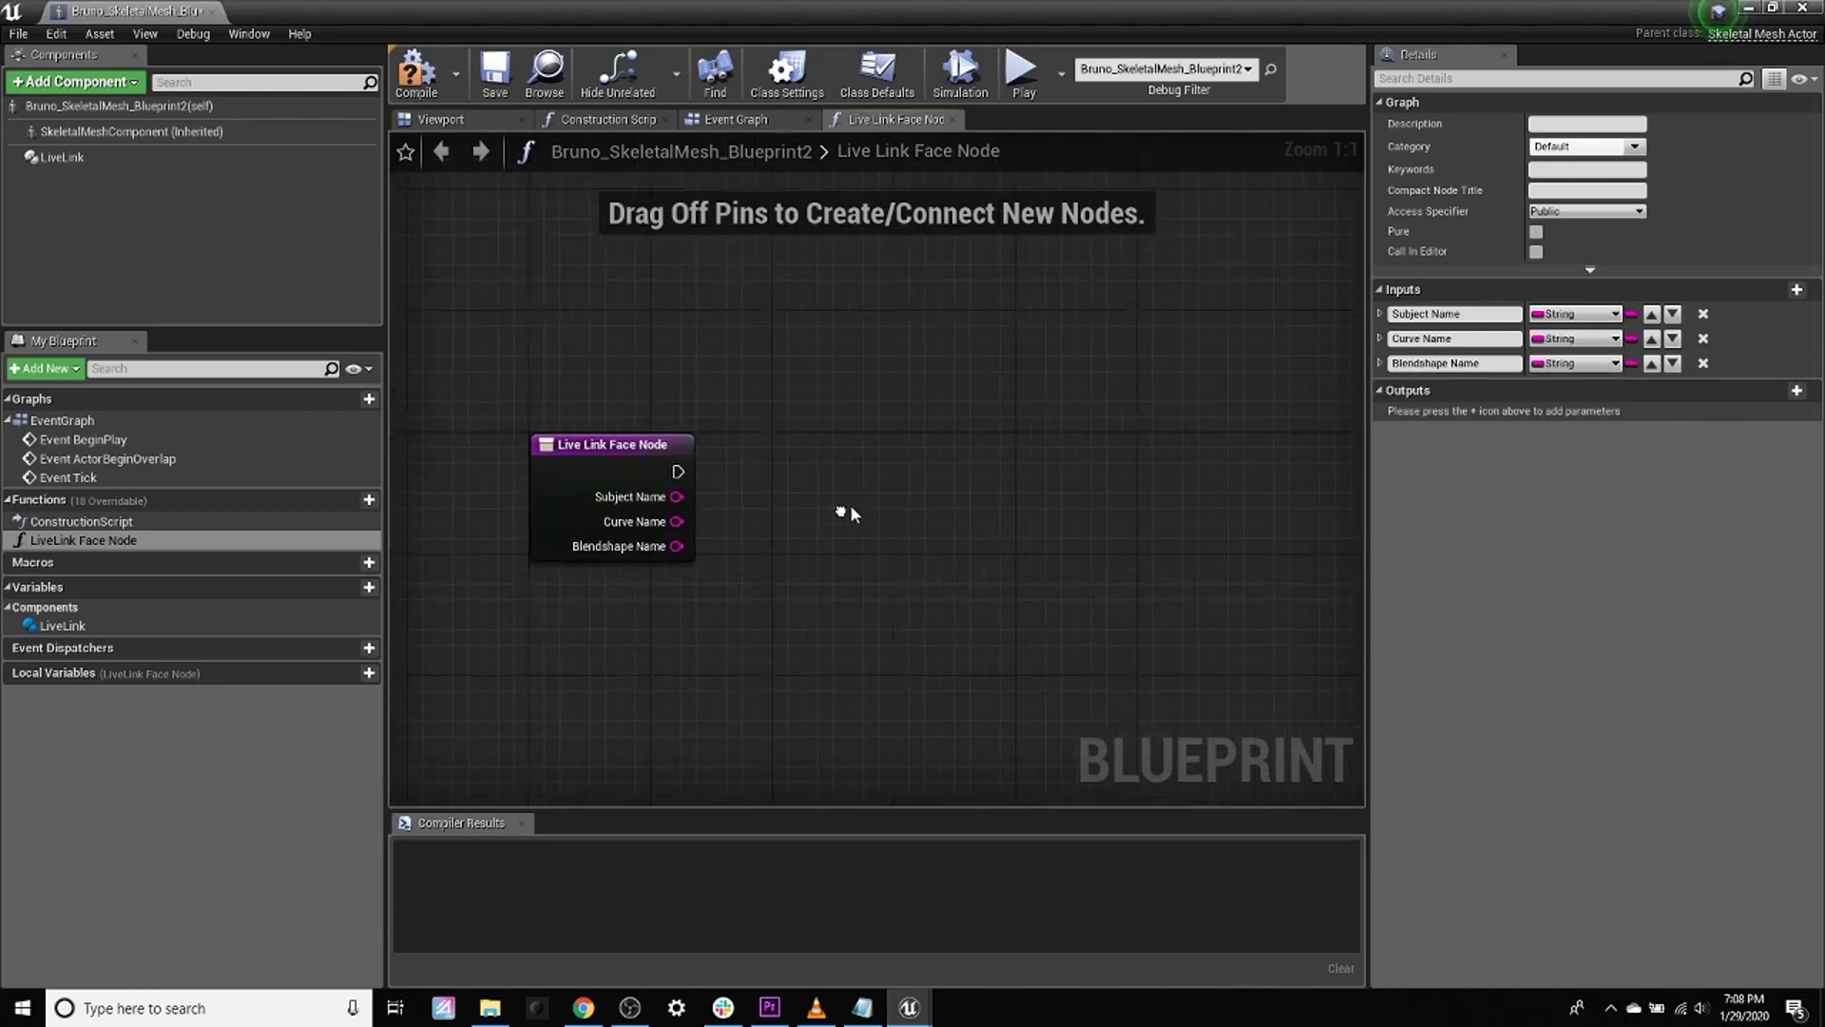
pyautogui.click(631, 447)
pyautogui.moveTo(1094, 493); pyautogui.dragTo(986, 493, button='right')
pyautogui.click(986, 492)
pyautogui.moveTo(577, 468); pyautogui.dragTo(795, 267)
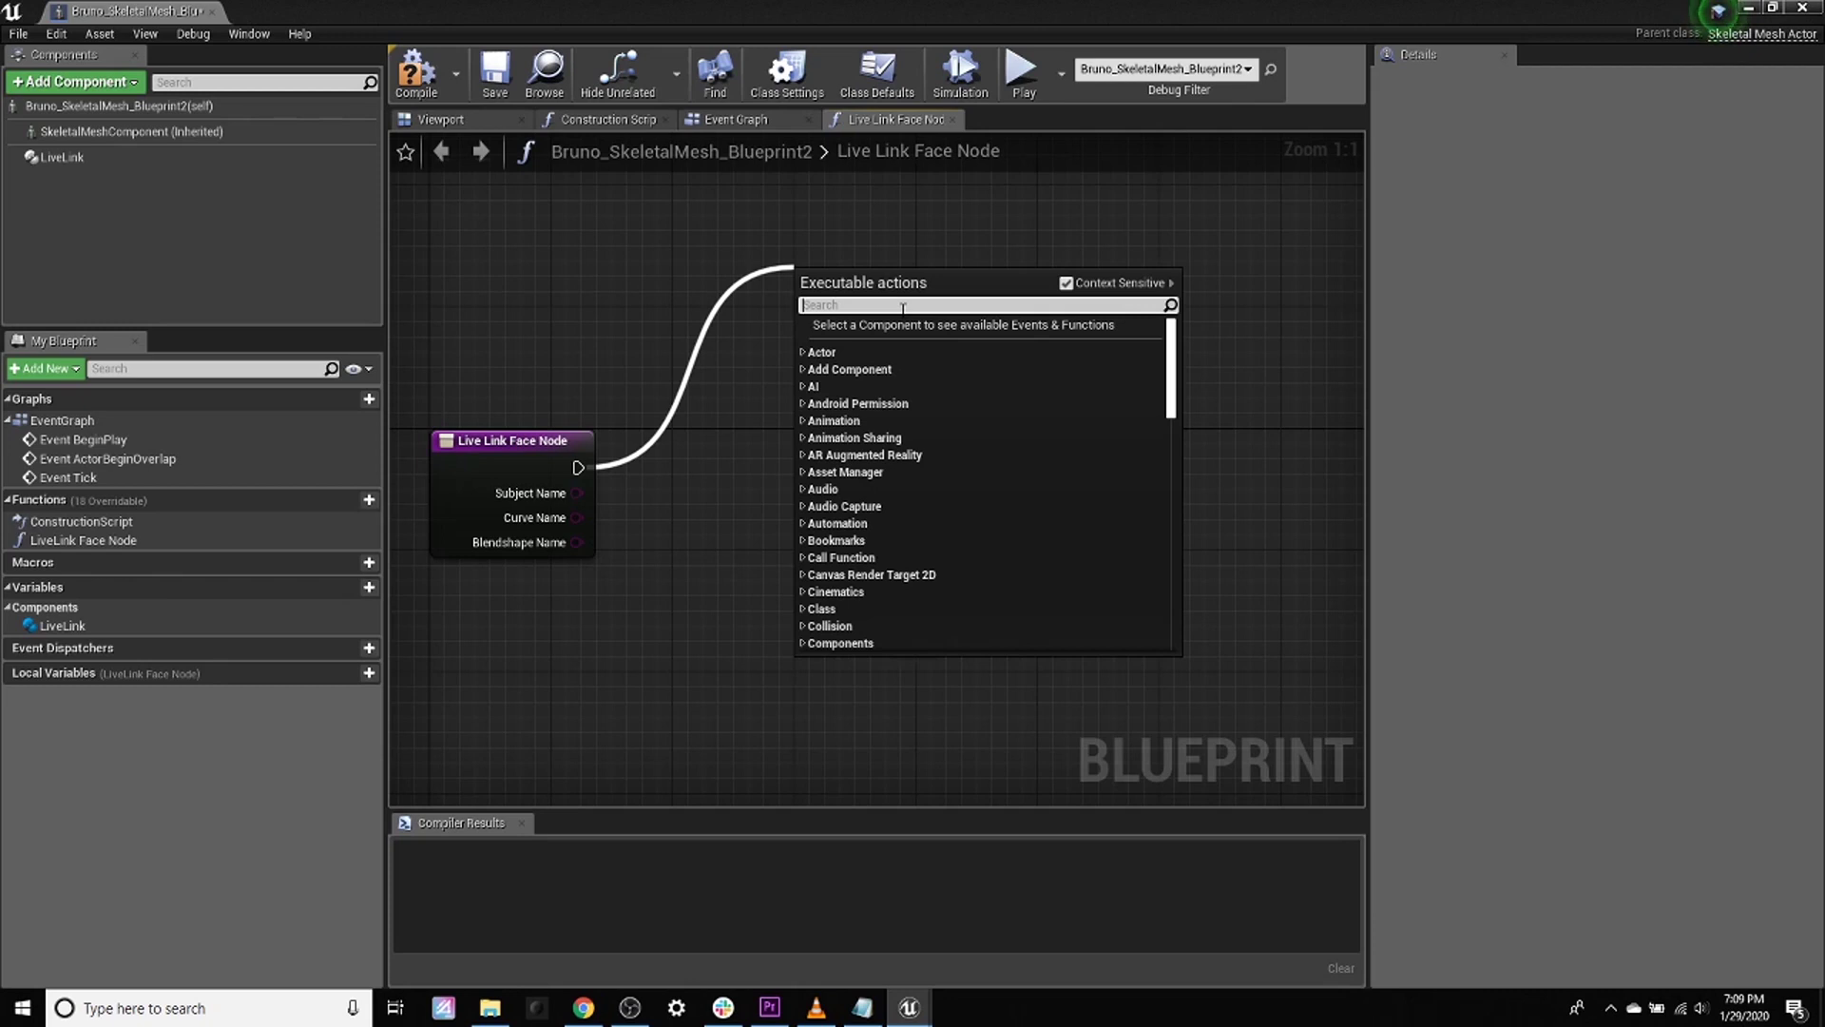
pyautogui.write('Evau')
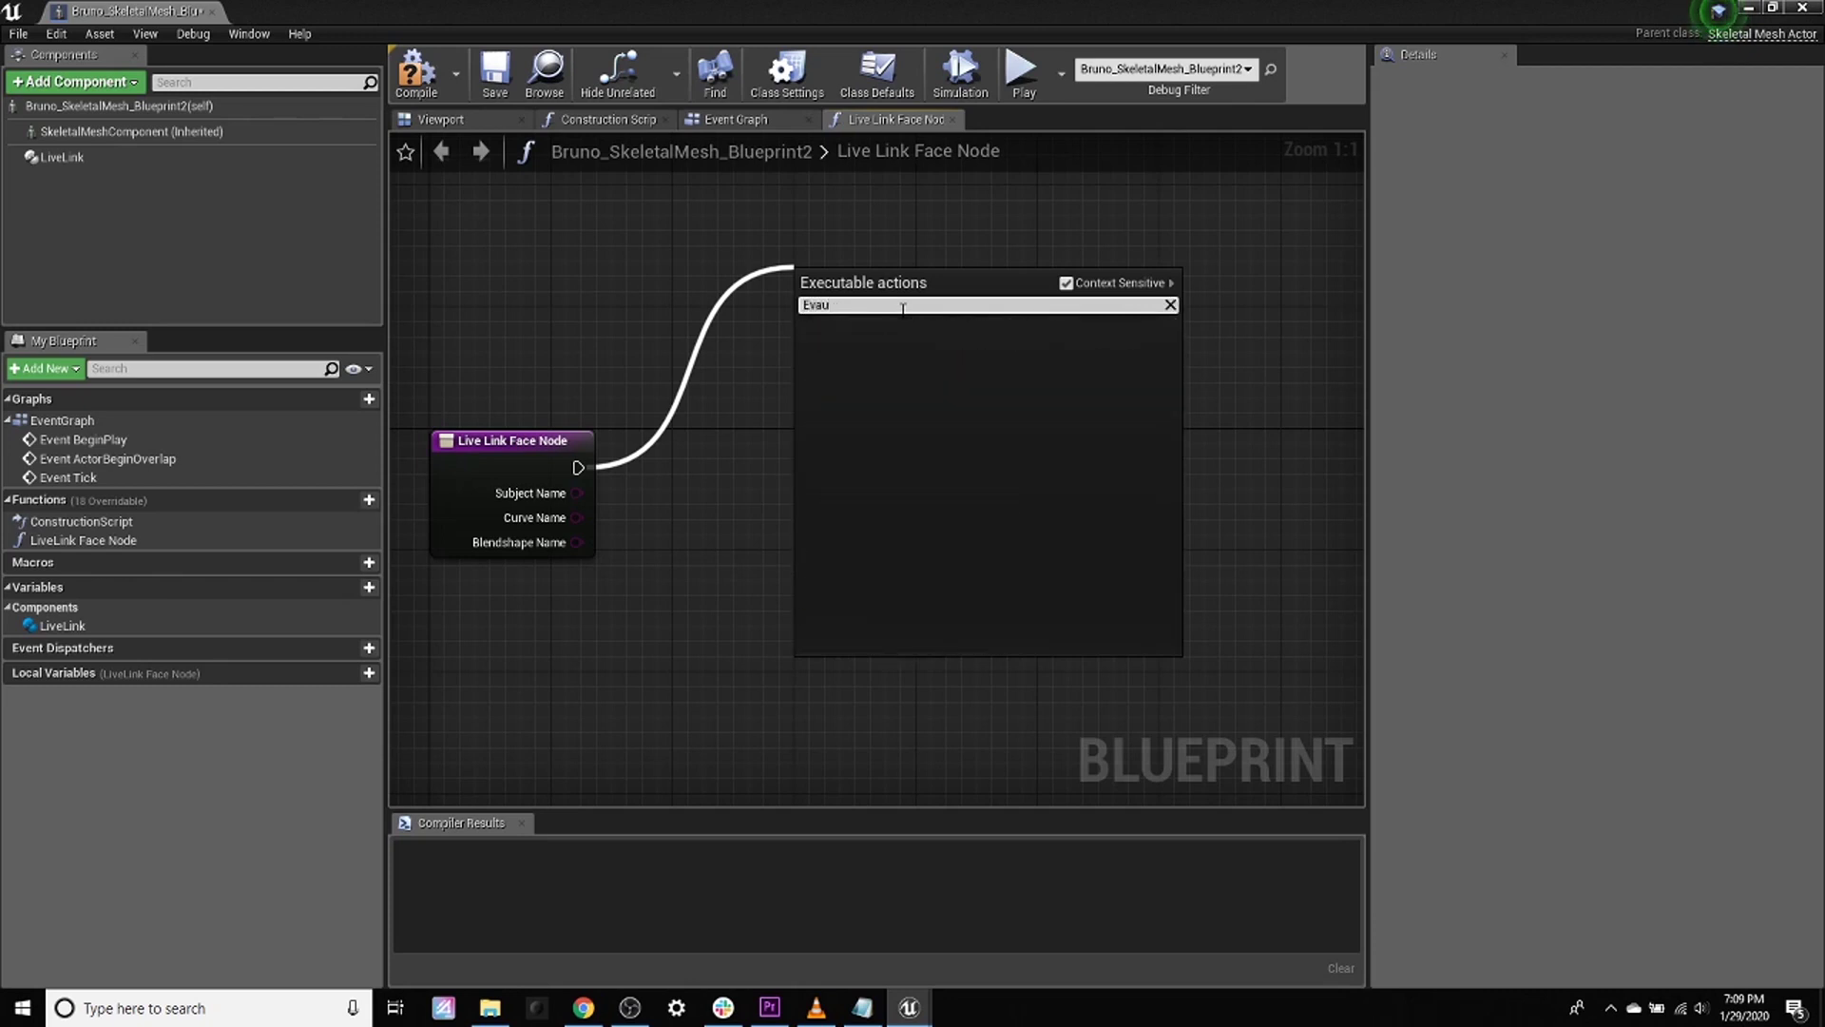
pyautogui.press('BackSpace')
pyautogui.write('luate')
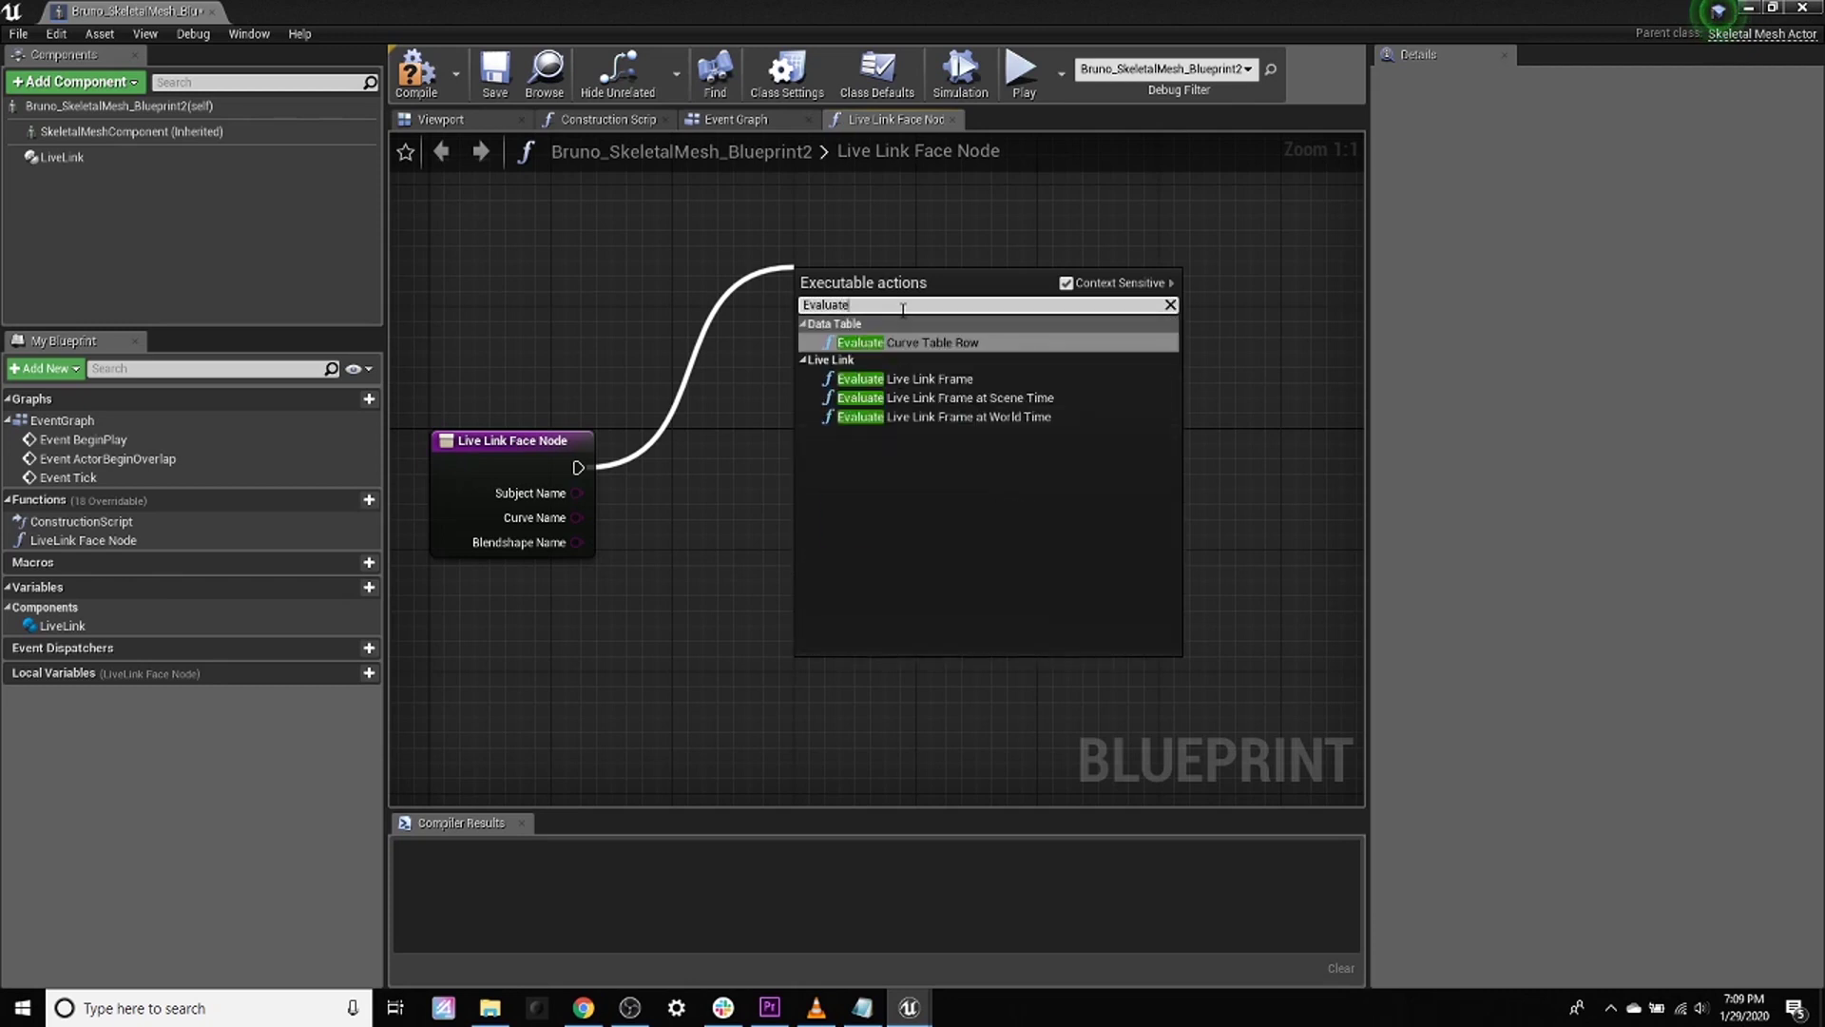
pyautogui.click(901, 376)
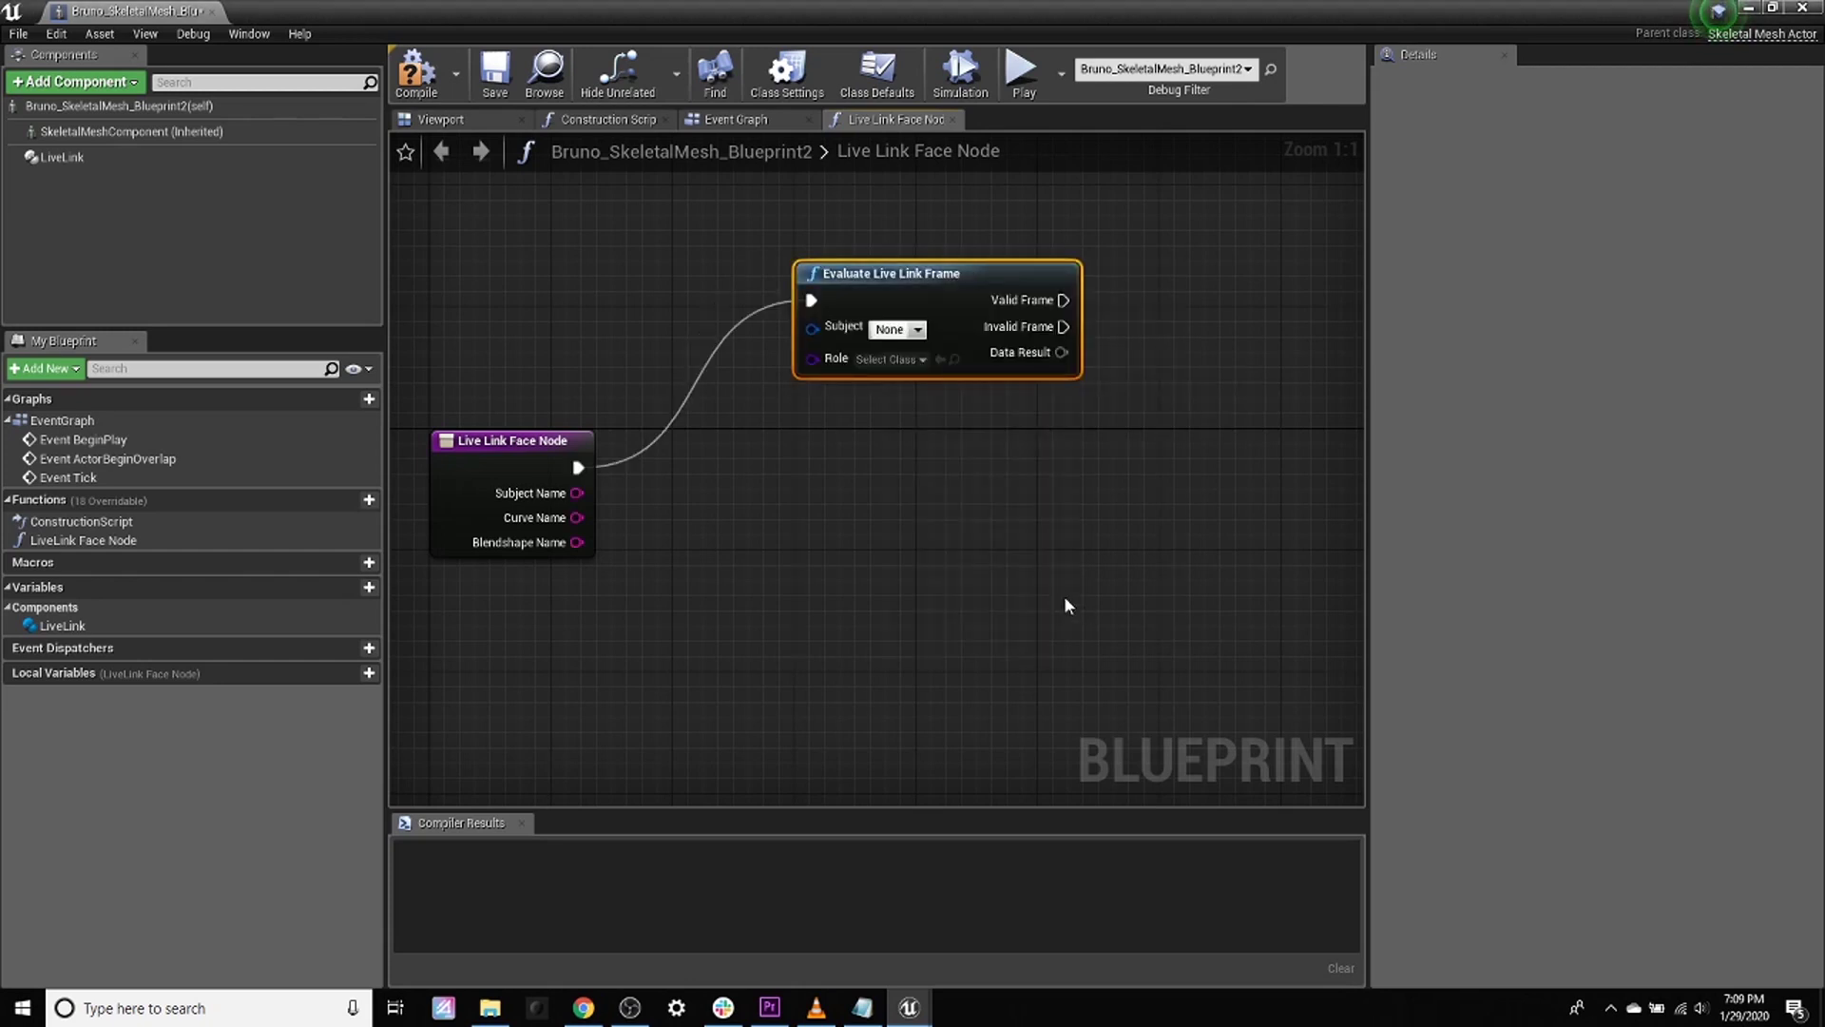
pyautogui.moveTo(920, 277); pyautogui.dragTo(874, 276)
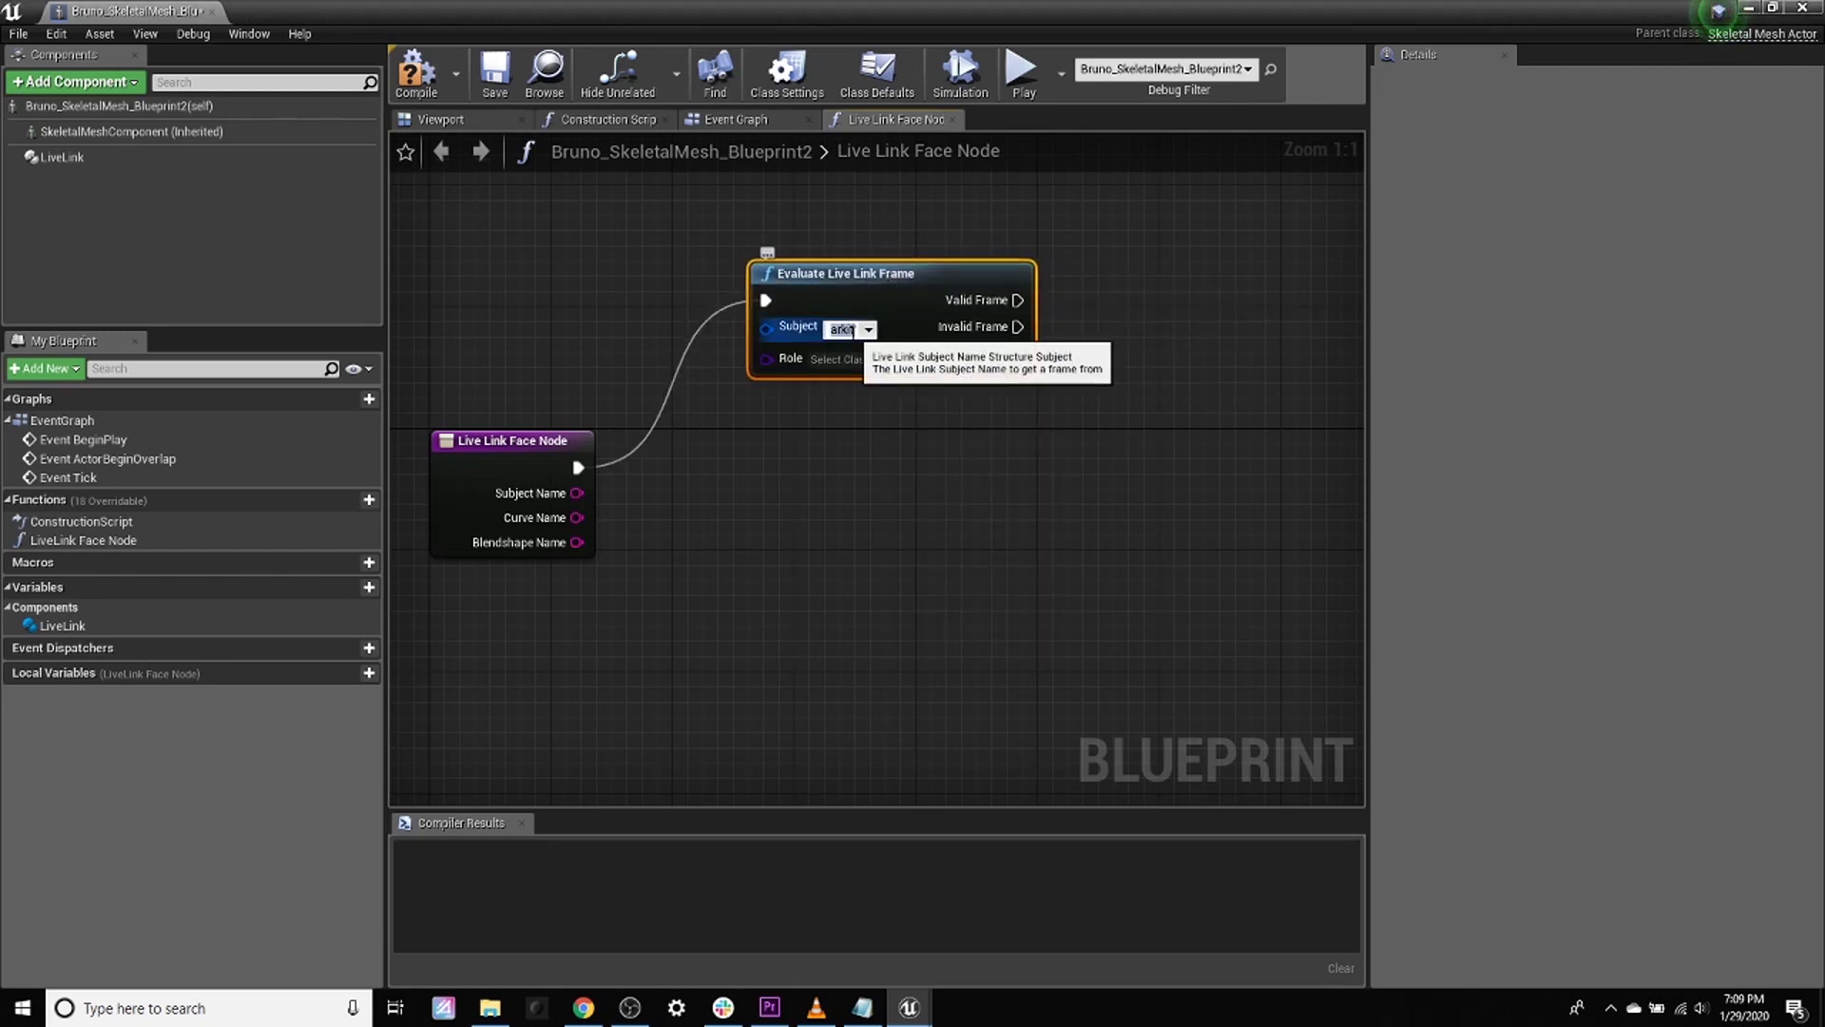
pyautogui.click(840, 360)
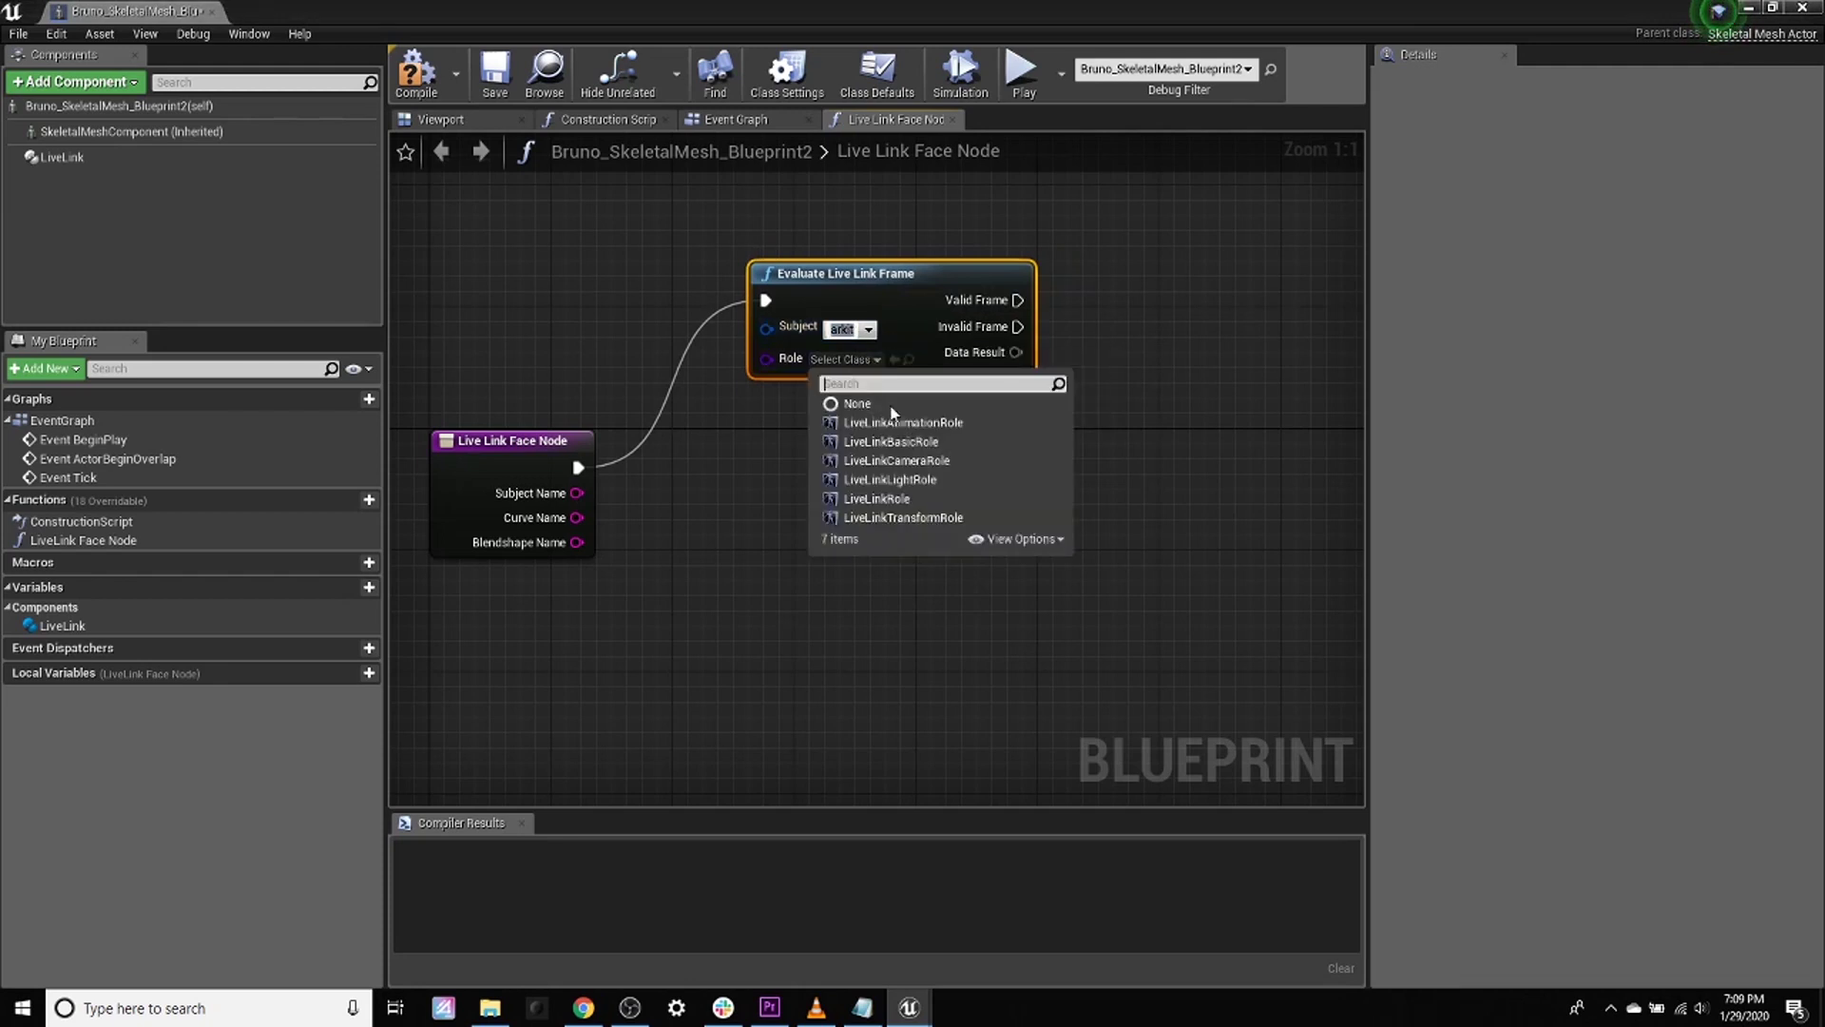
pyautogui.click(899, 423)
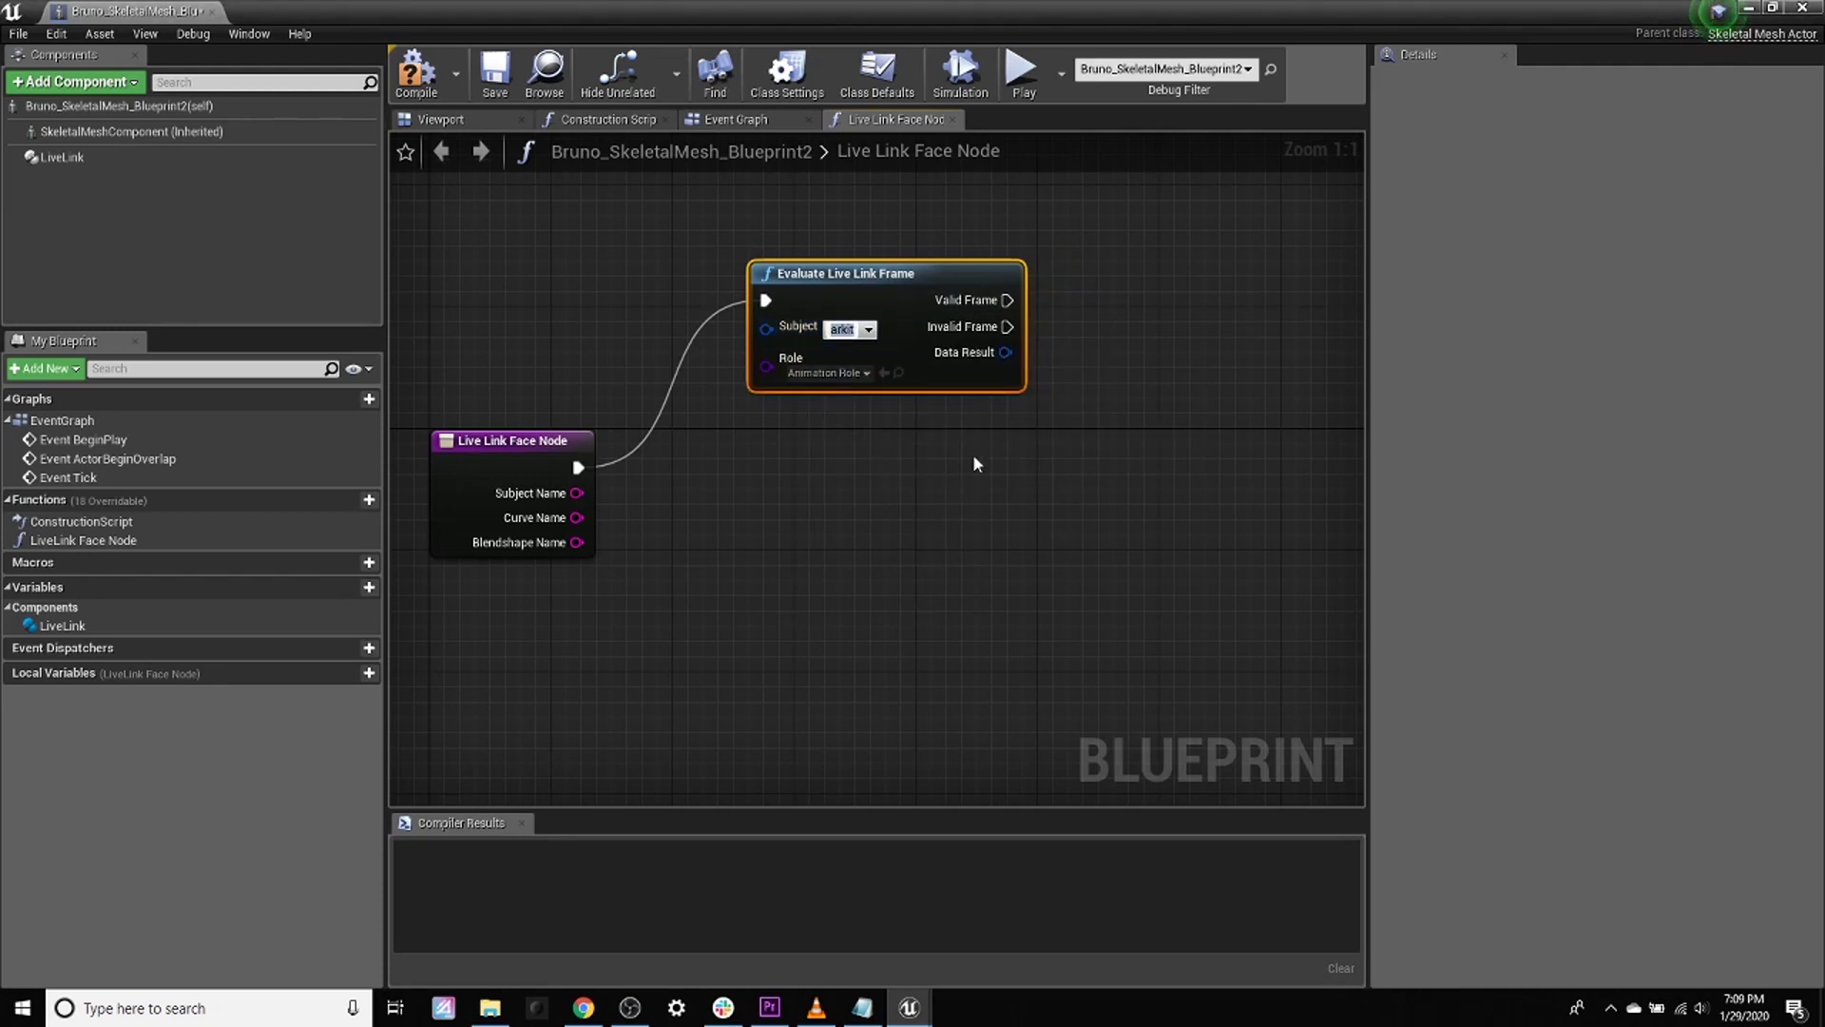
pyautogui.hotkey('ctrl', 'z')
# Step: Set the Role of the Evaluate Live Link Frame node to LiveLinkAnimationRole
pyautogui.moveTo(998, 535); pyautogui.dragTo(813, 509, button='right')
pyautogui.click(676, 355)
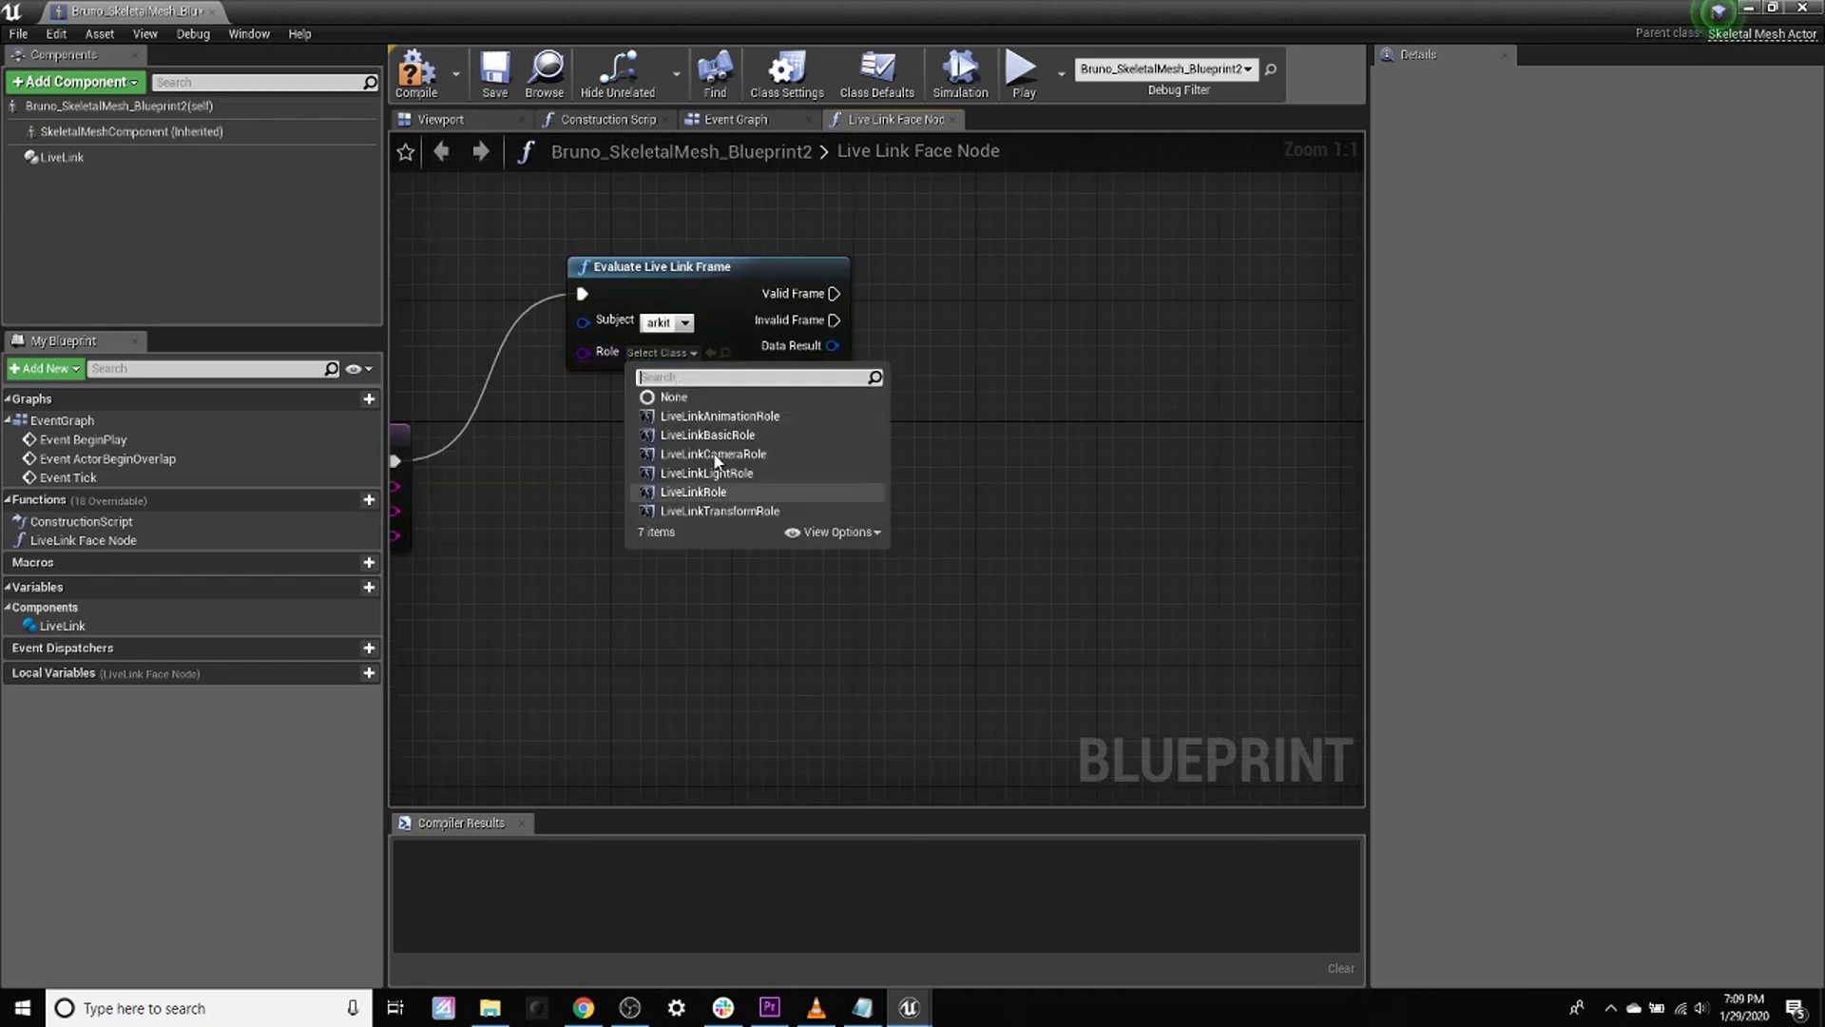
pyautogui.click(727, 419)
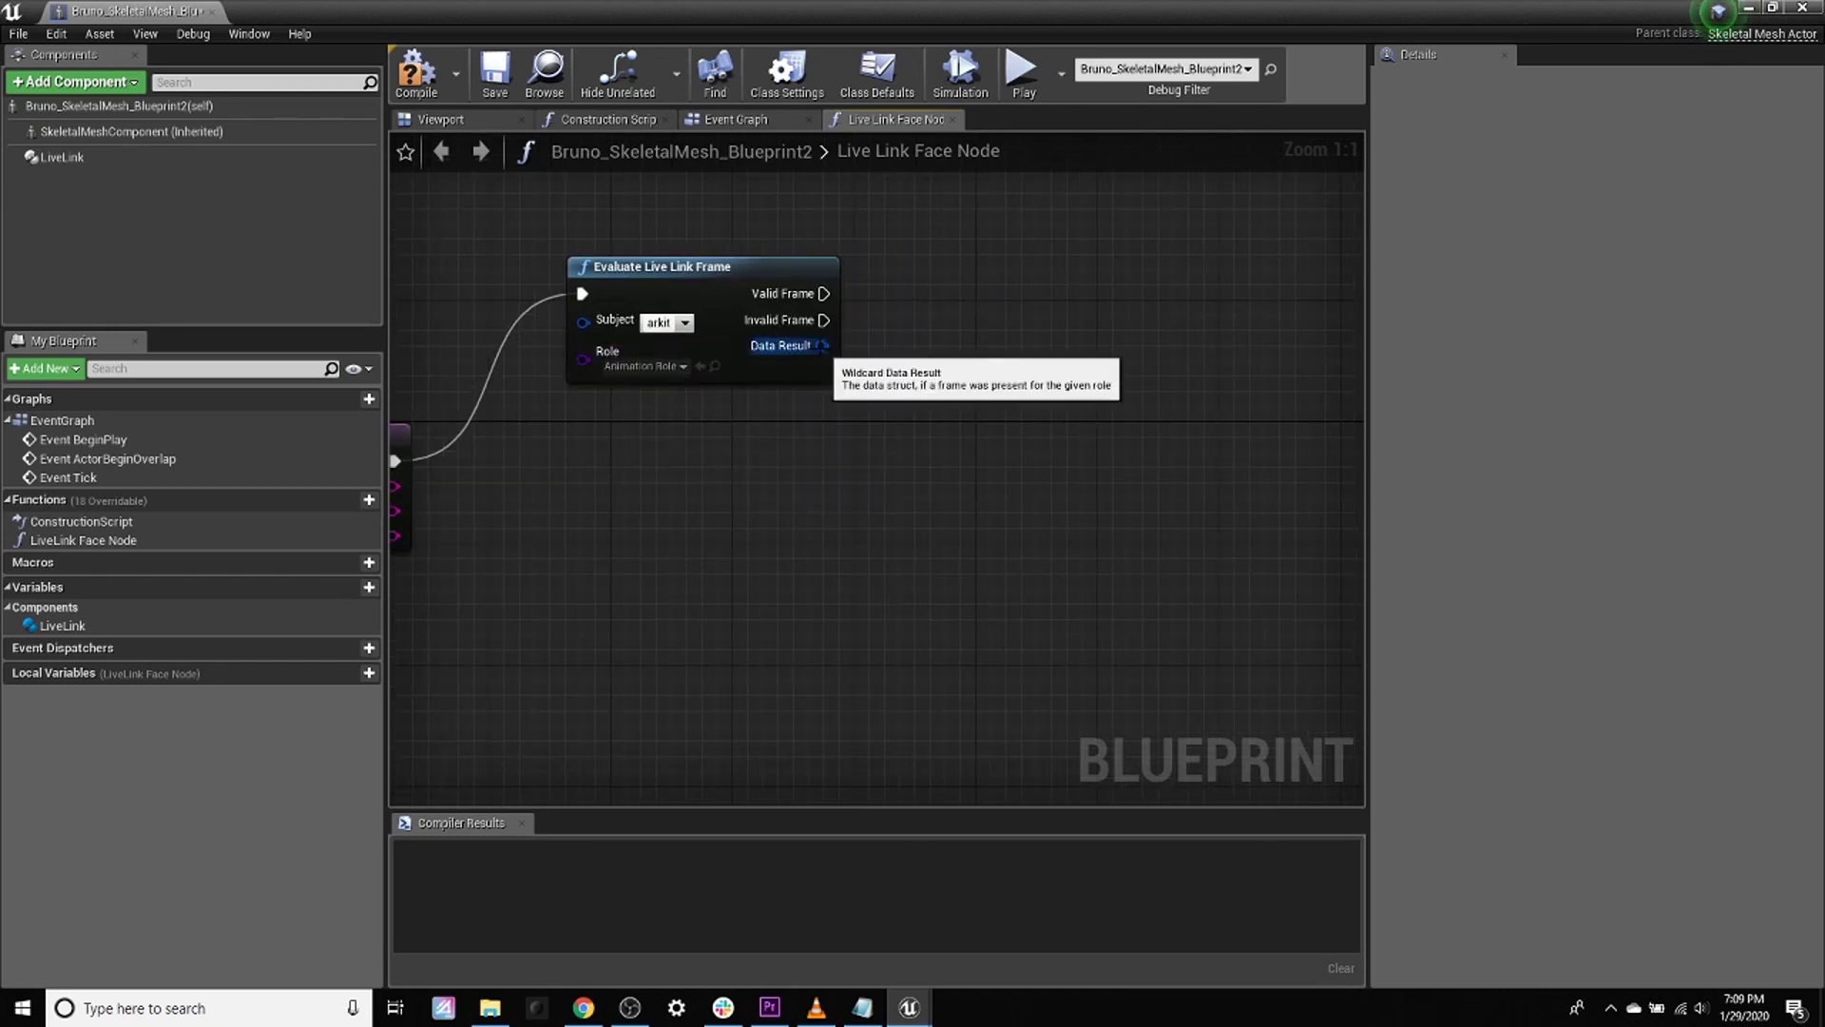
# Step: Add a Get Curves node fed by the Data Result output of Evaluate Live Link Frame
pyautogui.moveTo(821, 345); pyautogui.dragTo(947, 439)
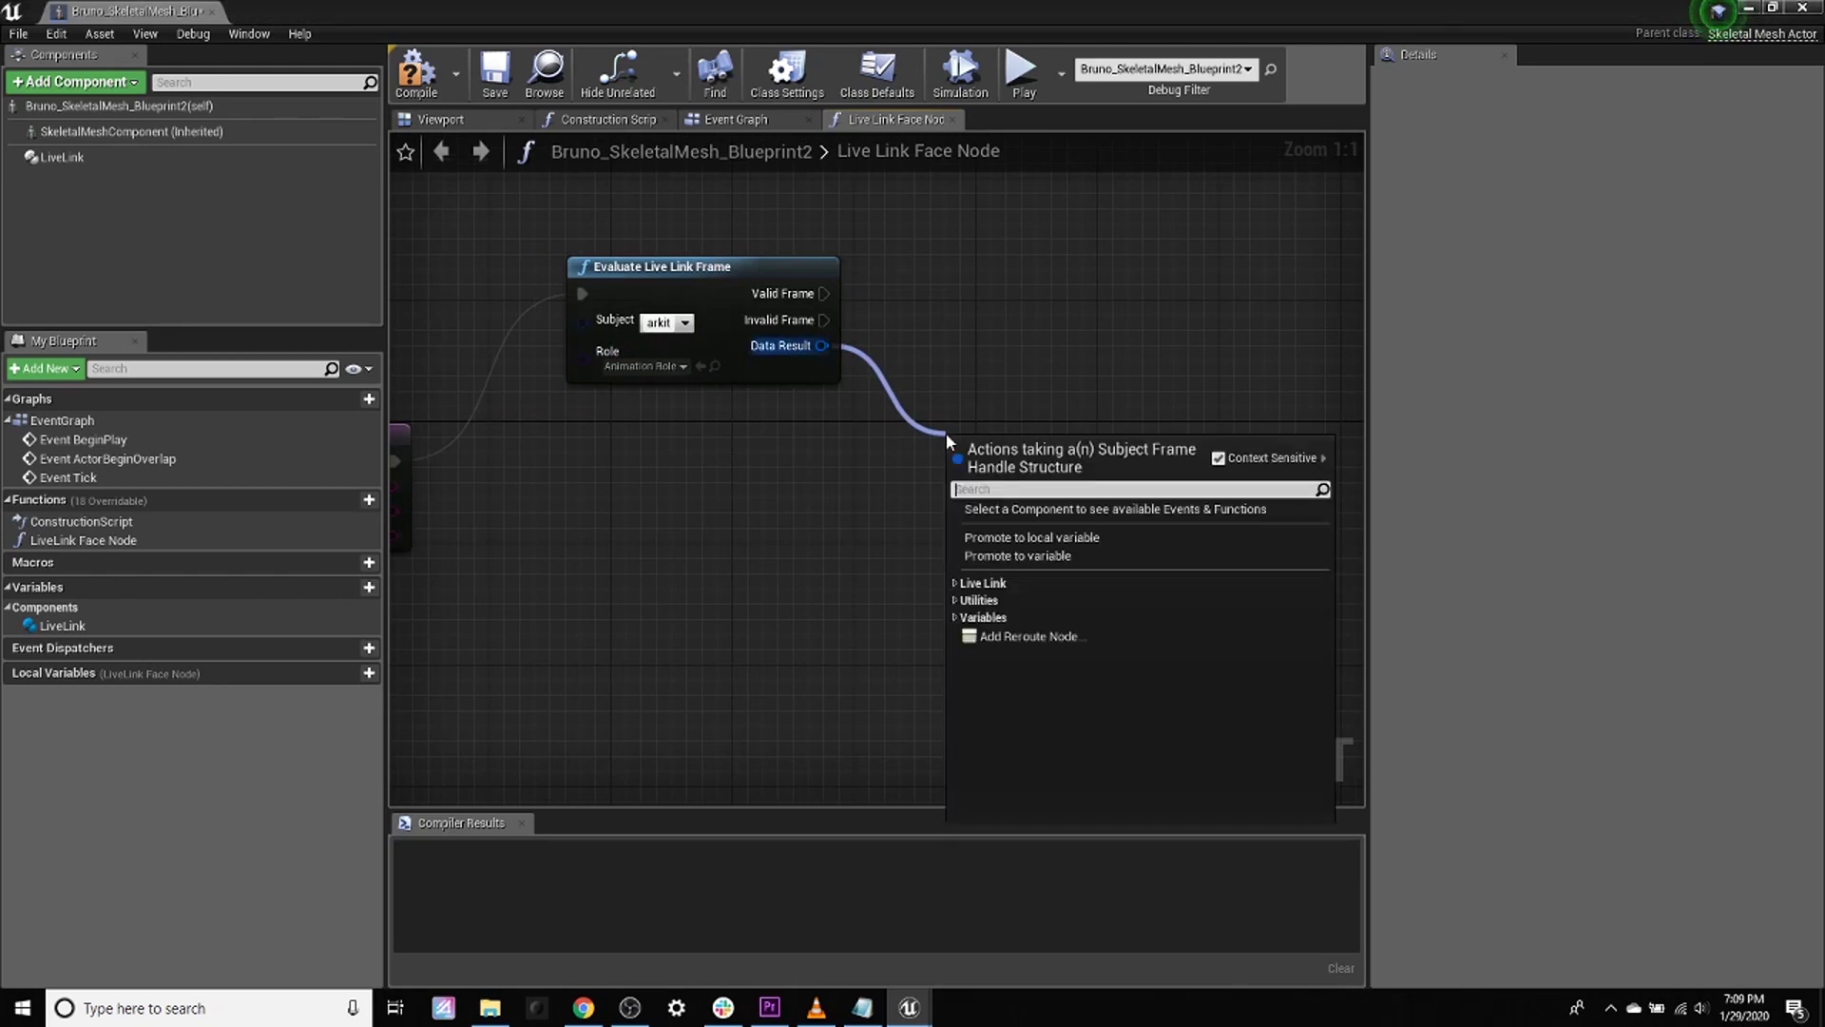
pyautogui.write('Cu')
pyautogui.press('Return')
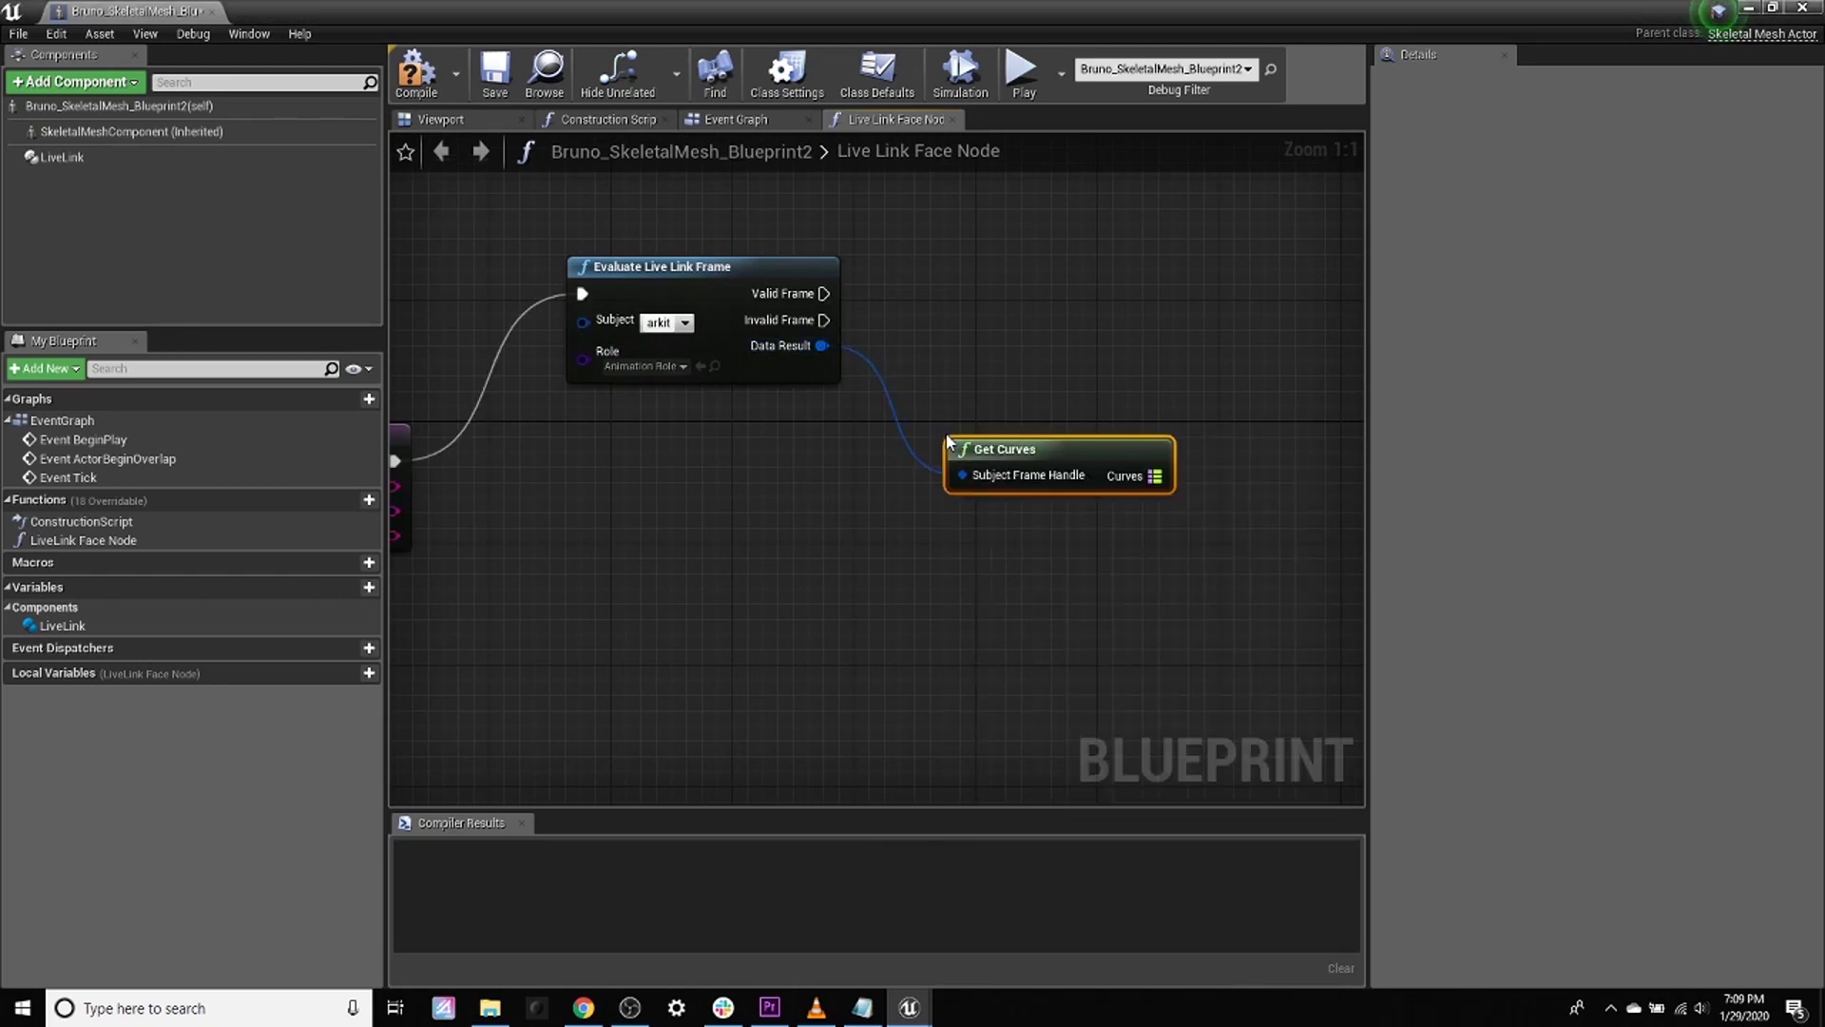
pyautogui.moveTo(1024, 449); pyautogui.dragTo(1009, 418)
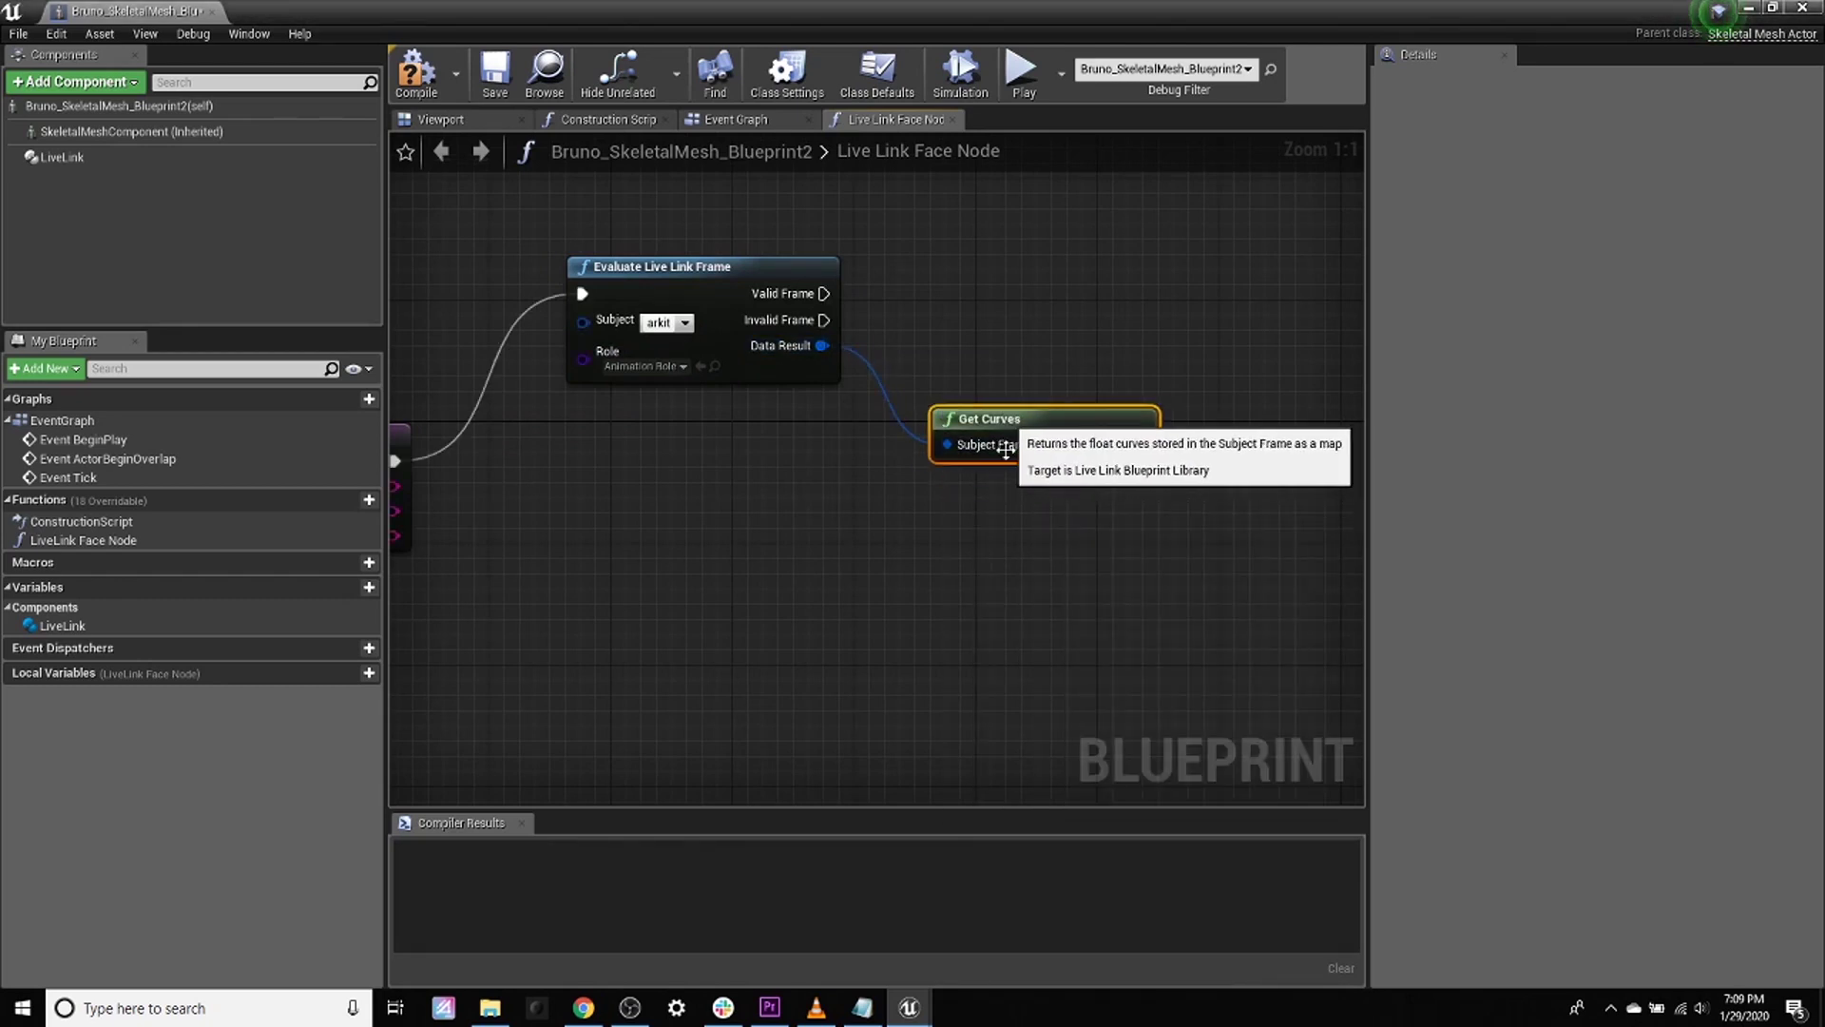
# Step: Add a Find node fed by the Curves output of the Get Curves node
pyautogui.moveTo(1017, 418); pyautogui.dragTo(868, 381, button='right')
pyautogui.moveTo(991, 408); pyautogui.dragTo(1083, 518)
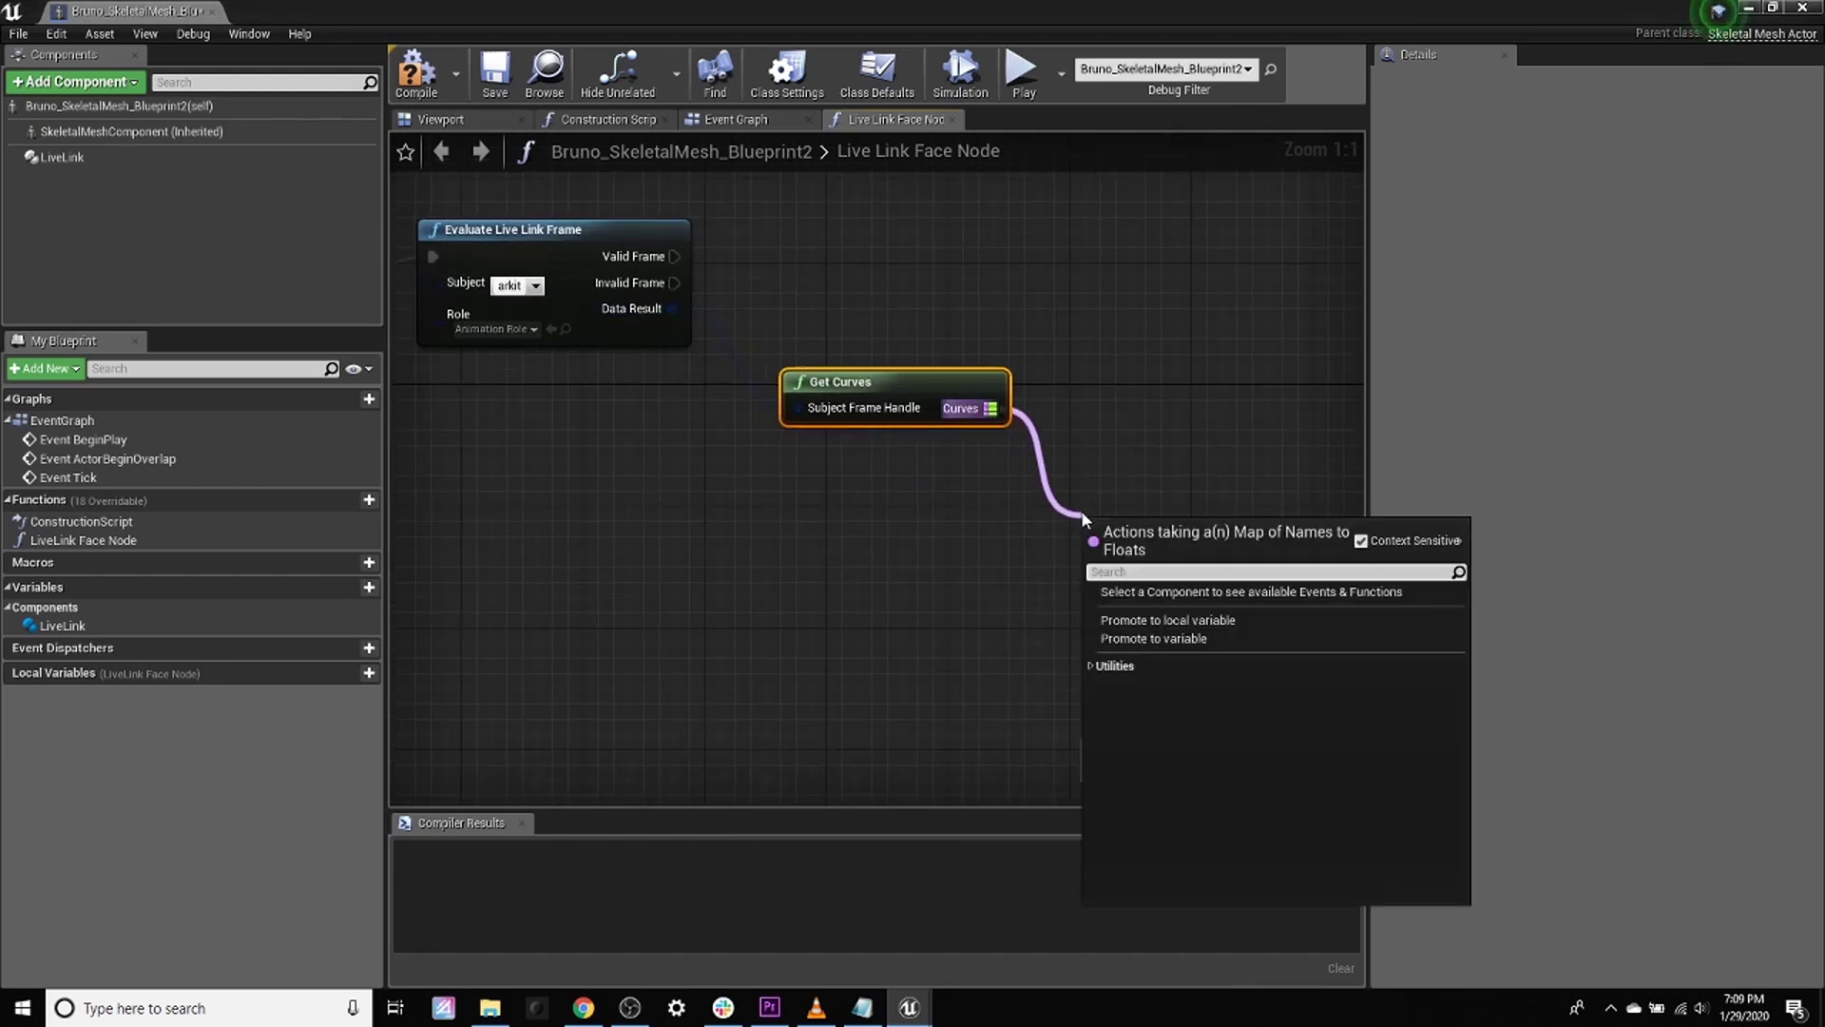
pyautogui.write('find')
pyautogui.press('Return')
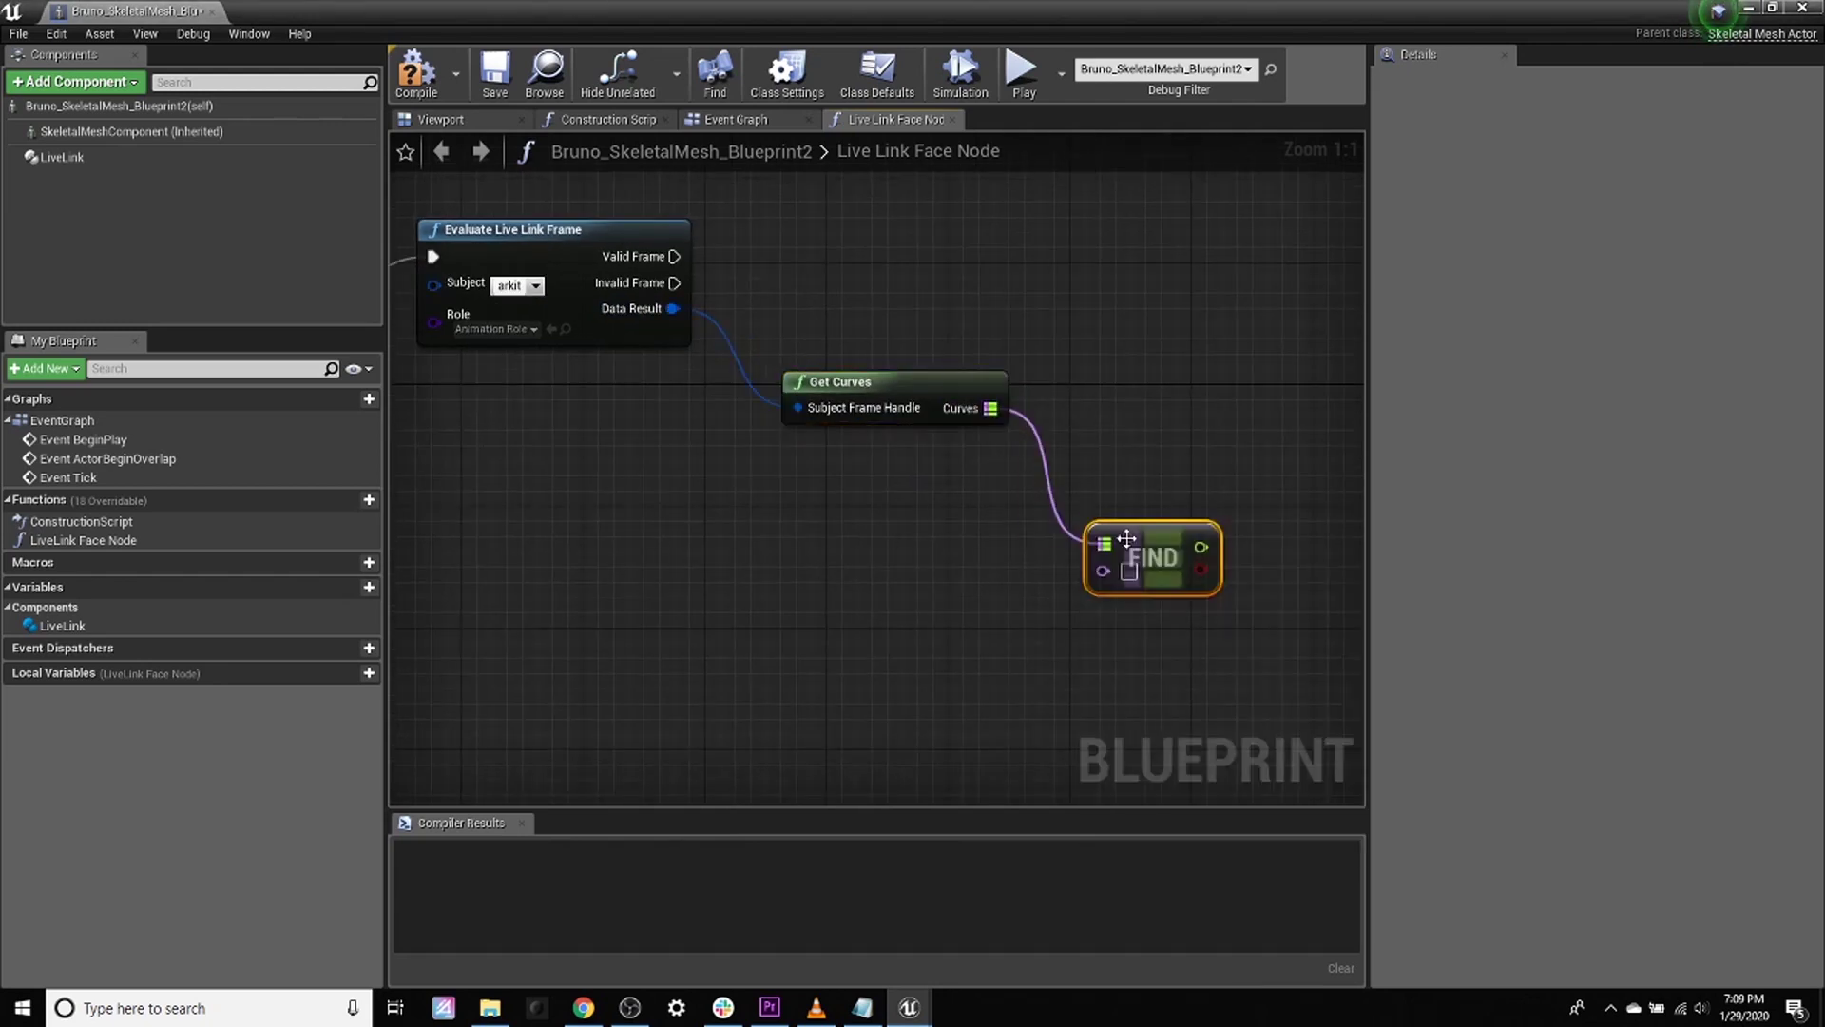
# Step: Add a float / float node to the Find node's value output and set its divisor to 100.0
pyautogui.moveTo(1204, 545); pyautogui.dragTo(744, 494, button='right')
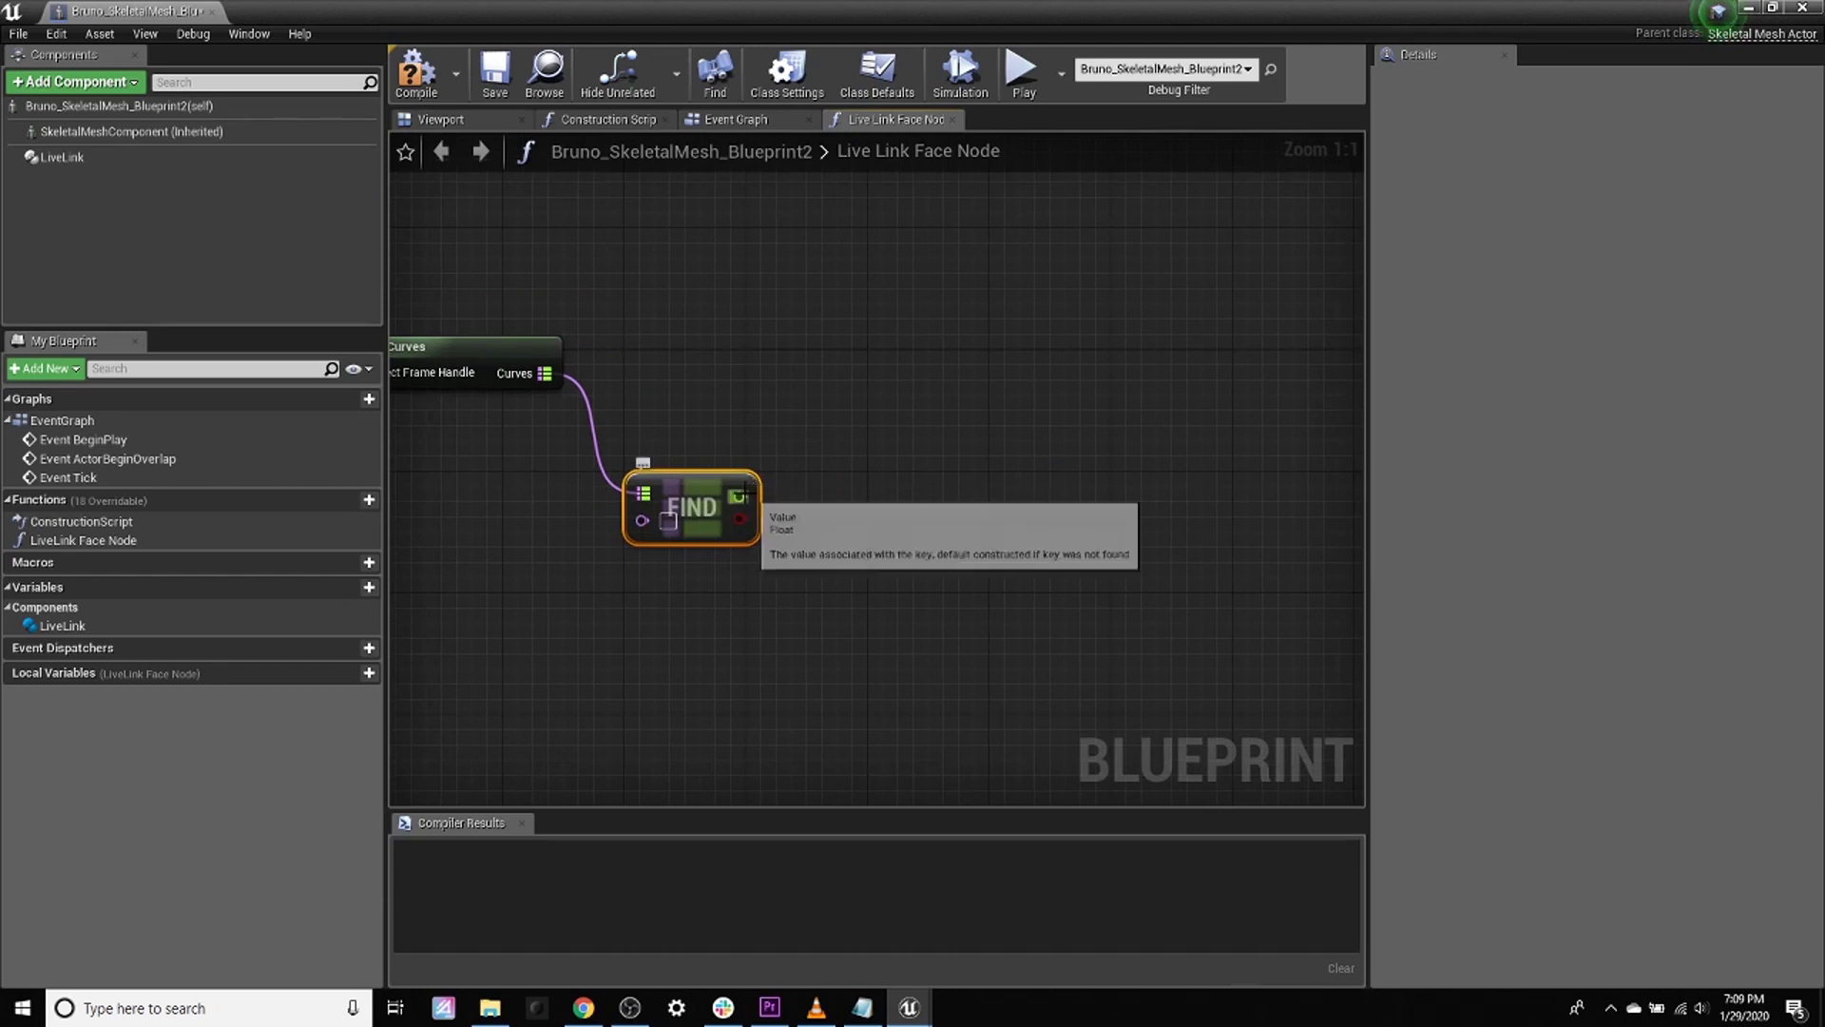
pyautogui.moveTo(741, 495); pyautogui.dragTo(873, 360)
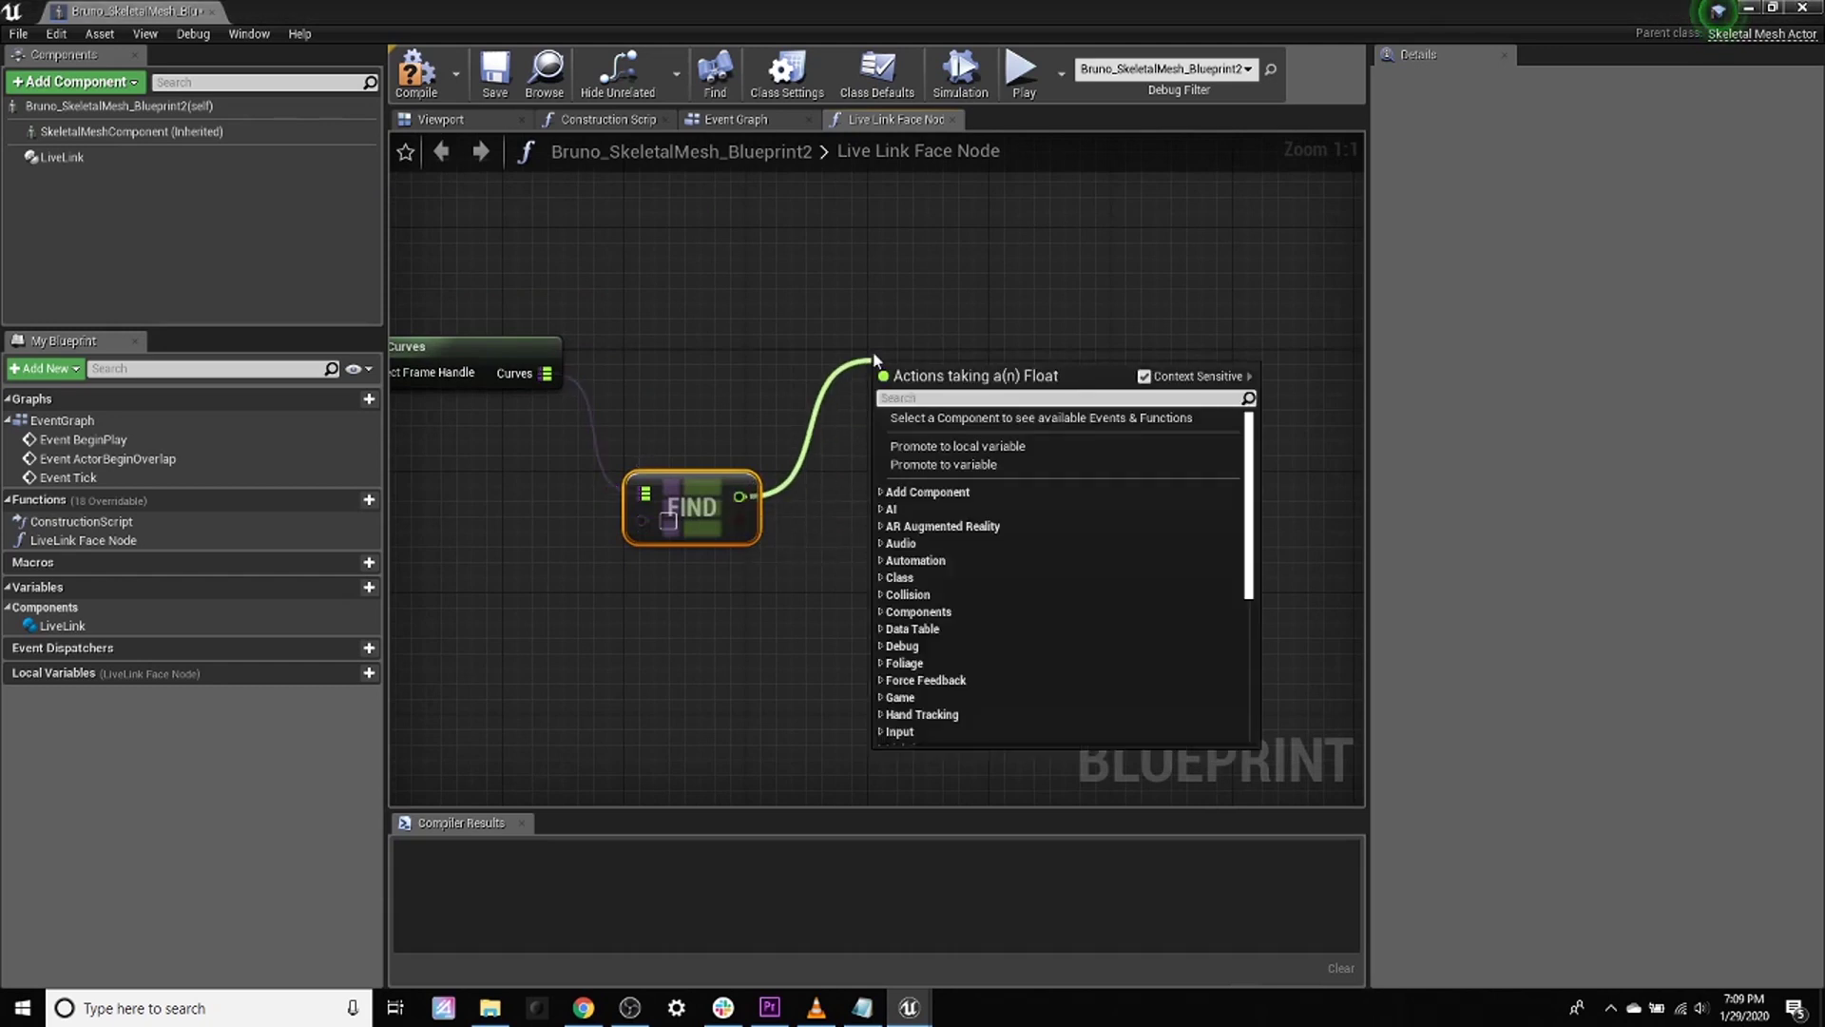
pyautogui.write('Floa')
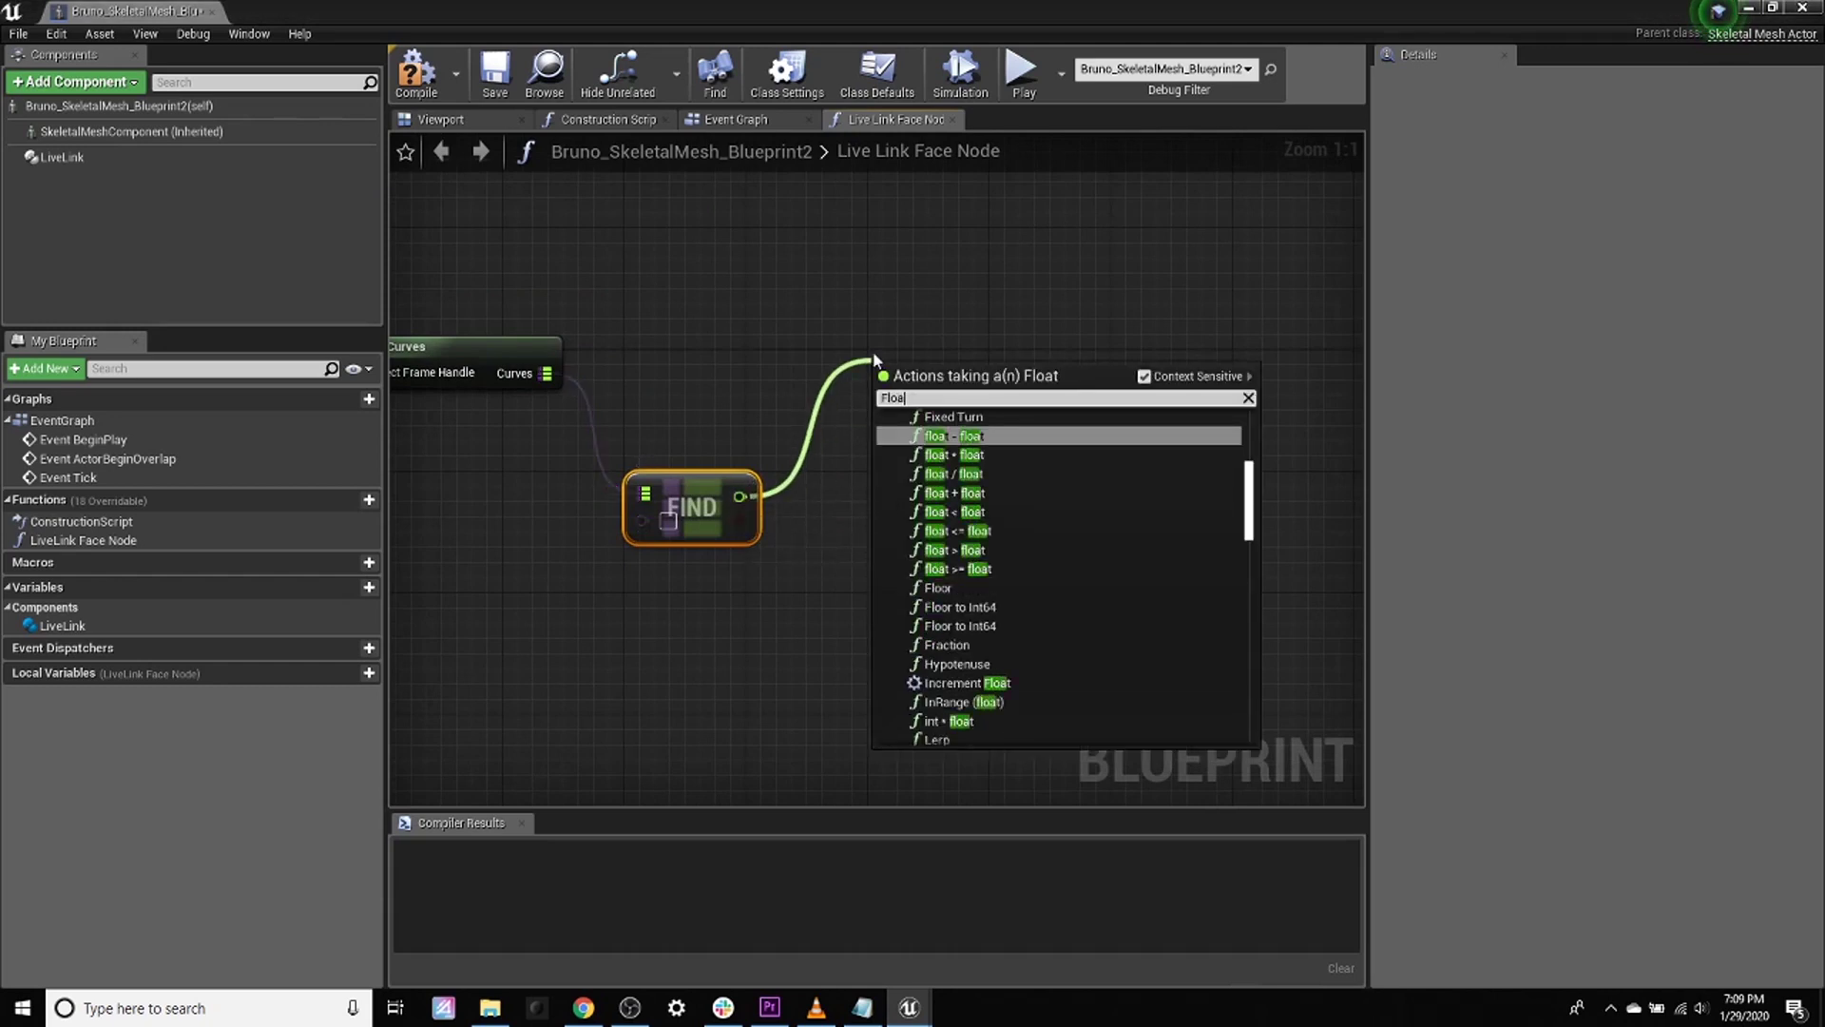
pyautogui.press('Down')
pyautogui.press('Down')
pyautogui.press('Return')
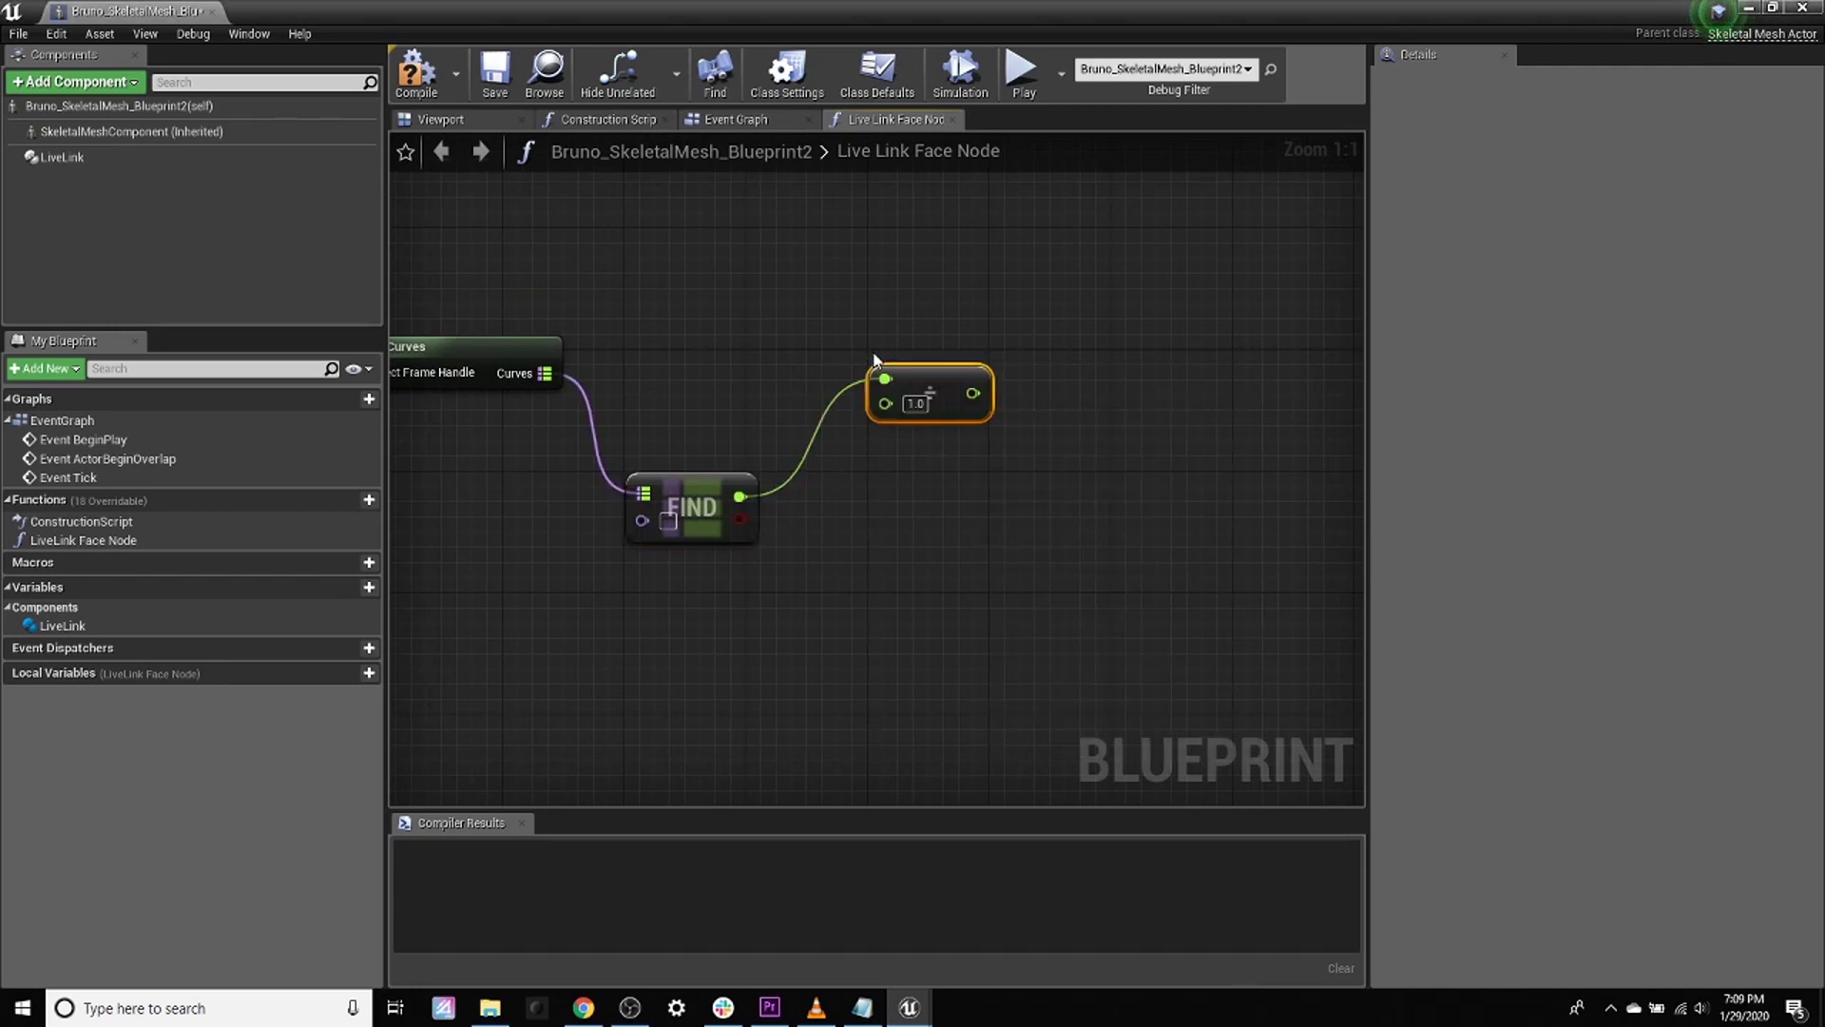
pyautogui.click(915, 404)
pyautogui.write('100.0')
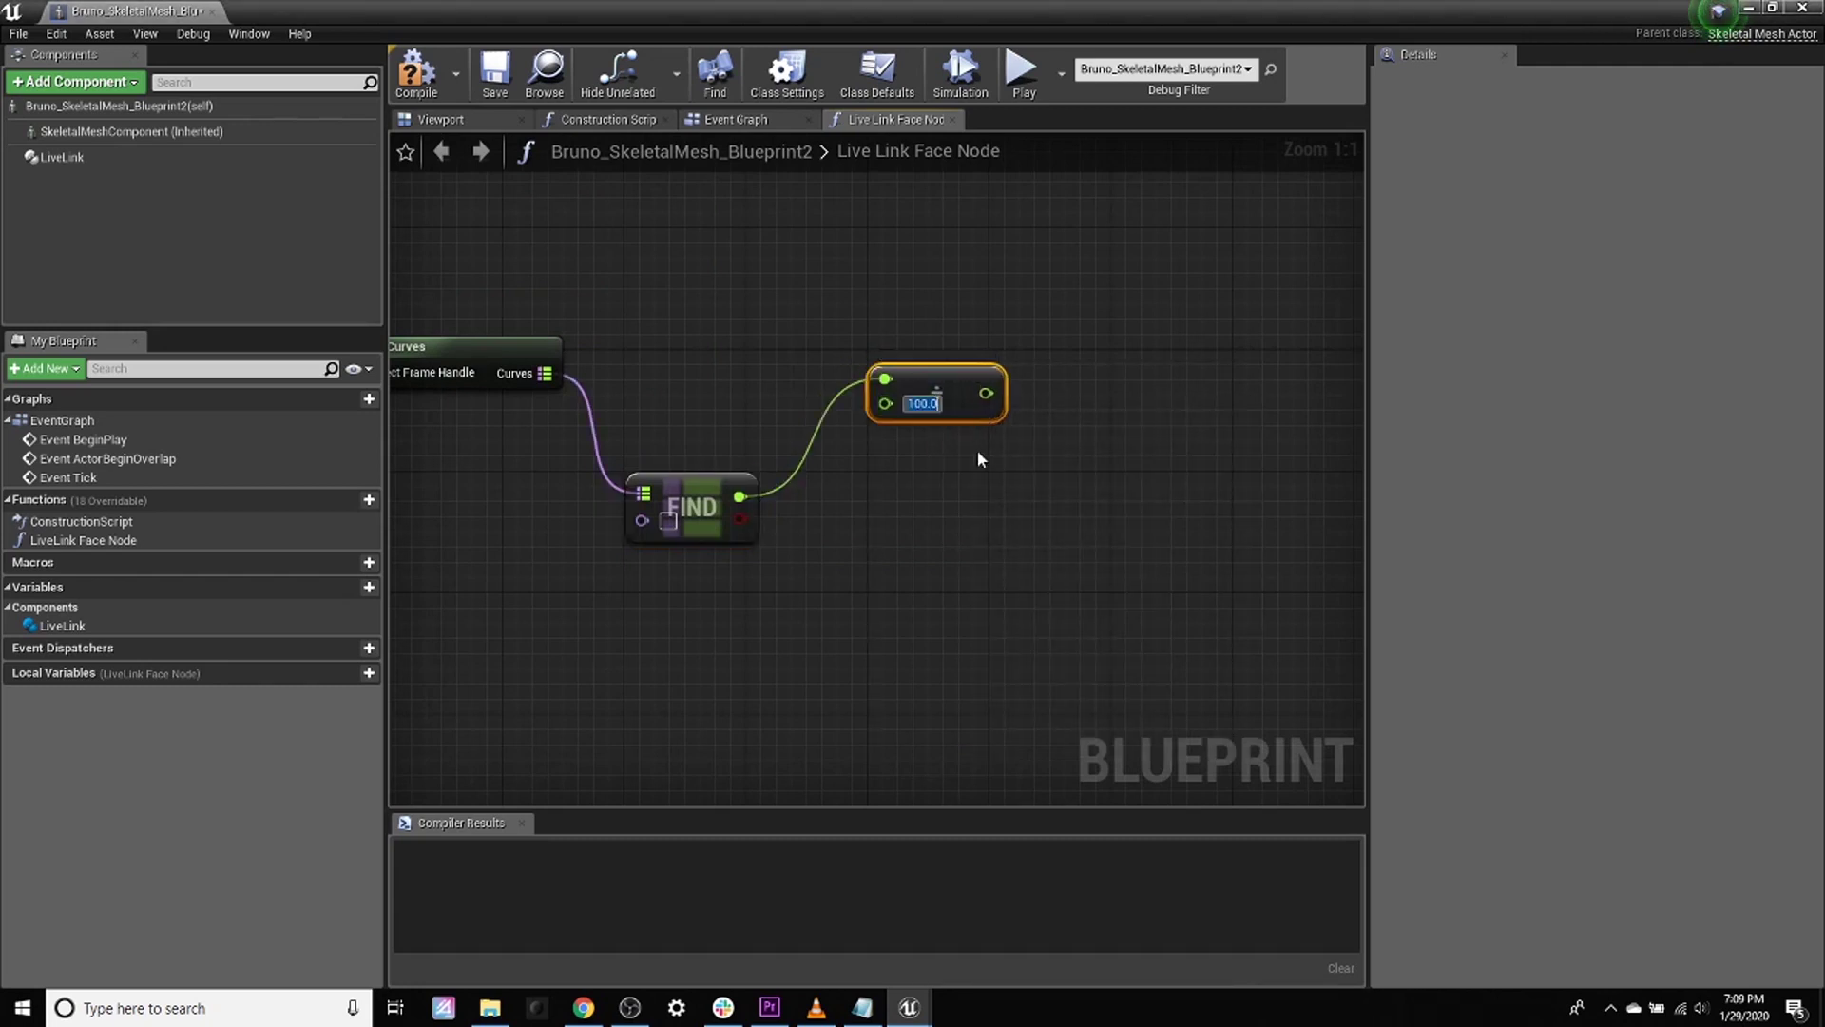
# Step: Add a Set Morph Target (SkeletalMeshComponent) node from the Valid Frame output of Evaluate Live Link Frame
pyautogui.moveTo(907, 489); pyautogui.dragTo(954, 573, button='right')
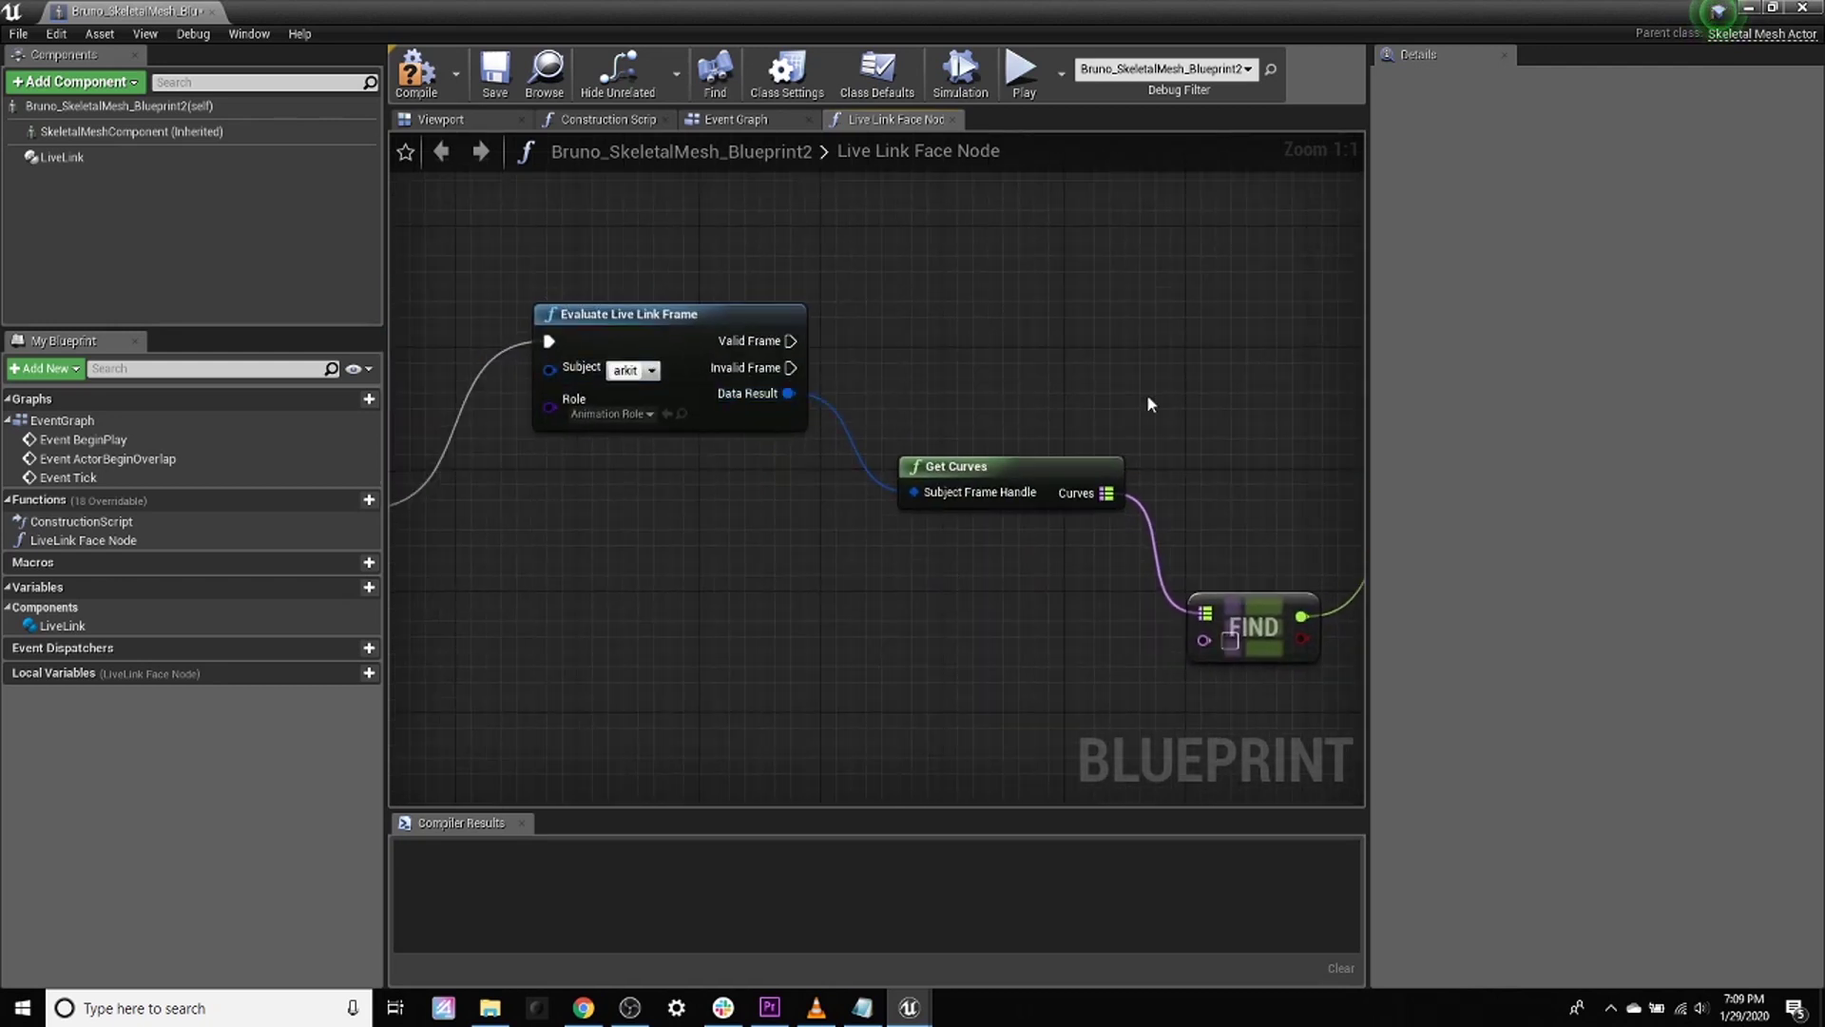
pyautogui.moveTo(1147, 394); pyautogui.dragTo(1002, 354, button='right')
pyautogui.moveTo(648, 300); pyautogui.dragTo(787, 558)
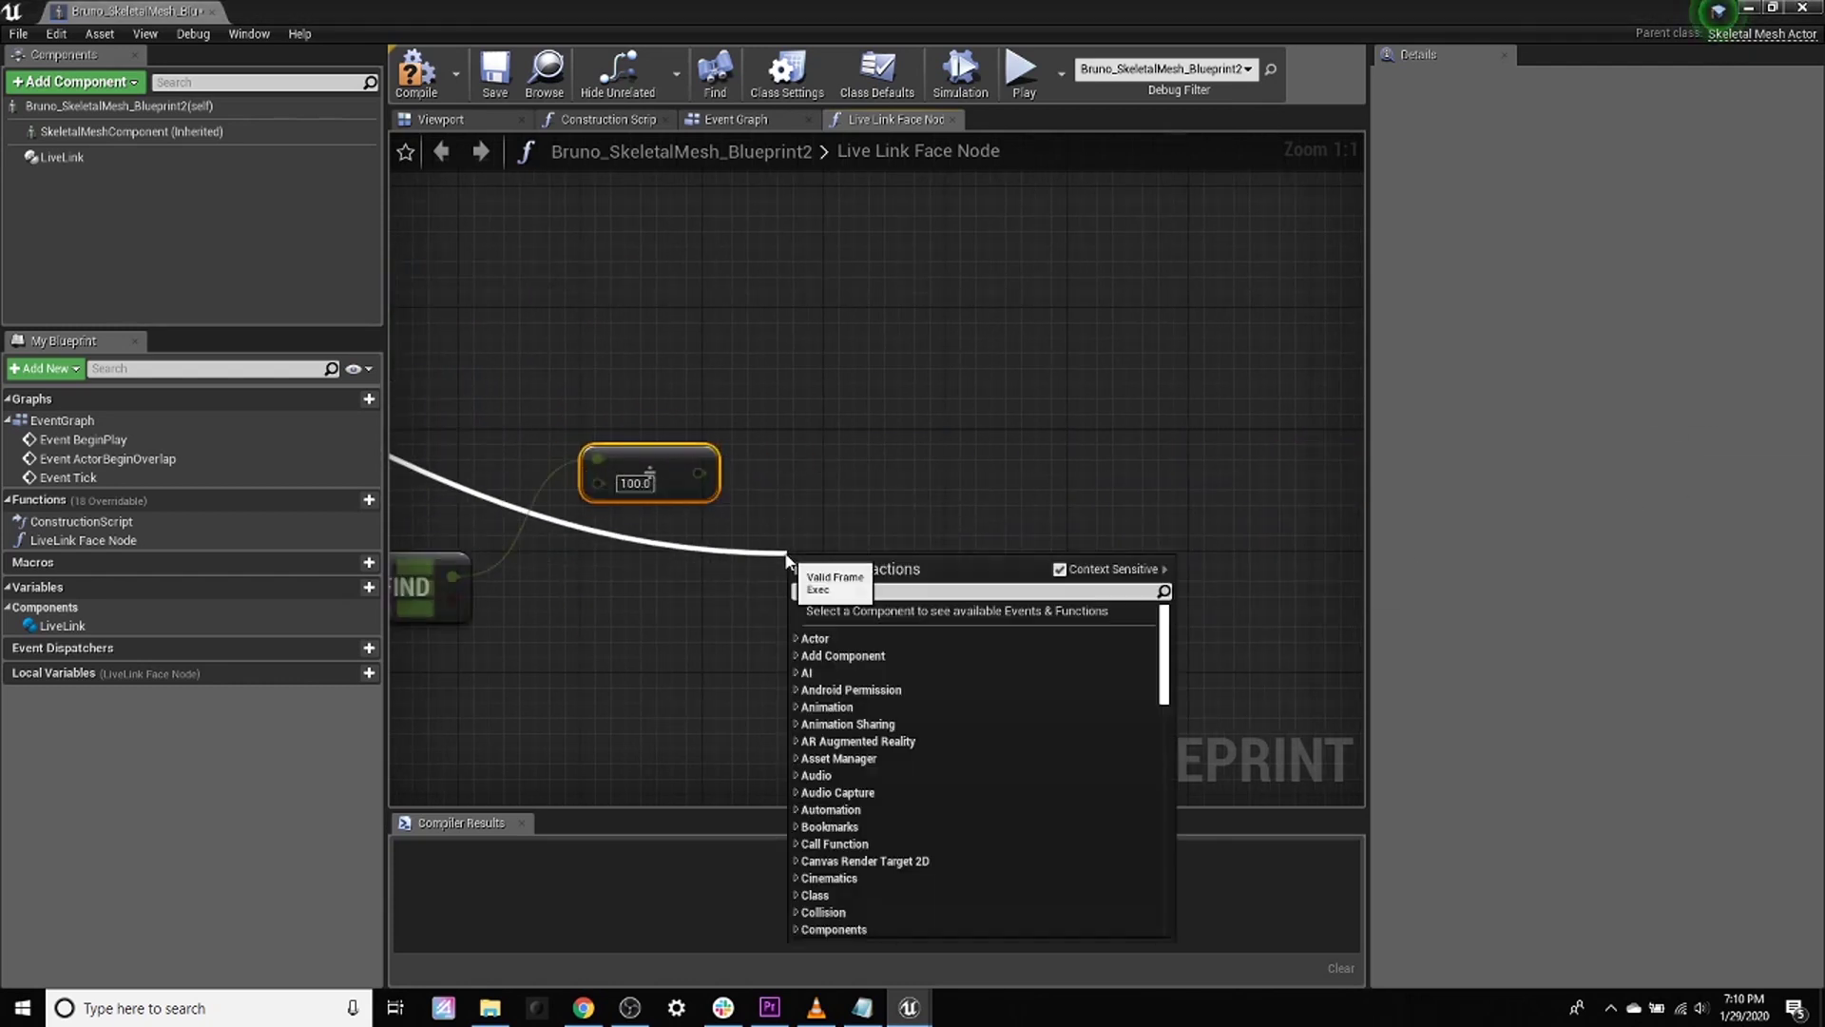
pyautogui.write('get')
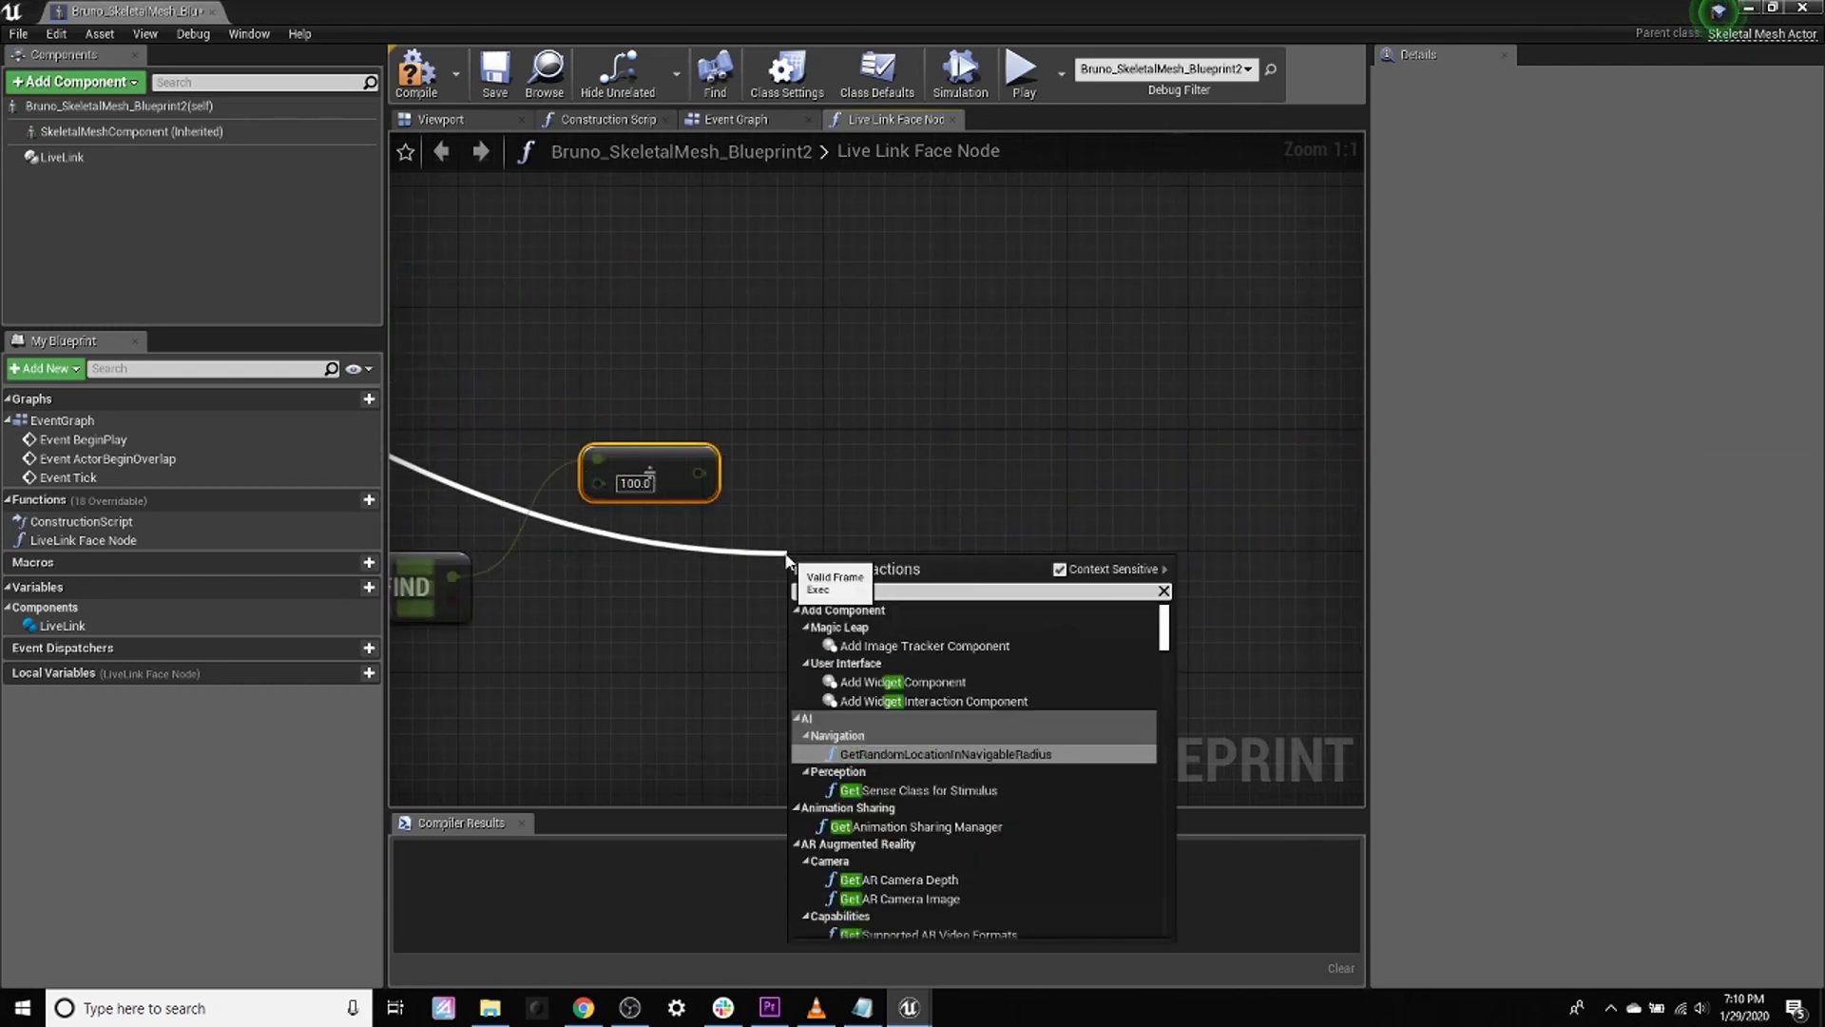
pyautogui.write(' morph')
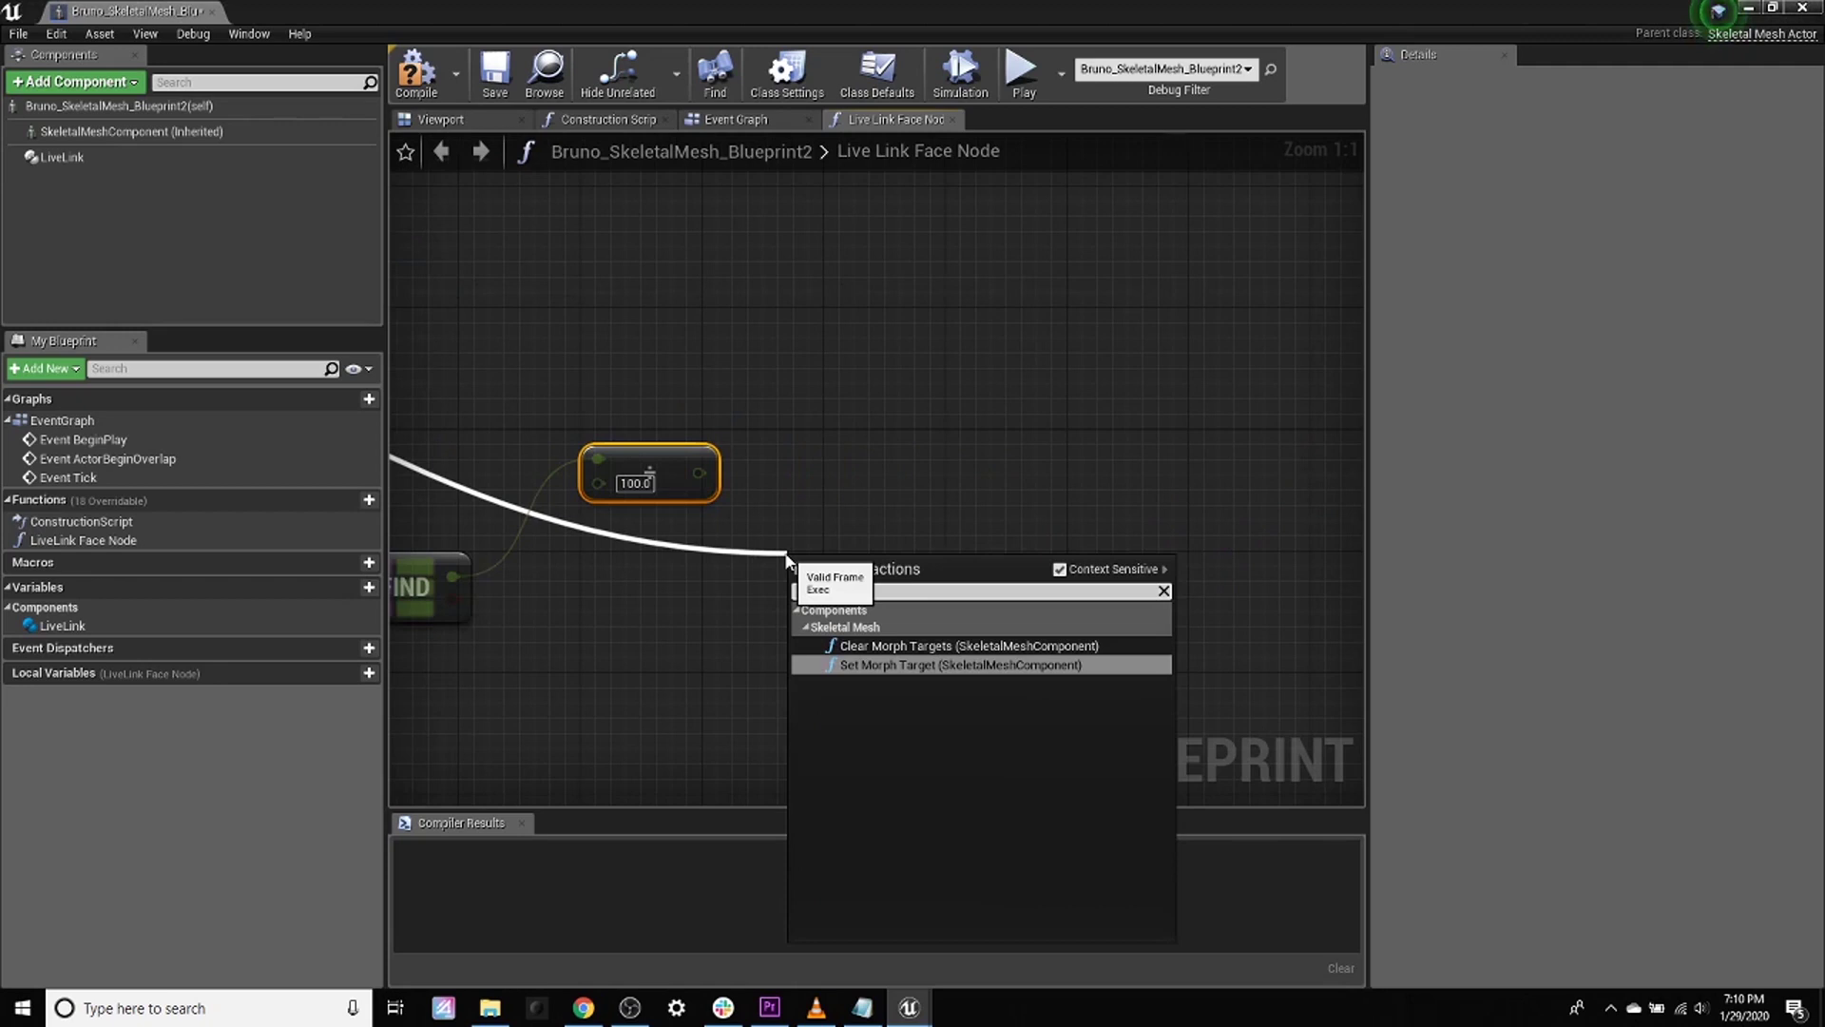
pyautogui.press('Return')
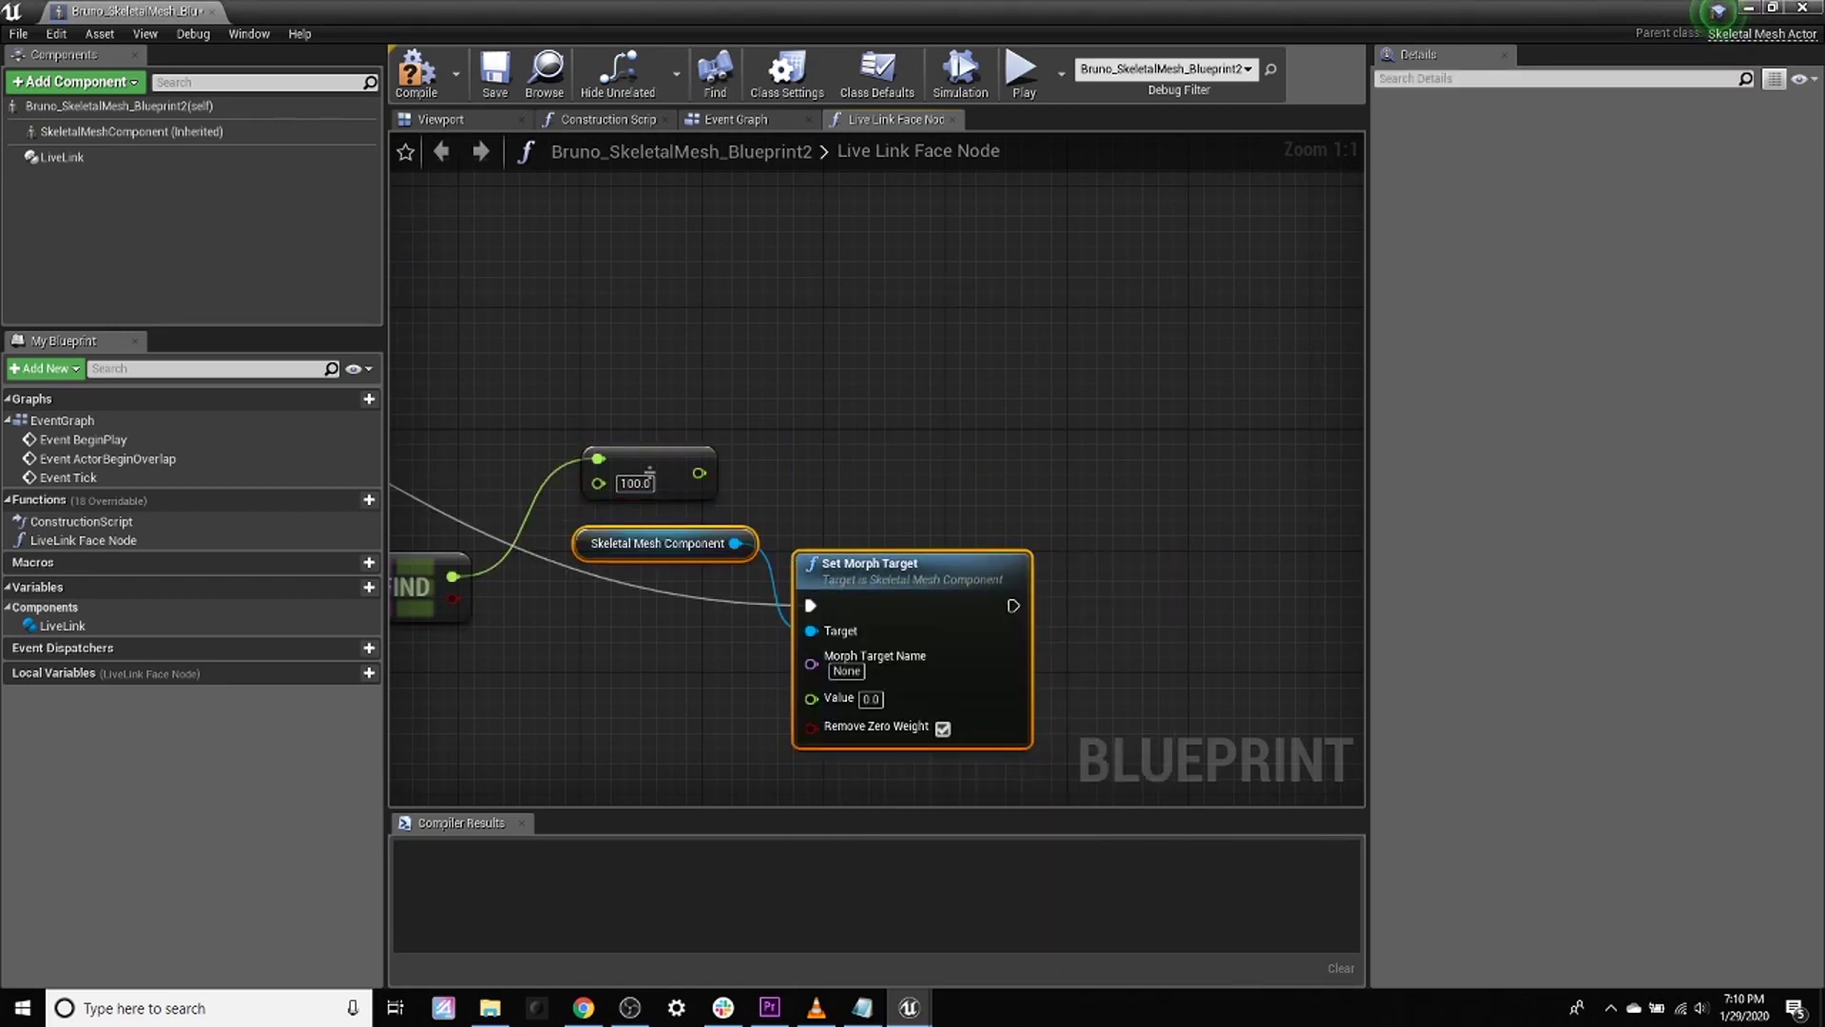
# Step: Rearrange the Set Morph Target and Skeletal Mesh Component nodes and connect the division result to Set Morph Target's Value input
pyautogui.moveTo(692, 647); pyautogui.dragTo(858, 481, button='right')
pyautogui.click(1039, 407)
pyautogui.moveTo(1039, 408); pyautogui.dragTo(1051, 448)
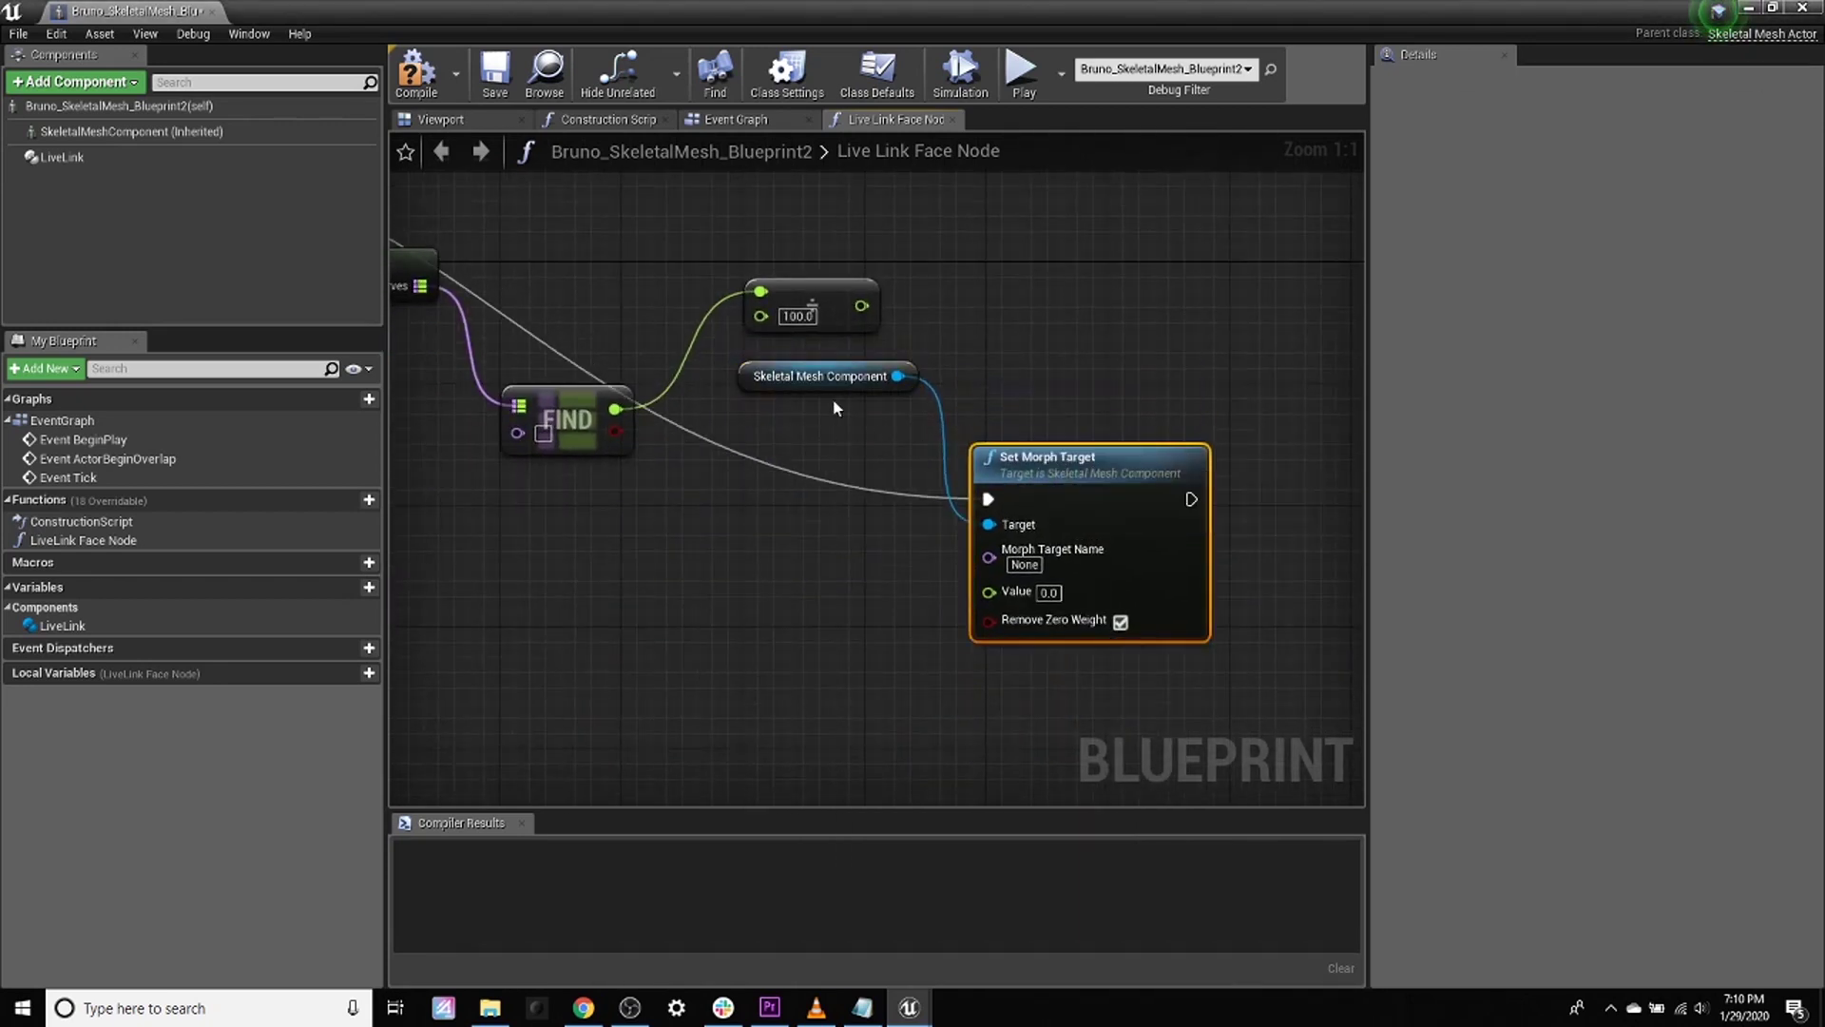
pyautogui.moveTo(812, 372); pyautogui.dragTo(670, 561)
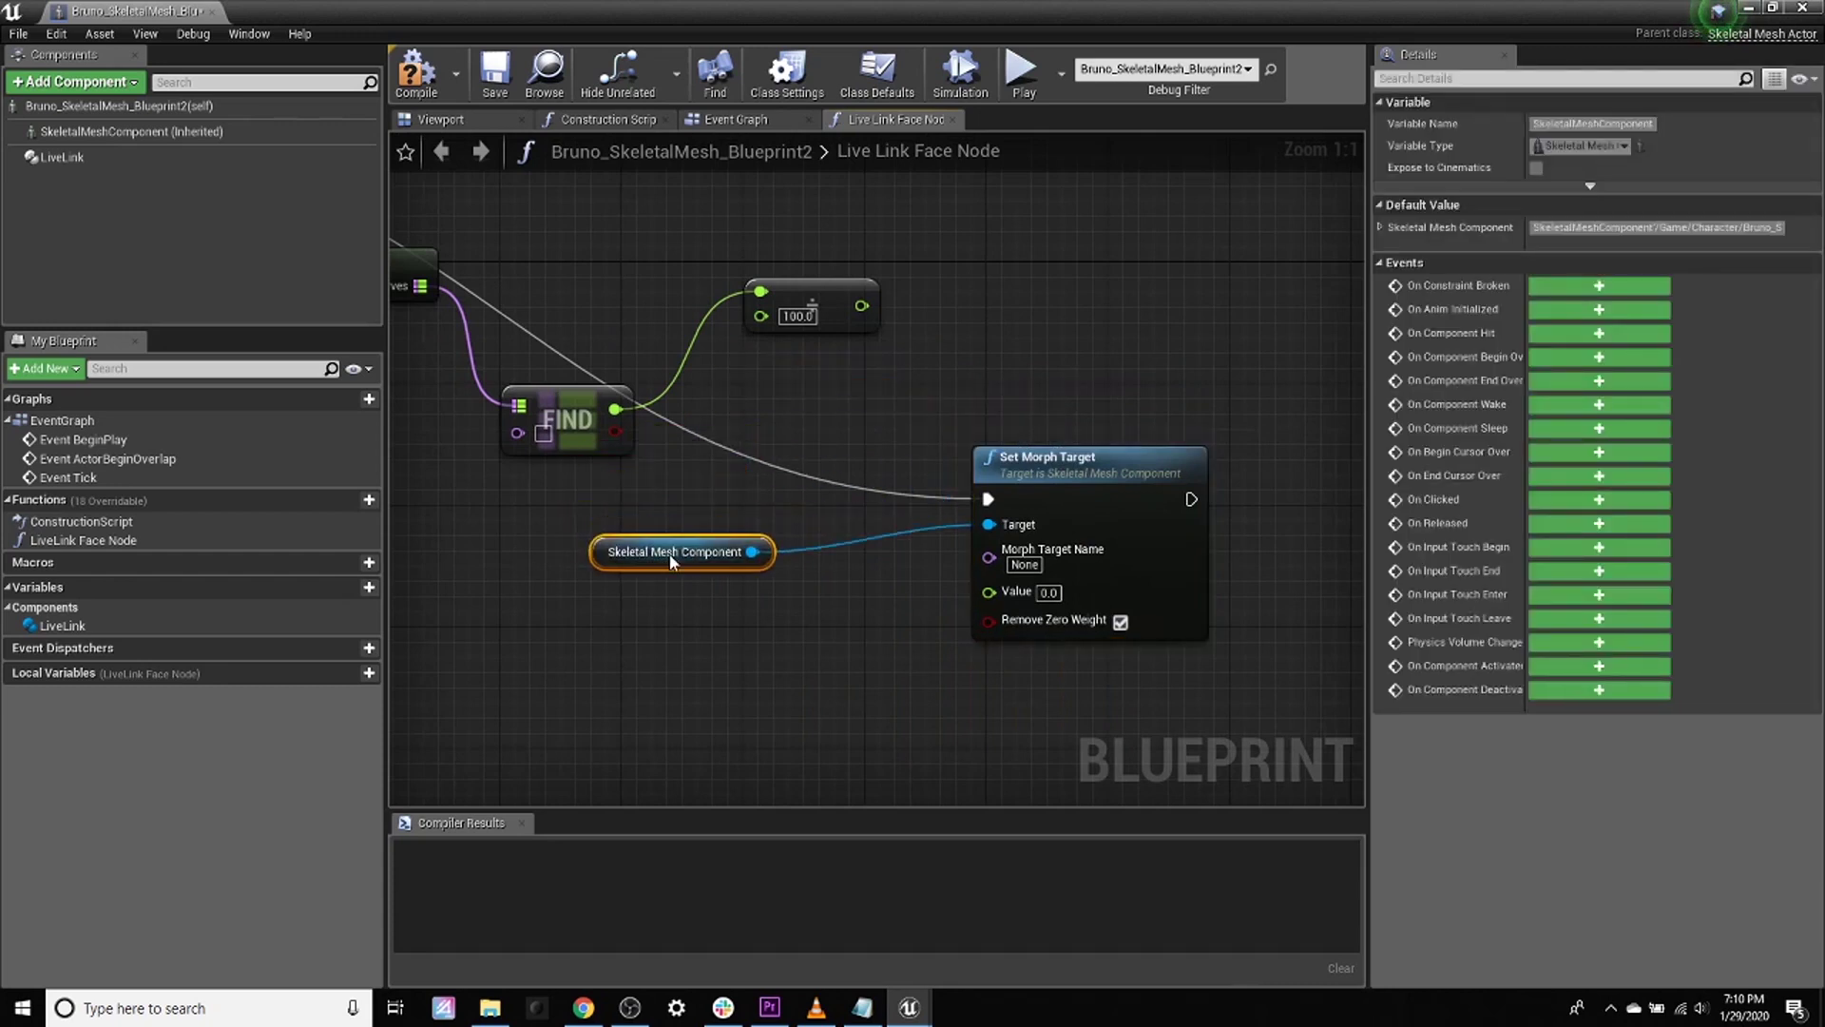
pyautogui.moveTo(861, 305); pyautogui.dragTo(991, 593)
# Step: Connect the function's Curve Name input to the Find node's key through a string-to-name conversion and tidy the conversion node
pyautogui.moveTo(496, 560); pyautogui.dragTo(772, 553, button='right')
pyautogui.moveTo(891, 525); pyautogui.dragTo(903, 463, button='right')
pyautogui.moveTo(1061, 531); pyautogui.dragTo(781, 491, button='right')
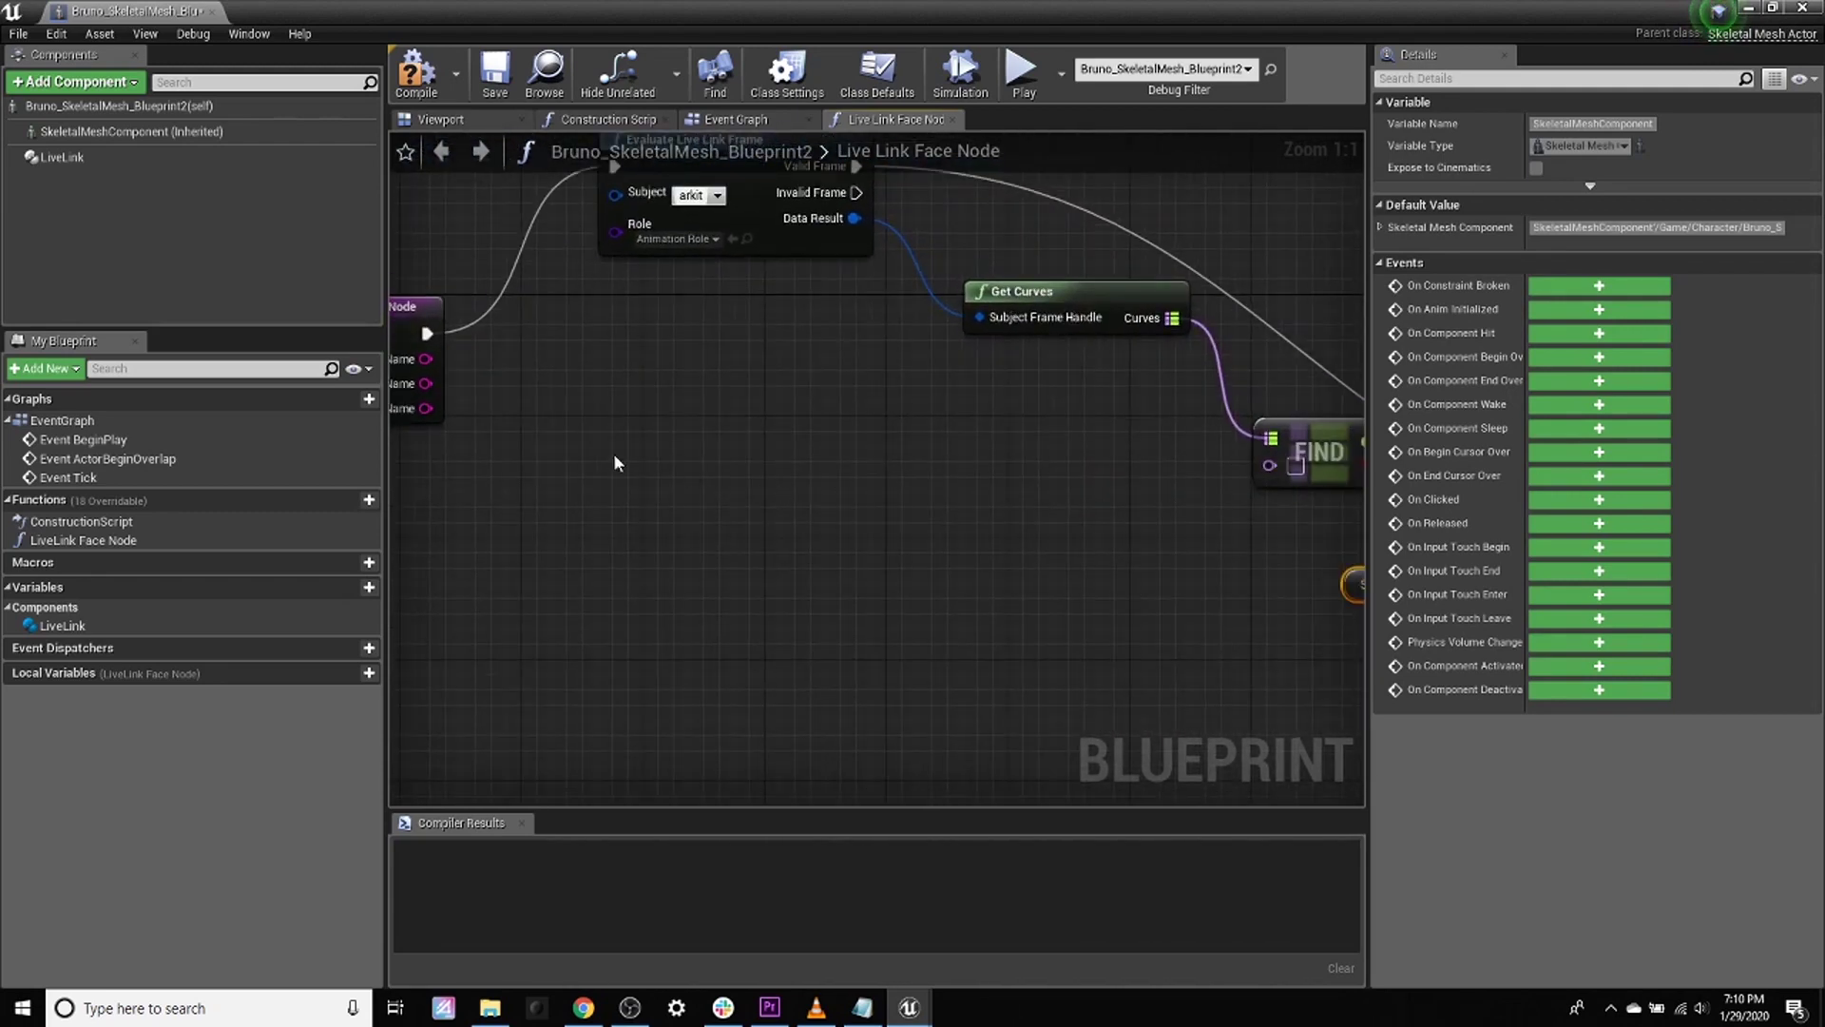
pyautogui.moveTo(438, 380); pyautogui.dragTo(500, 389, button='right')
pyautogui.moveTo(487, 391); pyautogui.dragTo(1328, 471)
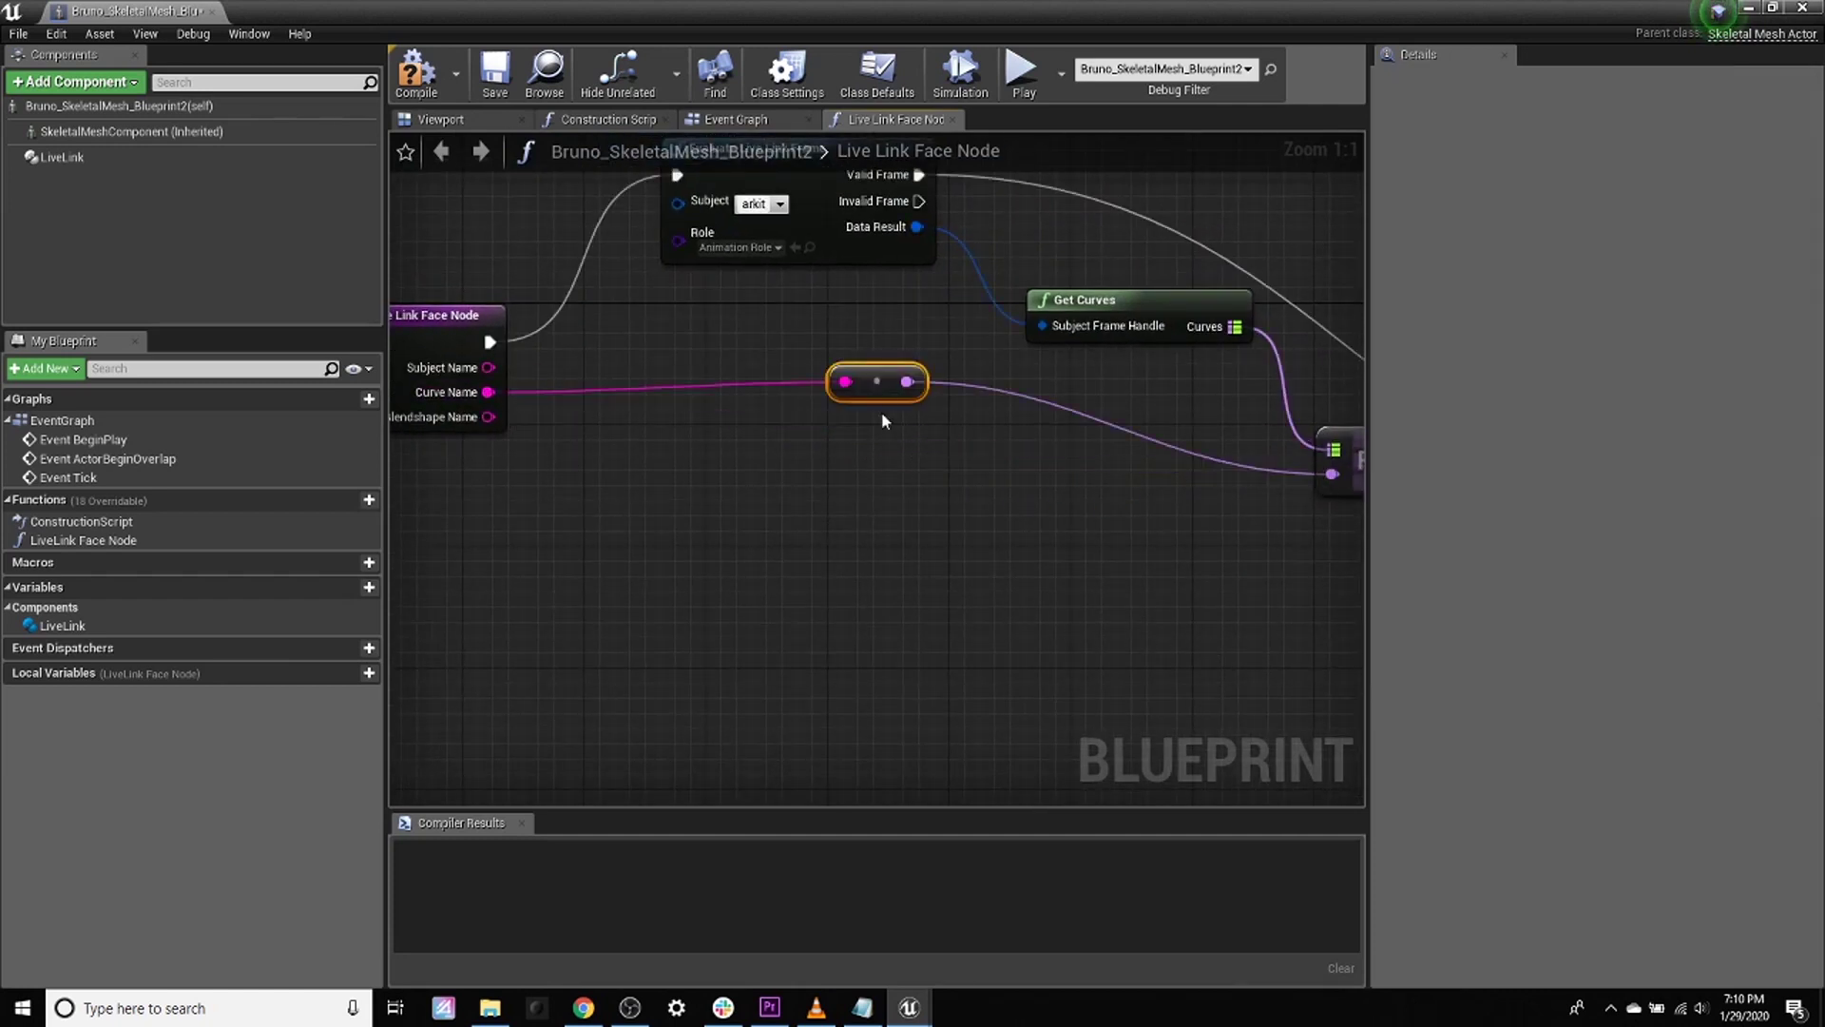
pyautogui.moveTo(868, 382); pyautogui.dragTo(854, 398)
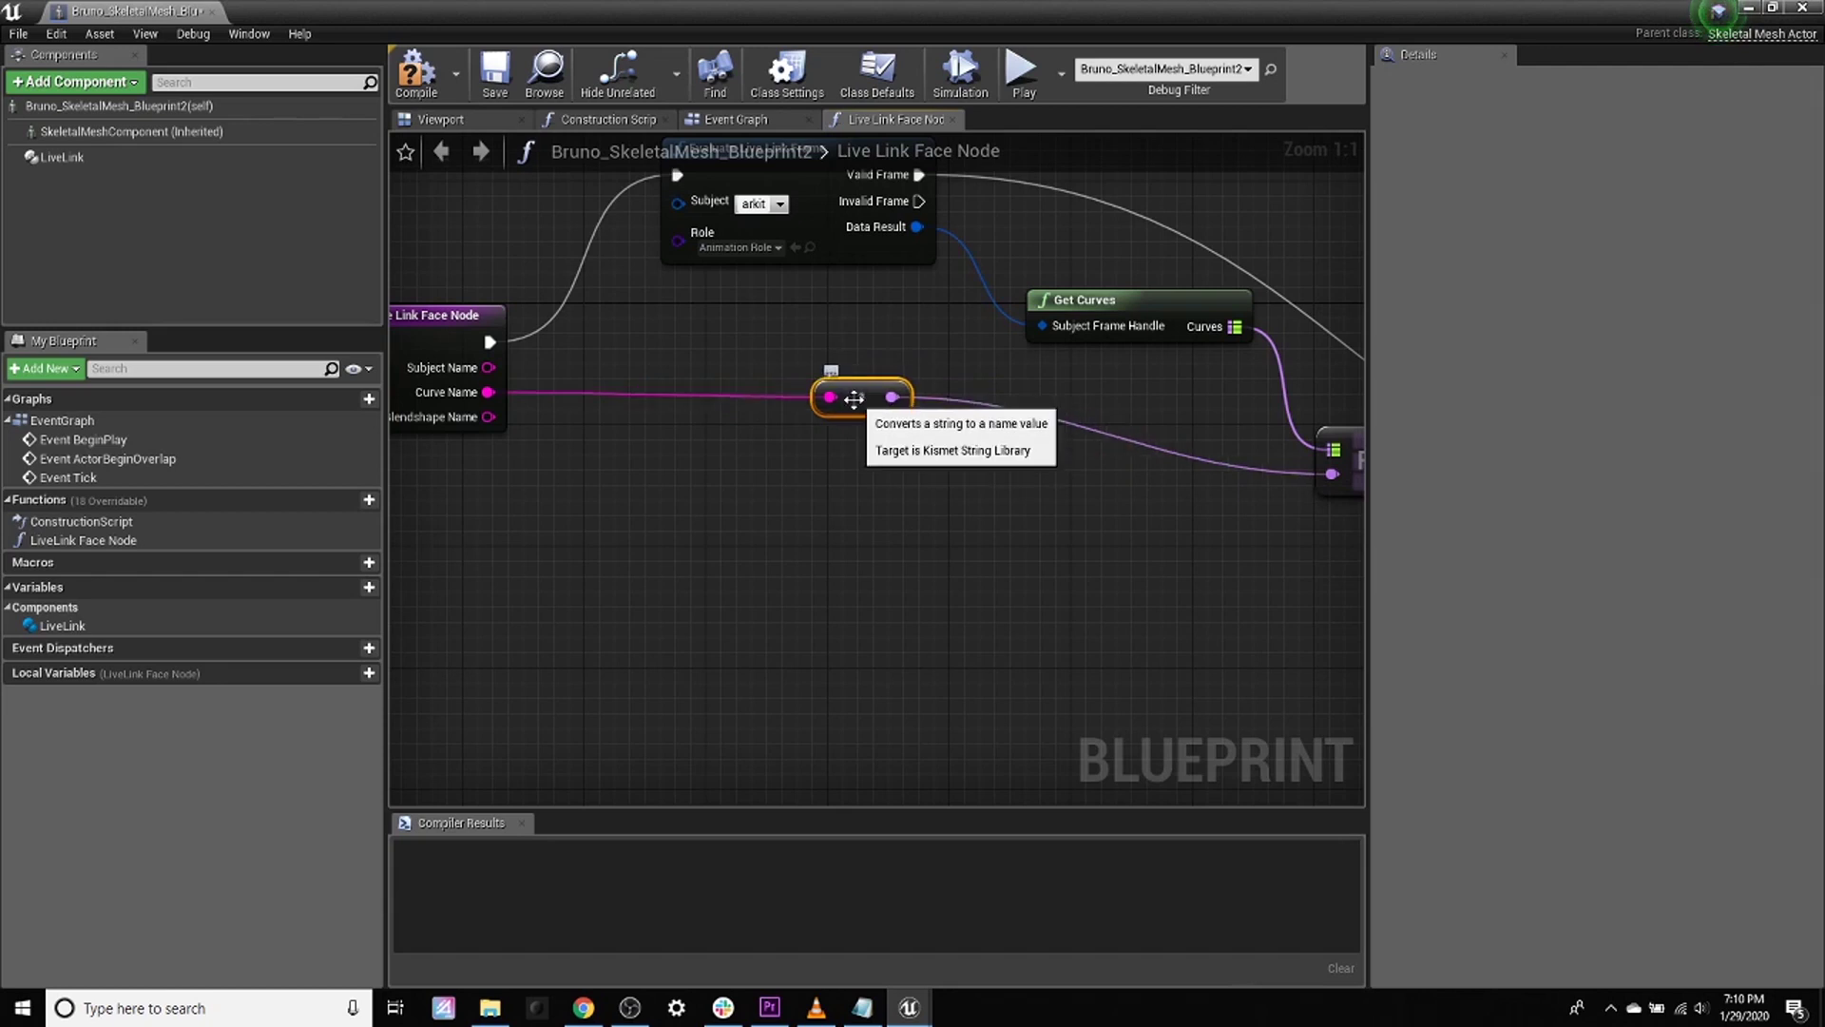
# Step: Duplicate the string-to-name conversion node and use it to connect Blendshape Name to Set Morph Target's Morph Target Name input
pyautogui.hotkey('ctrl', 'c')
pyautogui.hotkey('ctrl', 'v')
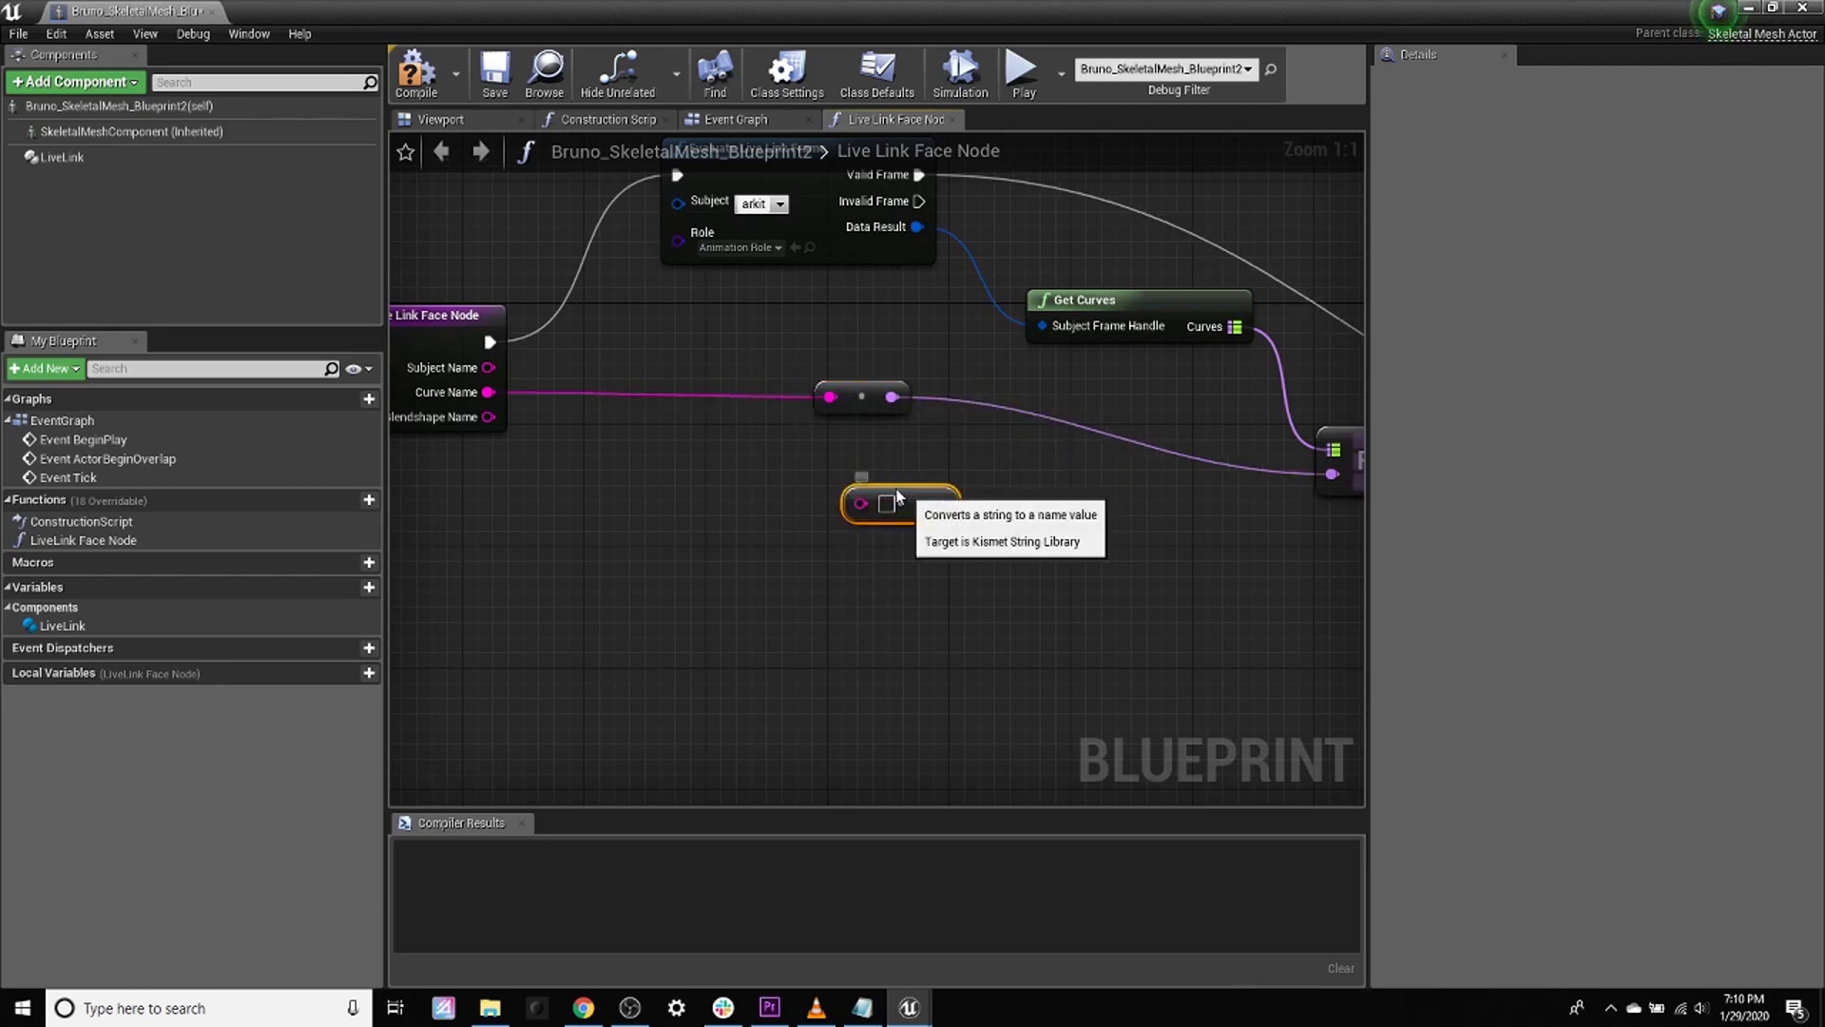
pyautogui.moveTo(488, 417); pyautogui.dragTo(799, 502)
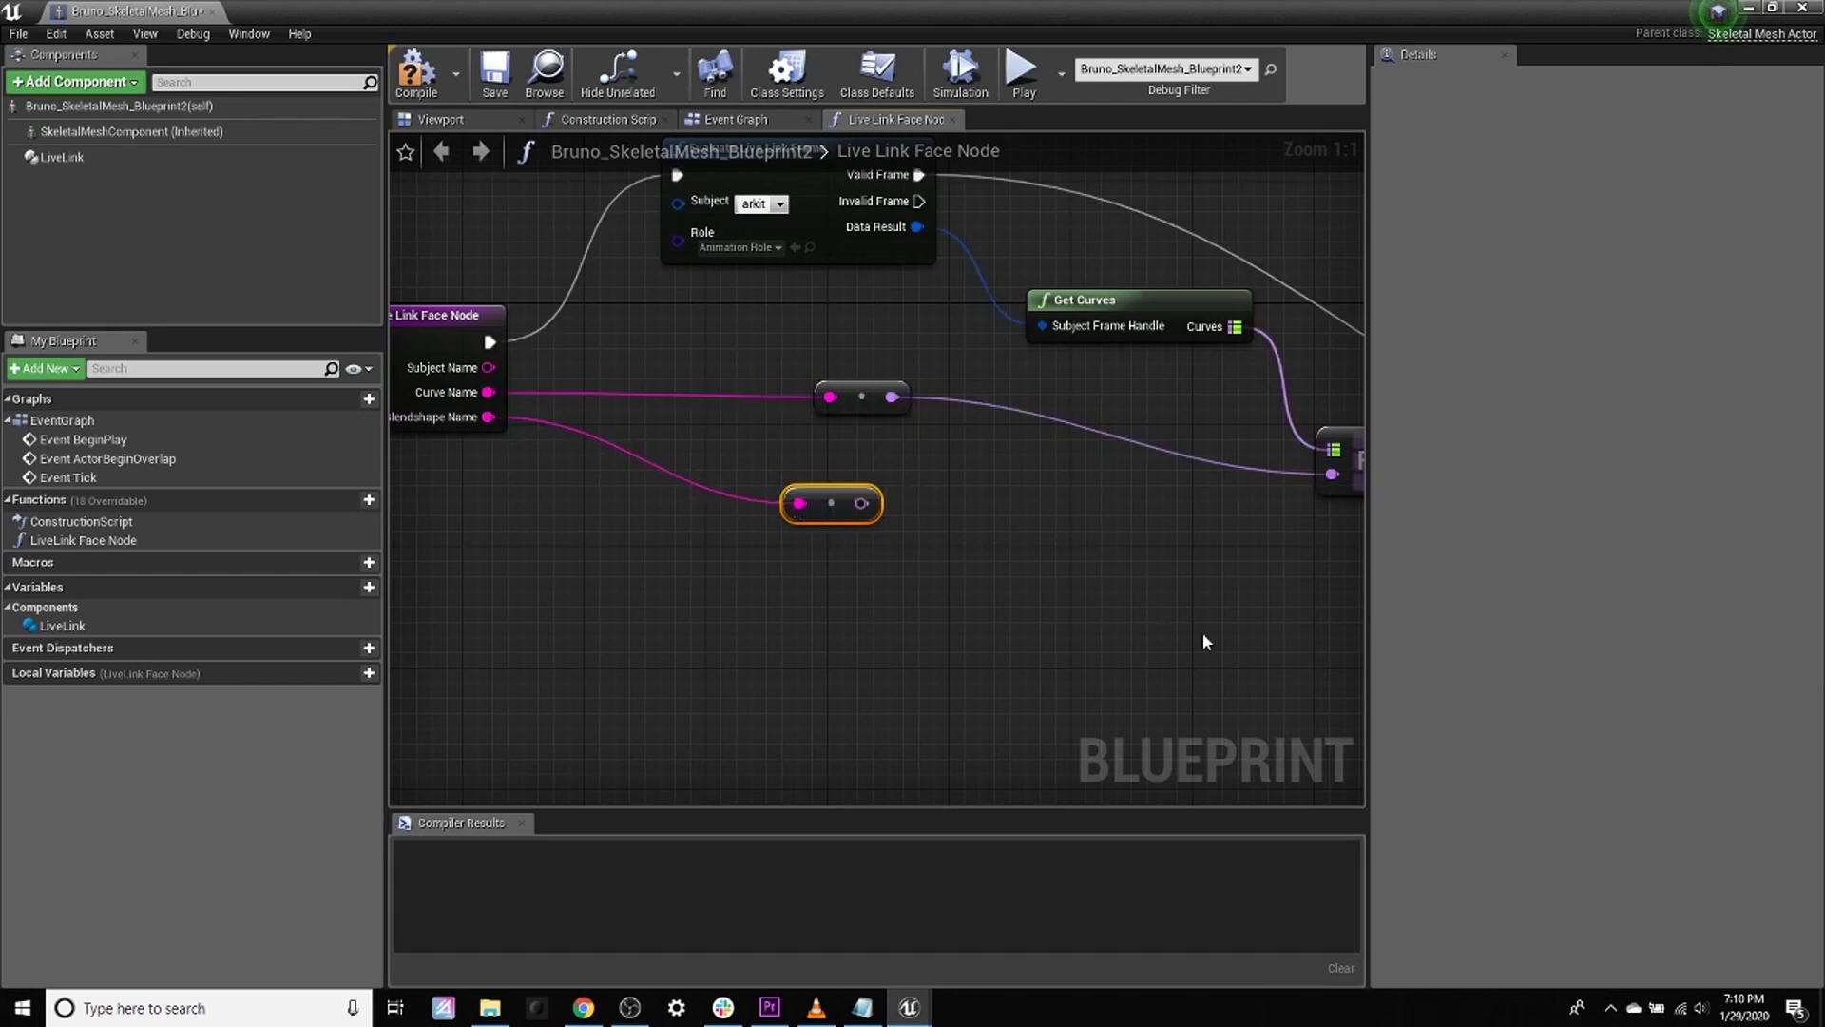
pyautogui.moveTo(1201, 642); pyautogui.dragTo(785, 556, button='right')
pyautogui.moveTo(433, 400); pyautogui.dragTo(994, 489)
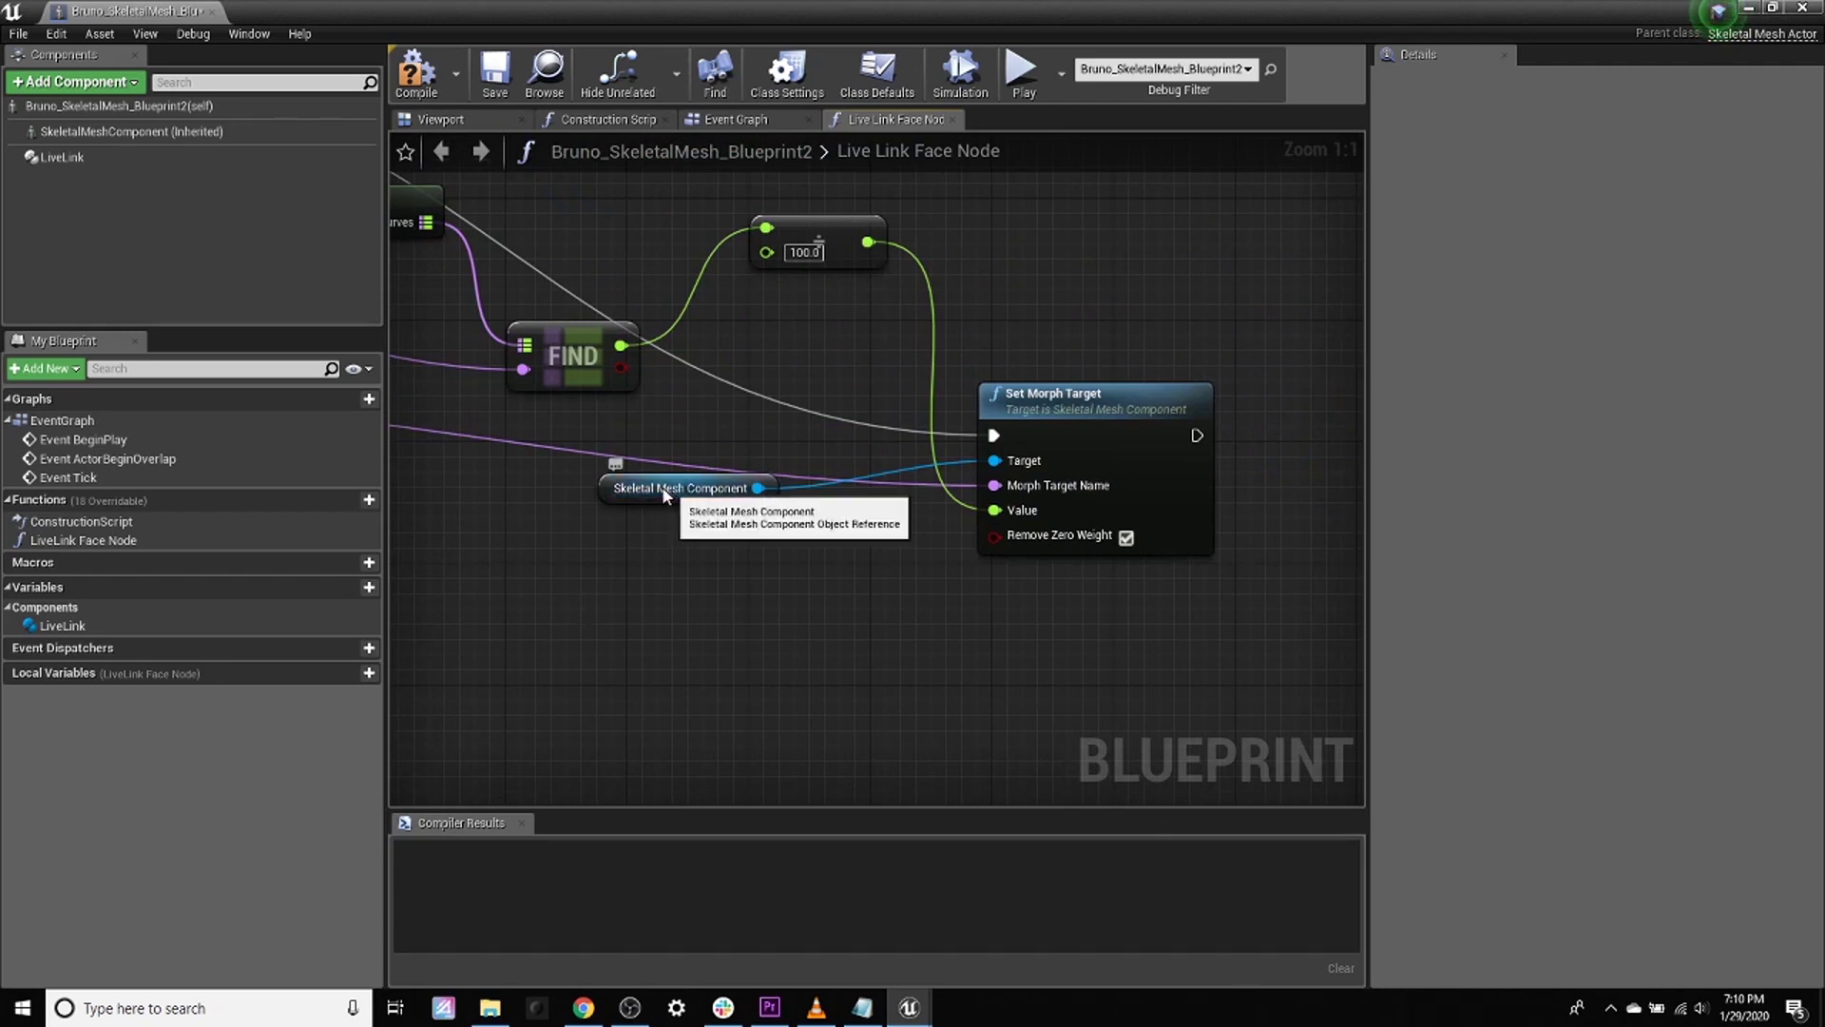
# Step: Move the Skeletal Mesh Component node below the wire that feeds Morph Target Name
pyautogui.moveTo(662, 486); pyautogui.dragTo(587, 526)
pyautogui.scroll(-1, 693, 603)
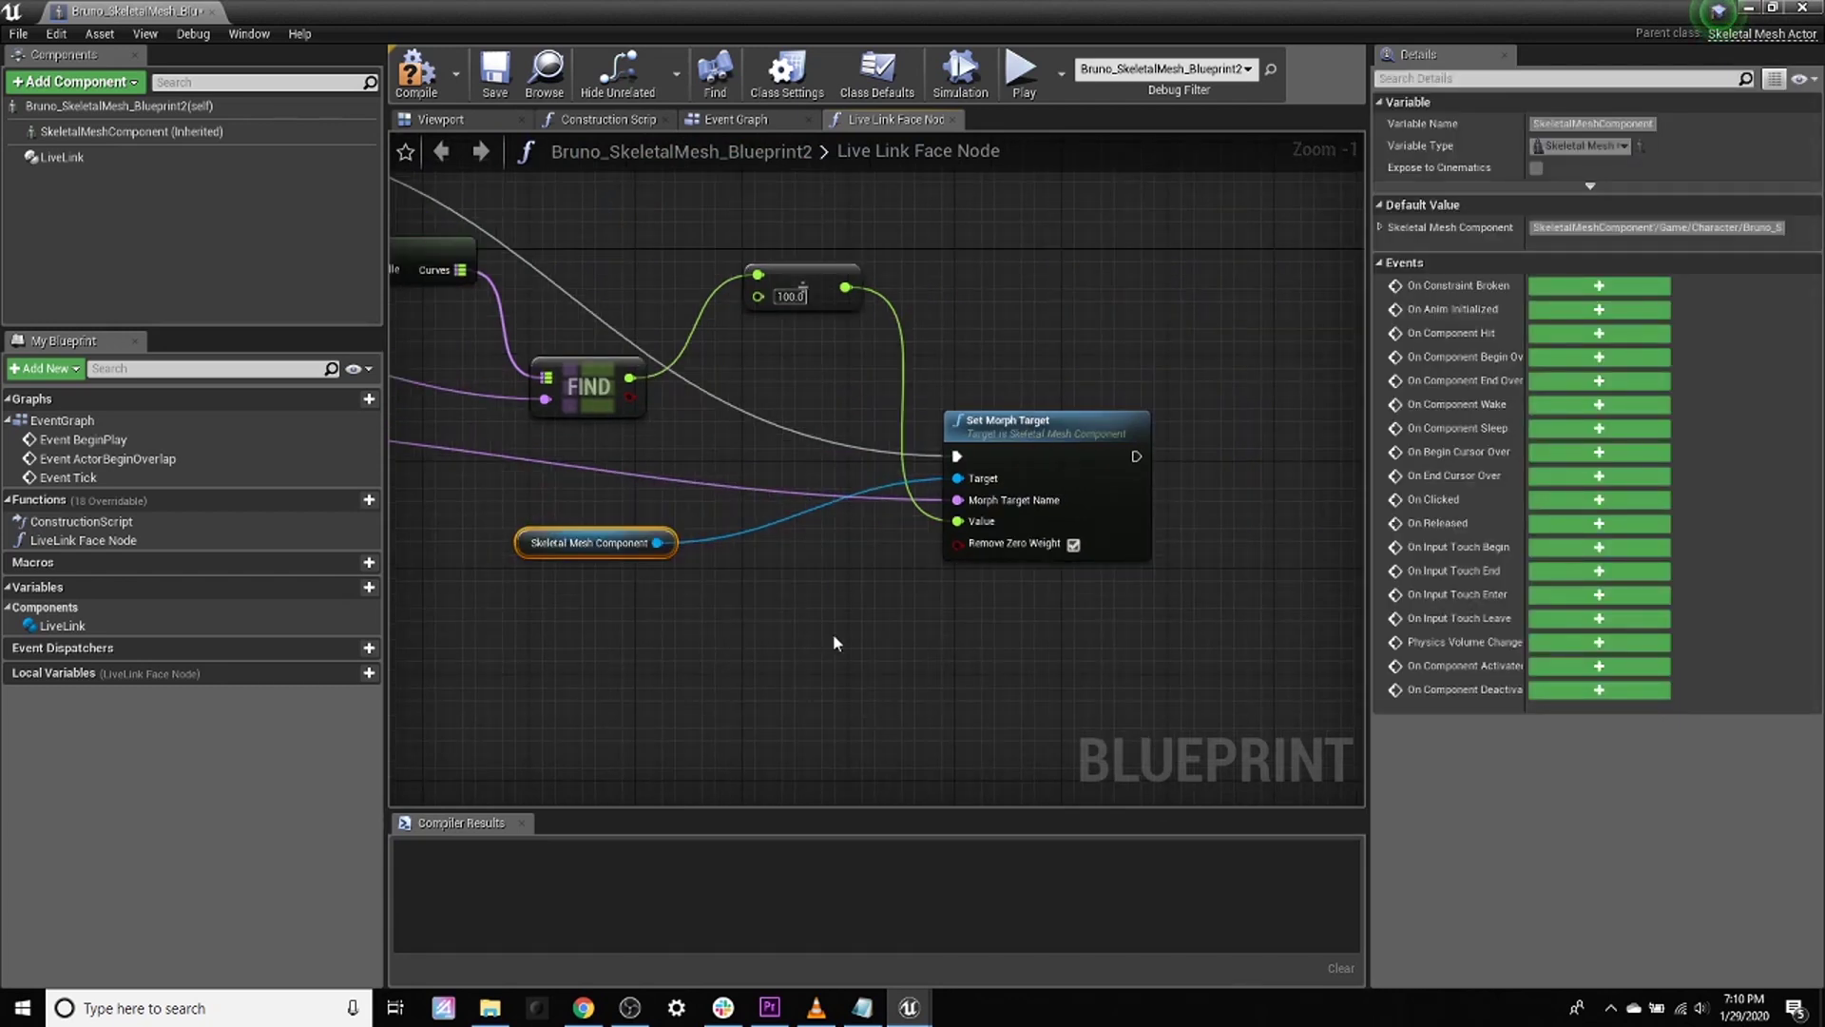
pyautogui.scroll(1, 834, 637)
pyautogui.moveTo(702, 646); pyautogui.dragTo(1176, 735, button='right')
pyautogui.moveTo(634, 623); pyautogui.dragTo(1138, 713, button='right')
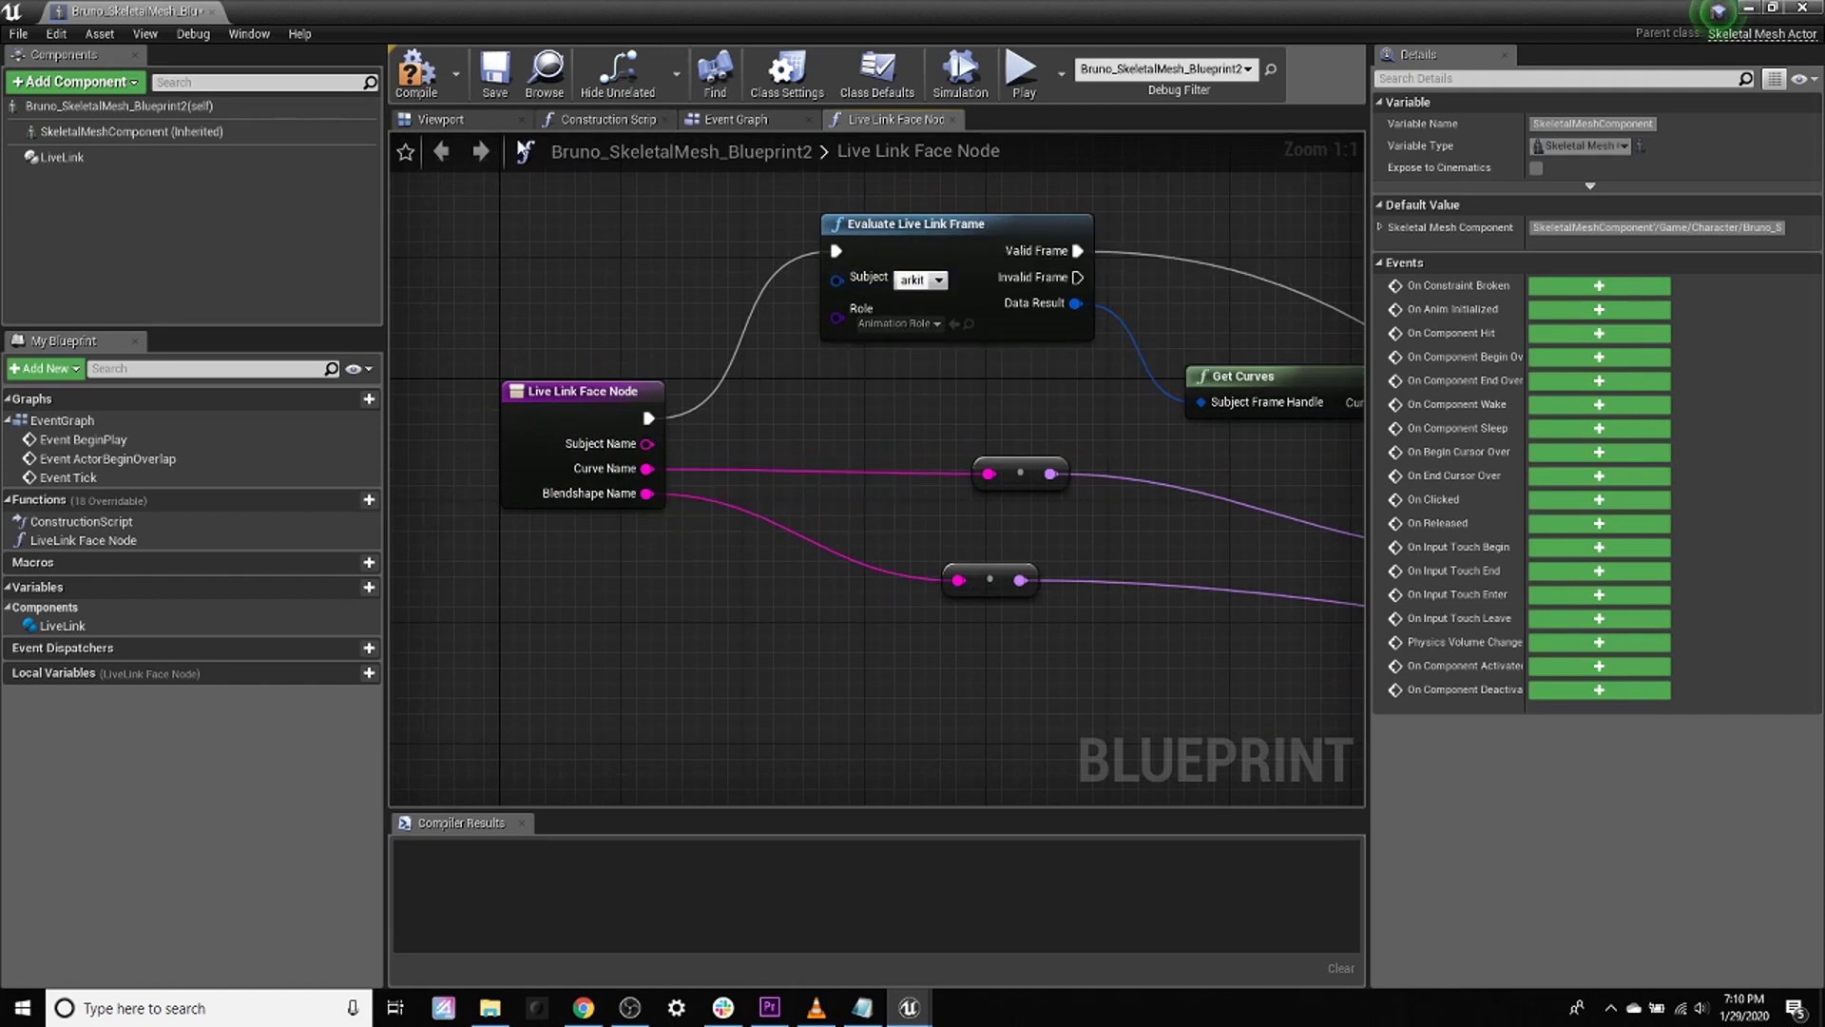
# Step: Compile and save the Bruno blueprint and open its Event Graph
pyautogui.click(416, 71)
pyautogui.click(496, 71)
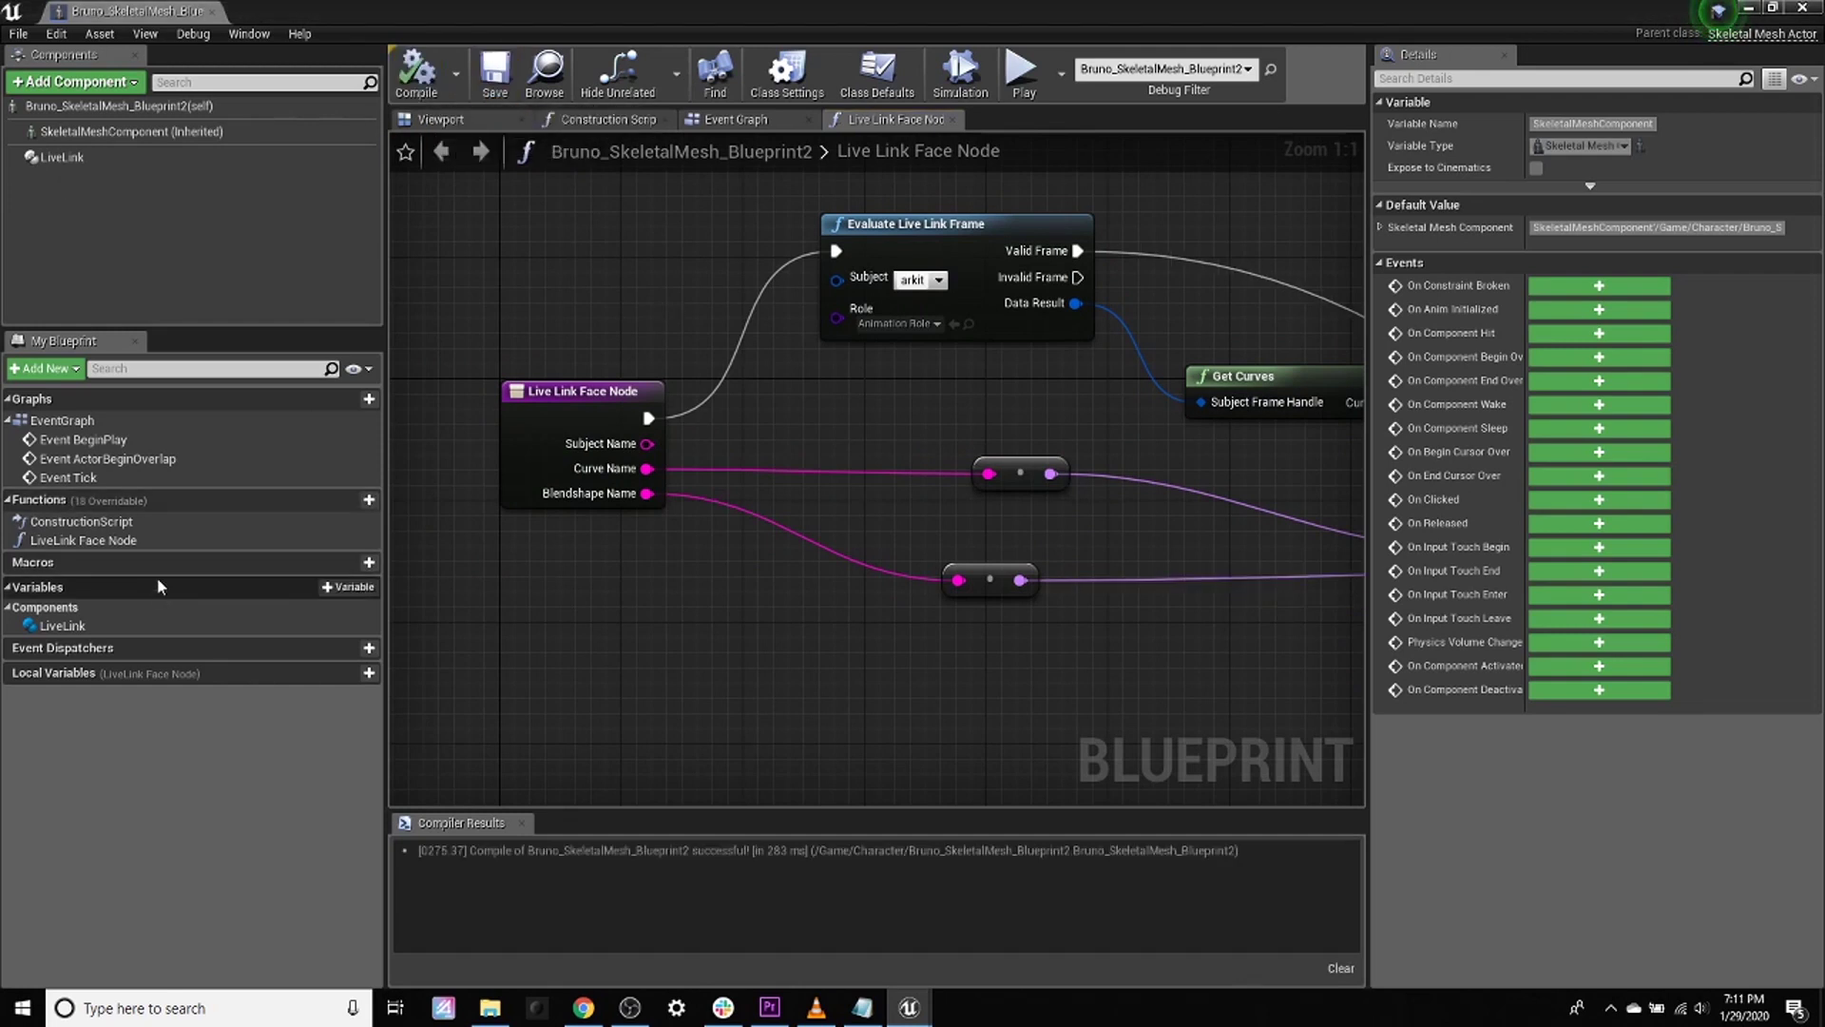
pyautogui.click(737, 121)
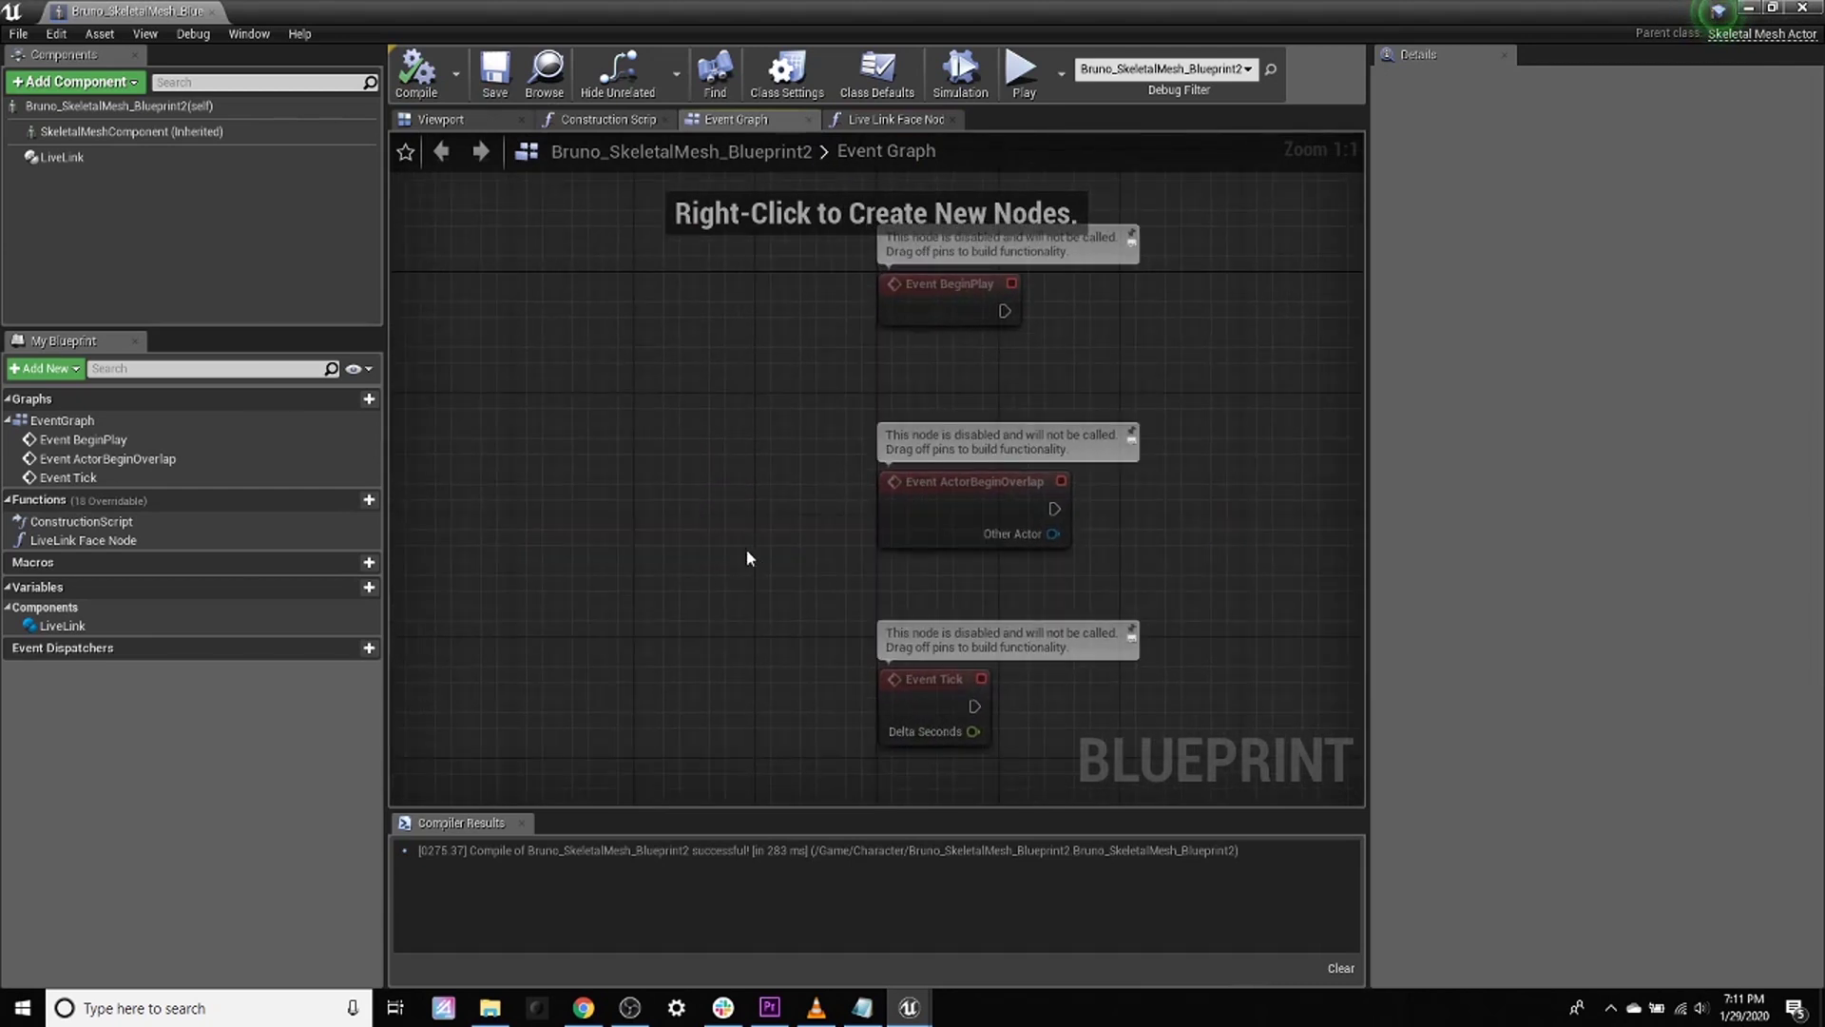
# Step: Add a Live Link Face Node function call driven by Event Tick's execution output
pyautogui.moveTo(772, 557); pyautogui.dragTo(642, 353, button='right')
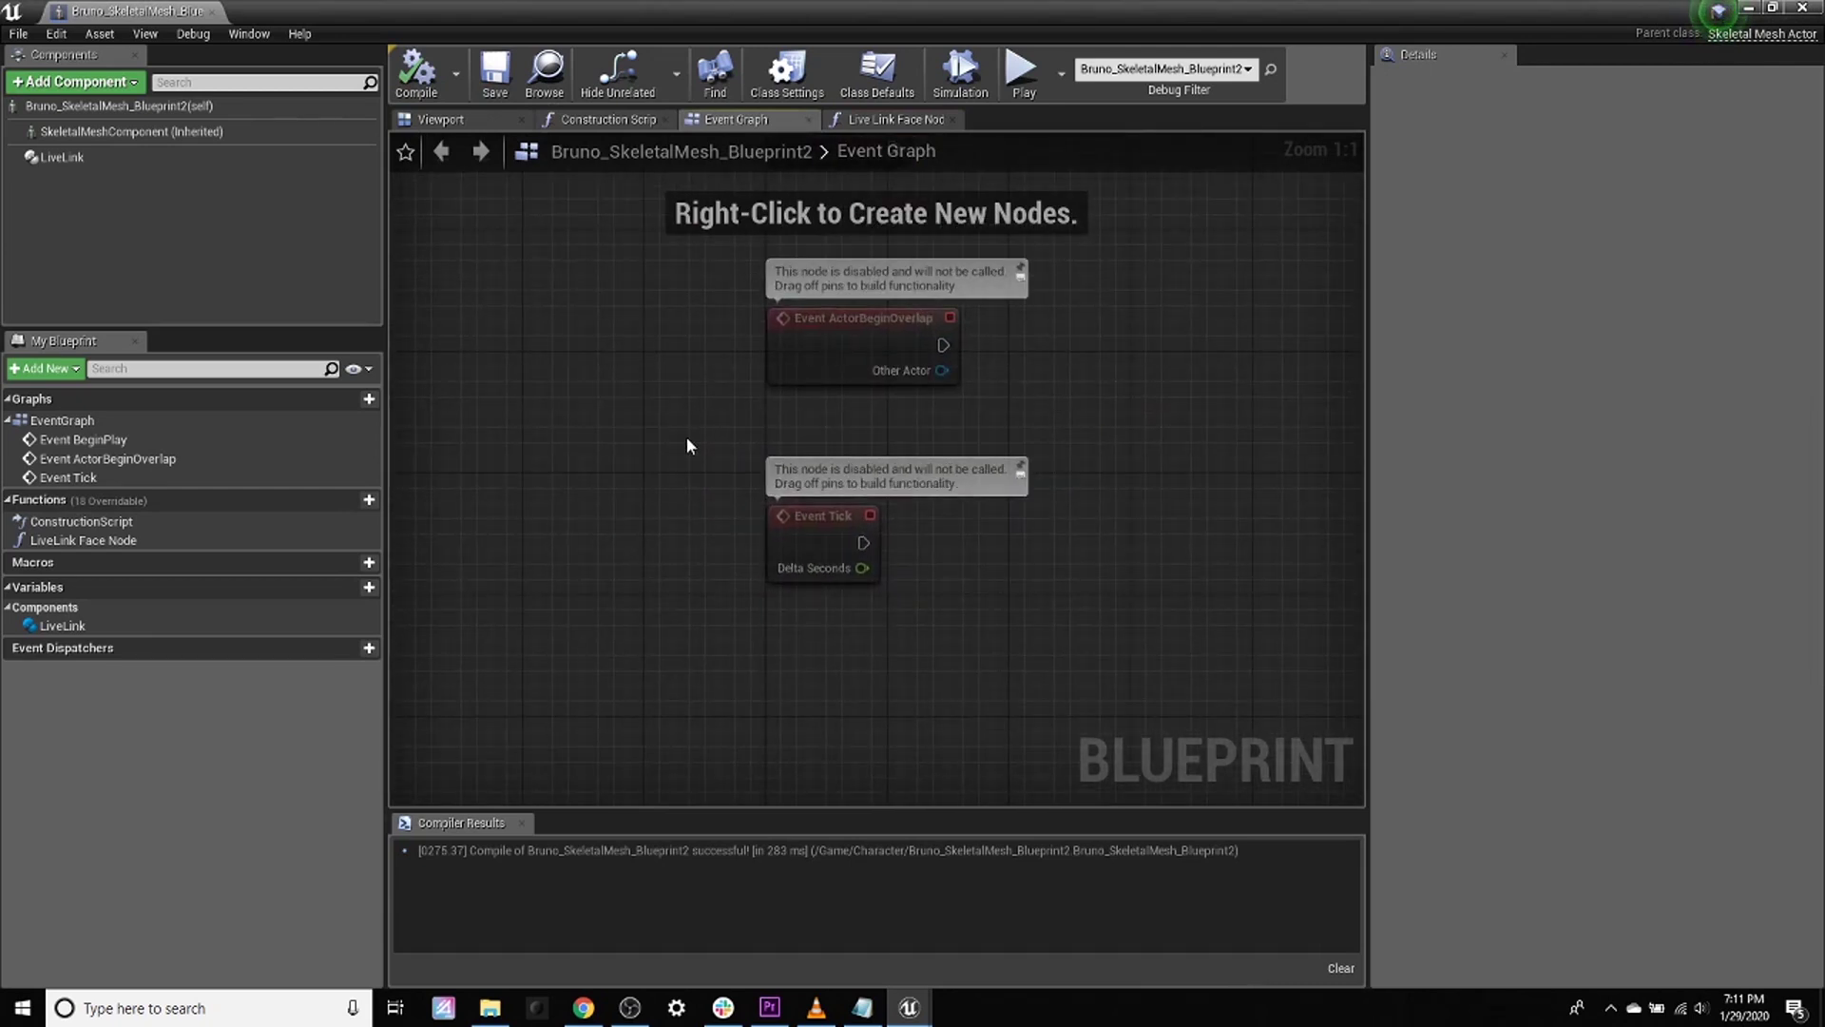
pyautogui.moveTo(1152, 603); pyautogui.dragTo(1091, 492, button='right')
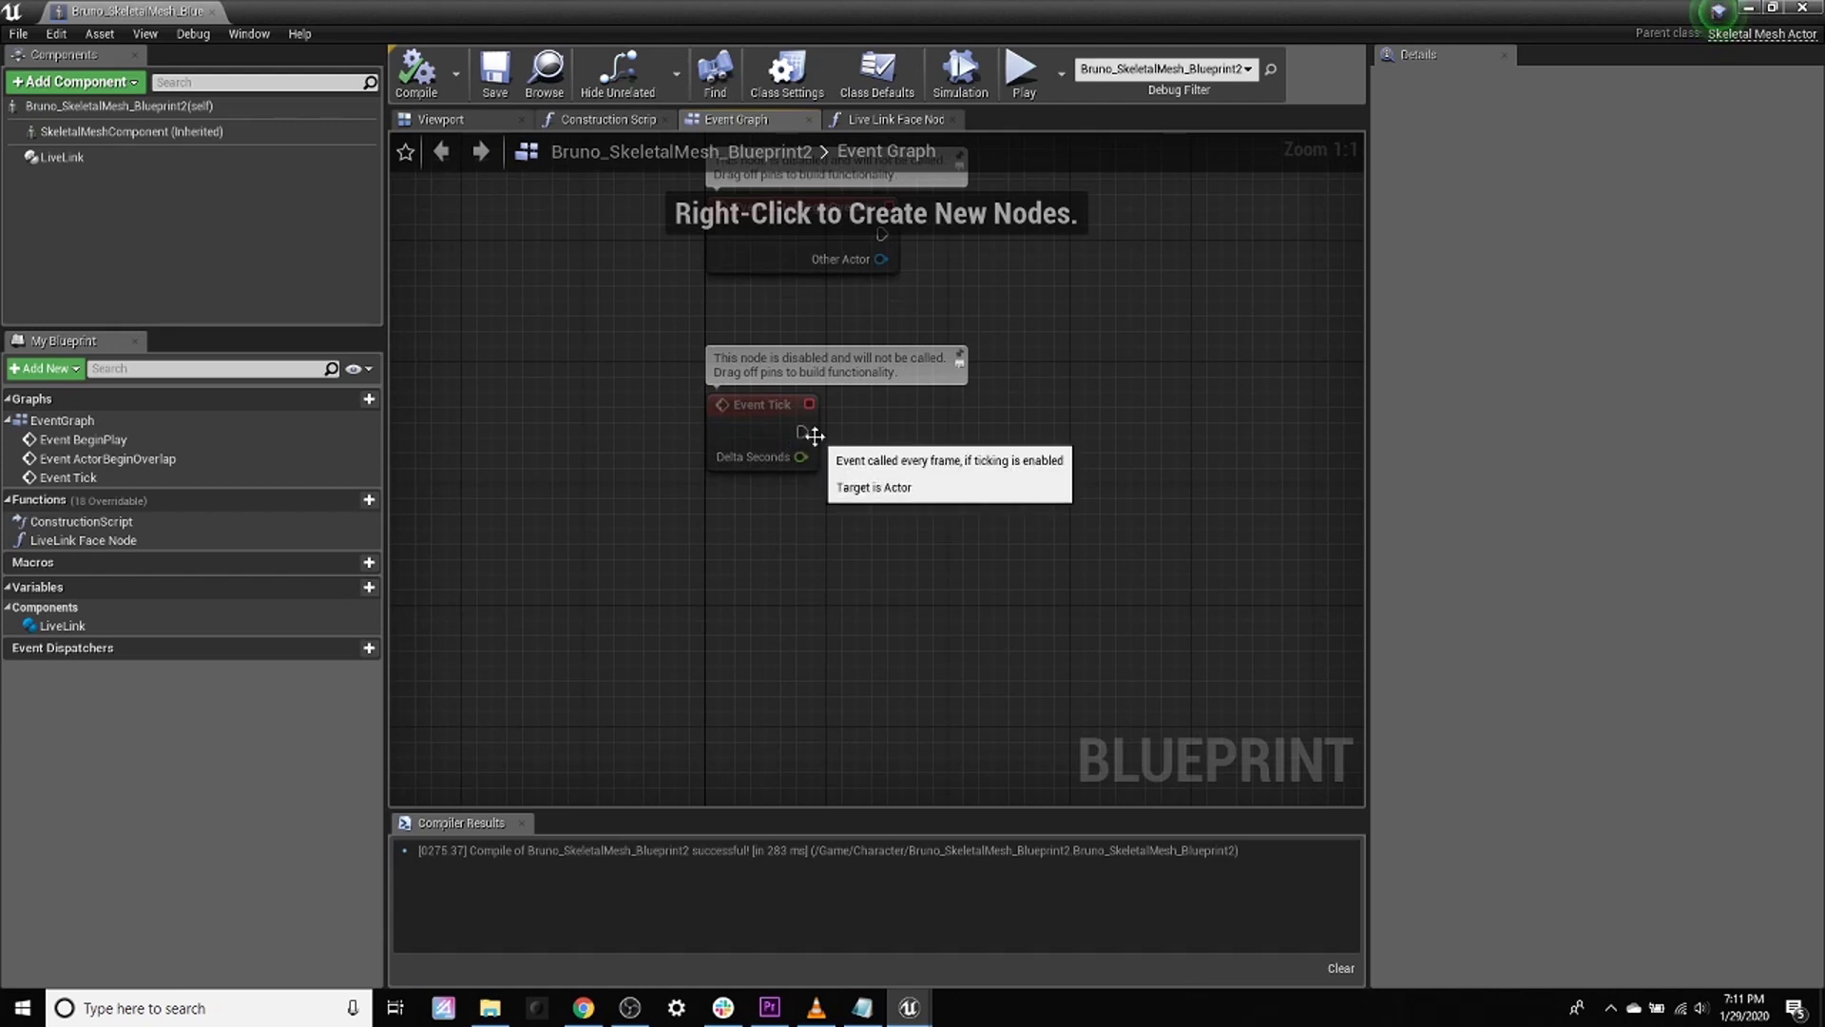
pyautogui.moveTo(1109, 530); pyautogui.dragTo(1005, 477, button='right')
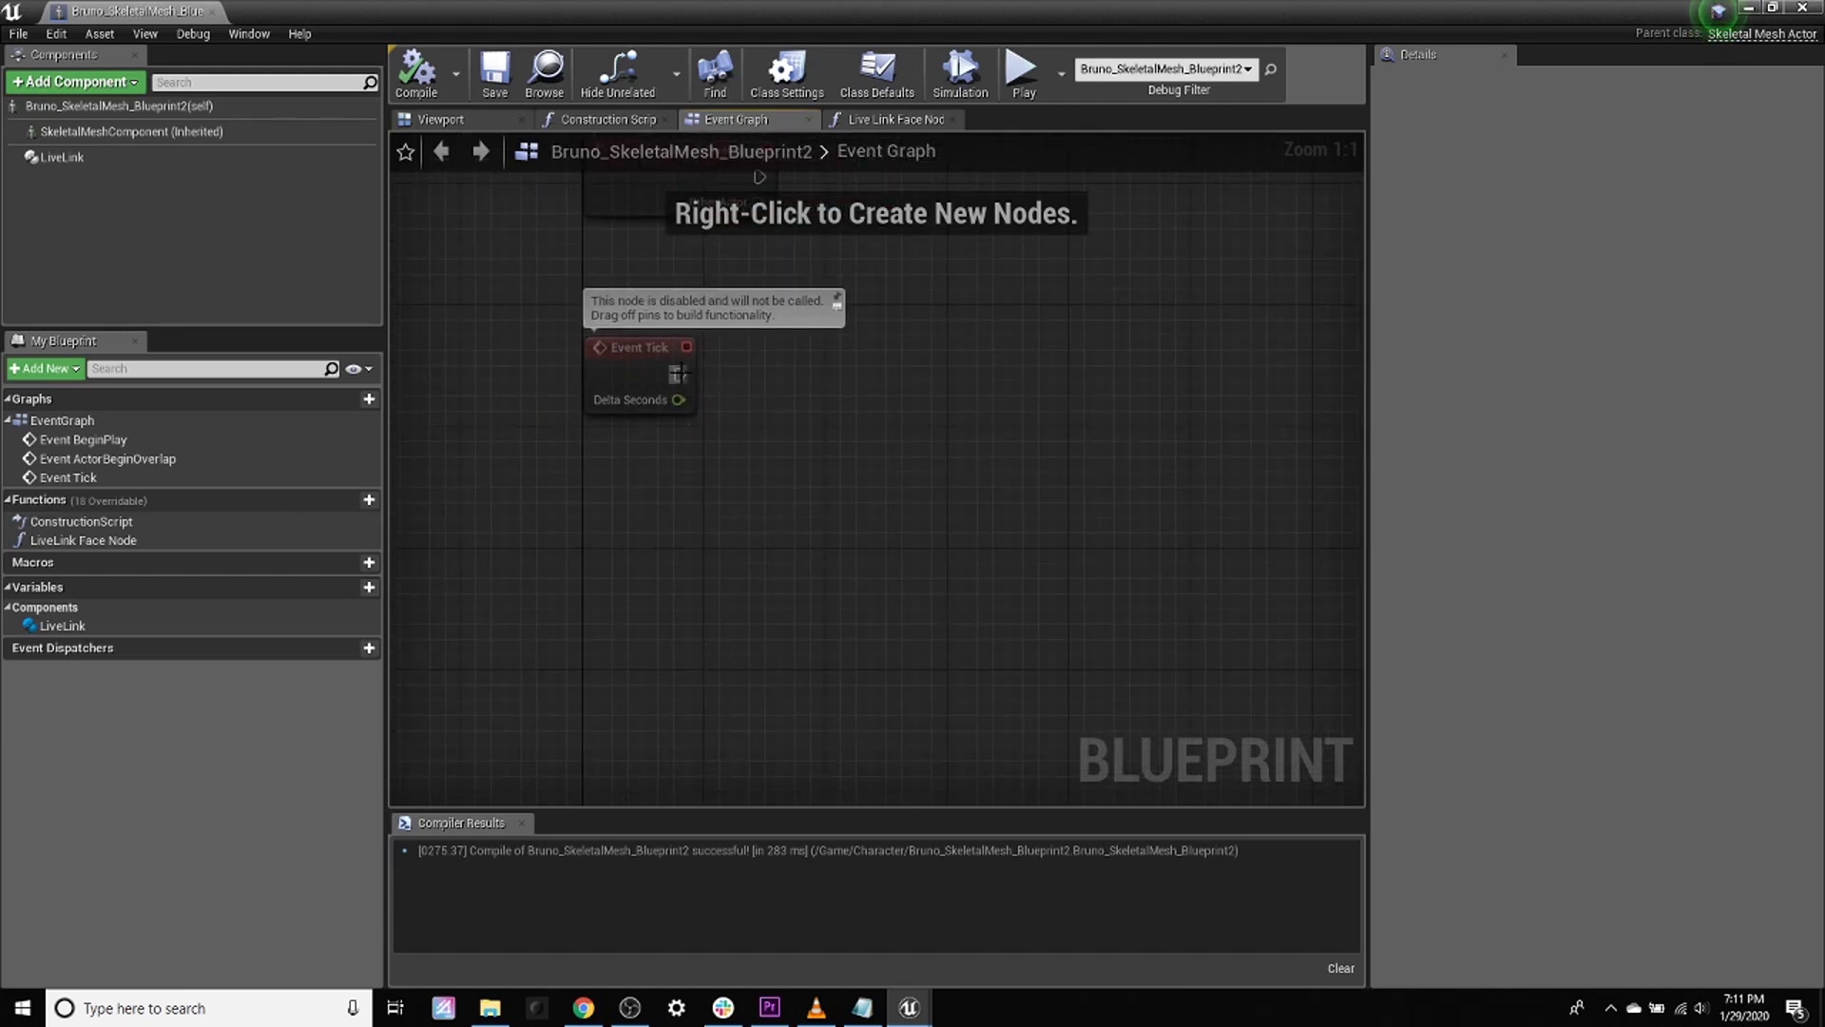
pyautogui.moveTo(678, 374); pyautogui.dragTo(807, 551)
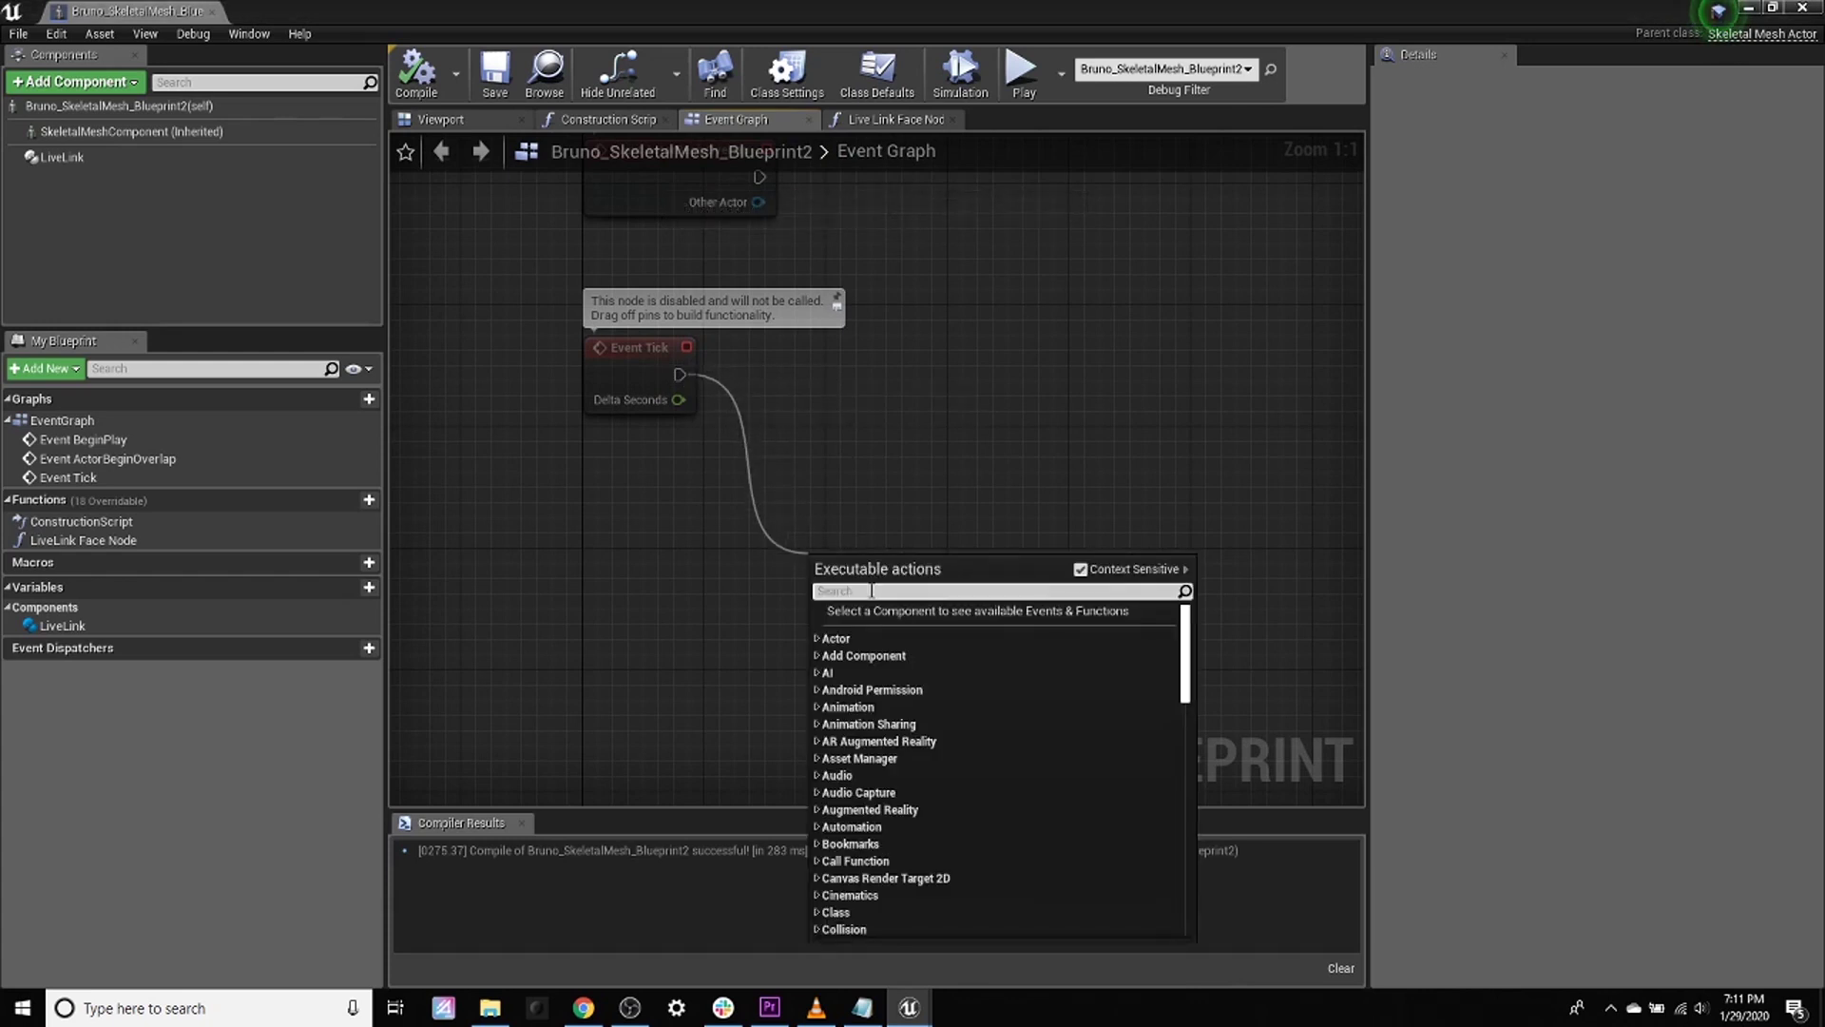
pyautogui.write('live')
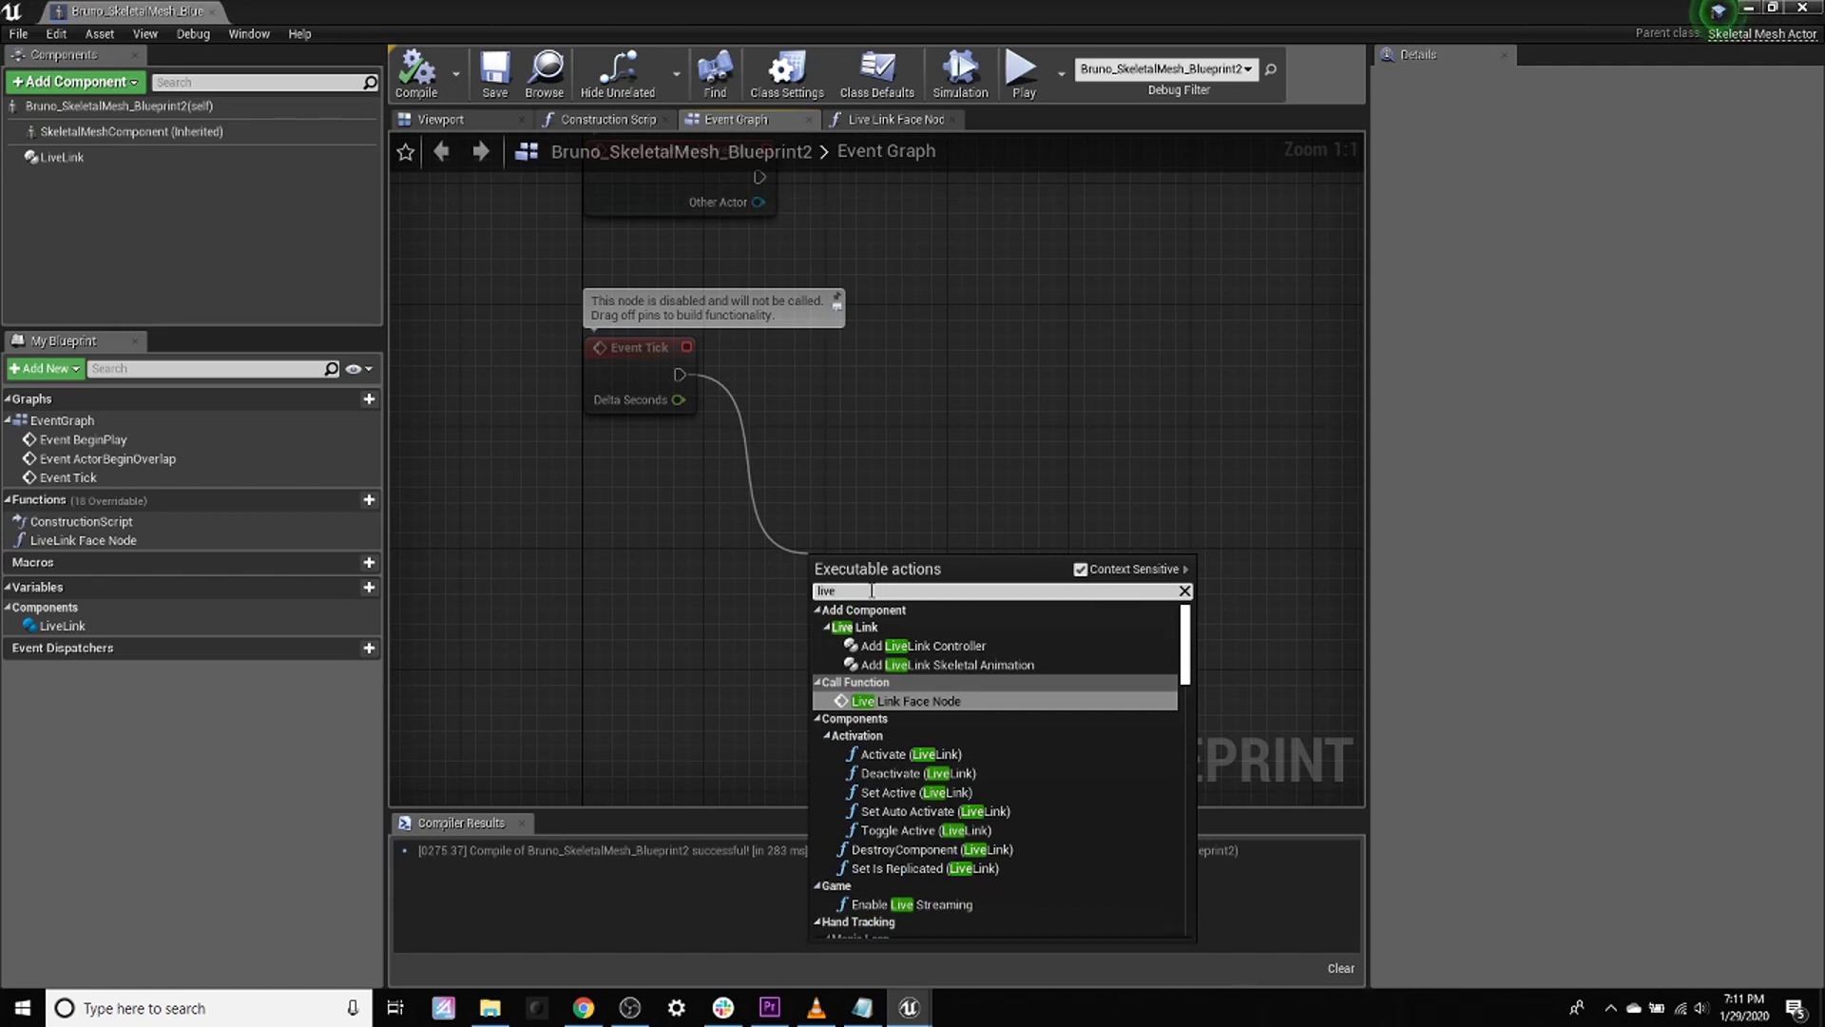
pyautogui.press('Return')
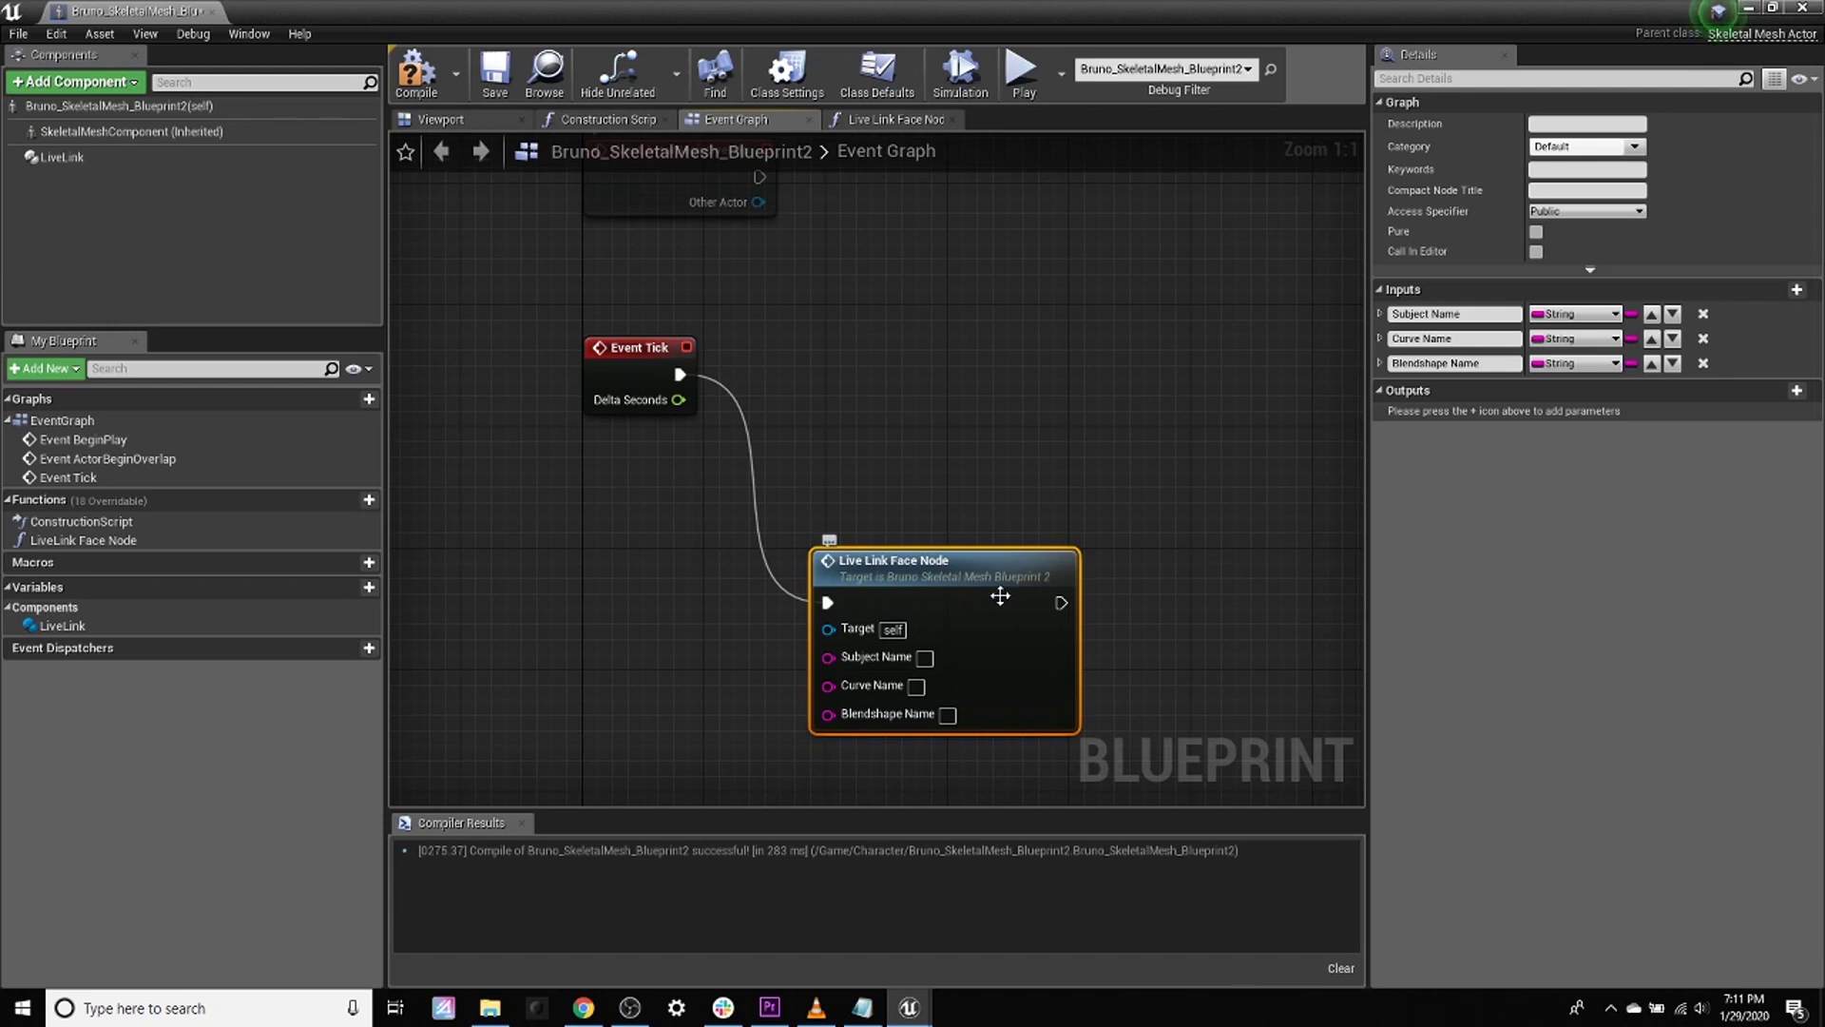
# Step: Set the Live Link Face Node's Subject Name to arkit
pyautogui.moveTo(1195, 514); pyautogui.dragTo(979, 428, button='right')
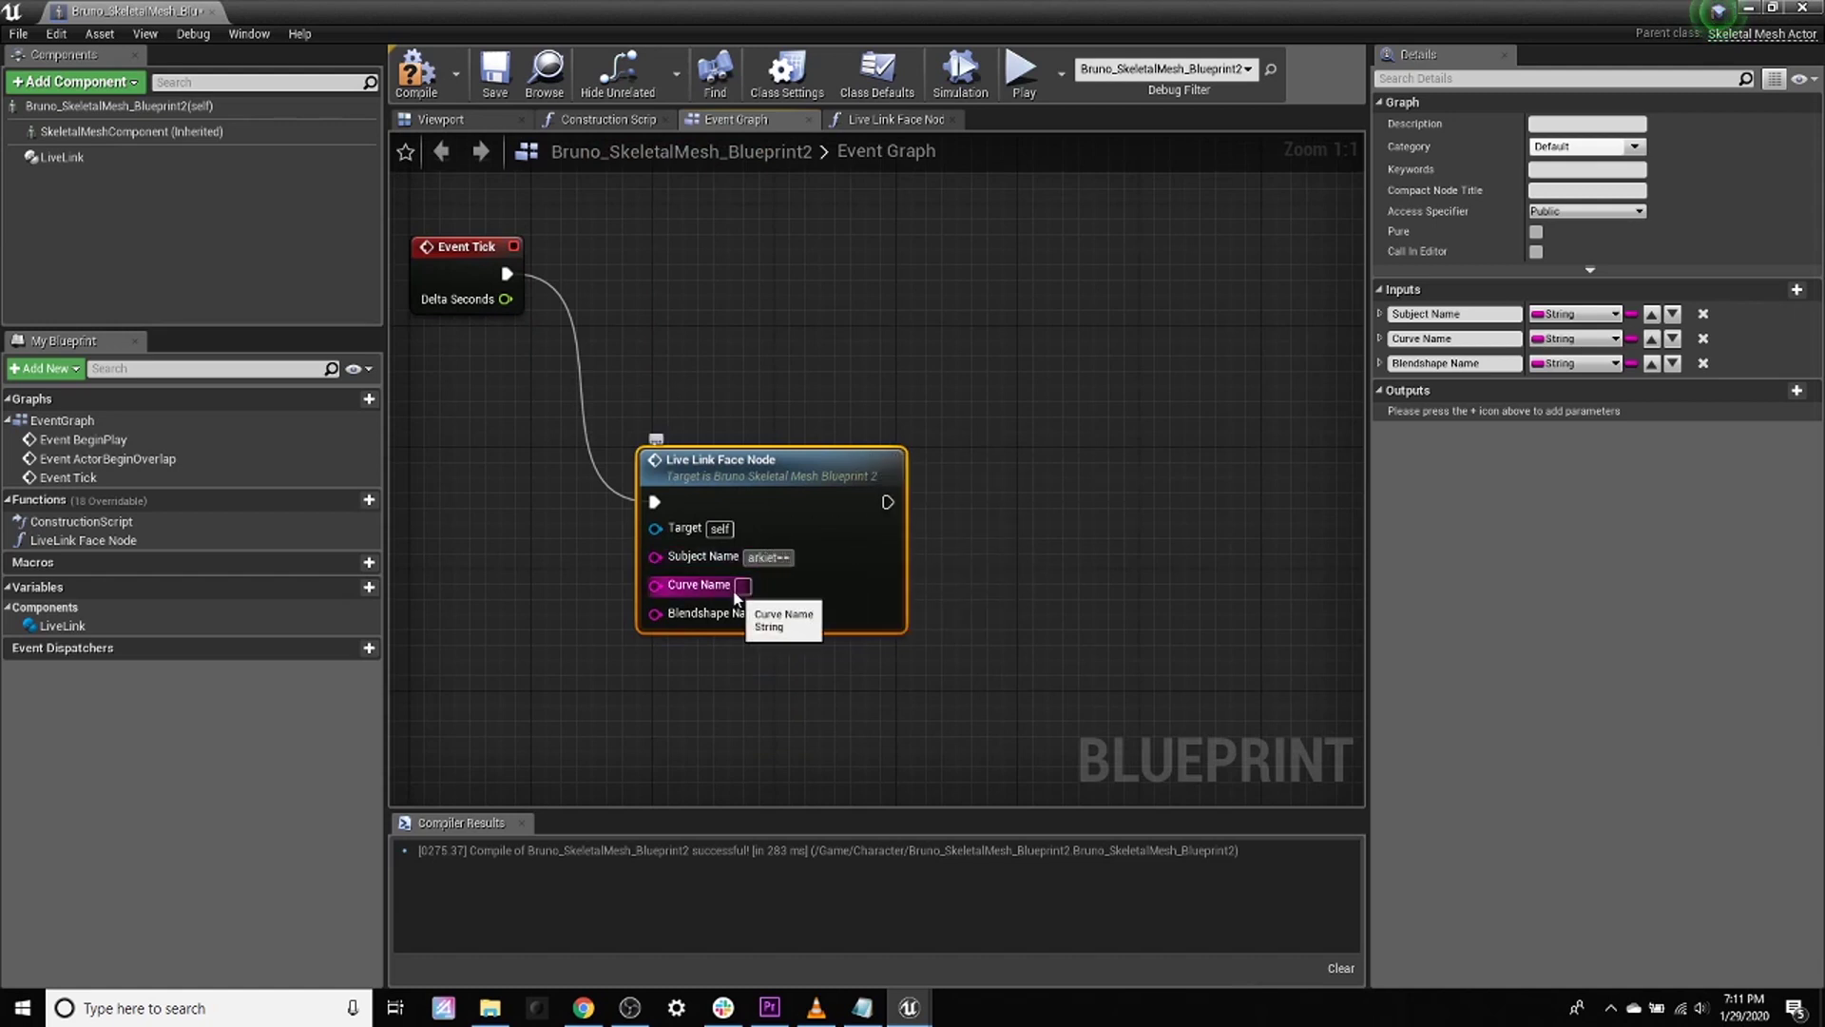
pyautogui.press('BackSpace')
pyautogui.press('BackSpace')
pyautogui.press('BackSpace')
pyautogui.write('it')
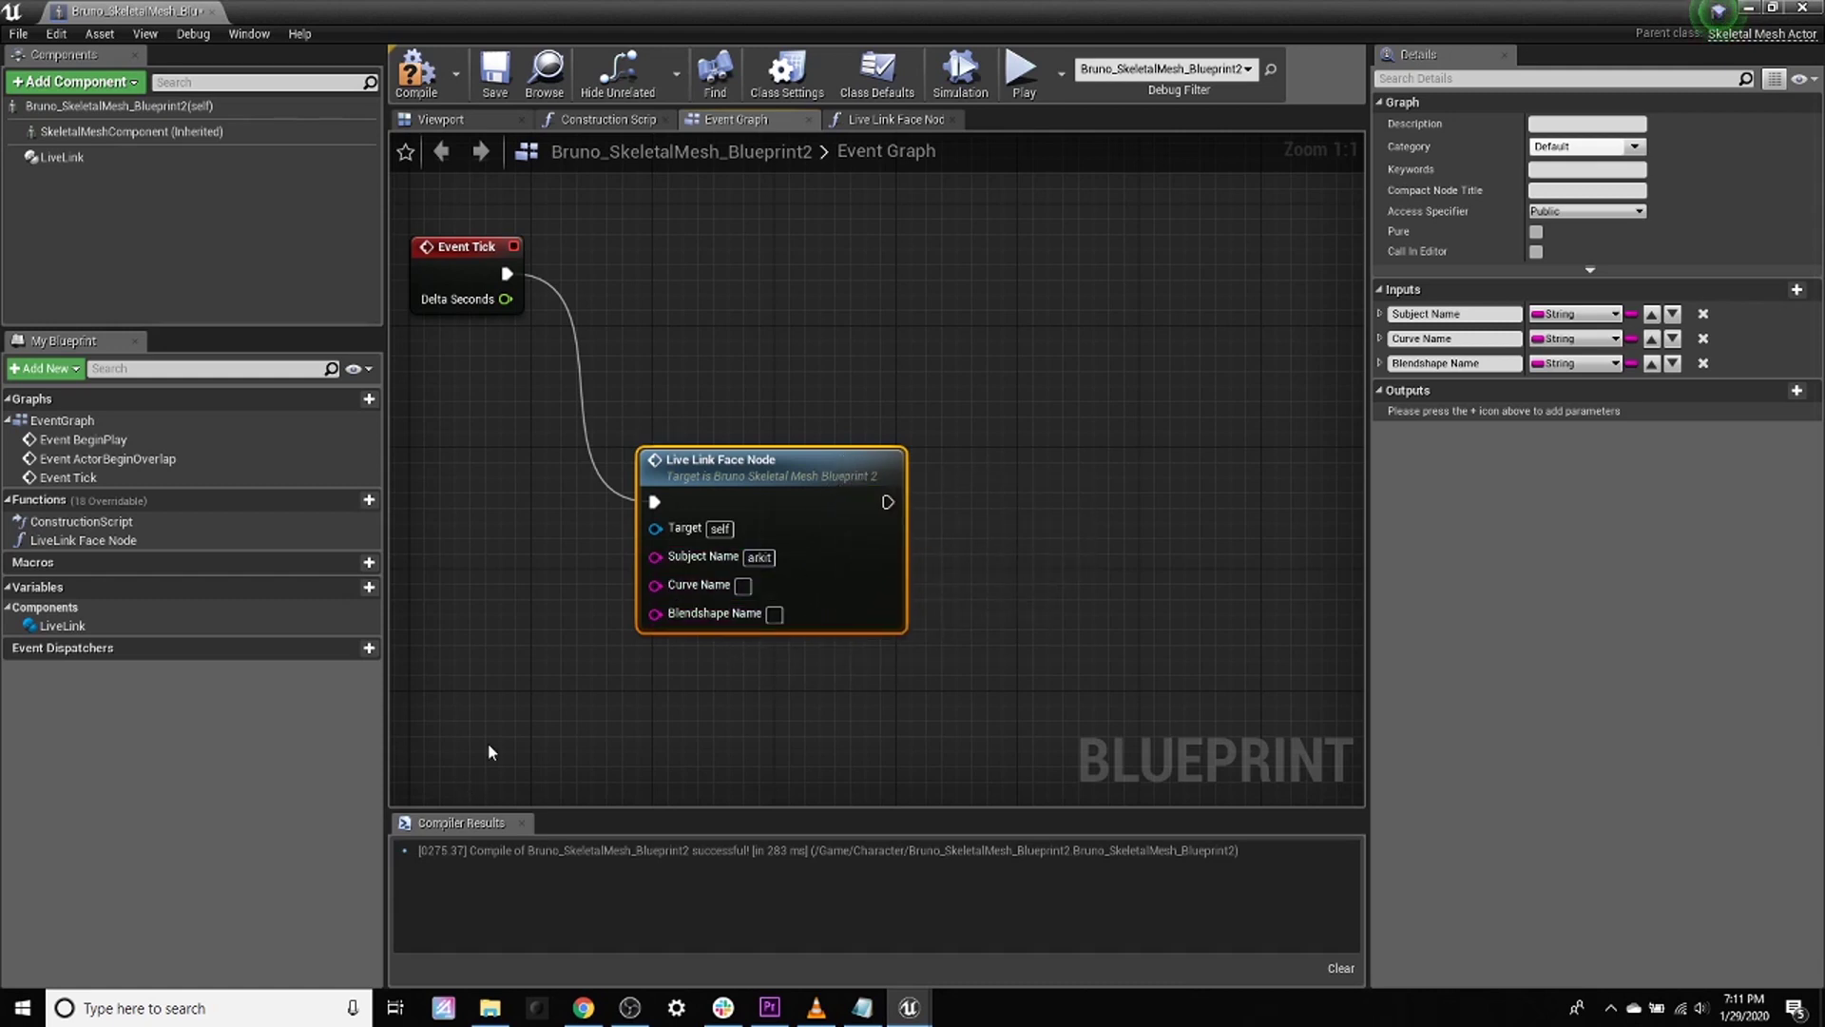
# Step: Open the Bruno_SkeletalMesh asset, look through its morph targets and copy the name eyeBlinkLeft
pyautogui.click(1756, 10)
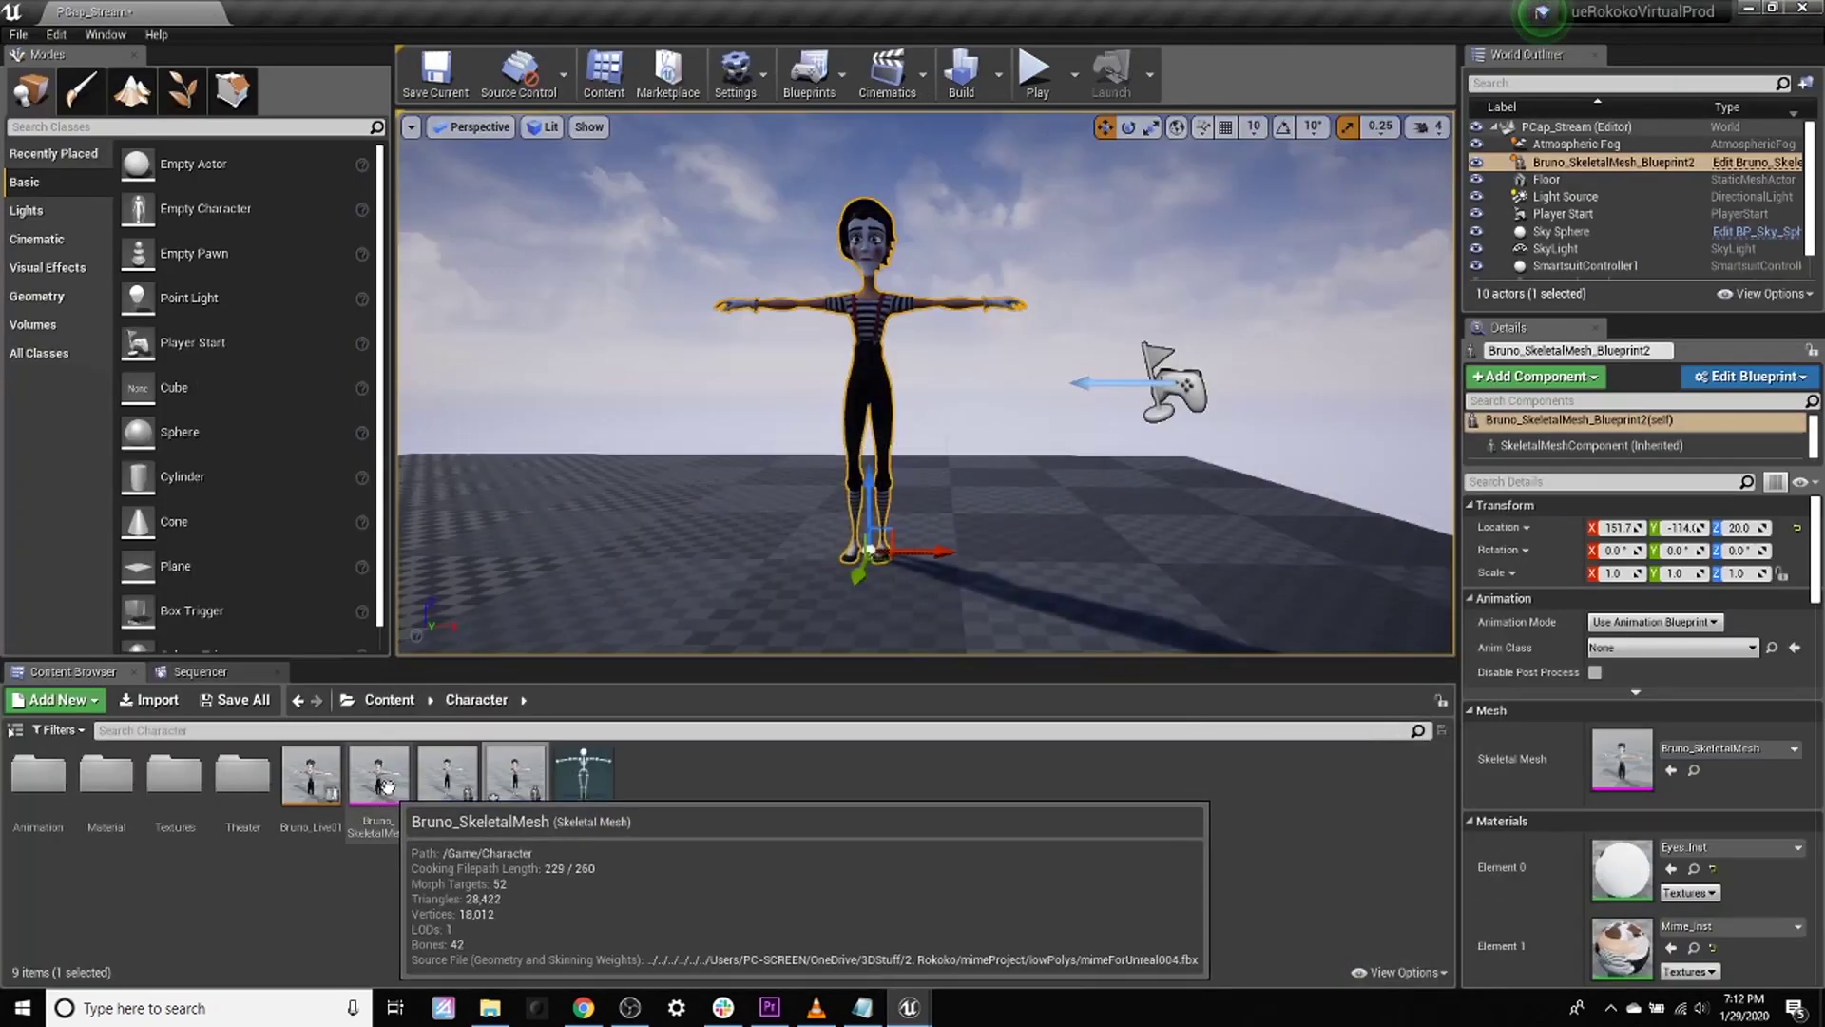
pyautogui.doubleClick(385, 785)
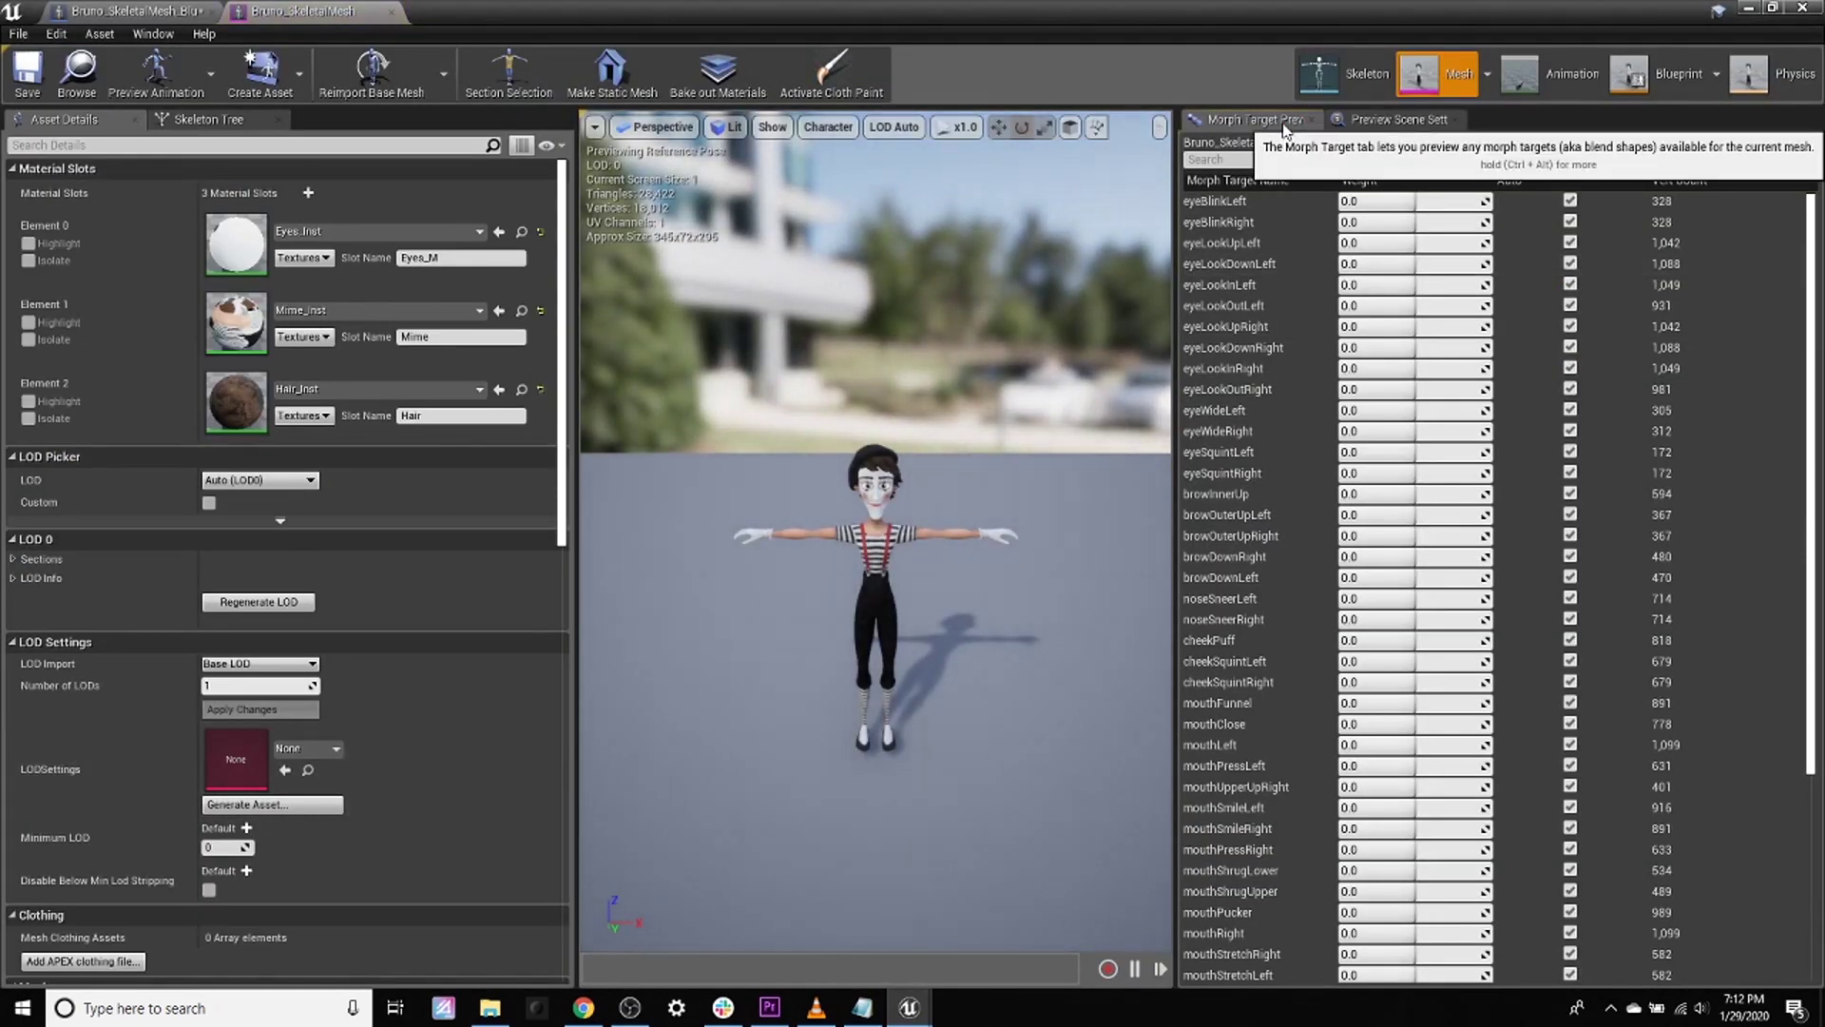
pyautogui.scroll(-5, 1249, 545)
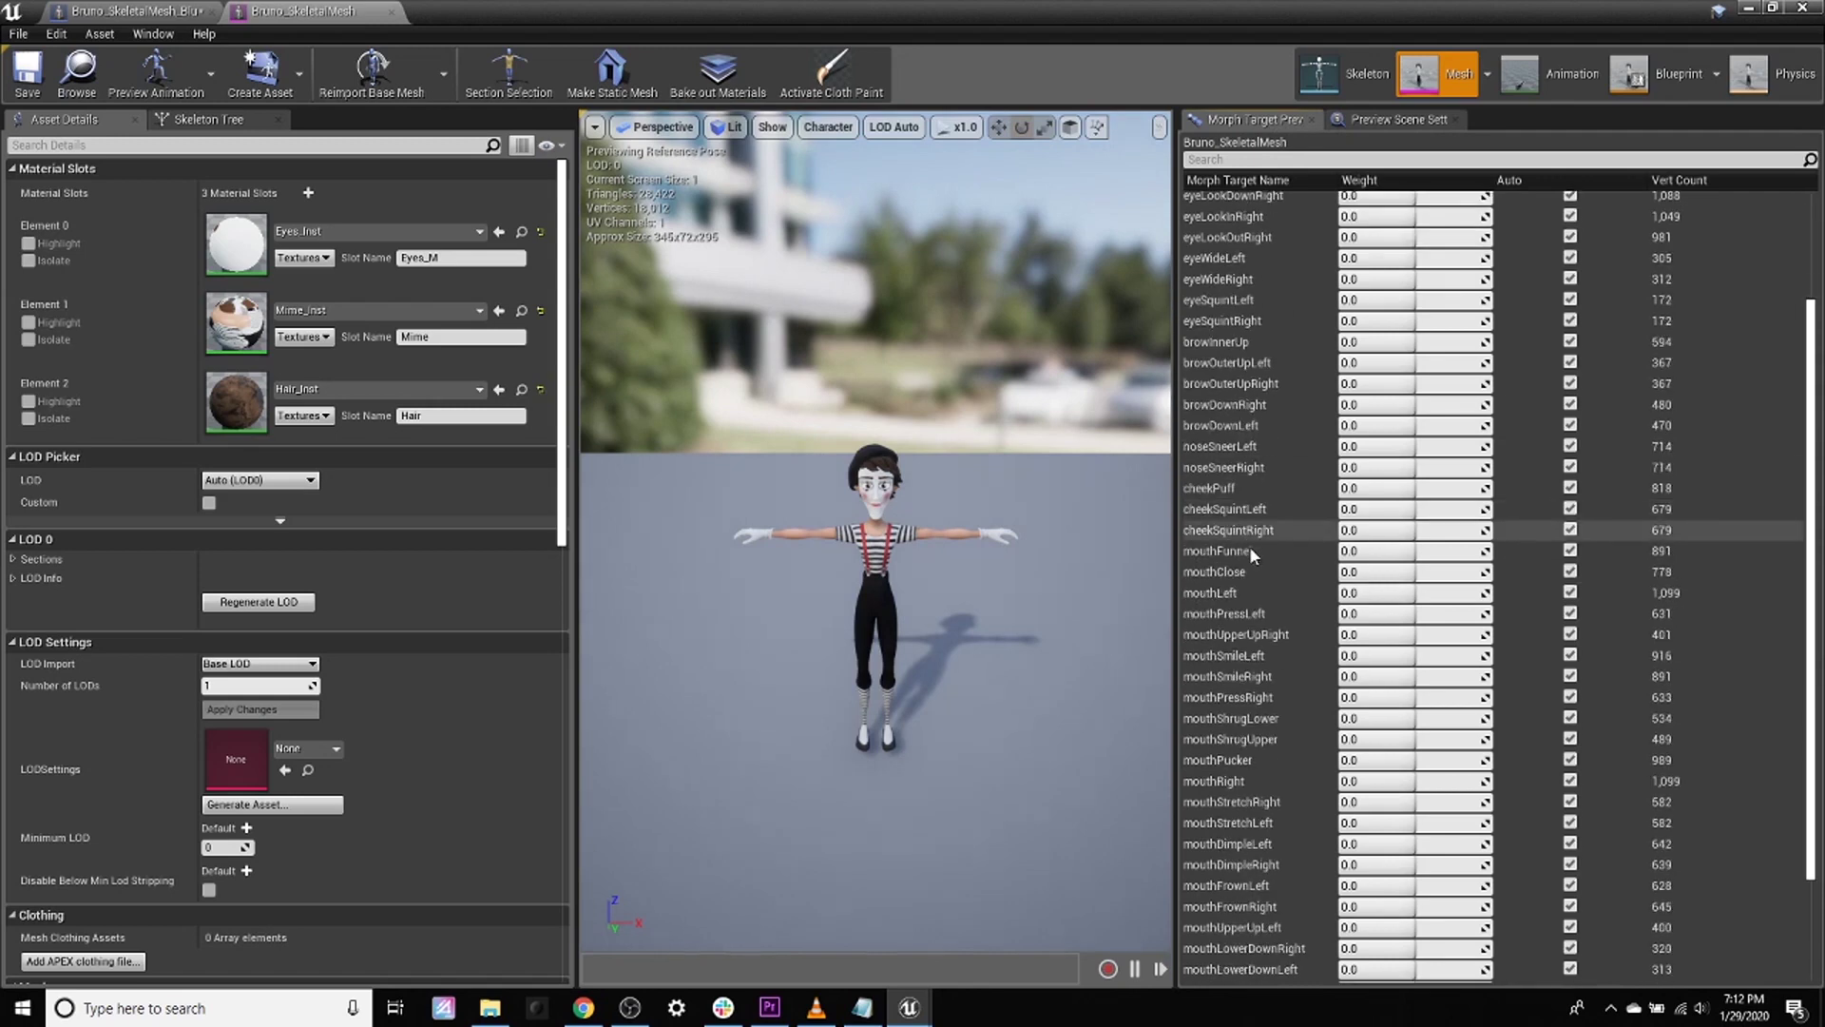
pyautogui.scroll(5, 1263, 795)
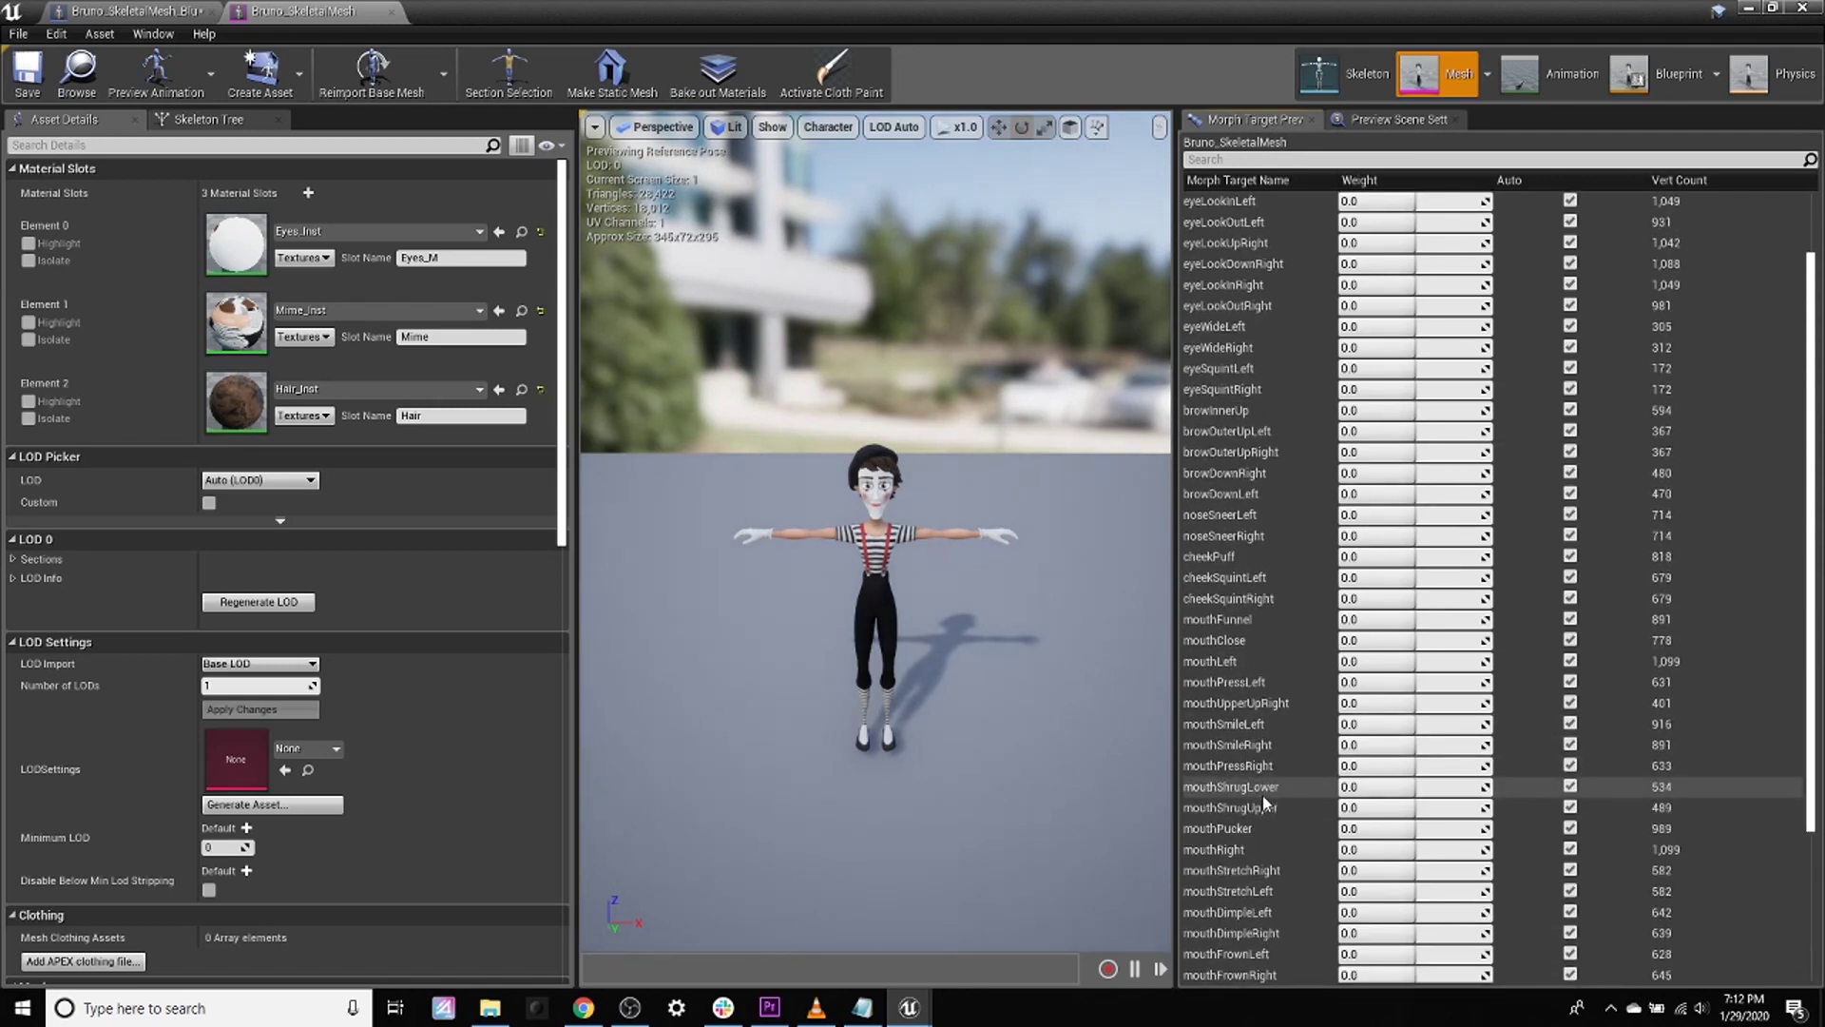
pyautogui.click(1224, 200)
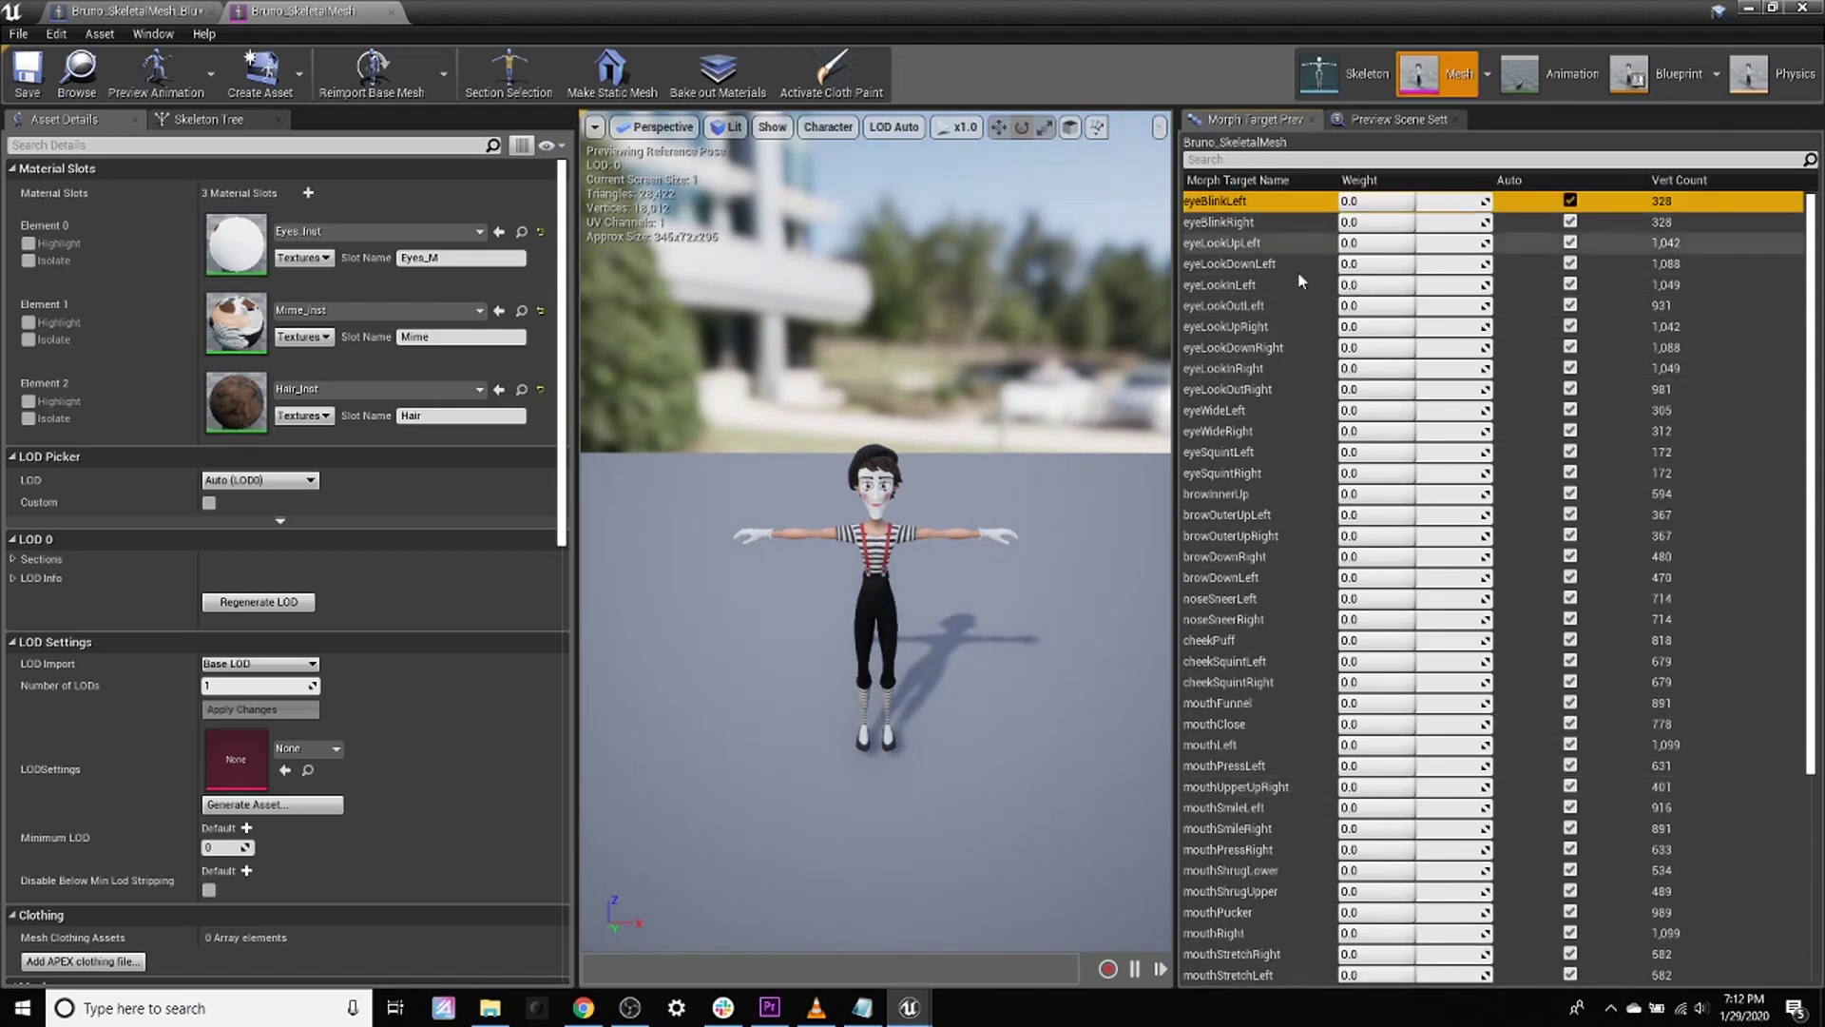
pyautogui.rightClick(1223, 202)
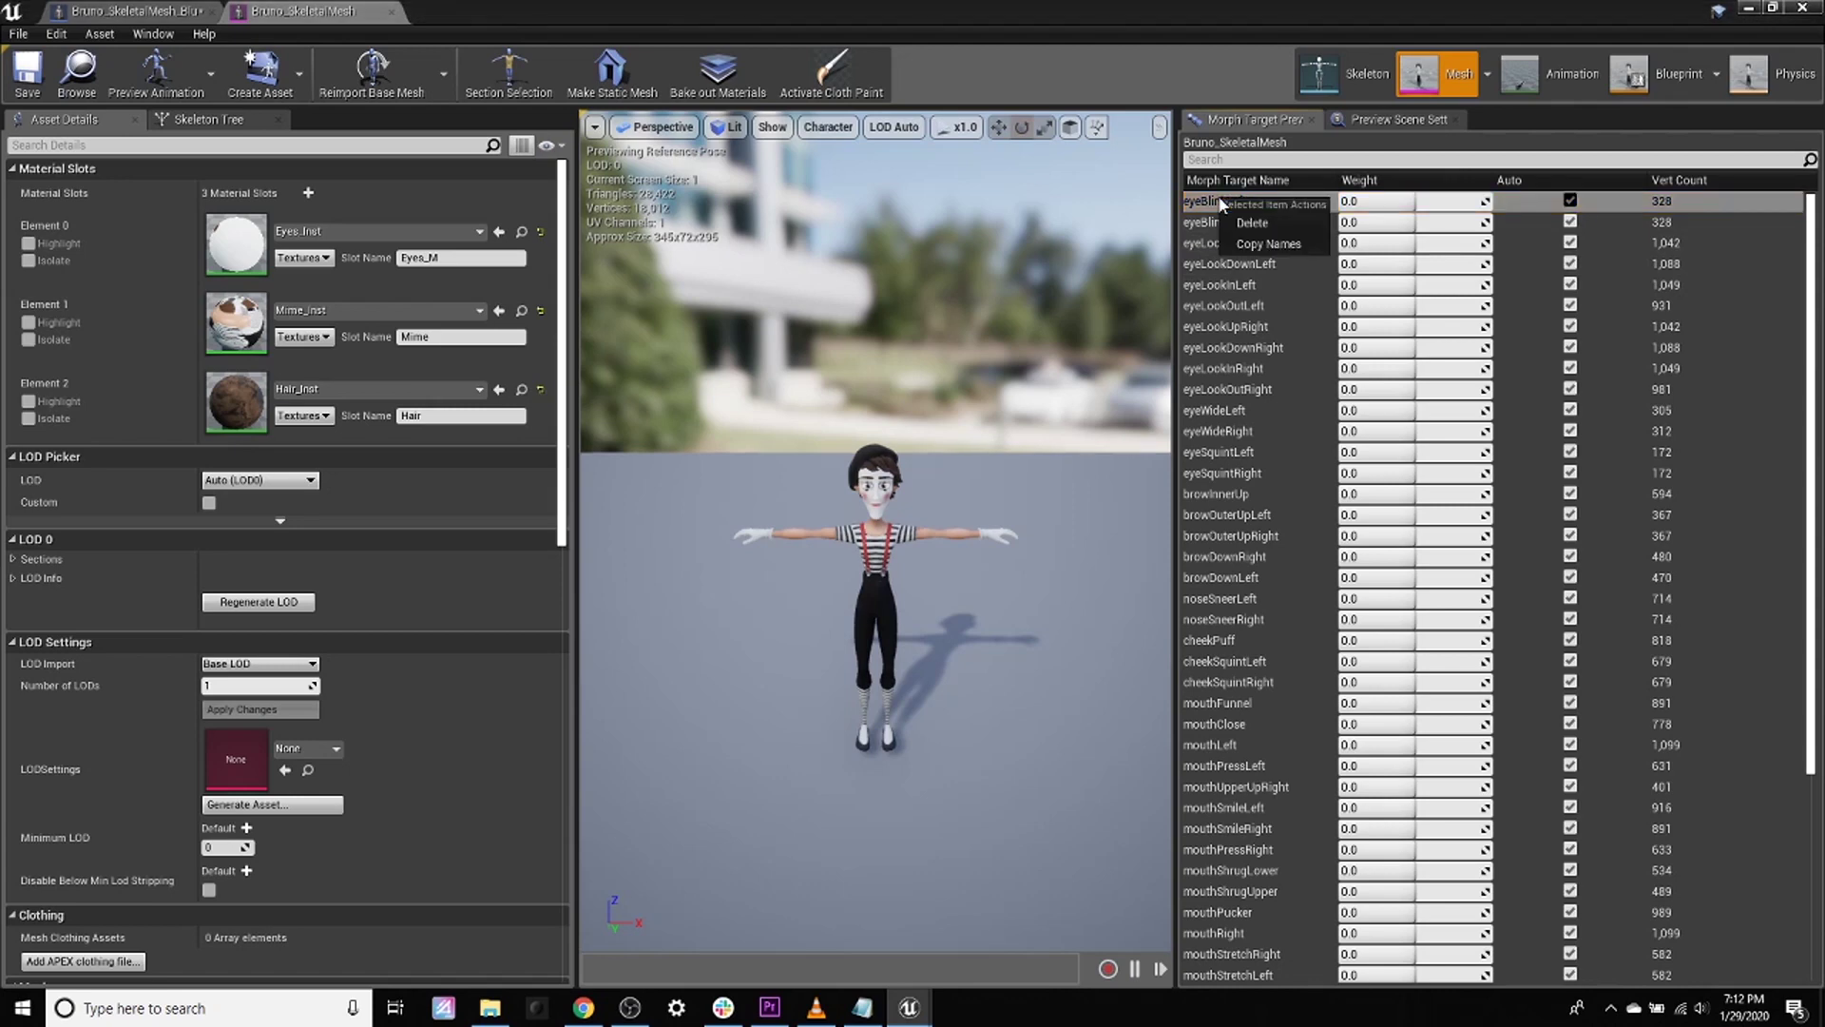
pyautogui.click(1309, 247)
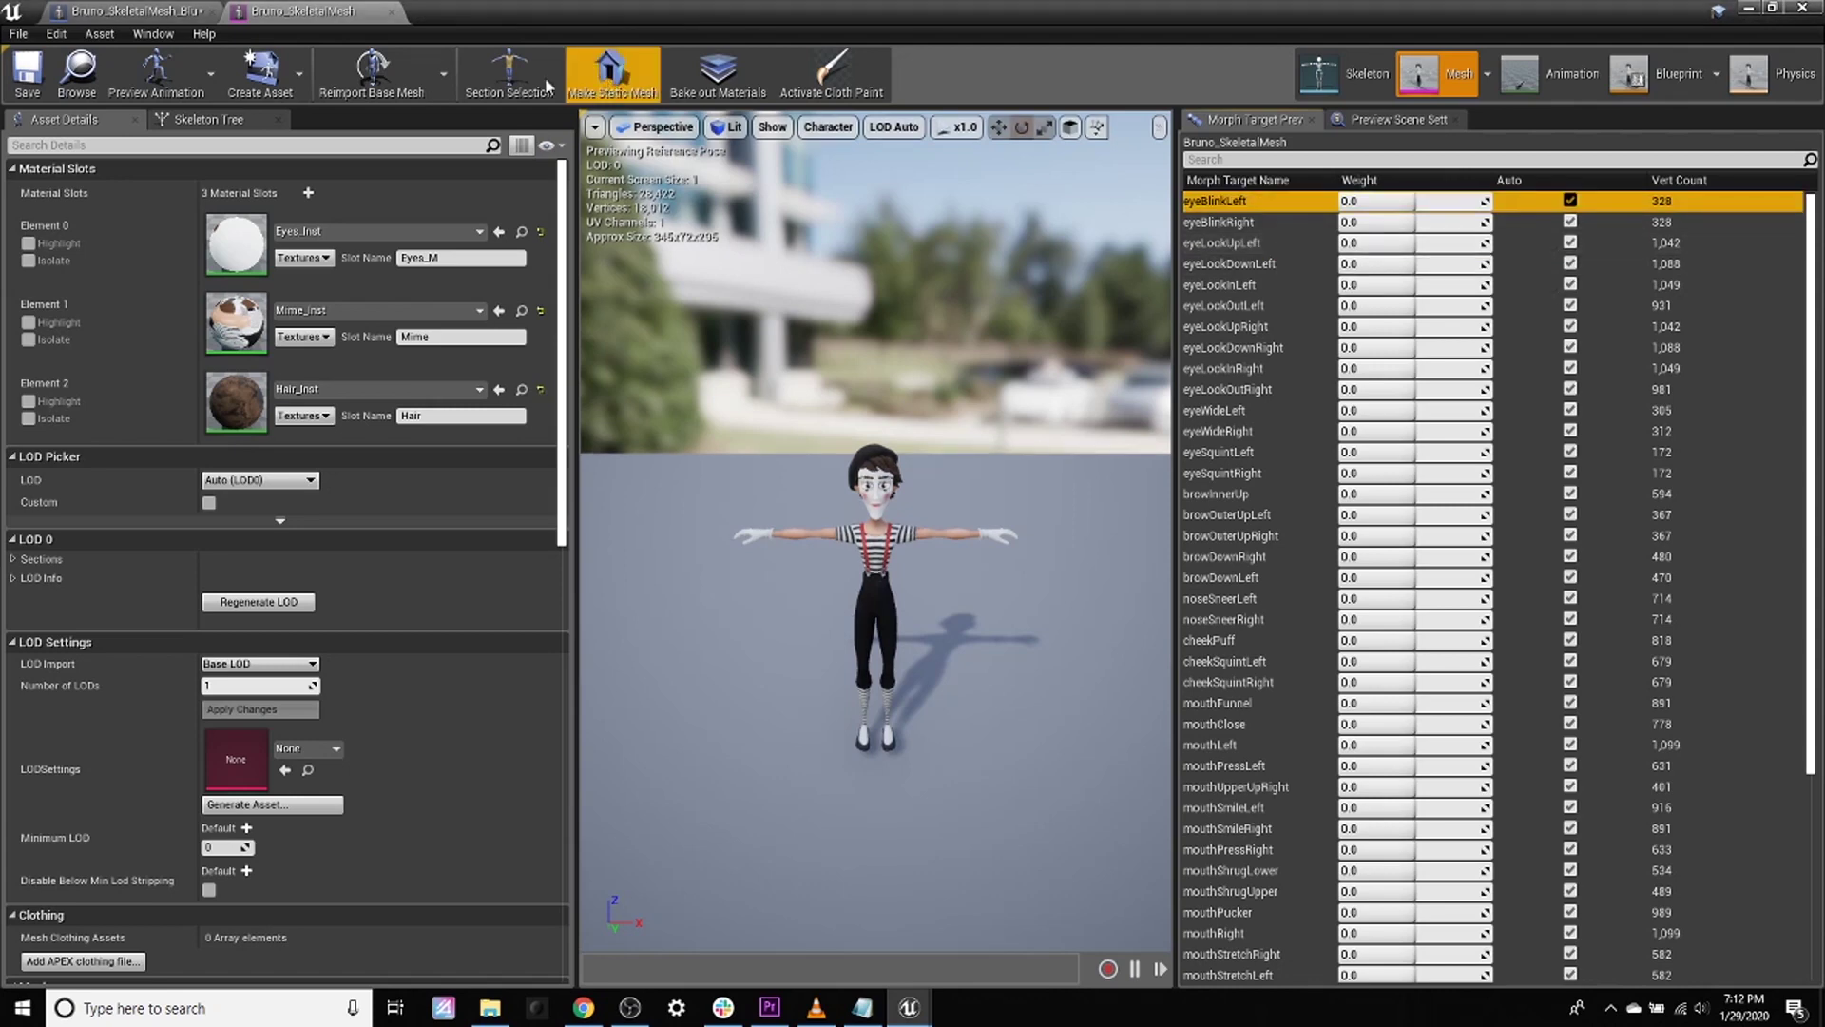
# Step: Set both Curve Name and Blendshape Name of the blueprint's Live Link Face Node to eyeBlinkLeft
pyautogui.click(133, 10)
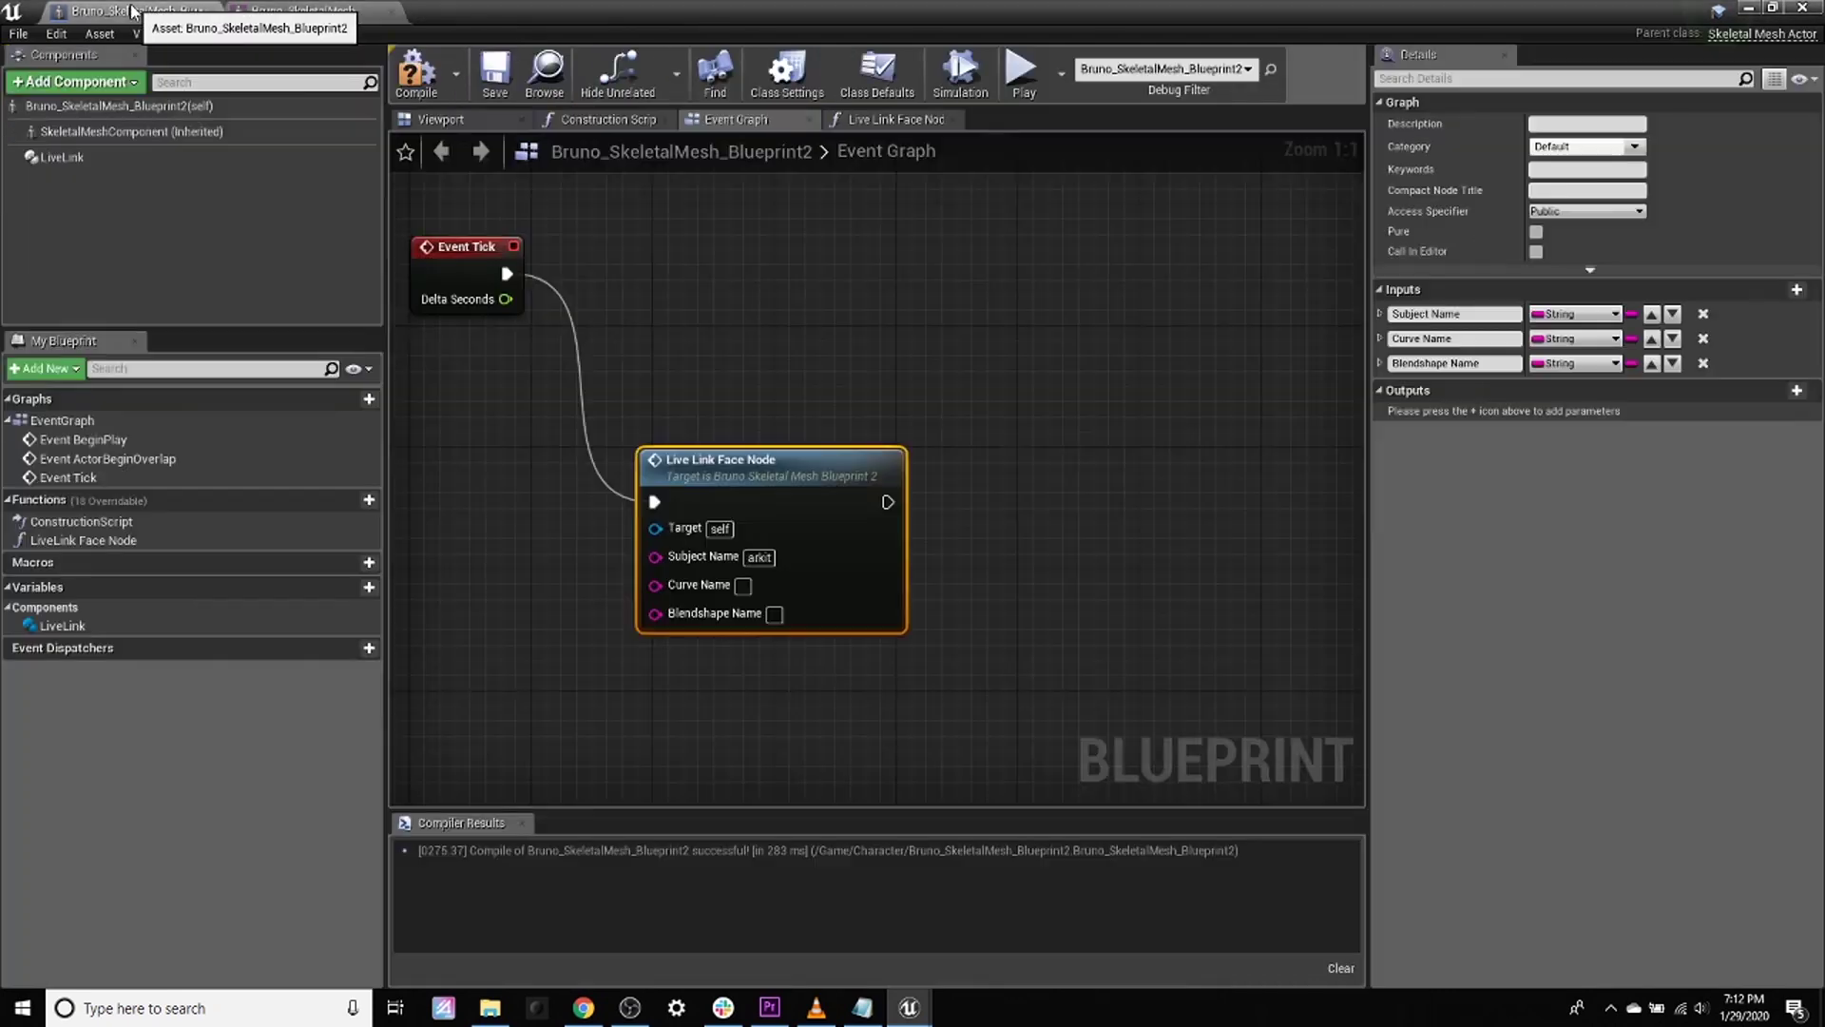
pyautogui.click(743, 586)
pyautogui.write('eyeBlinkLeft')
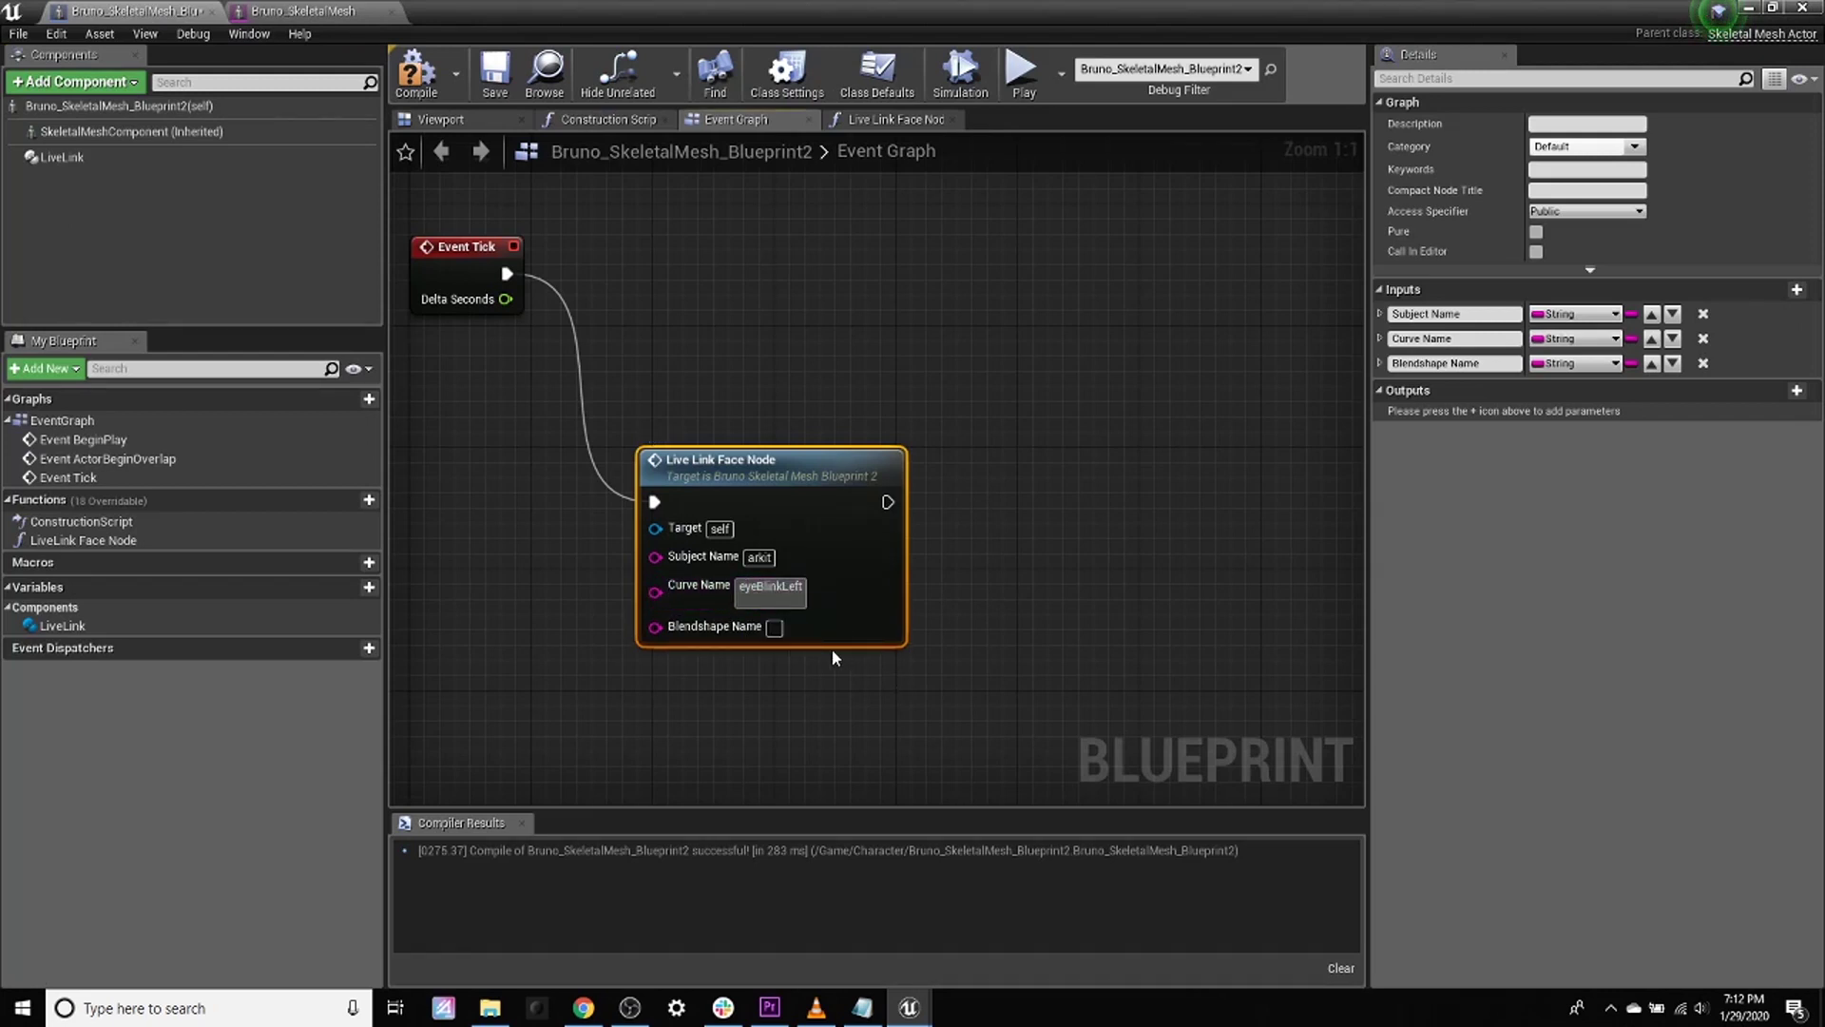
pyautogui.press('Return')
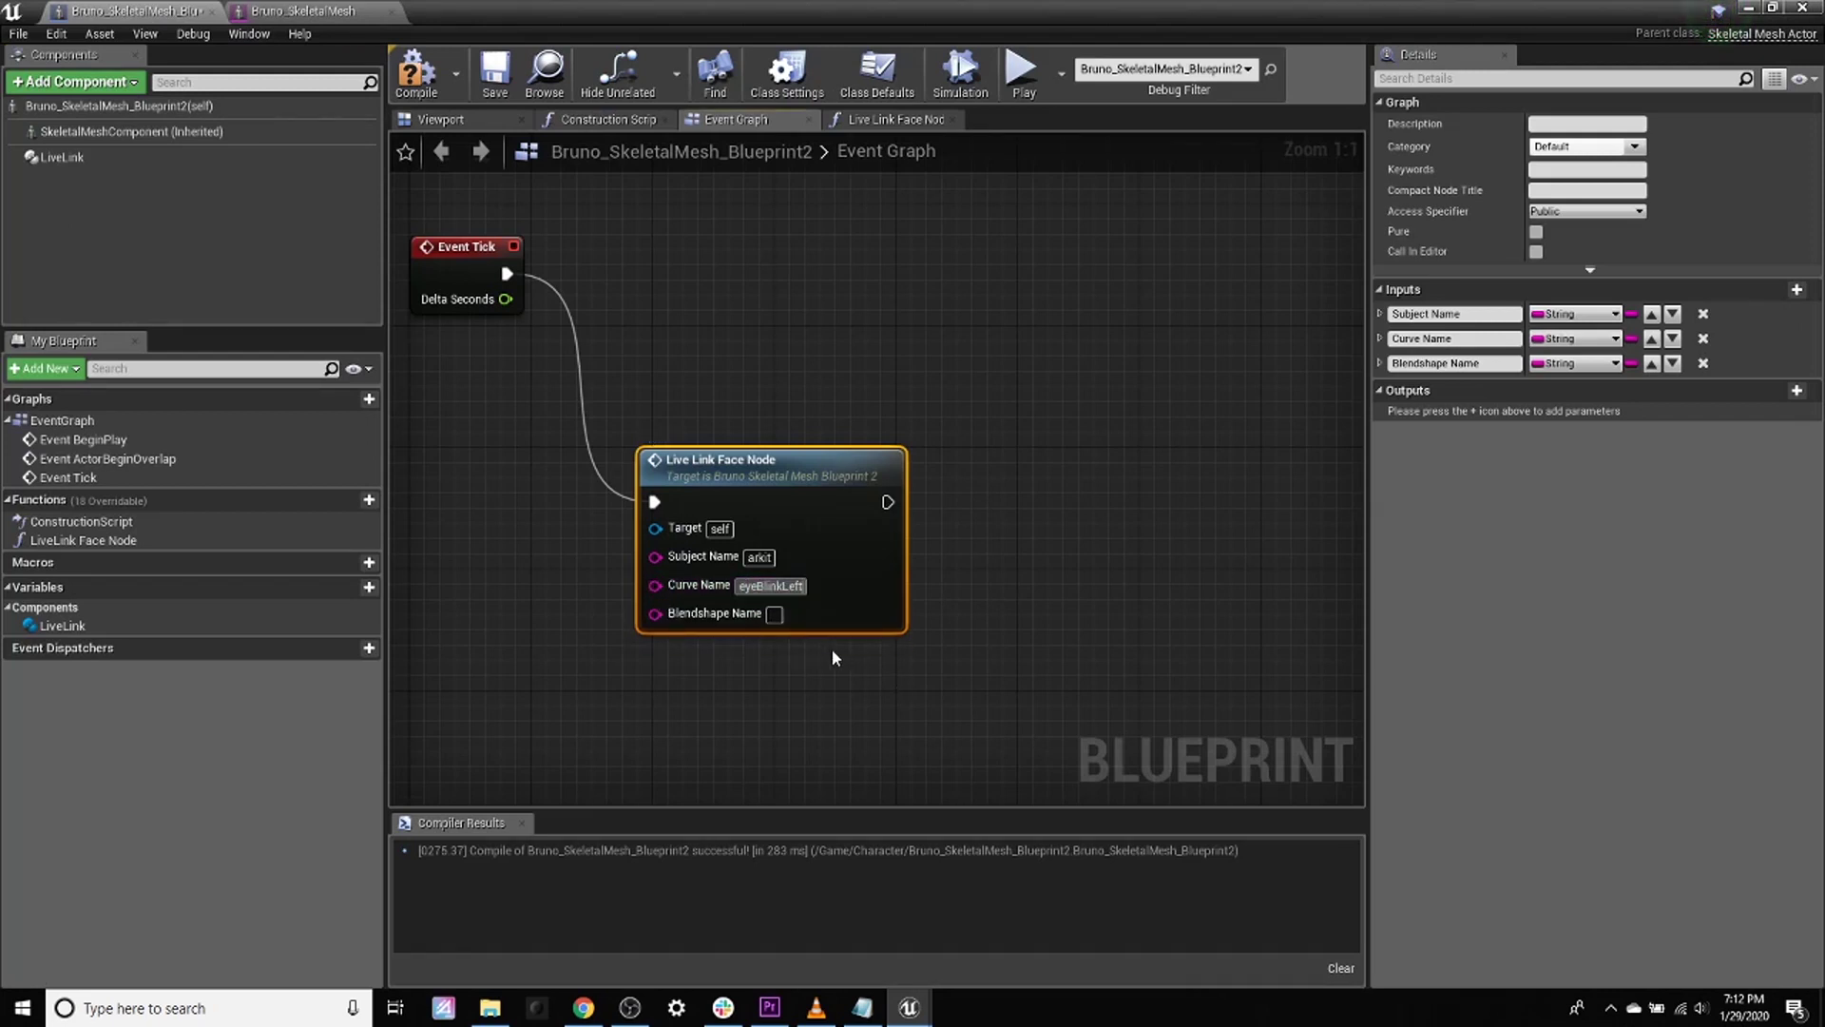
pyautogui.click(775, 613)
pyautogui.write('eyeBlinkLeft')
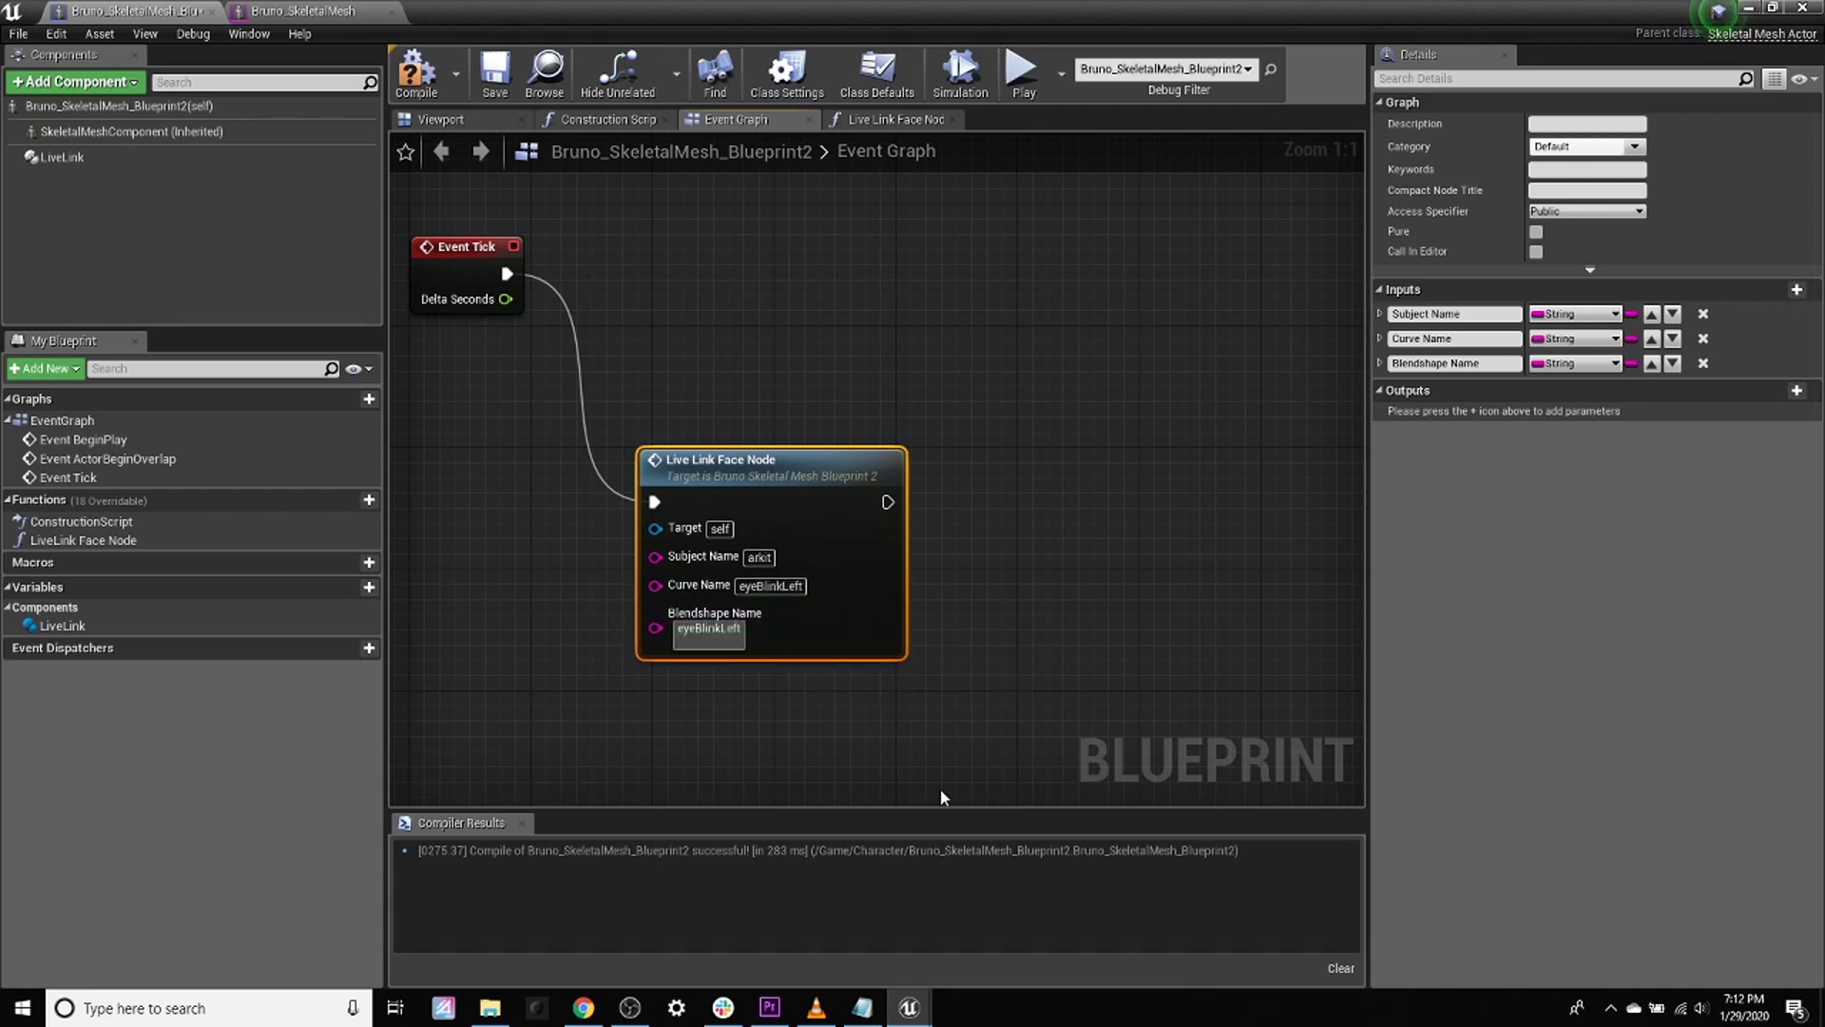
pyautogui.press('Return')
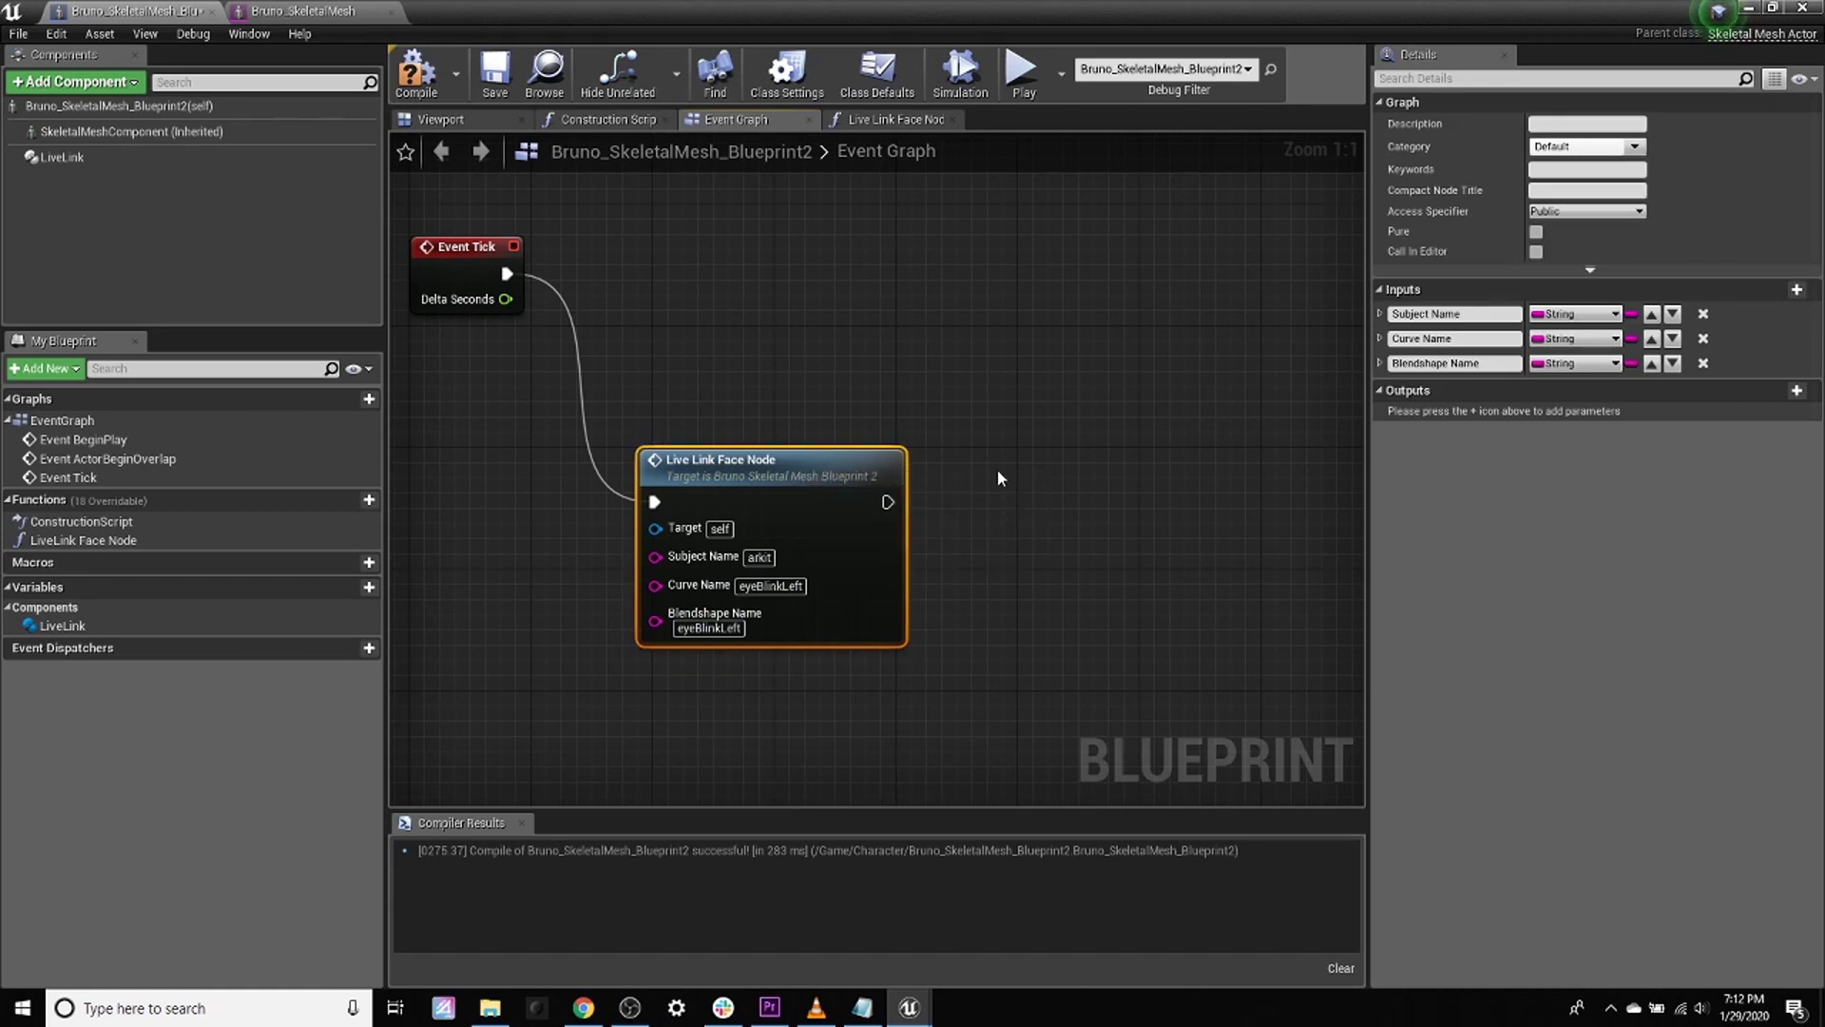
# Step: Duplicate the Live Link Face Node and connect the first node's execution output to the copy
pyautogui.hotkey('ctrl', 'v')
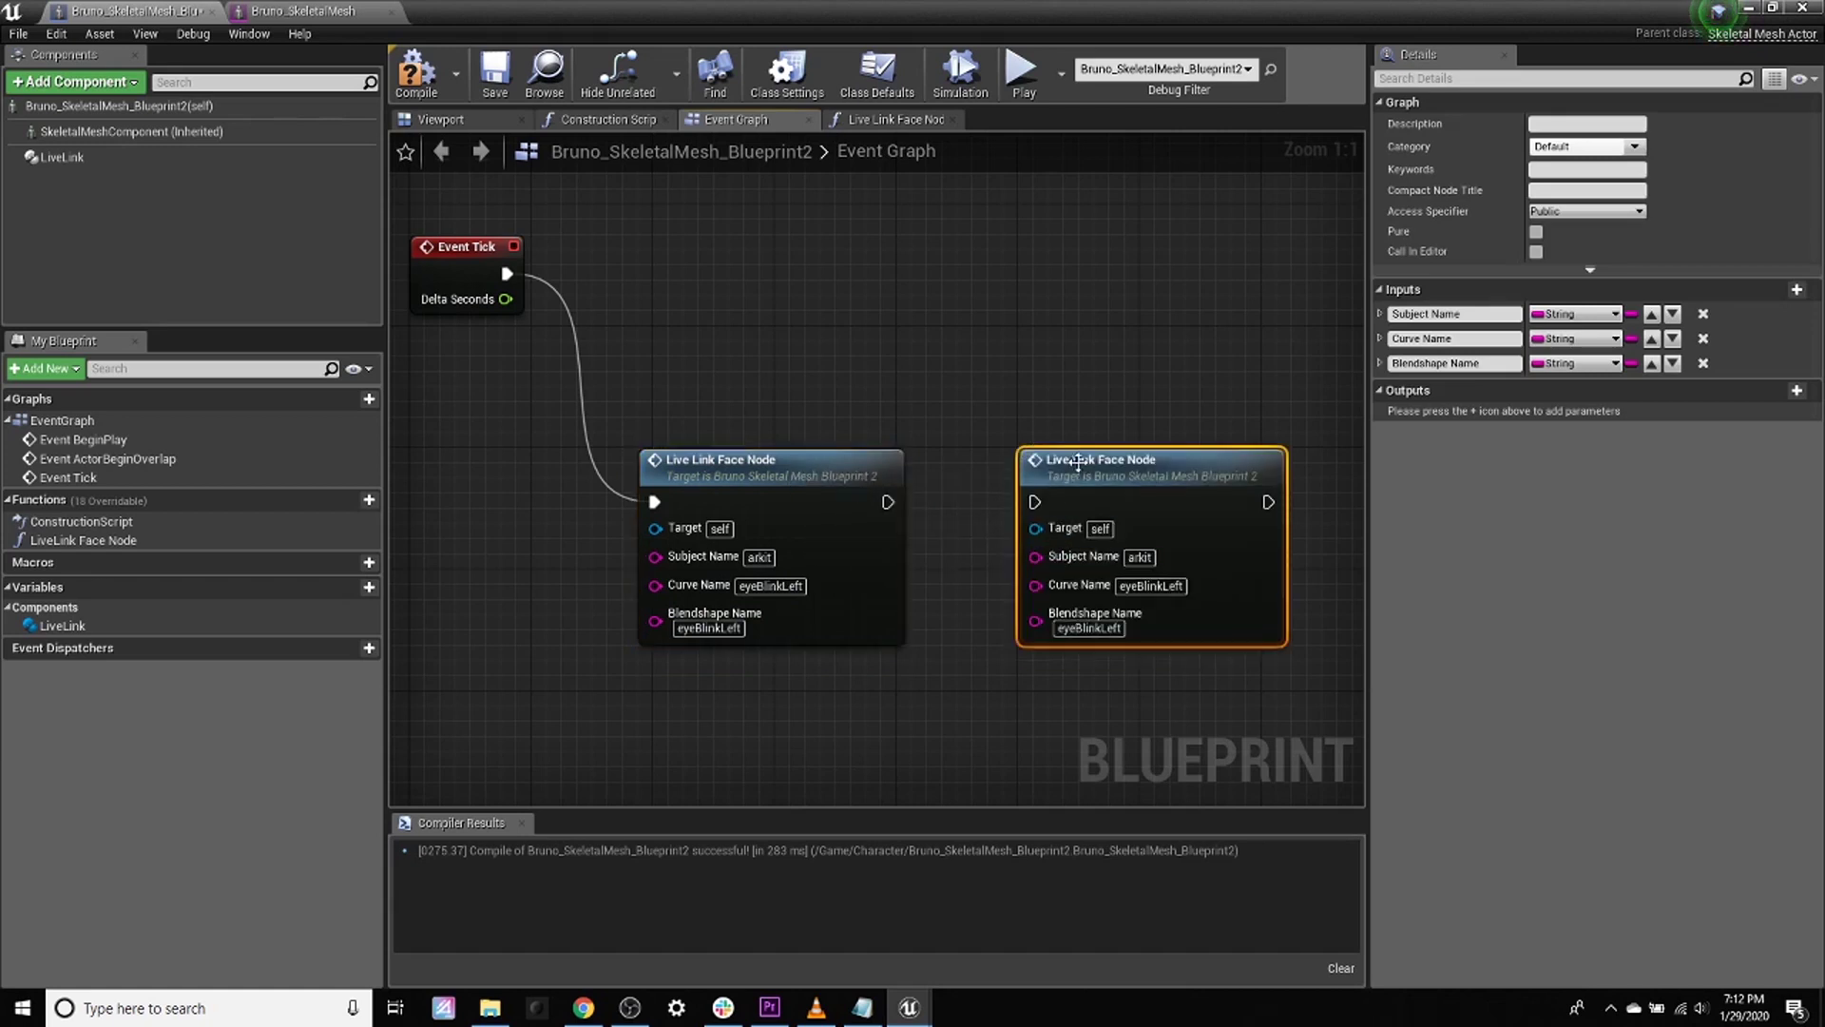
pyautogui.moveTo(1077, 463); pyautogui.dragTo(940, 425, button='right')
pyautogui.moveTo(751, 465); pyautogui.dragTo(913, 473)
# Step: Copy the eyeBlinkRight morph target name from the skeletal mesh and use it as the second node's Curve Name and Blendshape Name
pyautogui.click(299, 14)
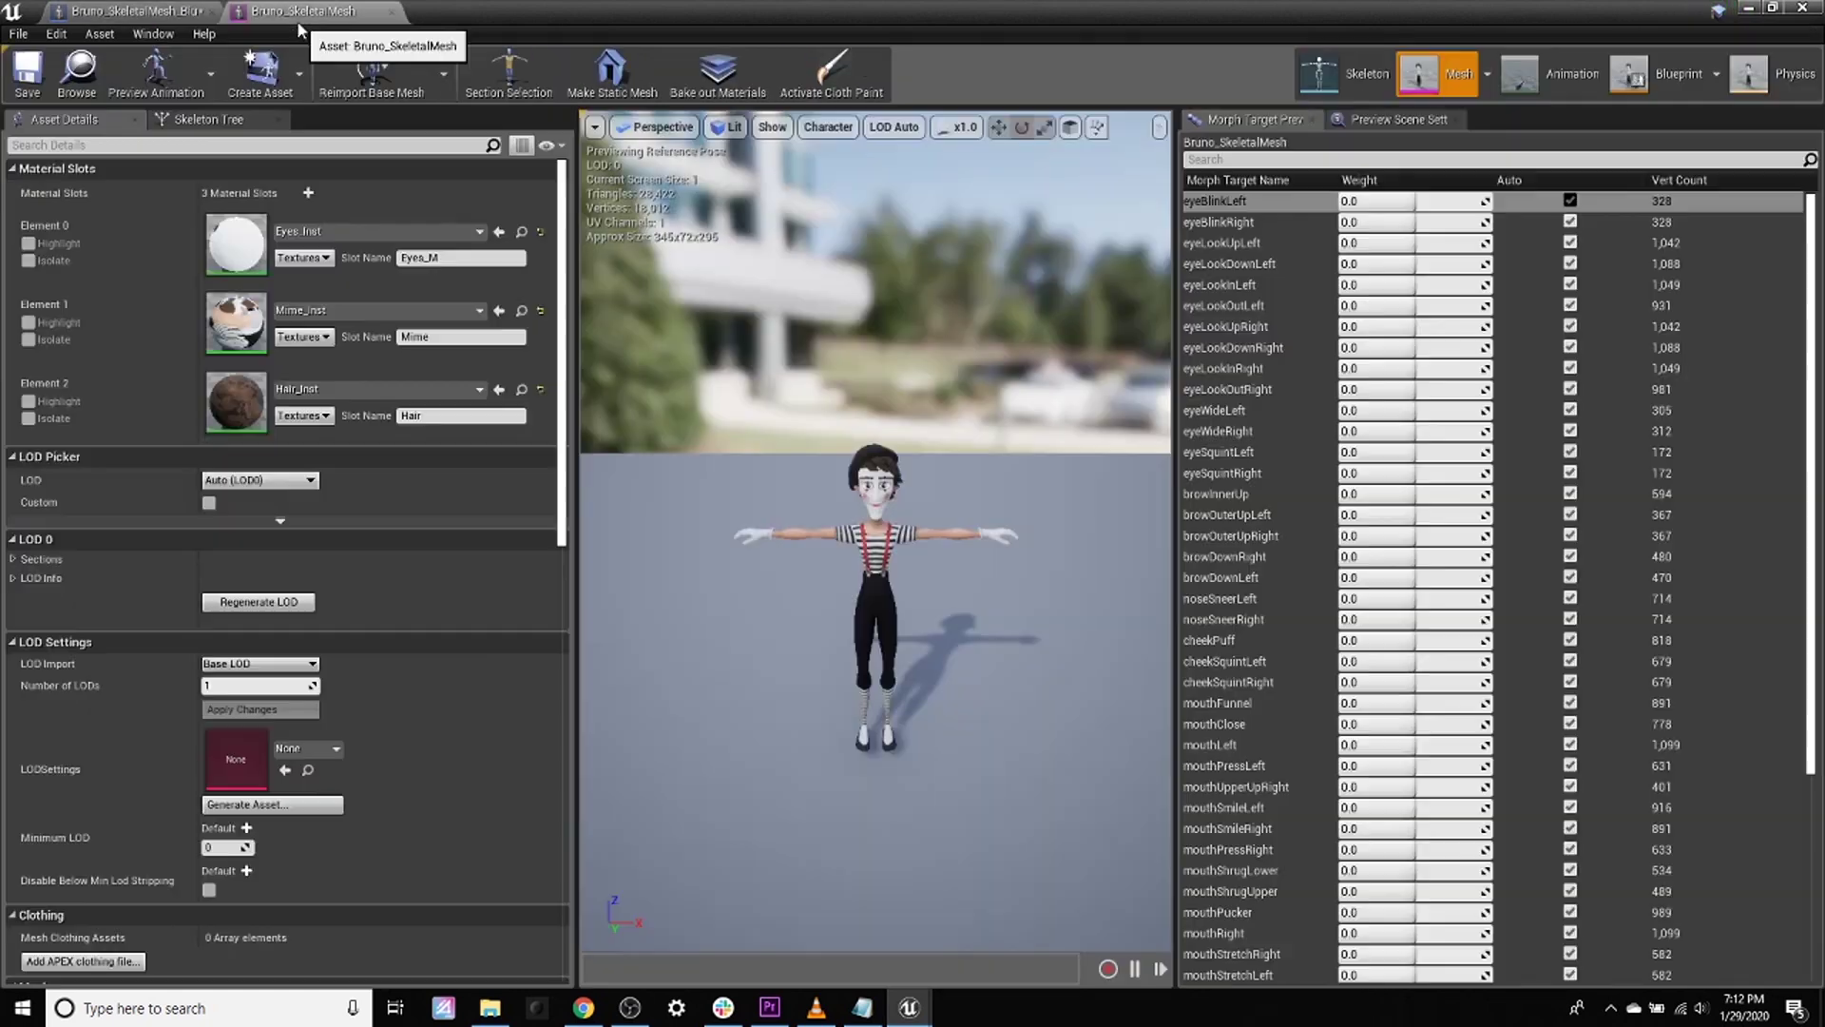
pyautogui.rightClick(1233, 223)
pyautogui.click(1258, 269)
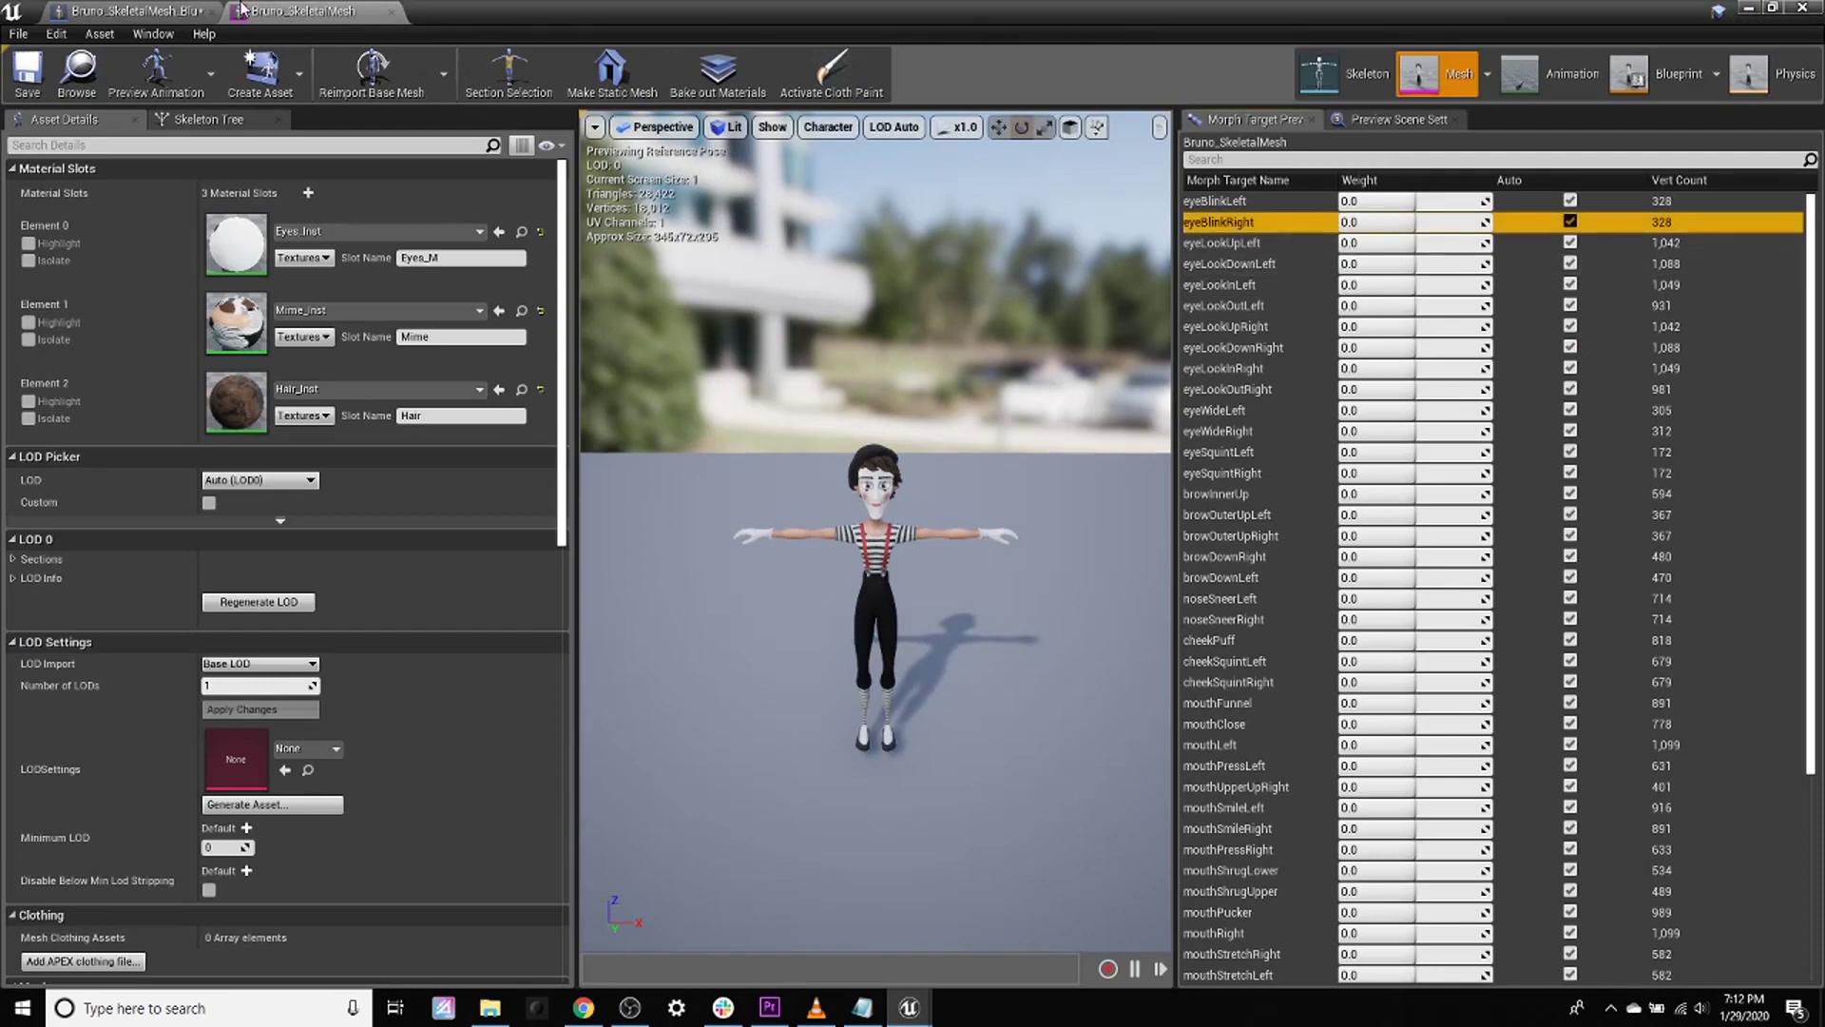
pyautogui.click(138, 10)
pyautogui.click(1014, 549)
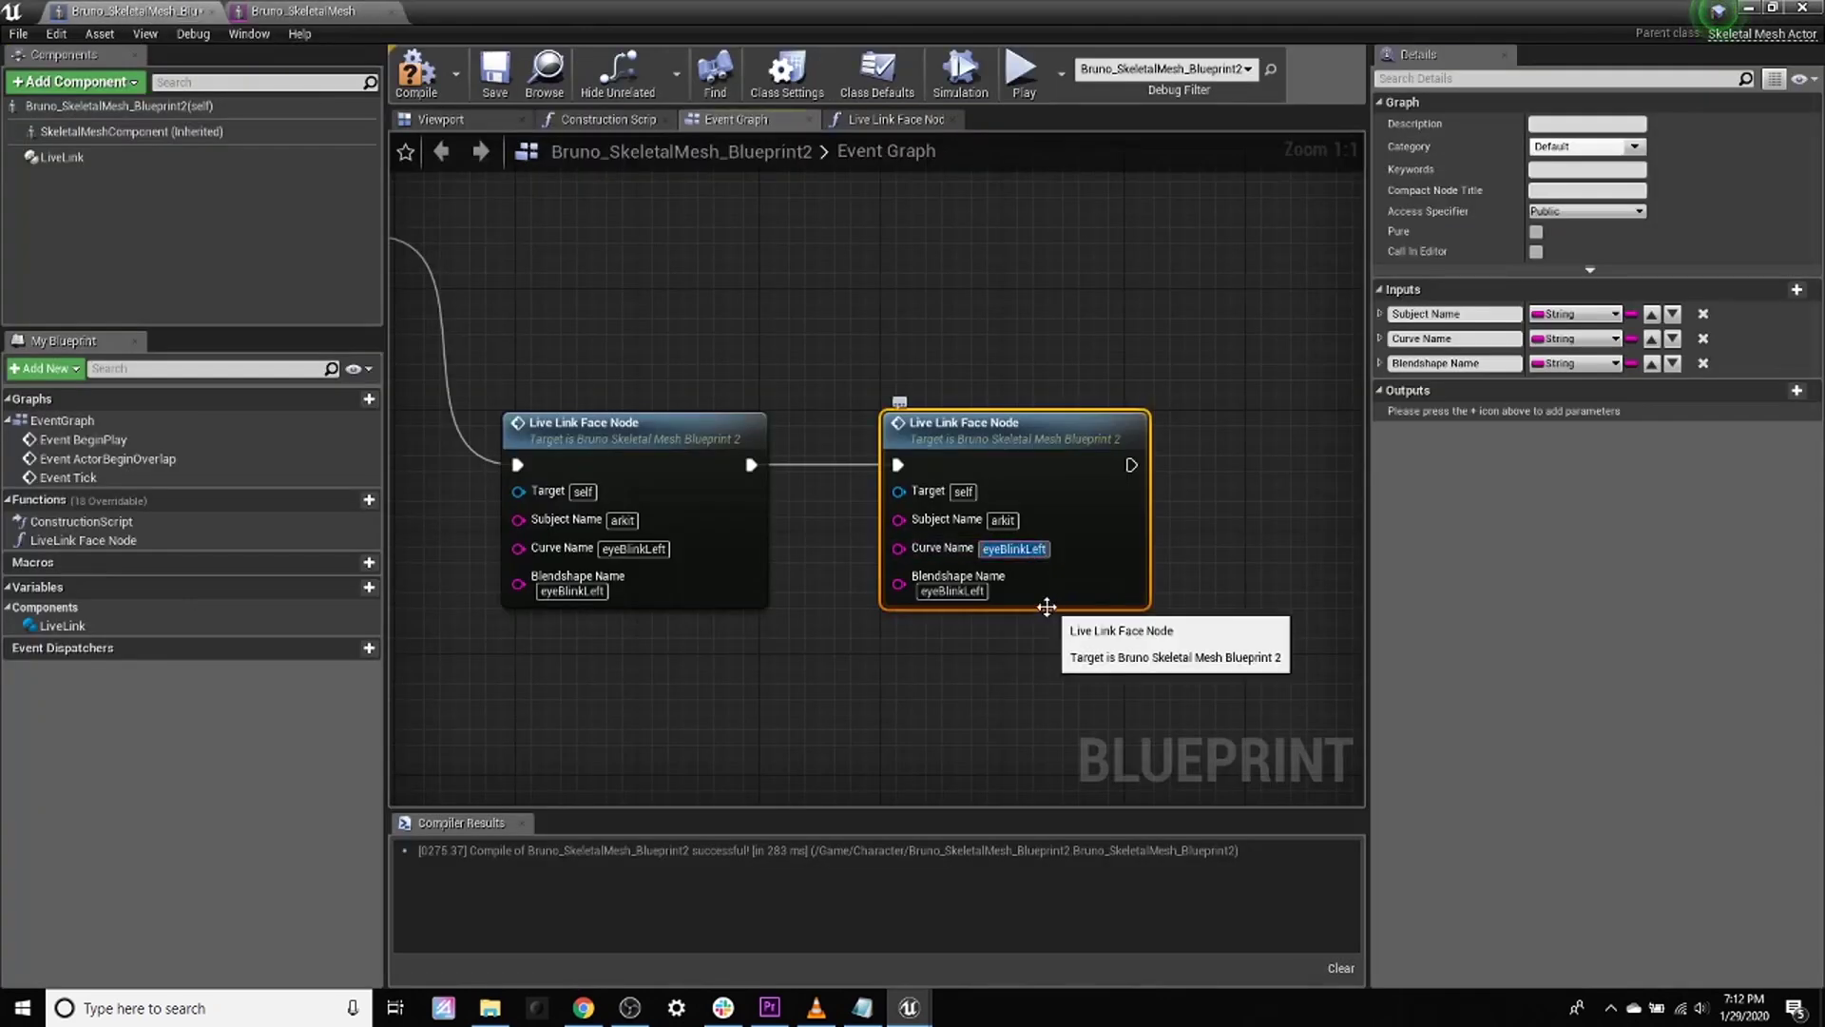
pyautogui.hotkey('ctrl', 'v')
pyautogui.press('Return')
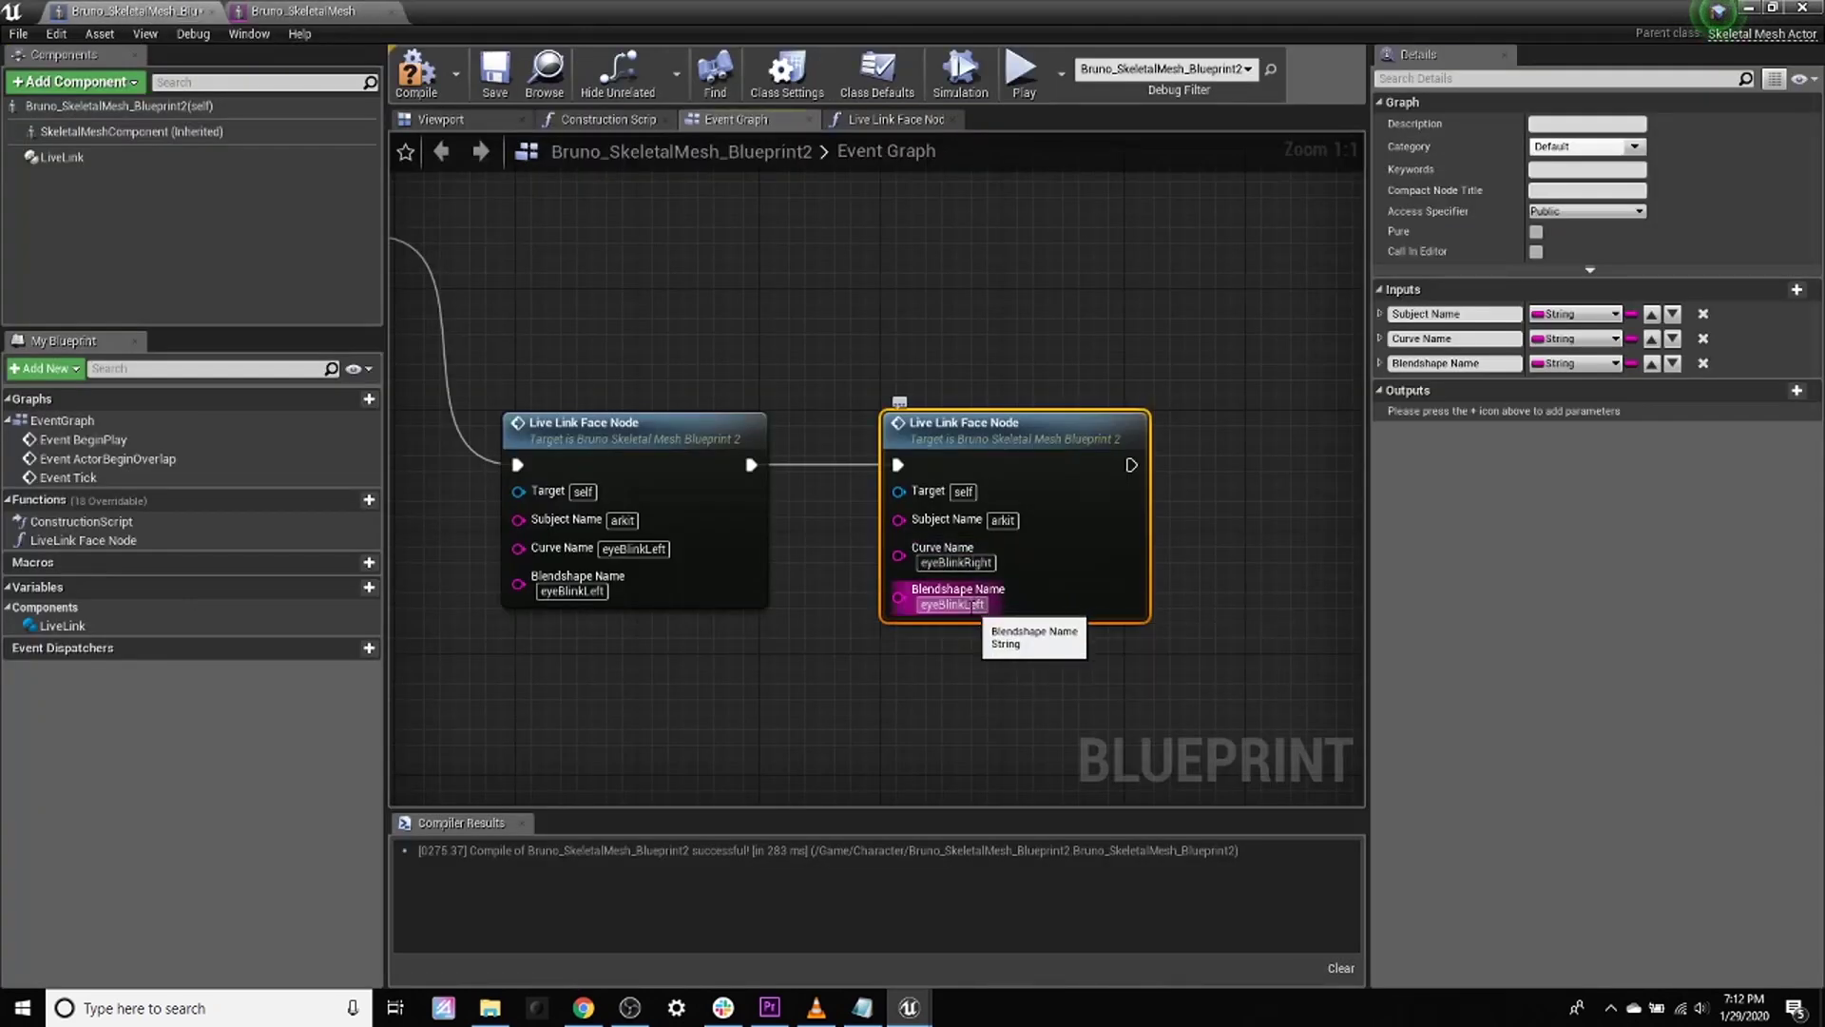
pyautogui.click(953, 605)
pyautogui.hotkey('ctrl', 'v')
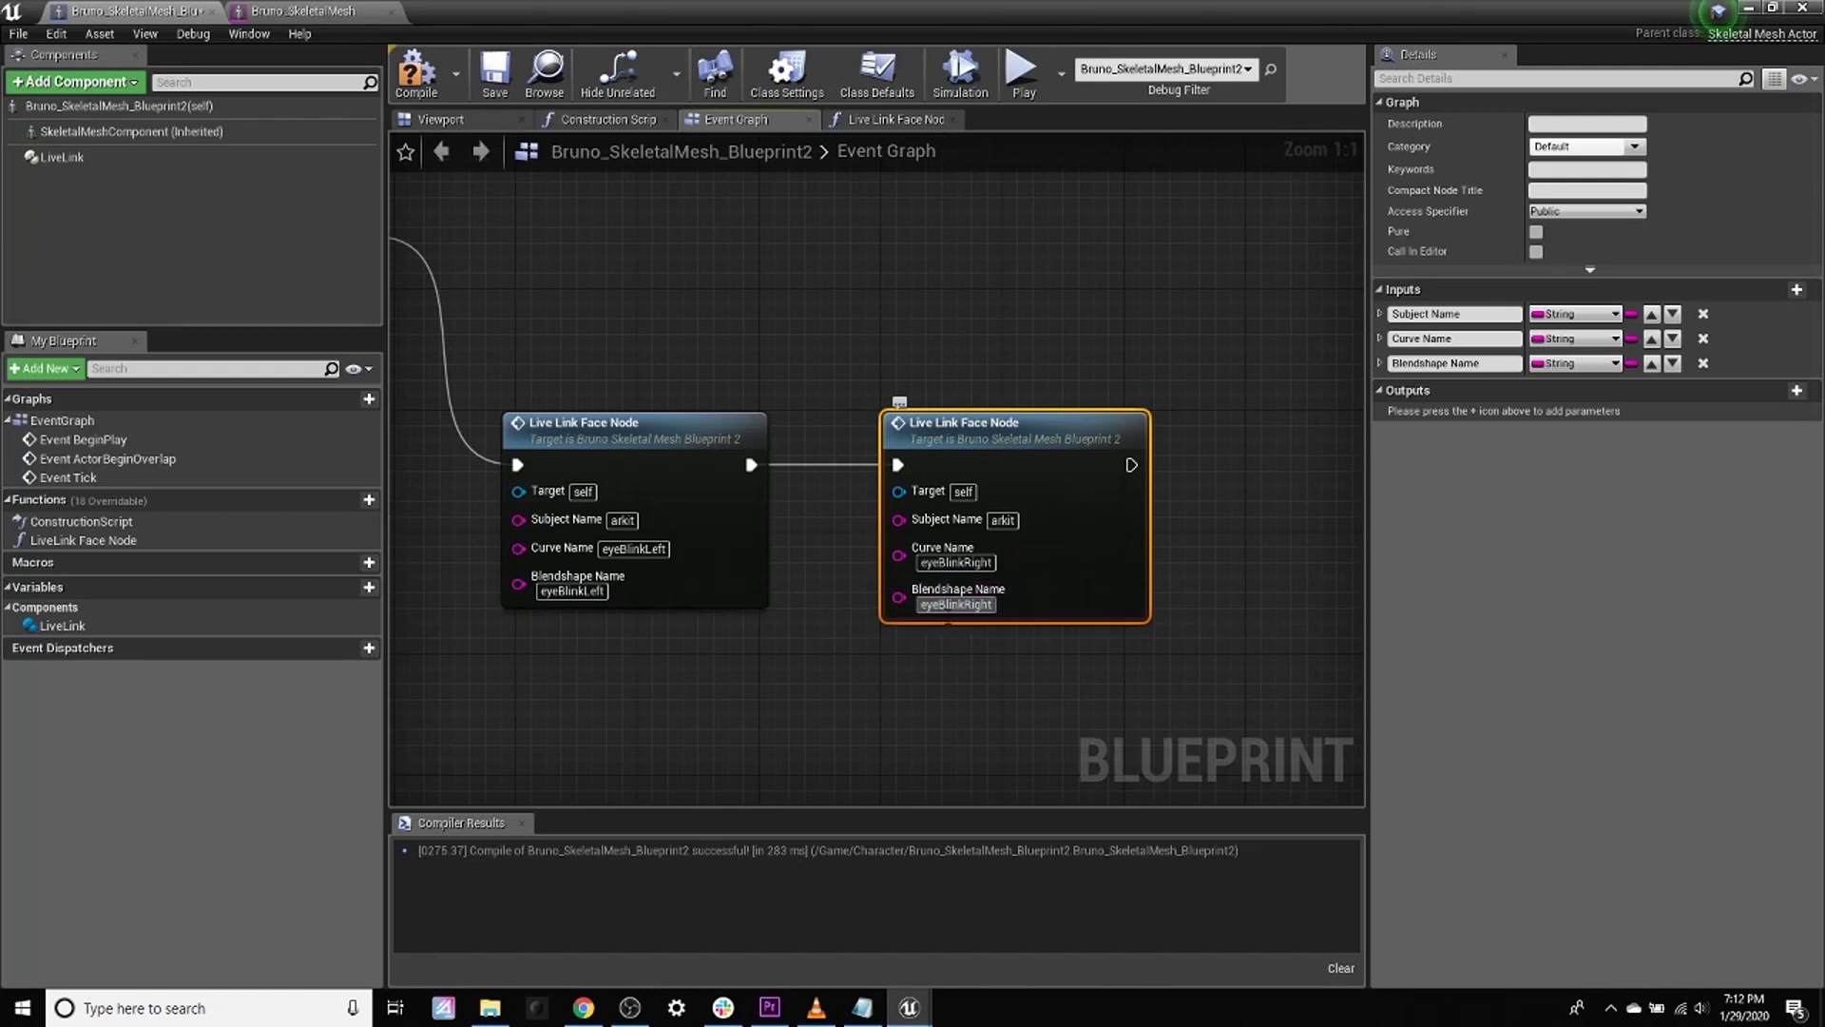
pyautogui.moveTo(958, 674)
pyautogui.mouseDown(button='right')
pyautogui.moveTo(864, 655)
pyautogui.moveTo(942, 656)
pyautogui.mouseUp(button='right')
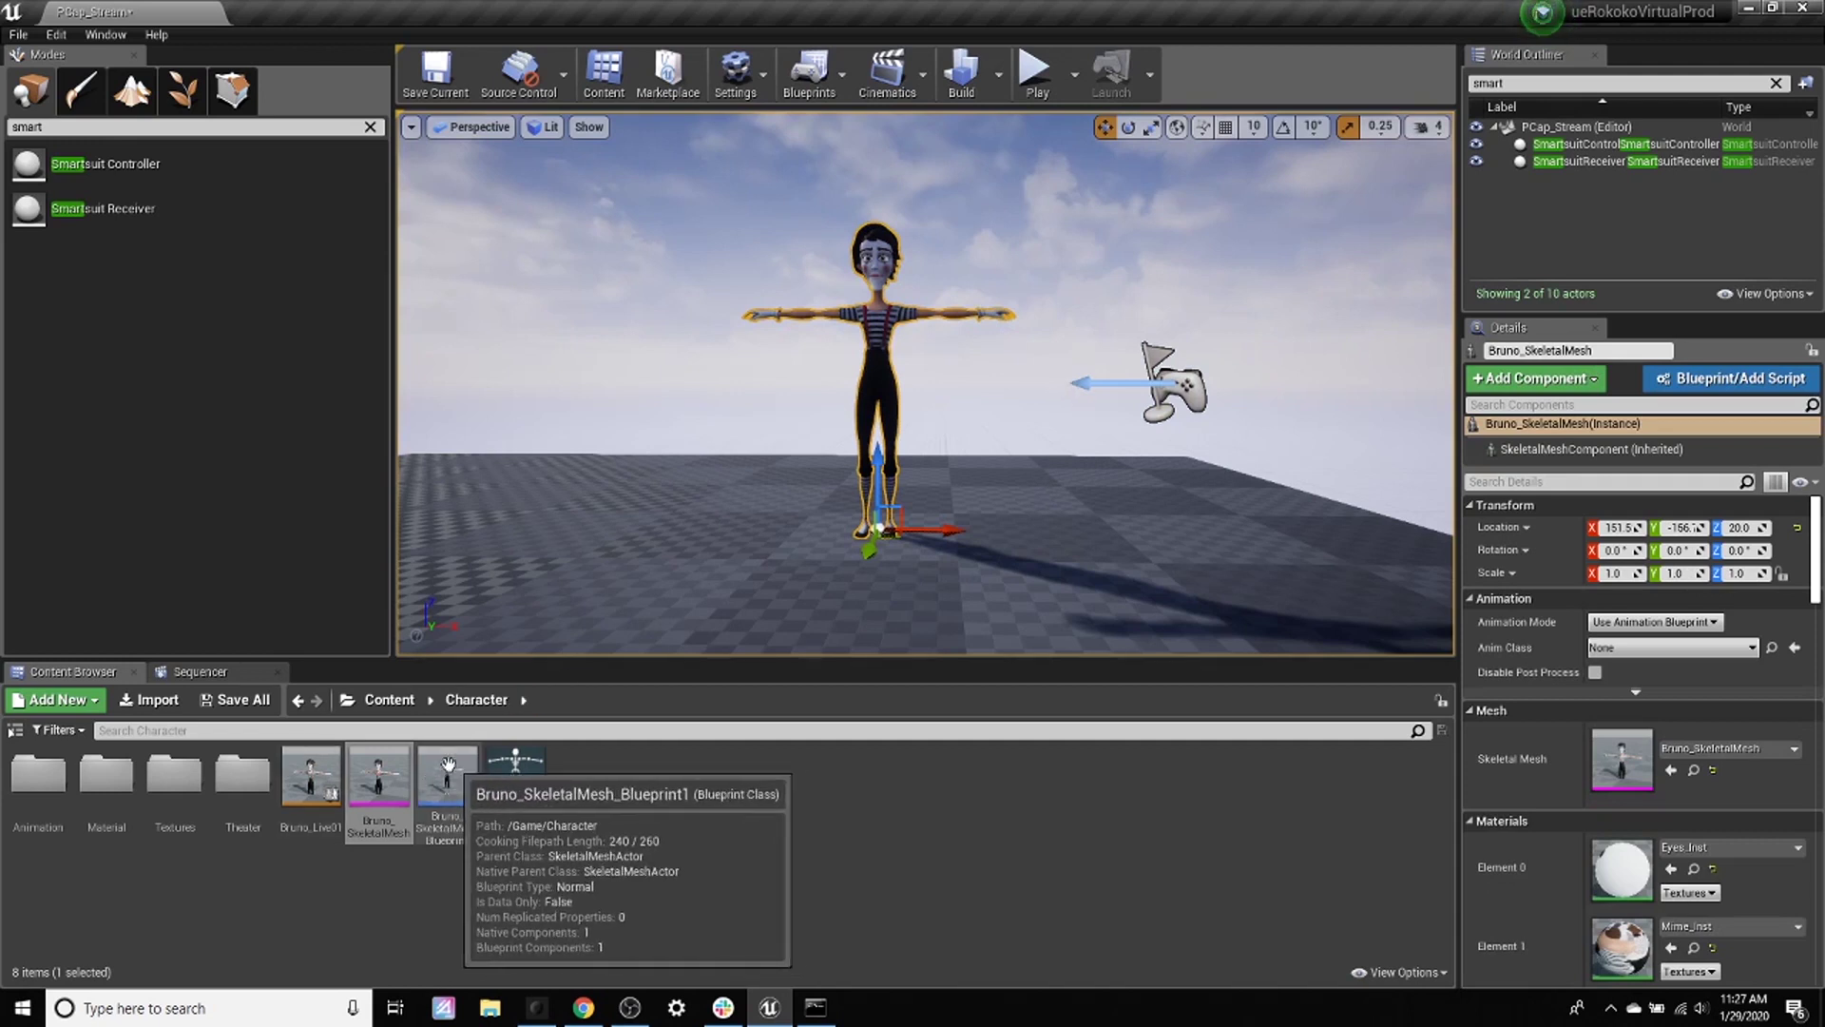
# Step: Replace the Bruno mesh in the level with Bruno_SkeletalMesh_Blueprint1 and set its Anim Class to Bruno_Live01
pyautogui.click(899, 366)
pyautogui.click(892, 330)
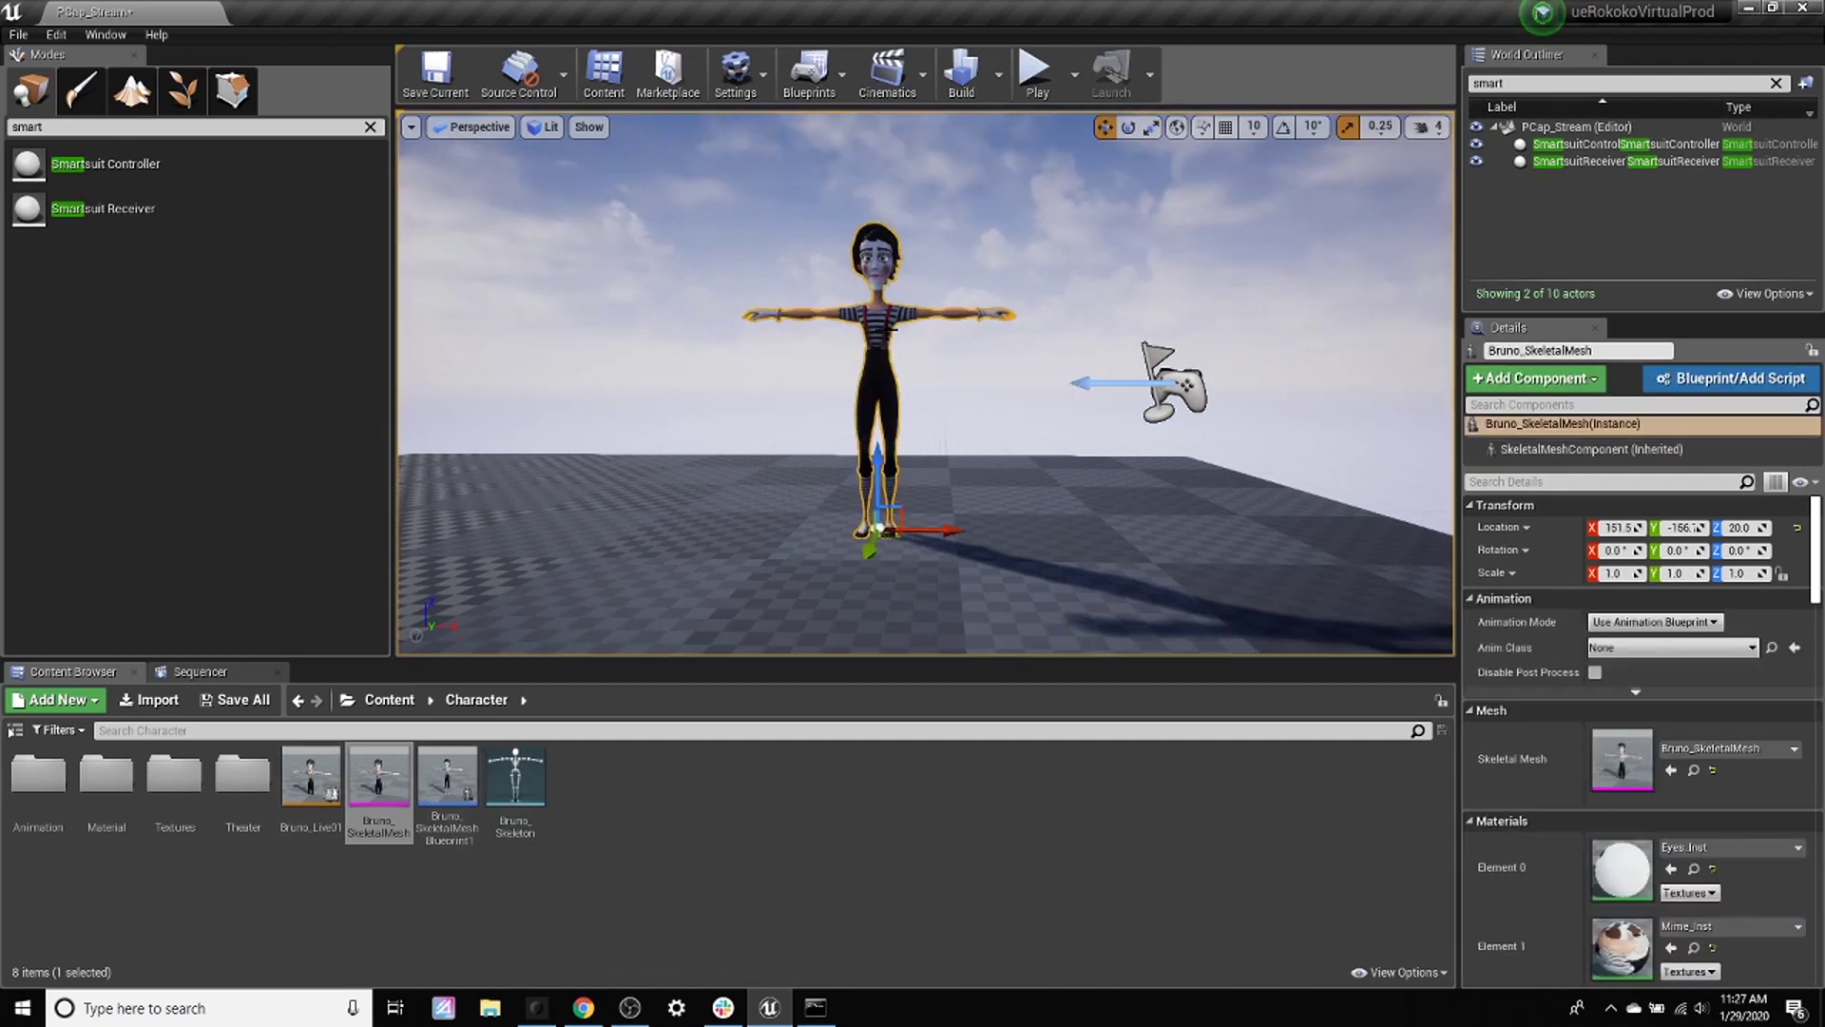
pyautogui.press('Delete')
pyautogui.moveTo(446, 774); pyautogui.dragTo(924, 567)
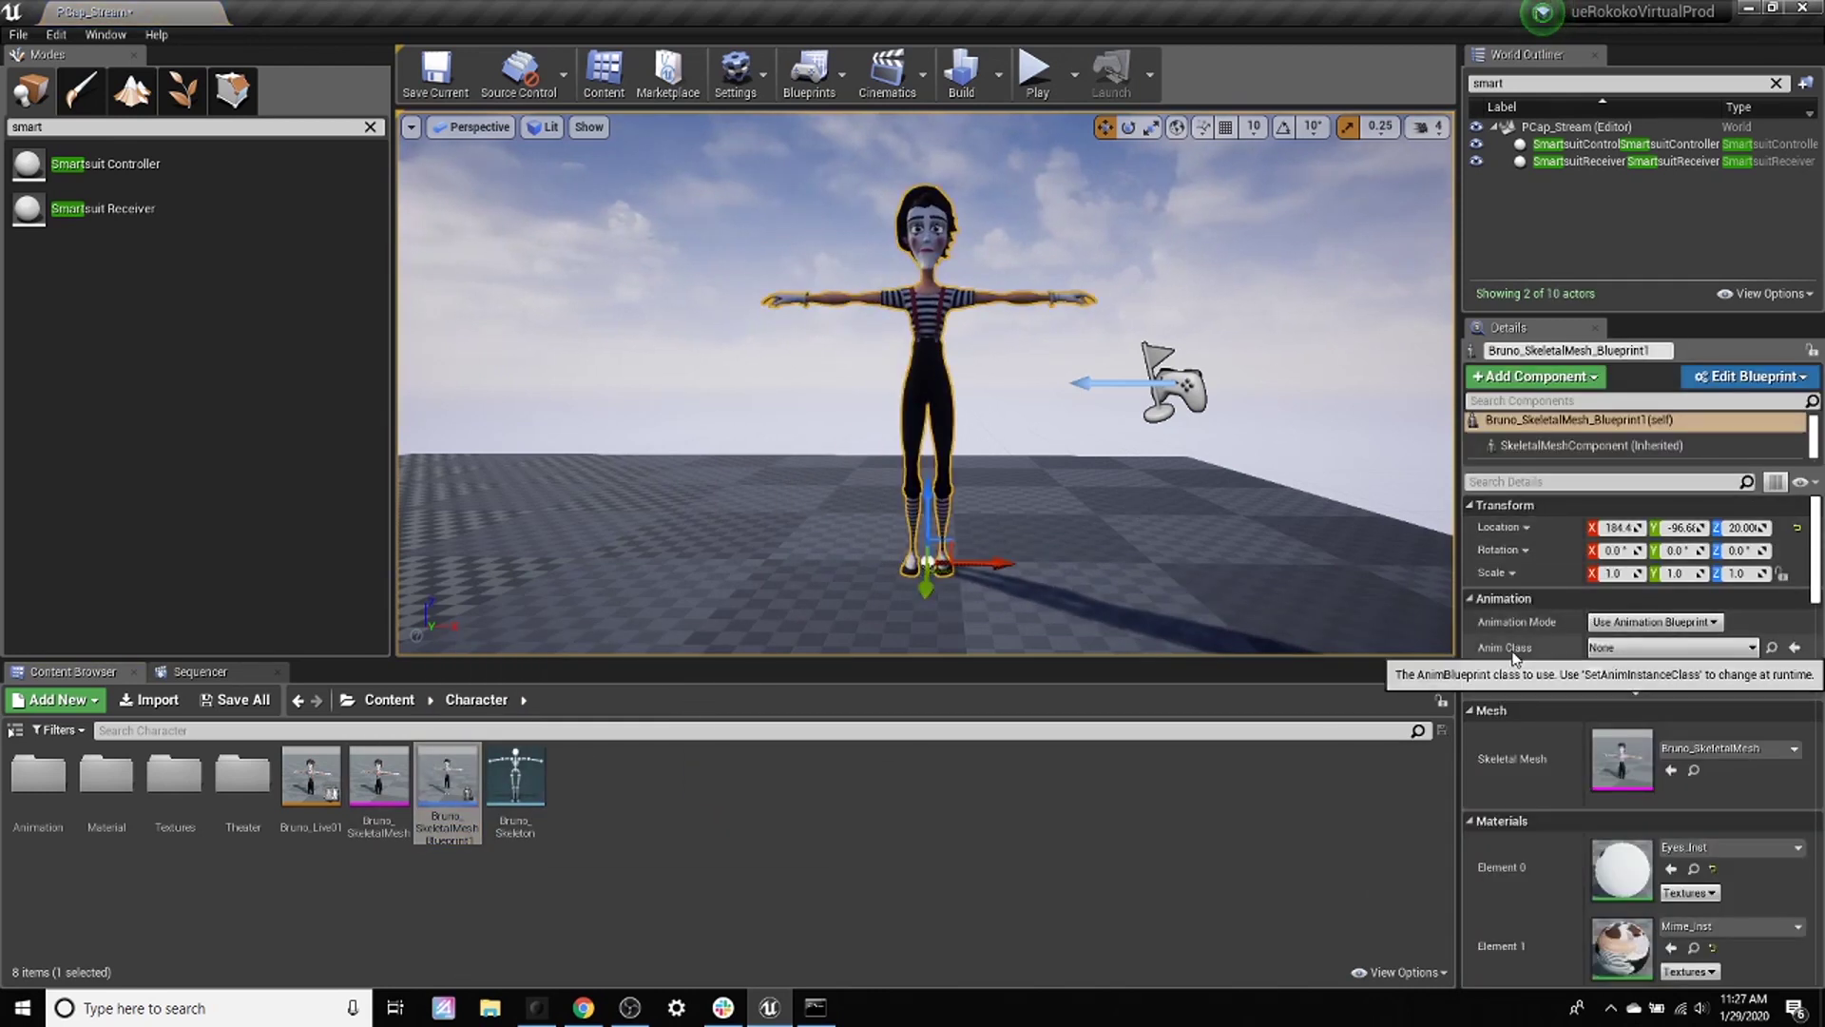
pyautogui.click(1645, 650)
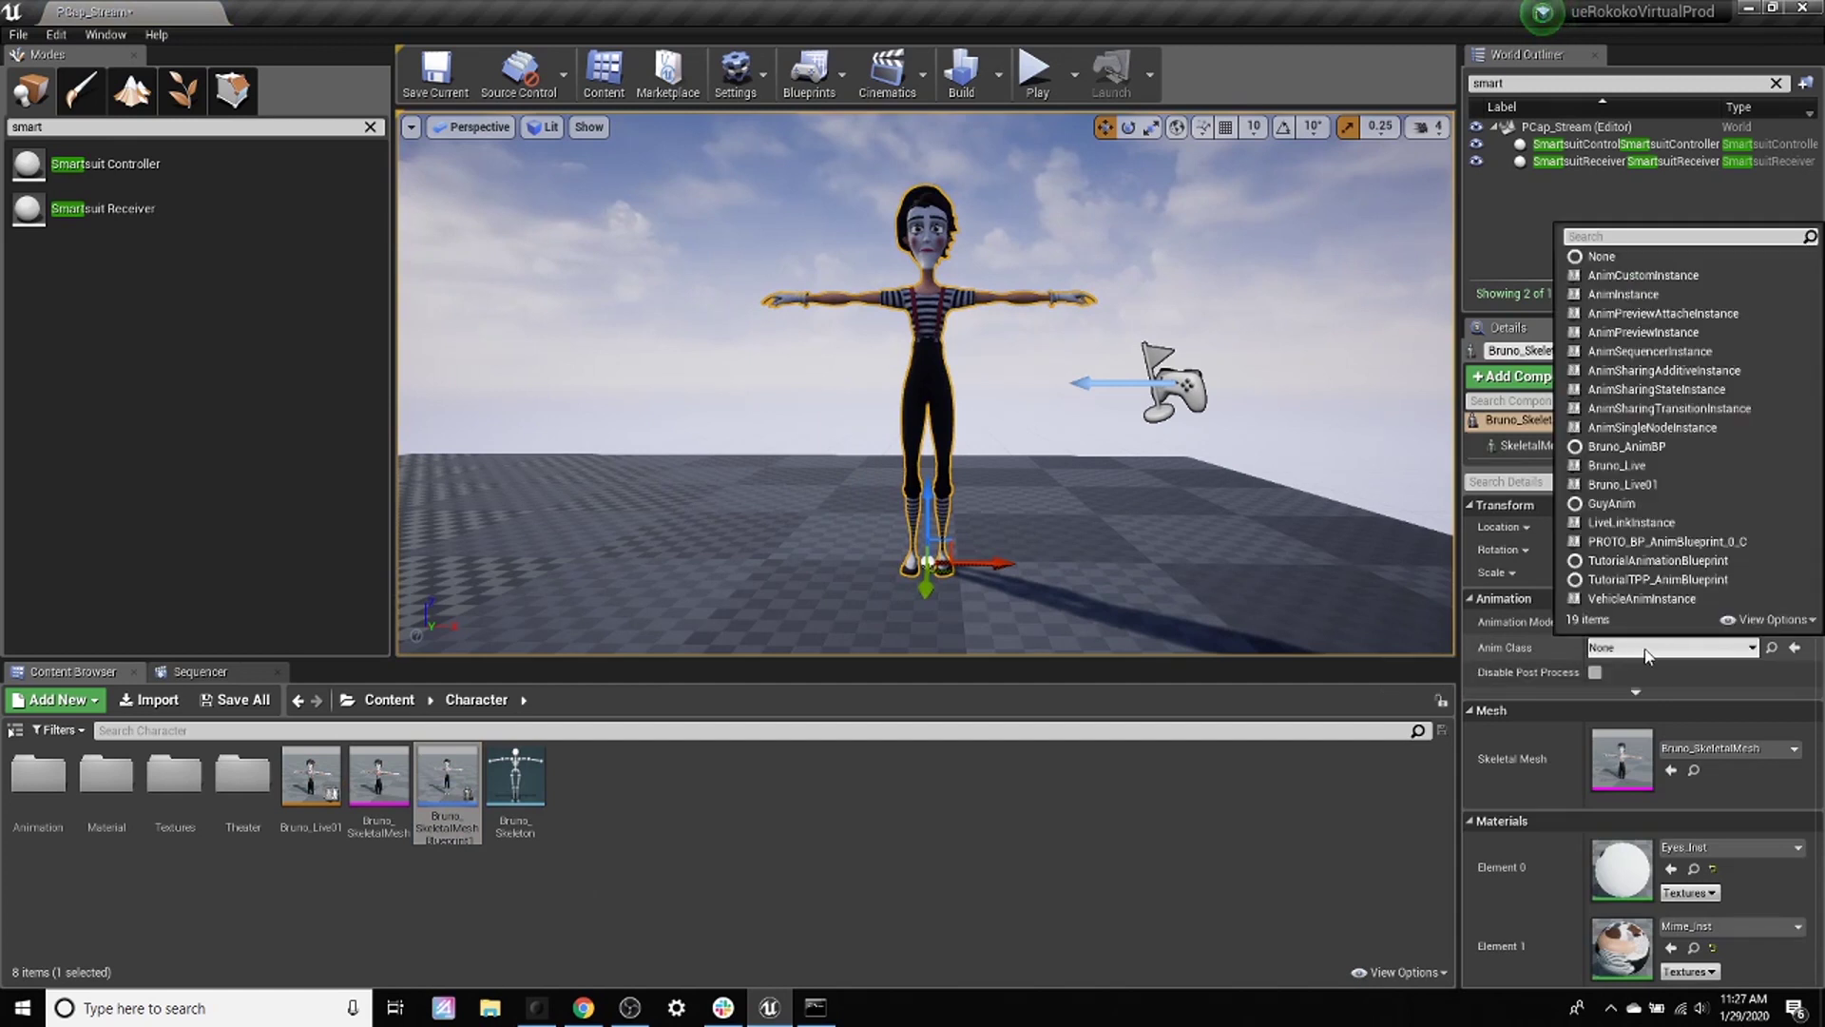
pyautogui.click(1675, 488)
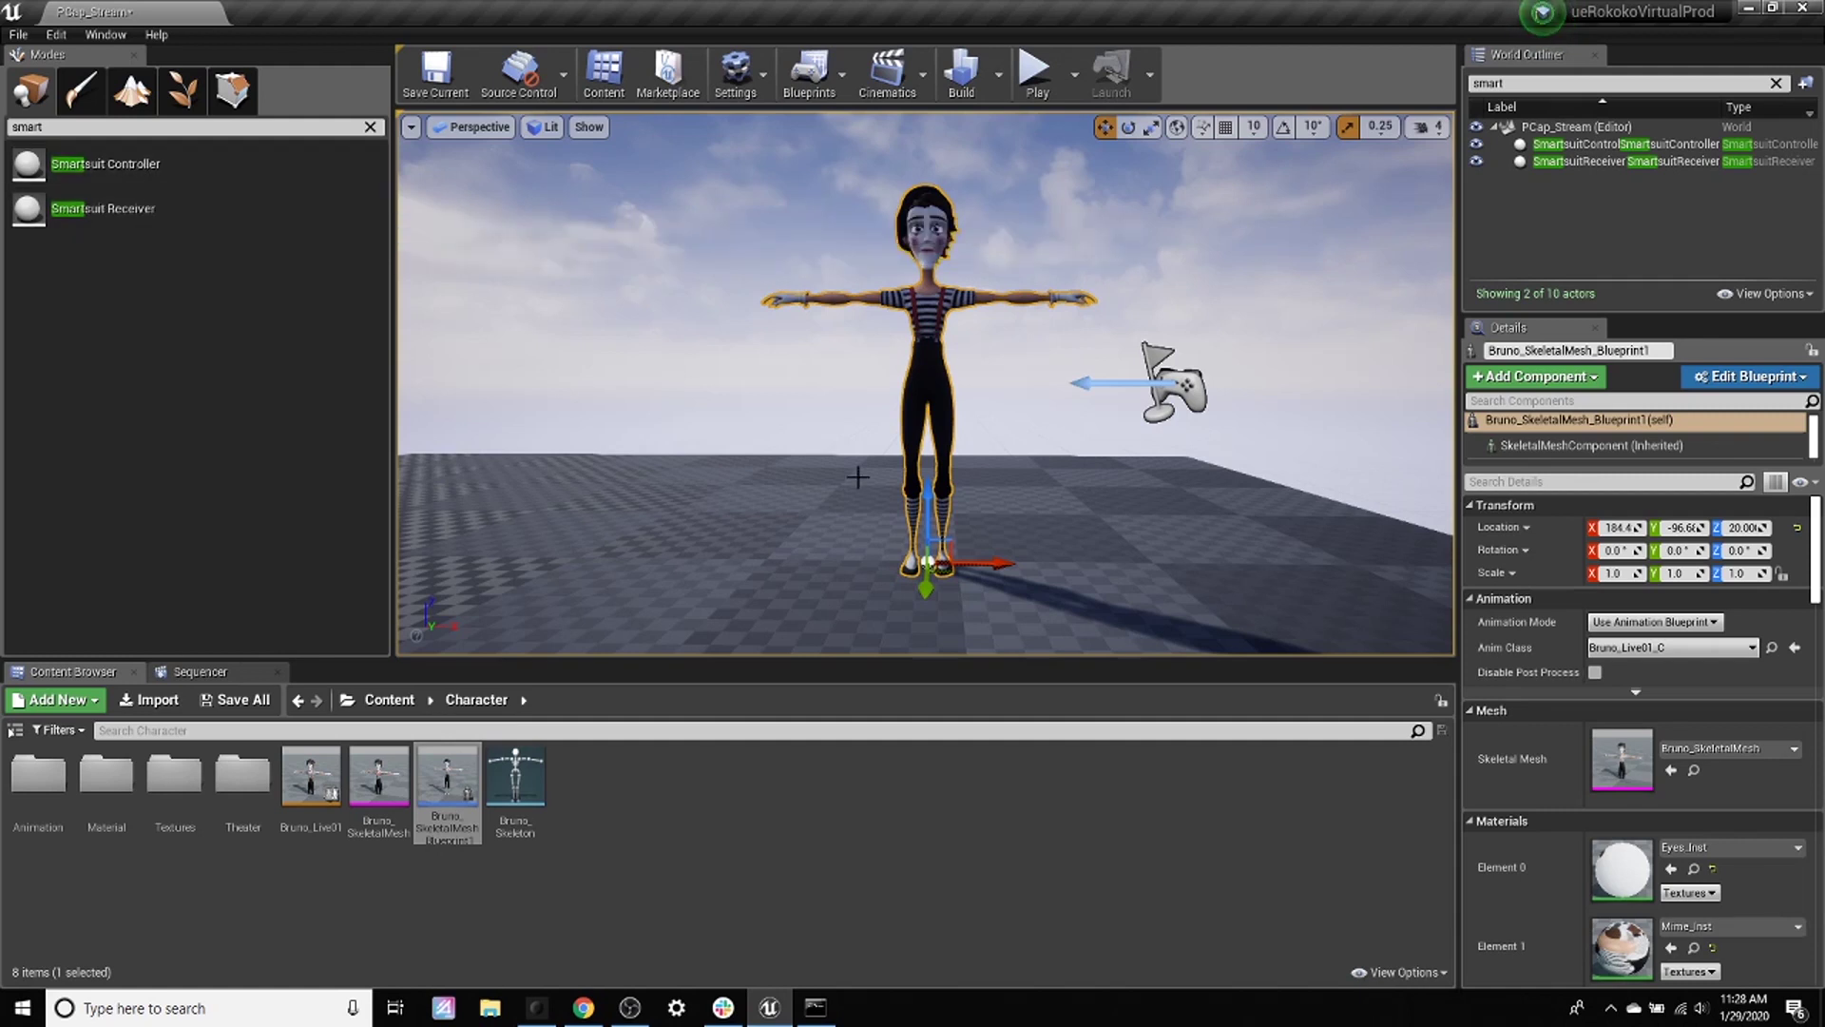
# Step: Examine the settings of the level's Smartsuit receiver and Smartsuit controller
pyautogui.click(1674, 164)
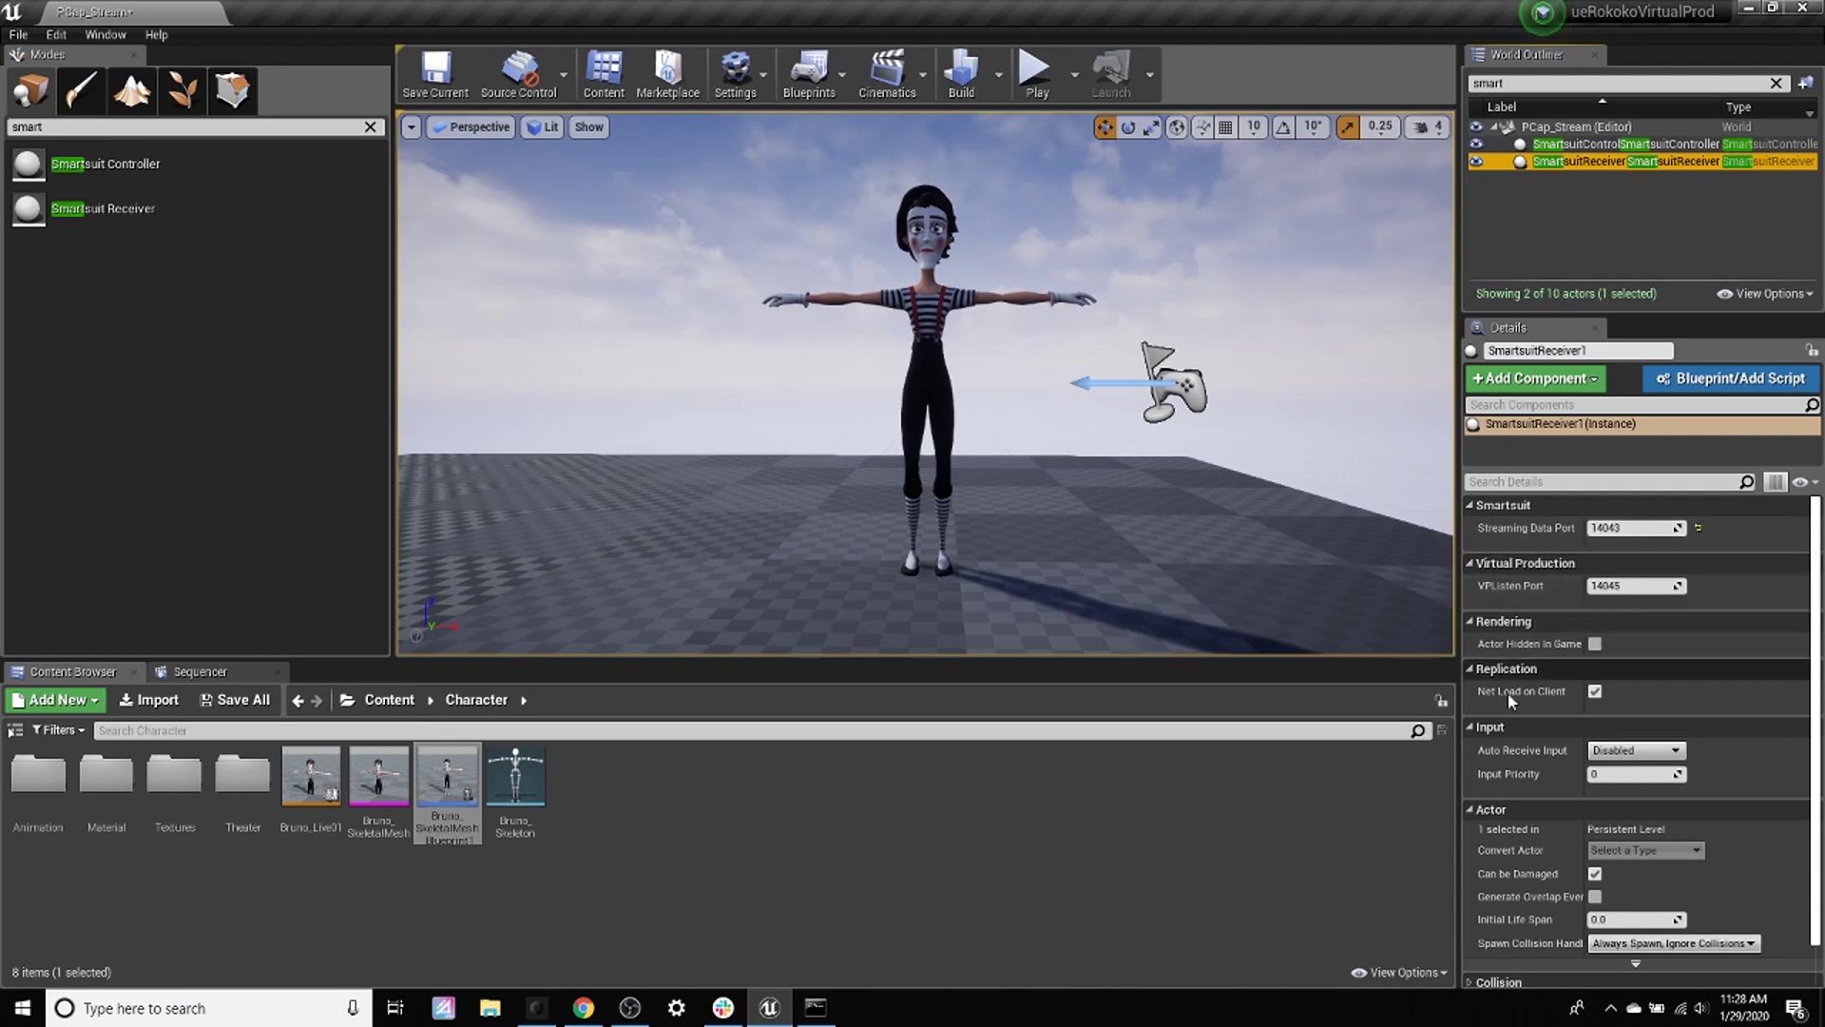
pyautogui.click(1606, 145)
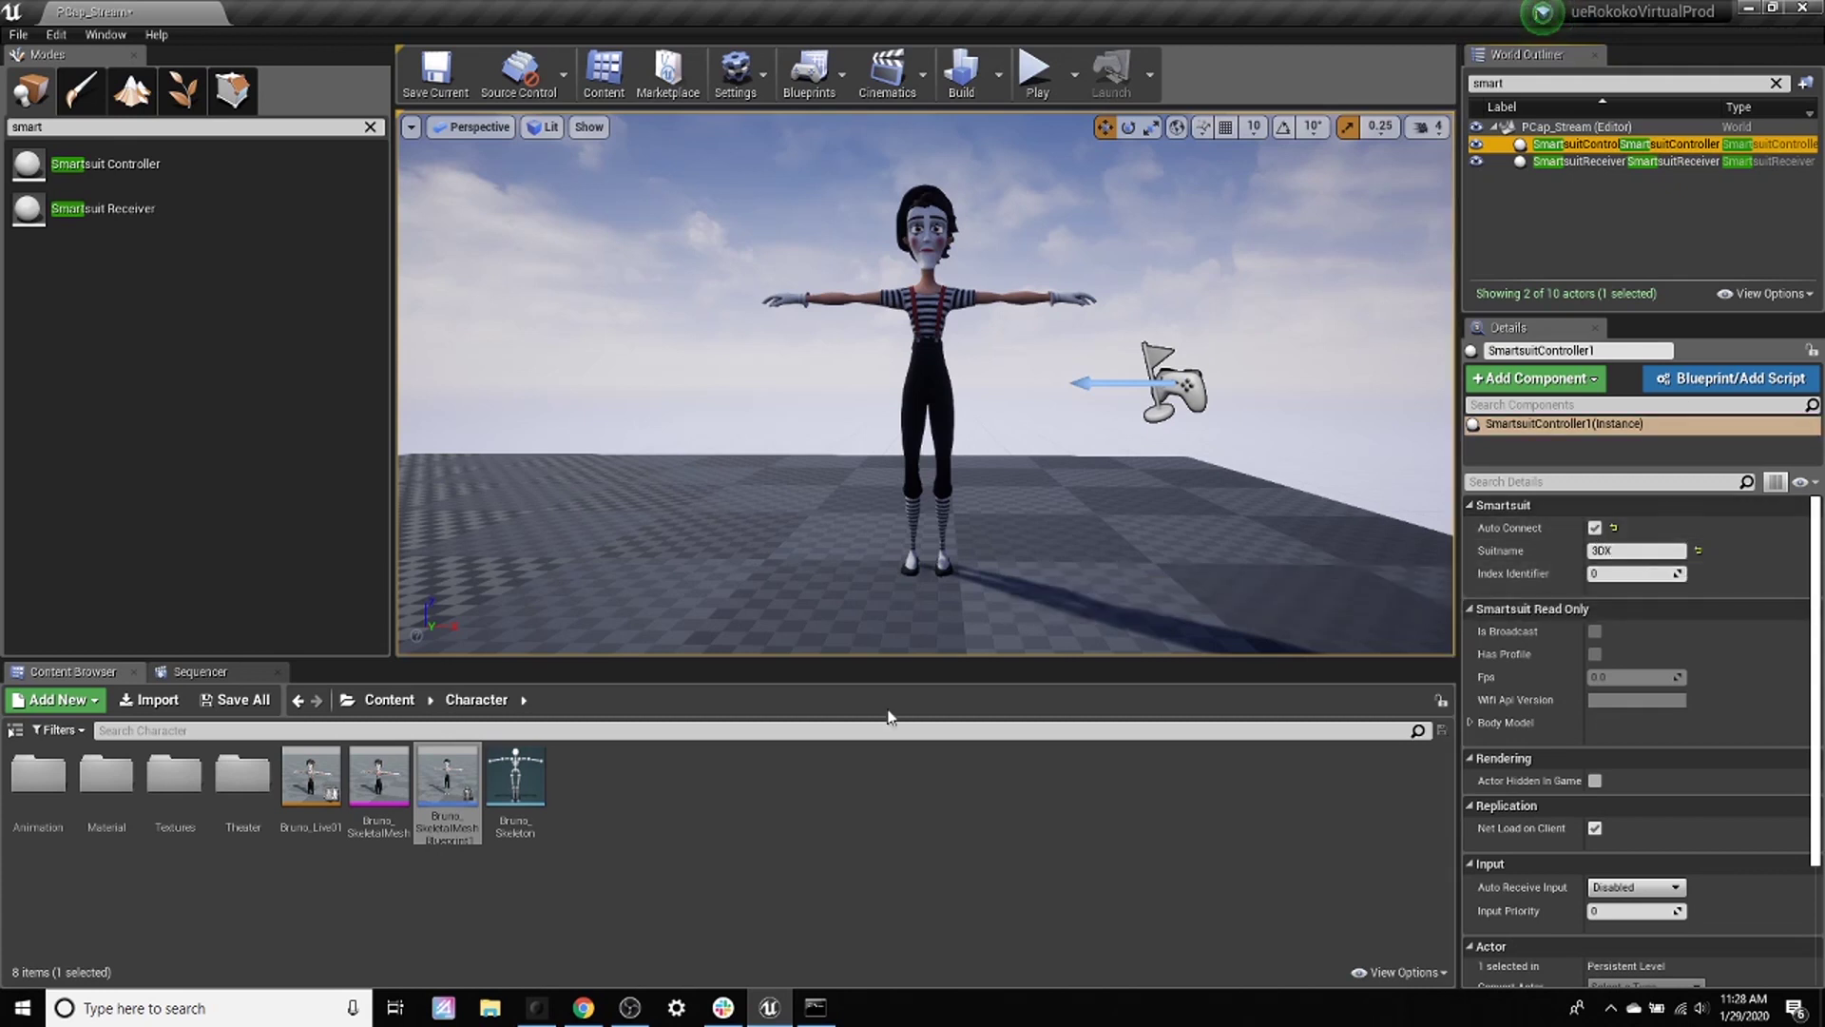
# Step: Compare the Smartsuit receiver's port and controller's suit name with the live scene and Unreal Engine streaming settings in Rokoko Studio
pyautogui.click(1578, 164)
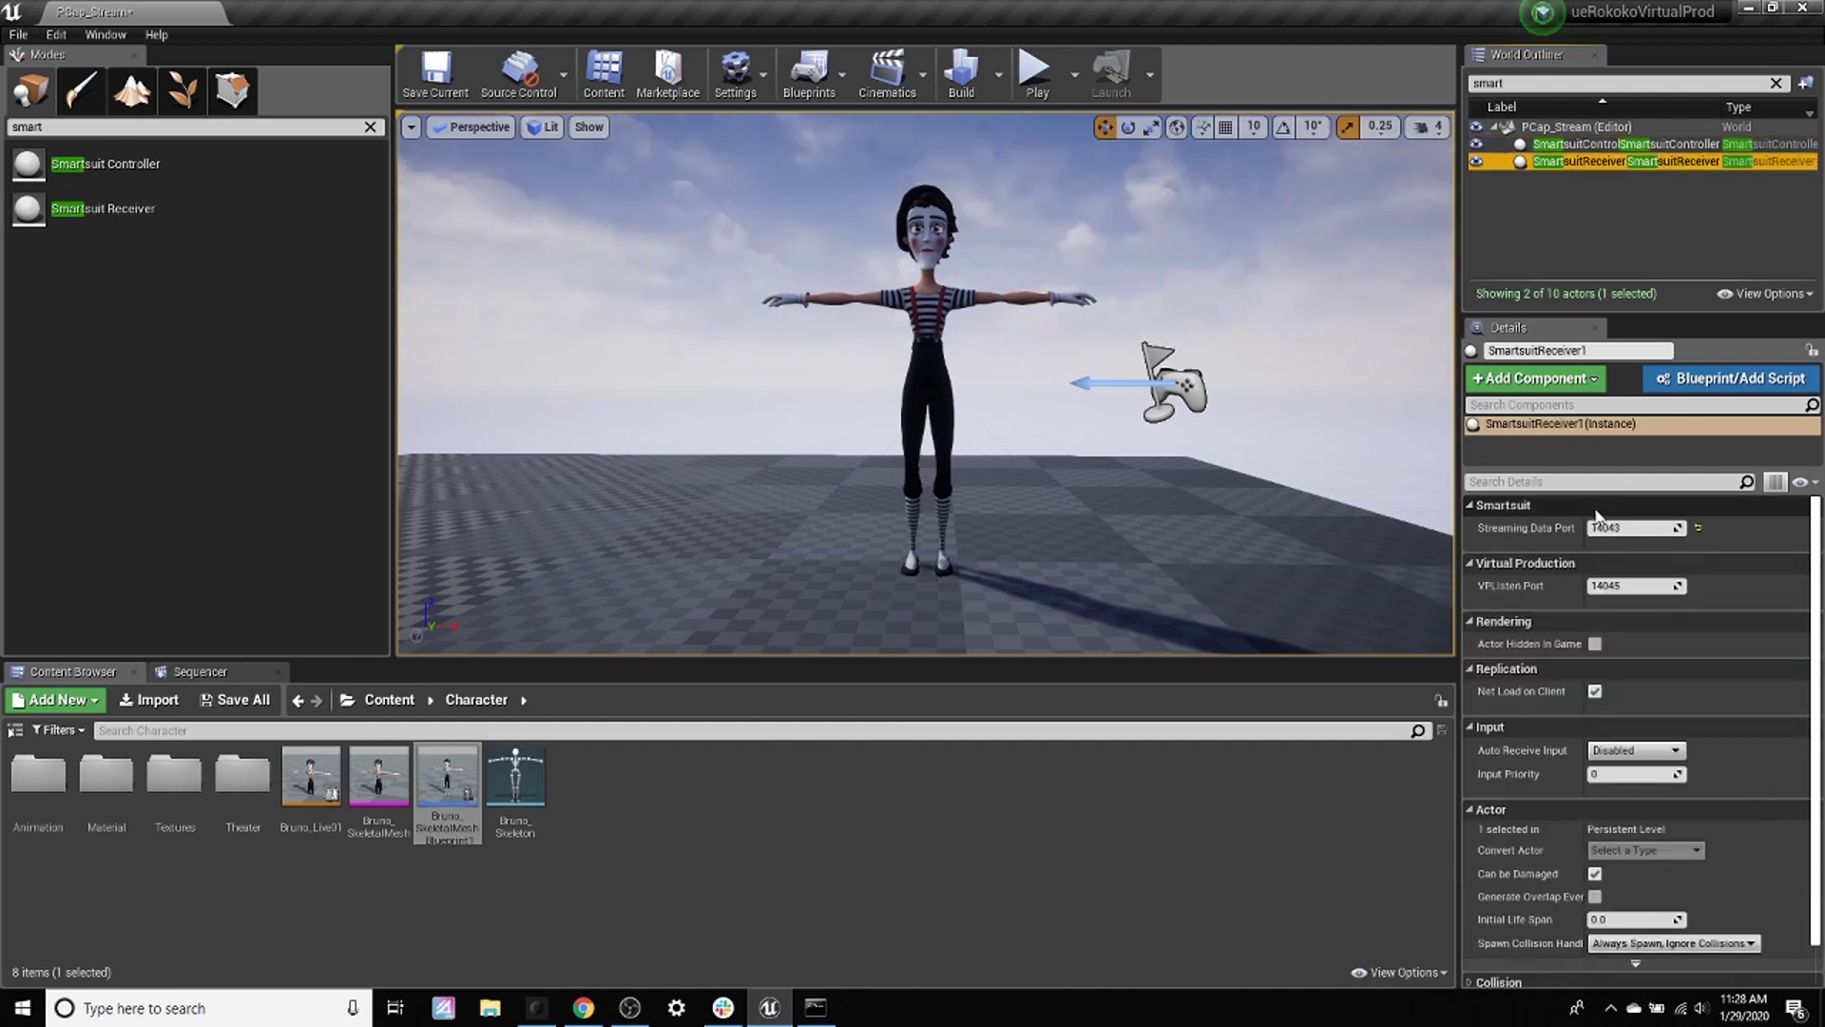
pyautogui.click(1576, 144)
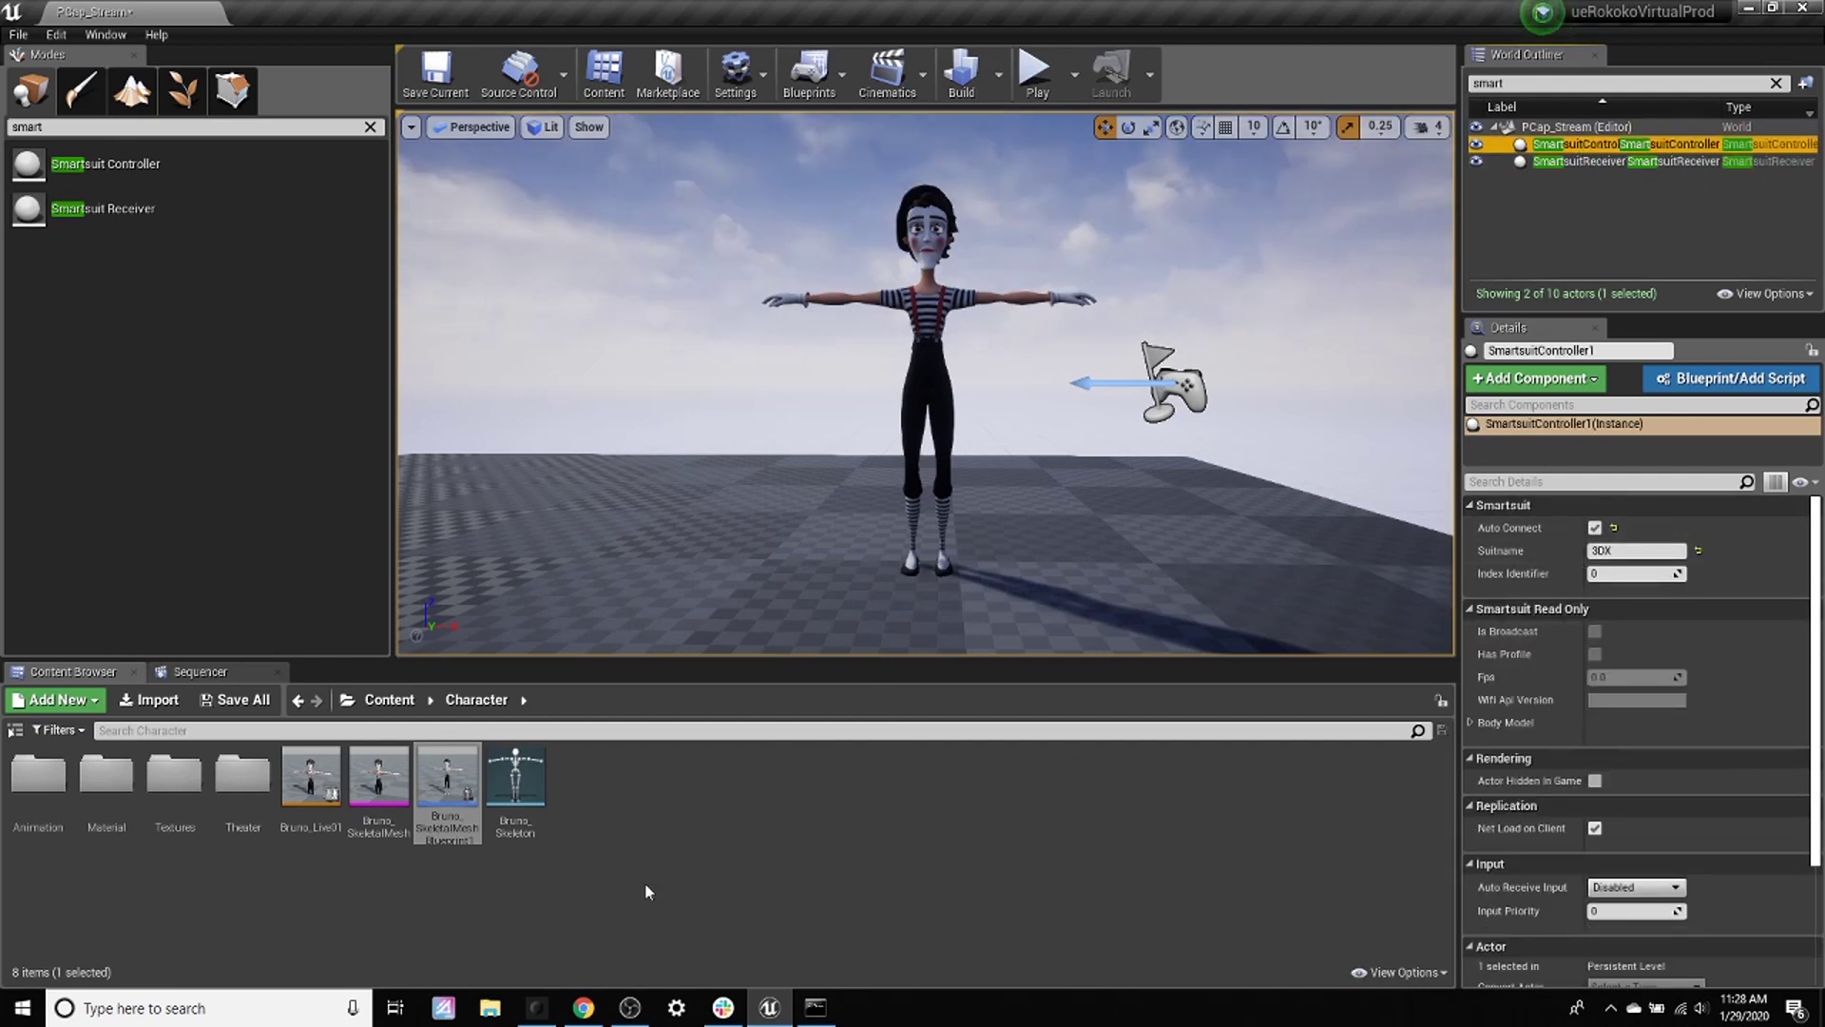
pyautogui.click(537, 1008)
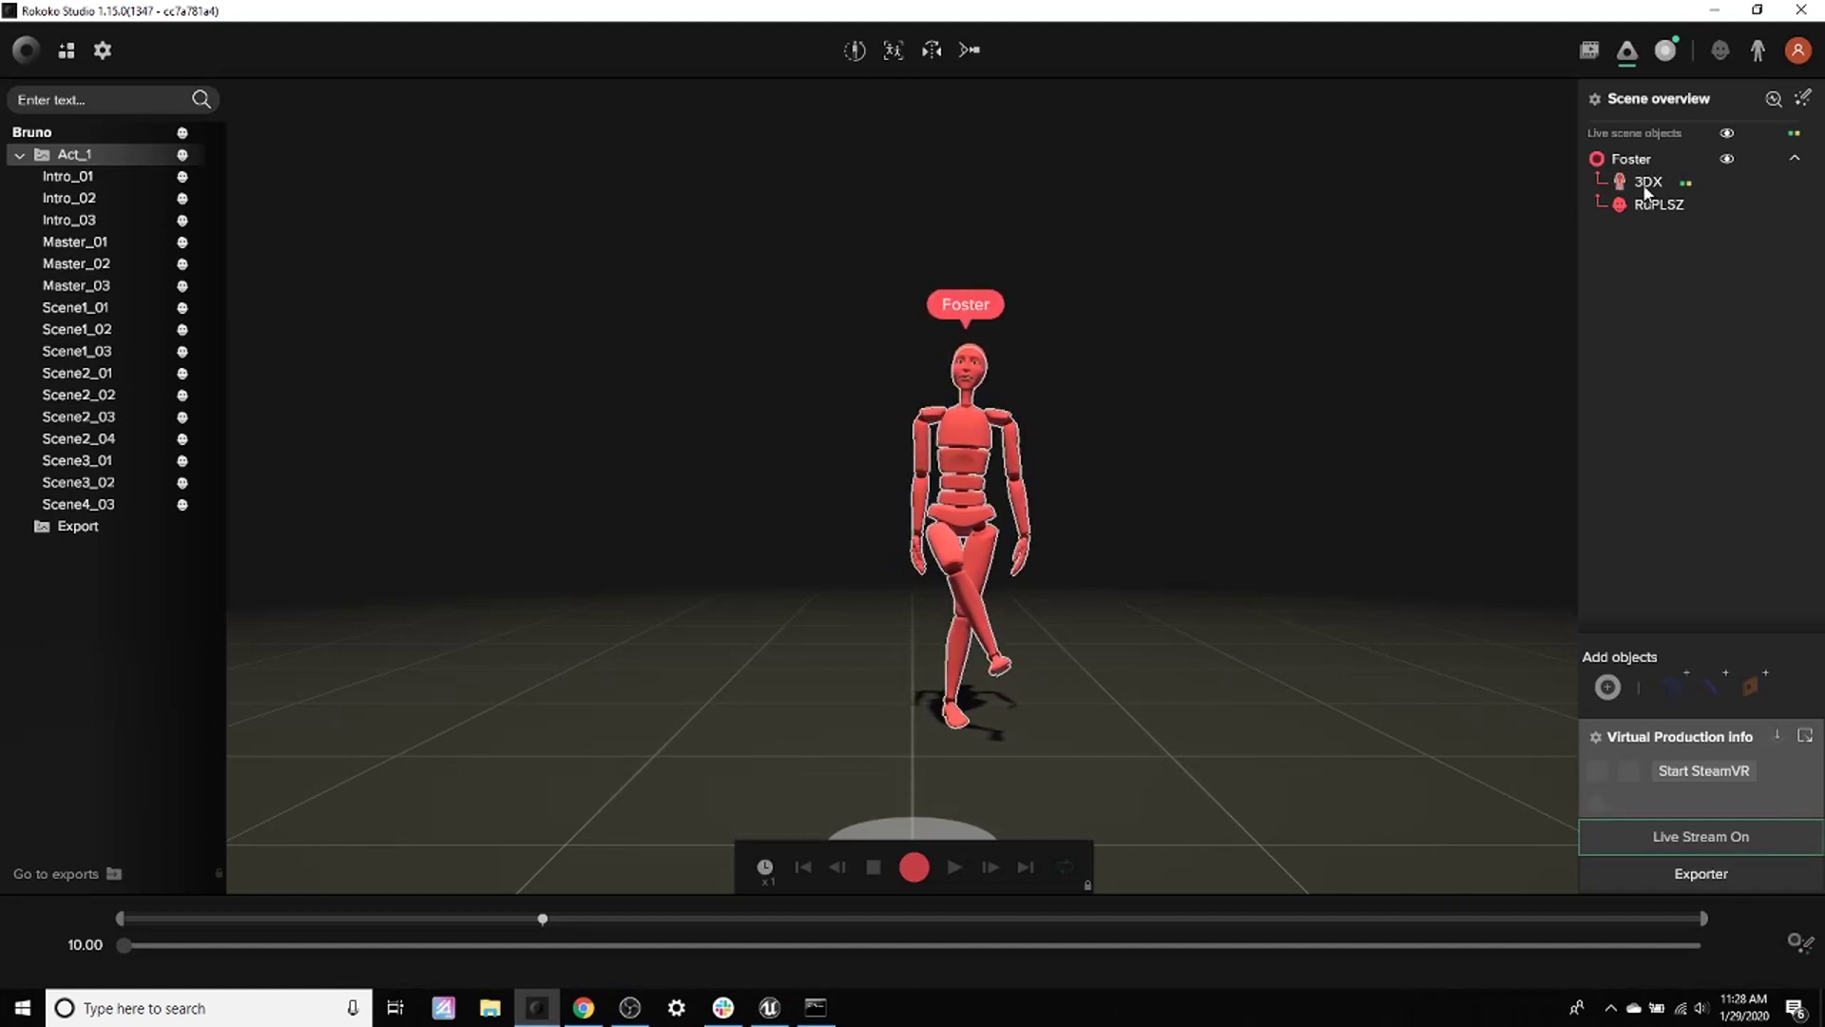
pyautogui.click(1675, 842)
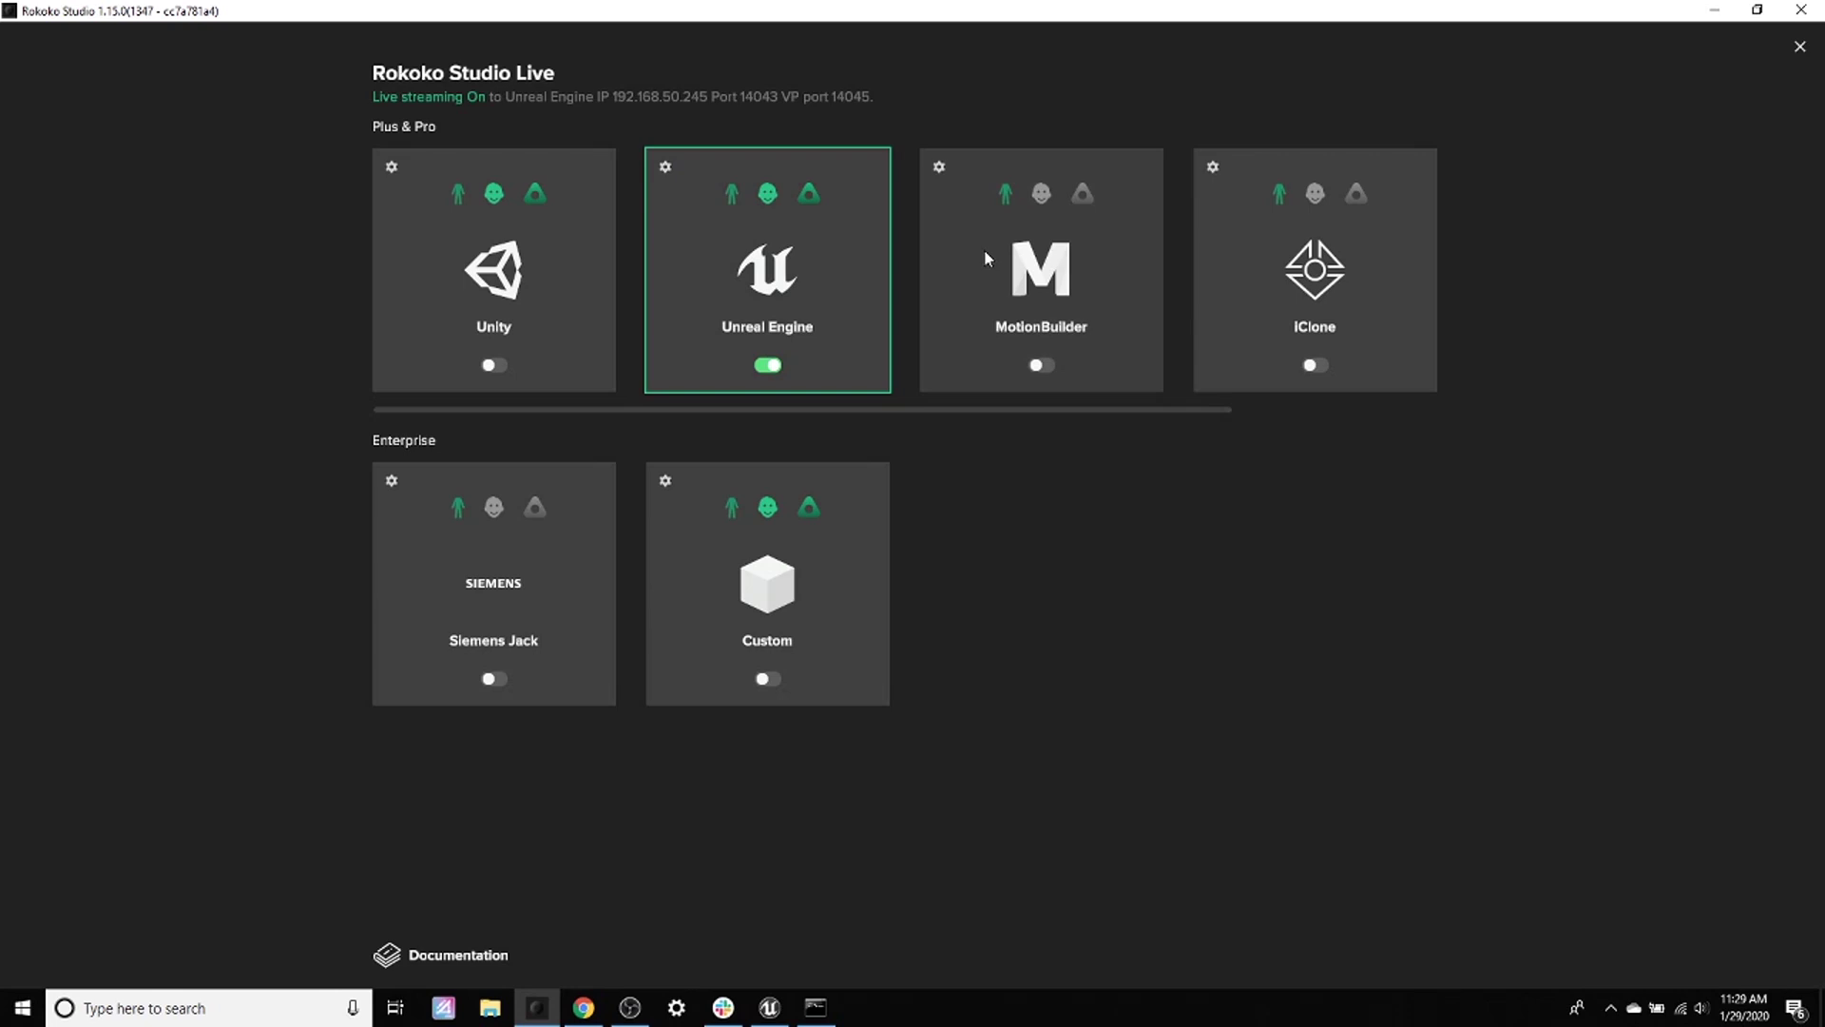
pyautogui.click(1800, 47)
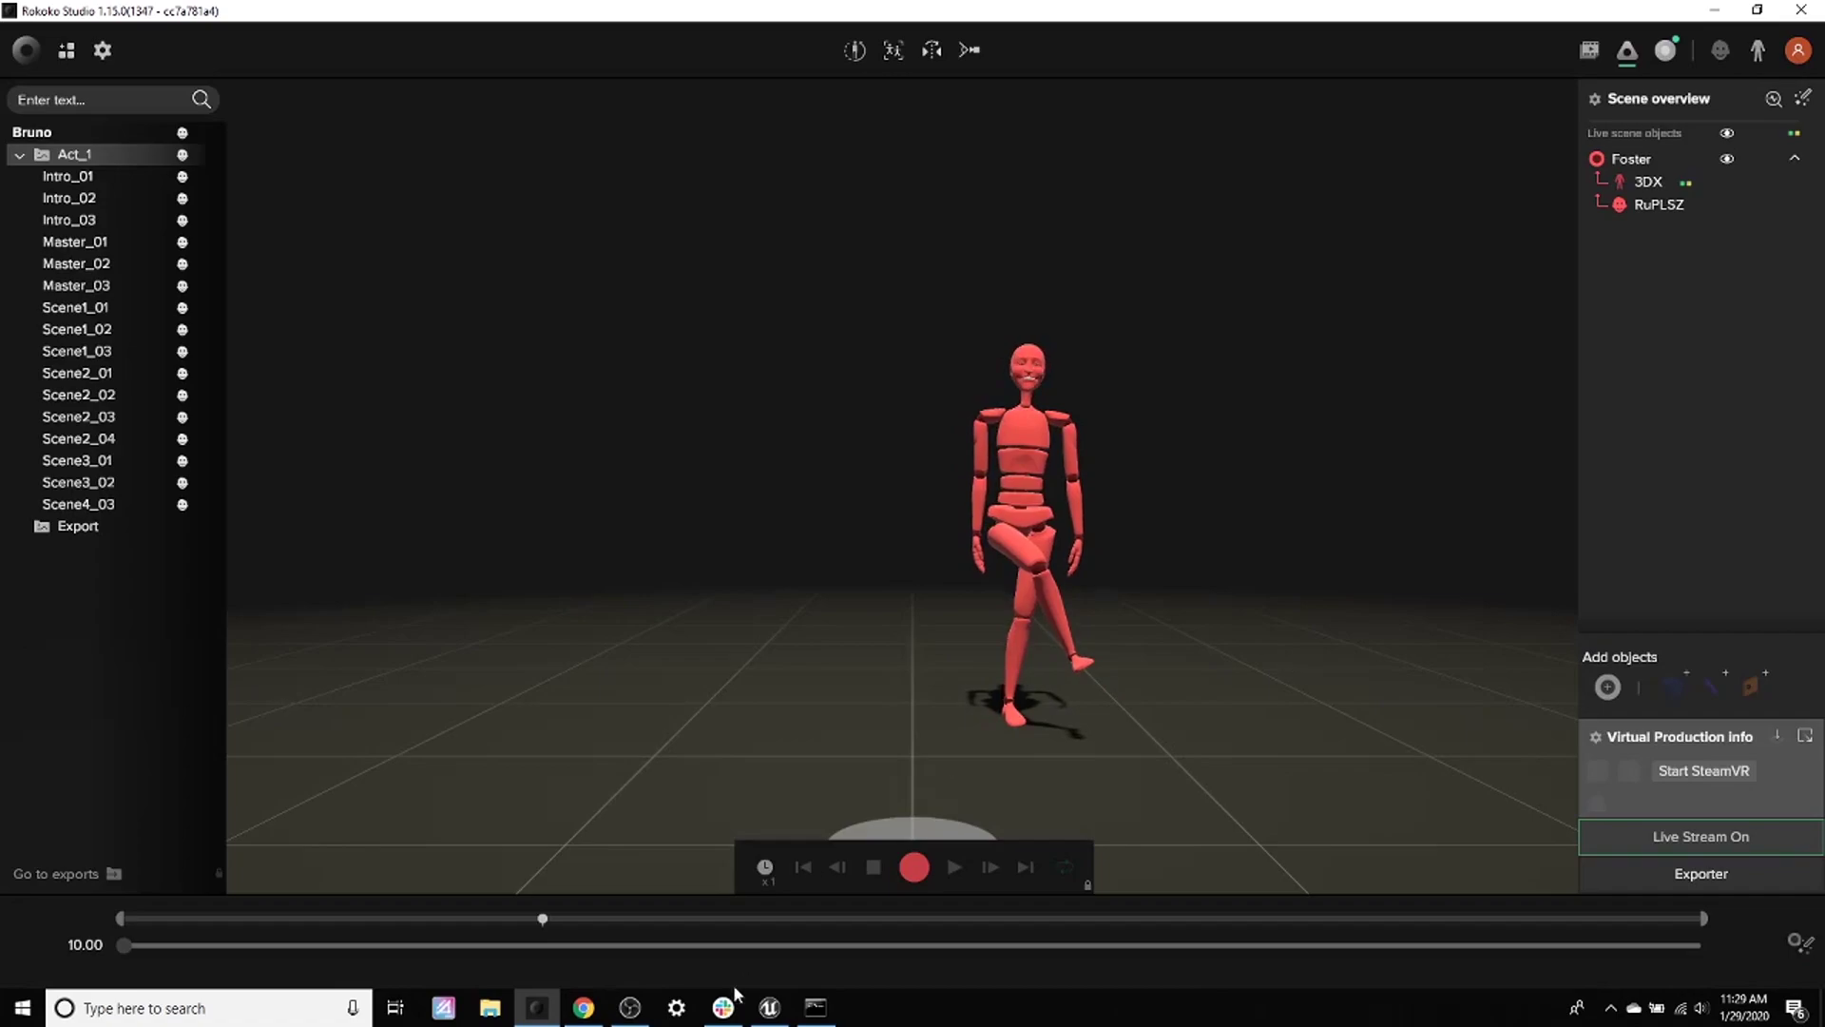
# Step: Switch to Unreal Editor, open Live Link and remove the existing Studio source
pyautogui.click(769, 1007)
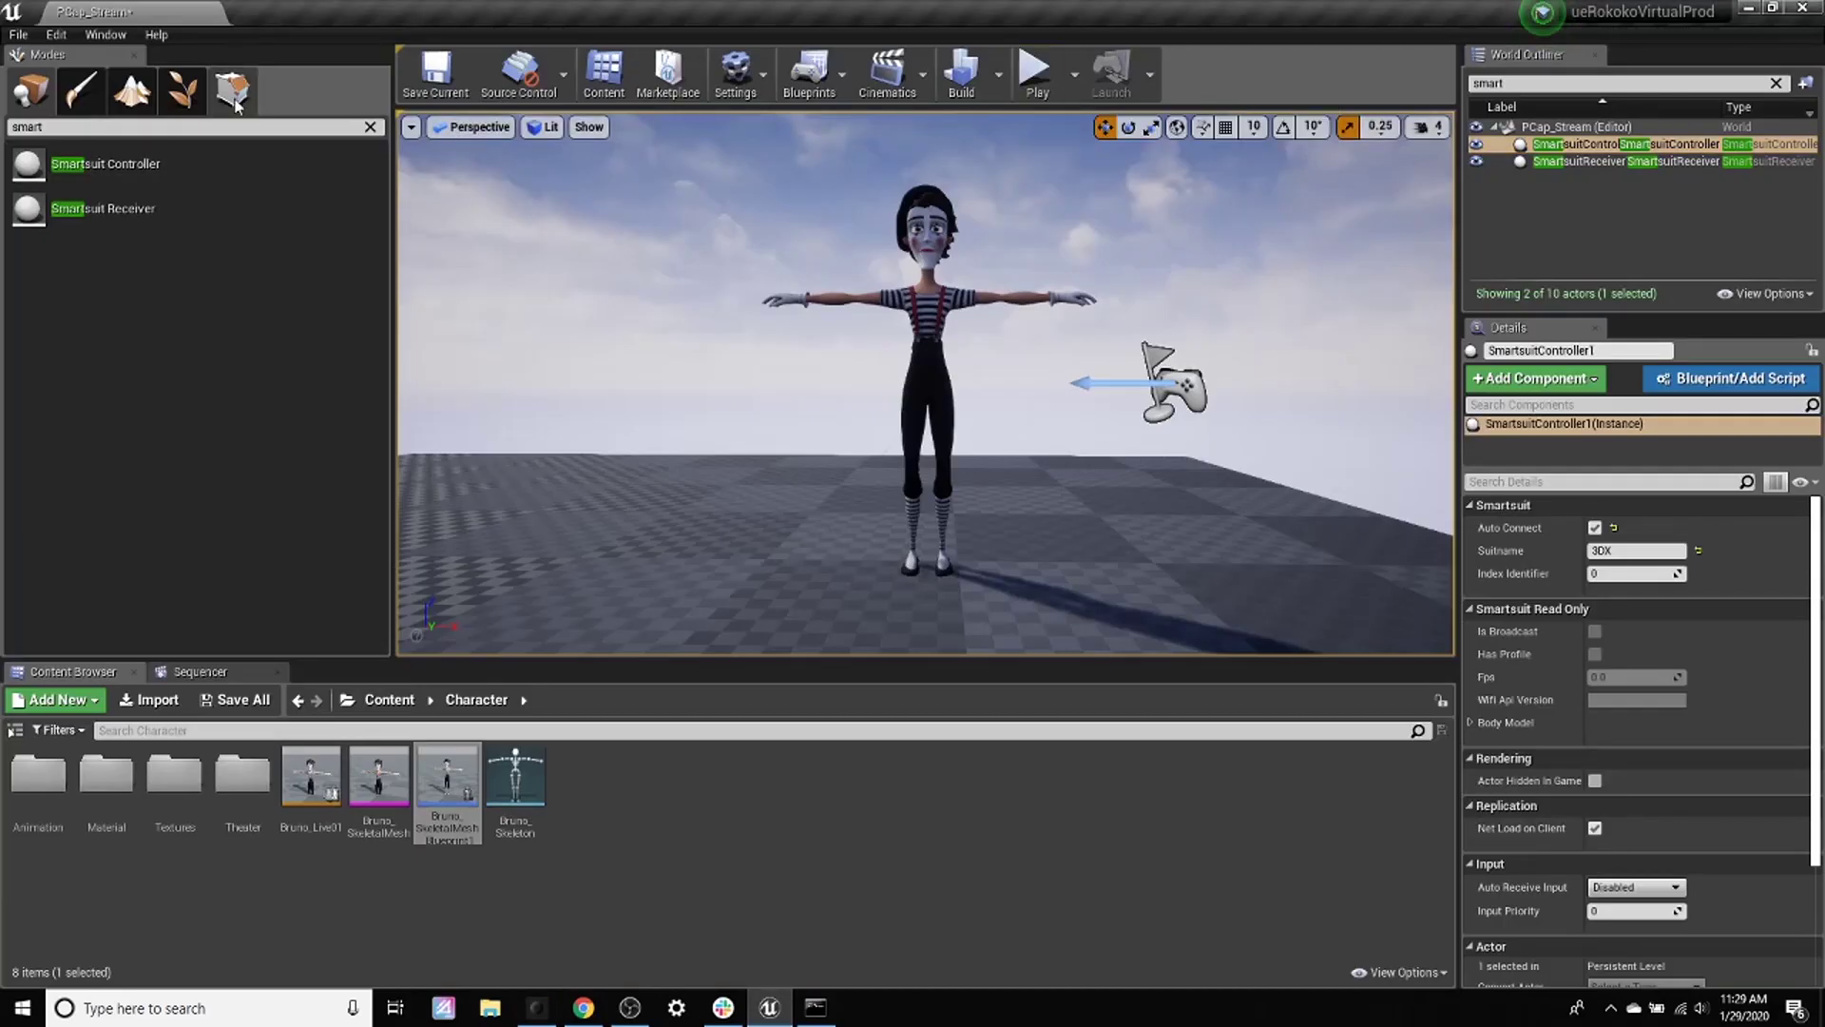
pyautogui.click(106, 35)
pyautogui.click(114, 203)
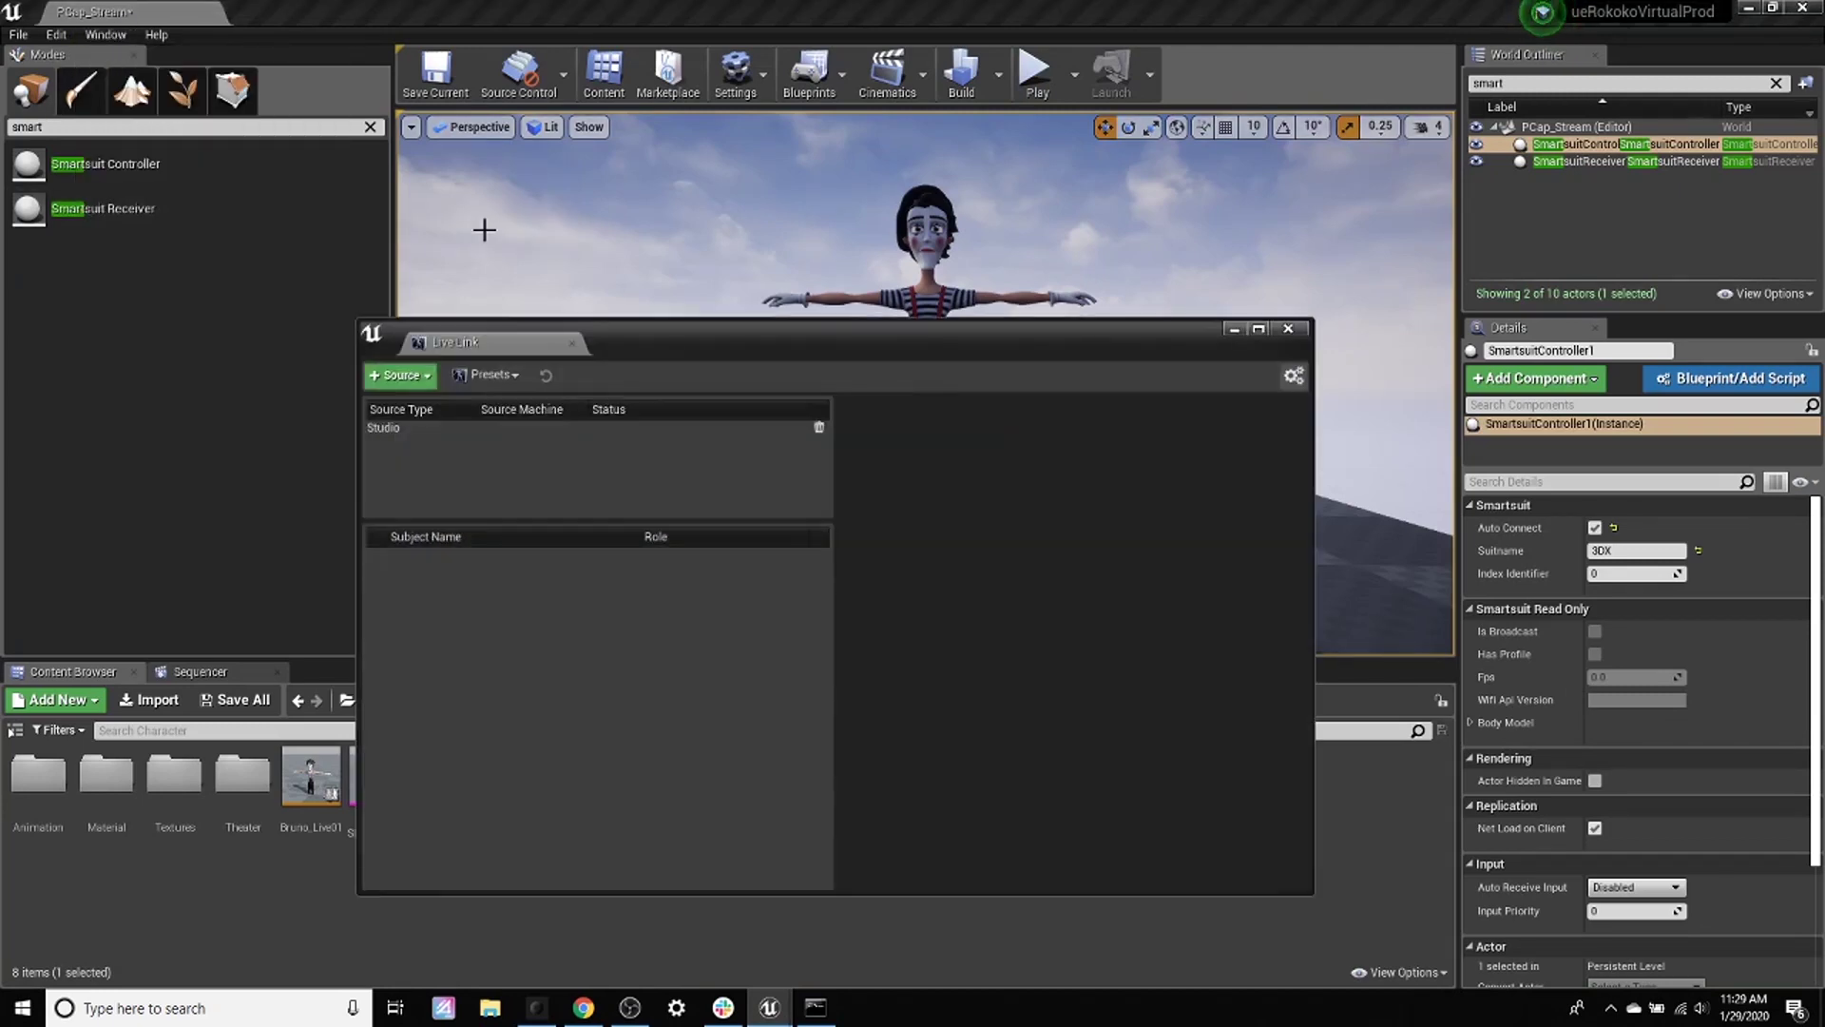
pyautogui.click(396, 427)
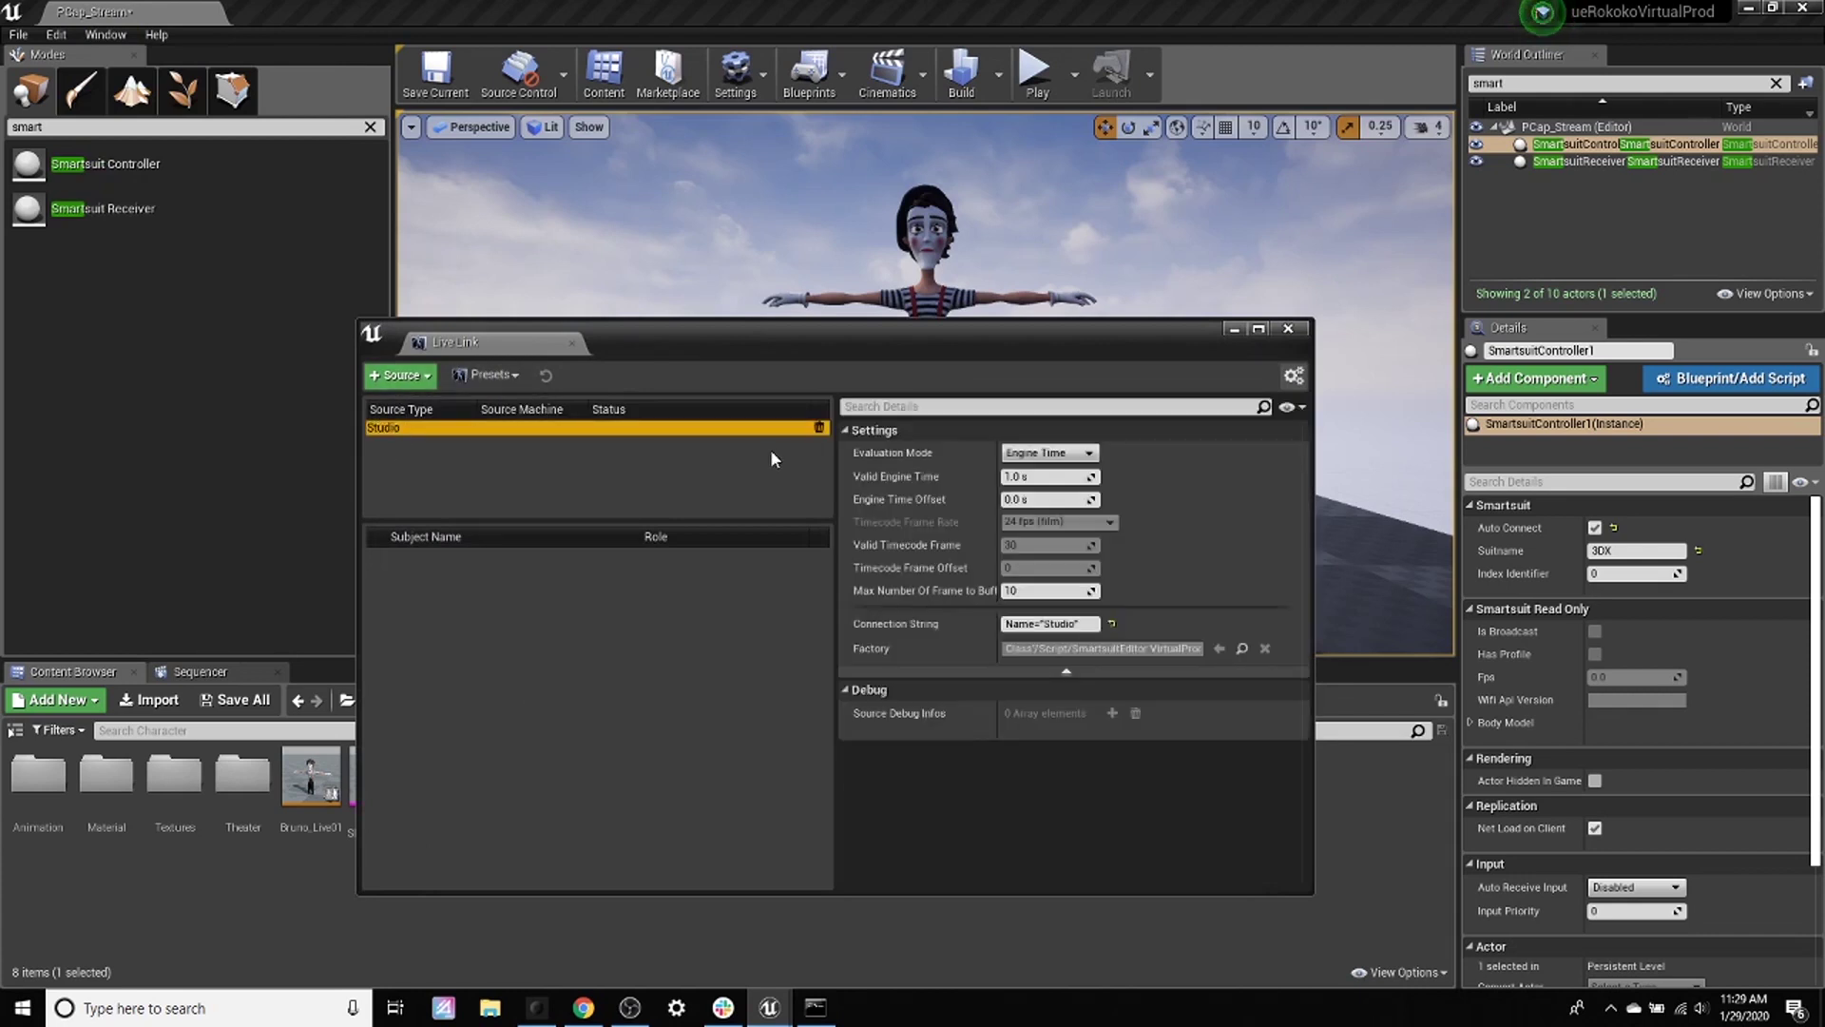
pyautogui.click(818, 427)
# Step: Add the Rokoko Studio source named Studio to Live Link, view its settings and close Live Link
pyautogui.click(399, 375)
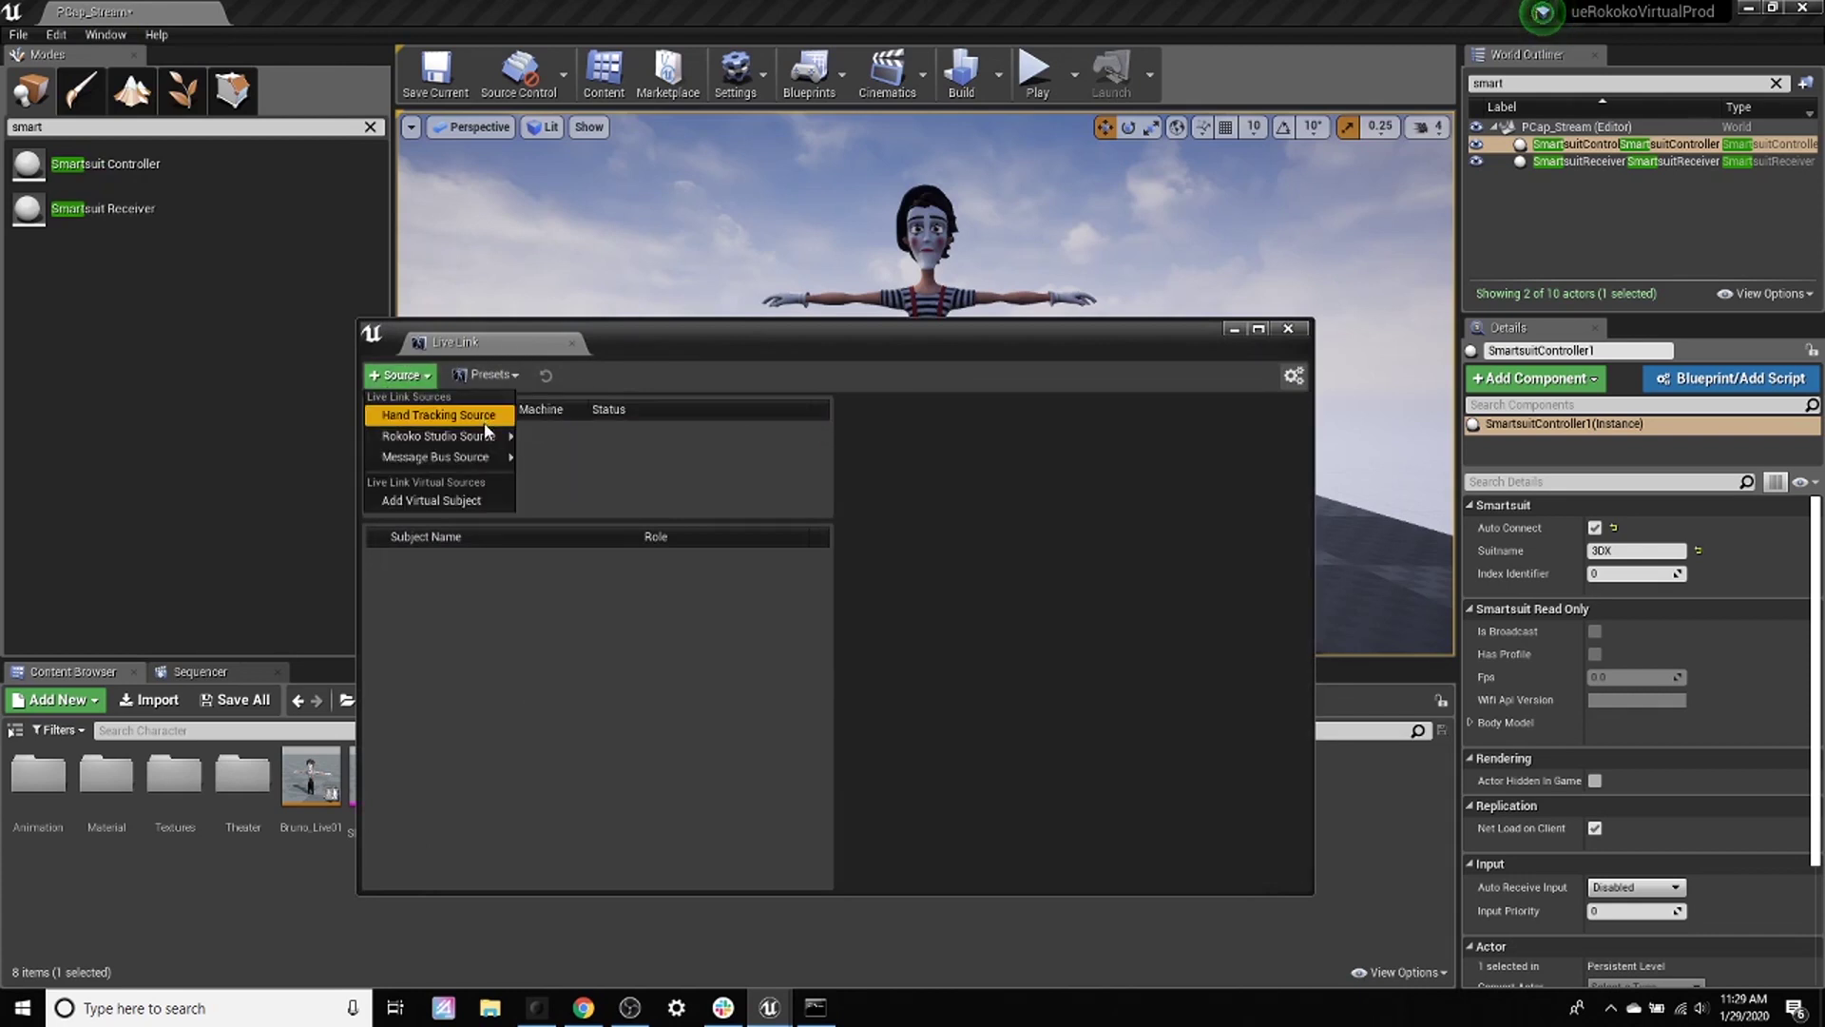
pyautogui.moveTo(487, 436)
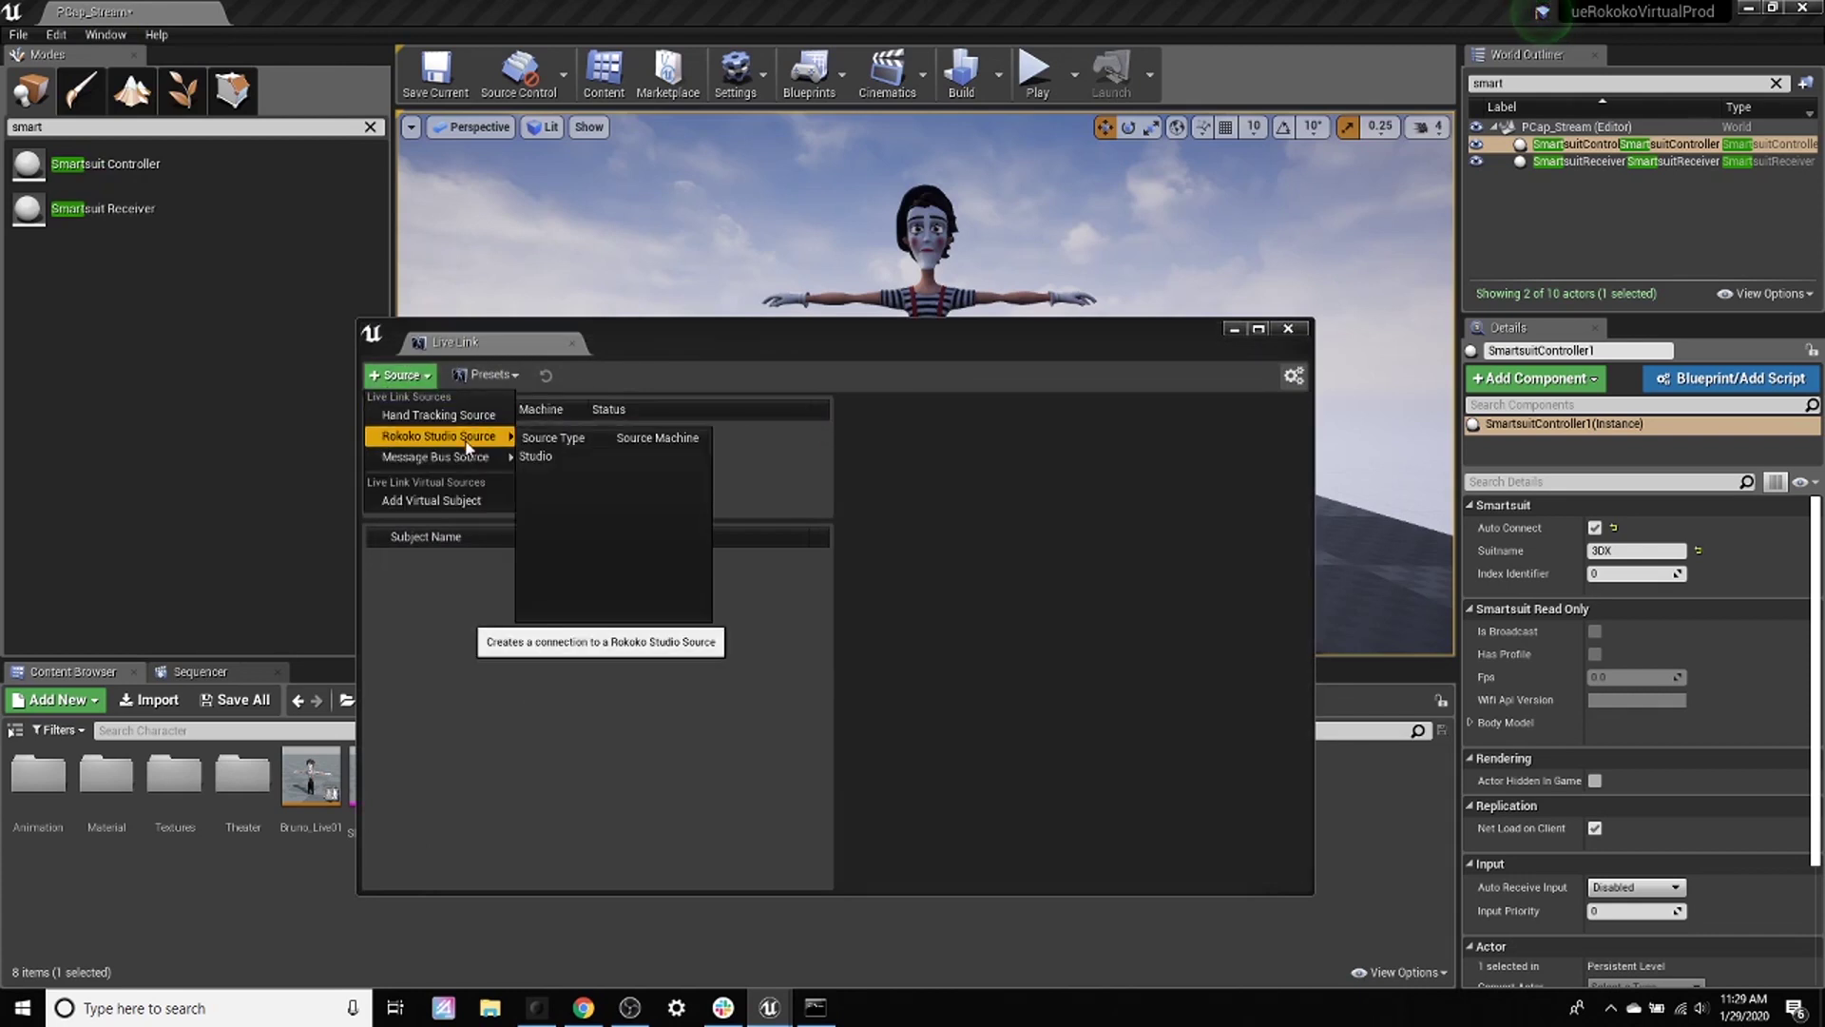
pyautogui.click(550, 456)
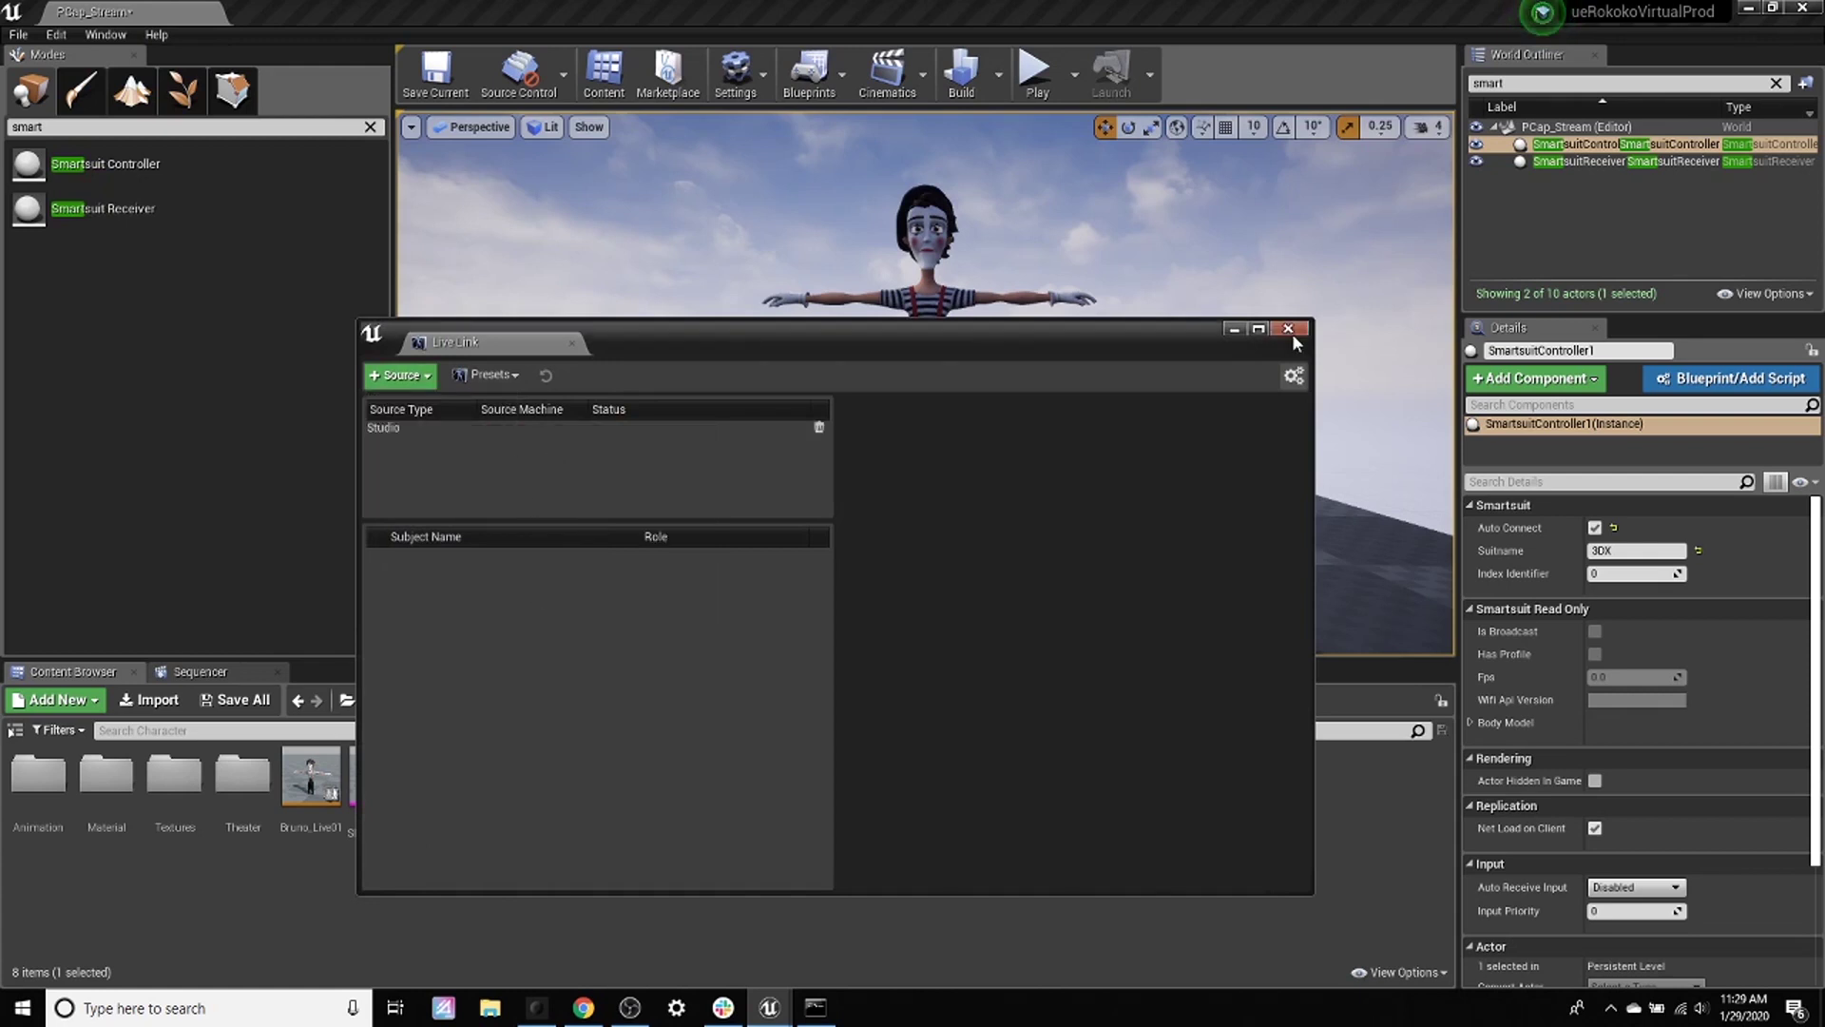
pyautogui.click(718, 430)
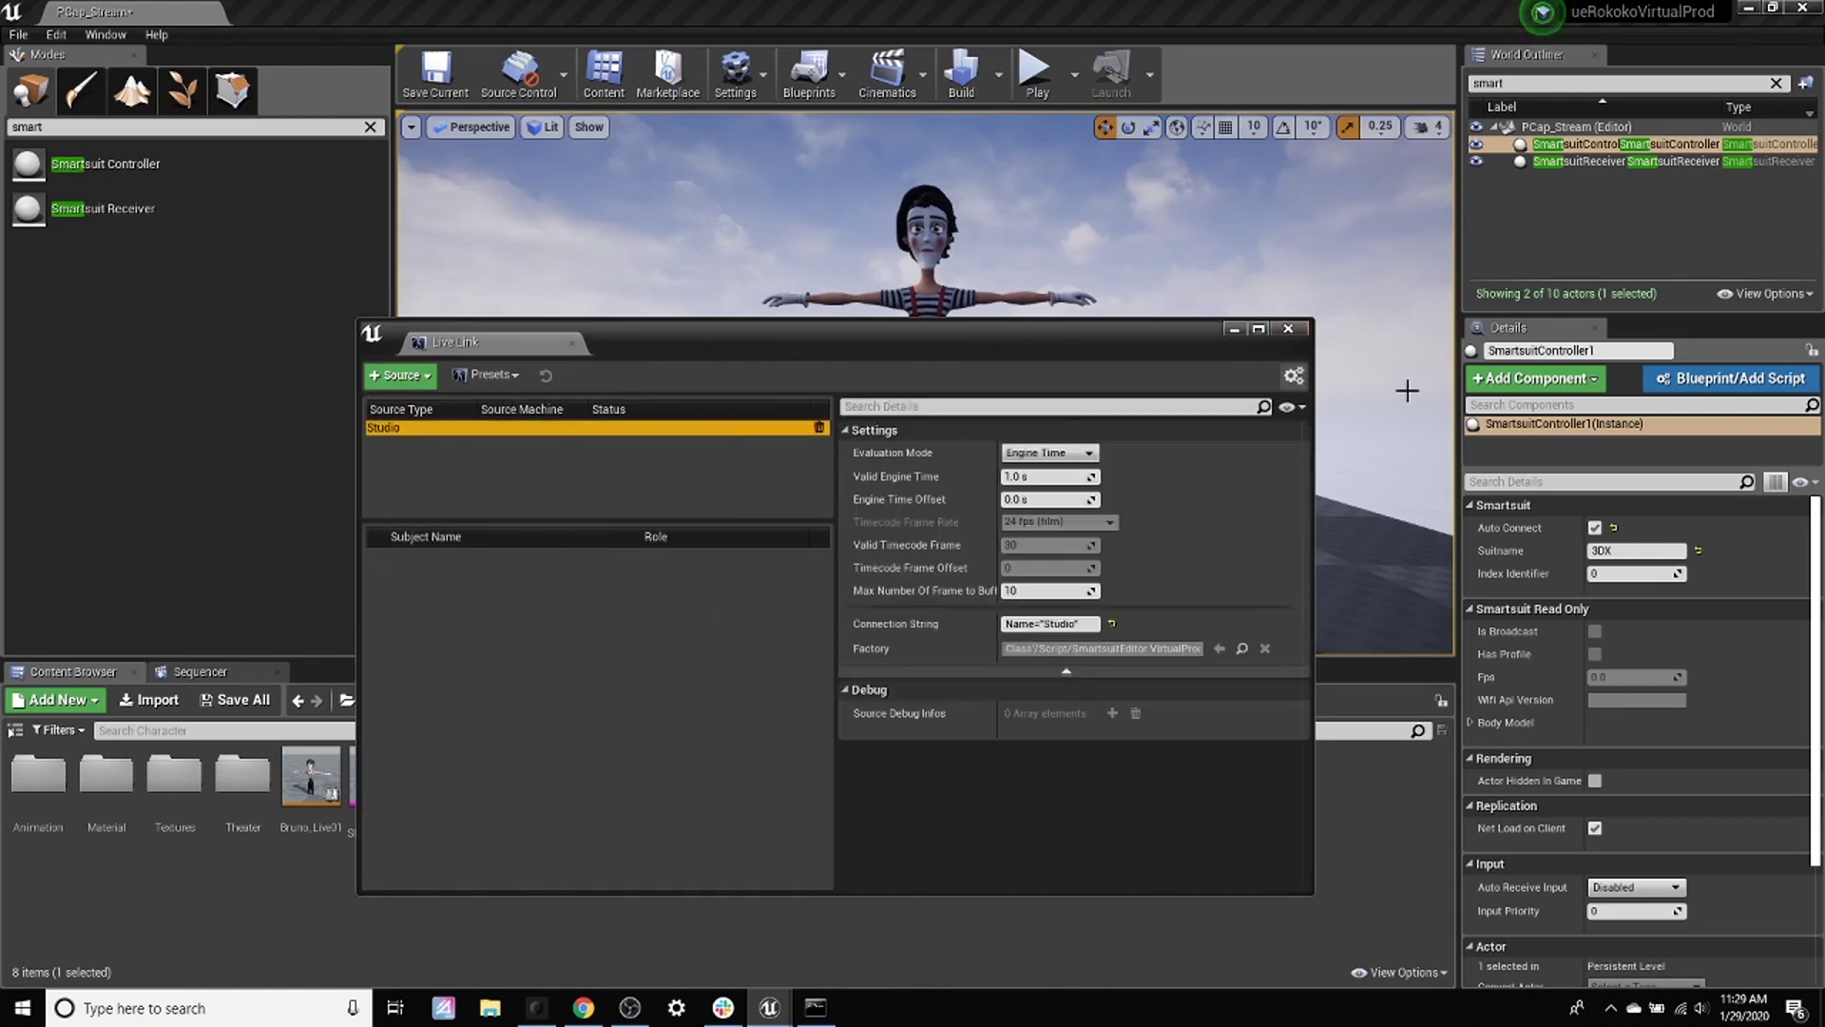
pyautogui.click(1291, 337)
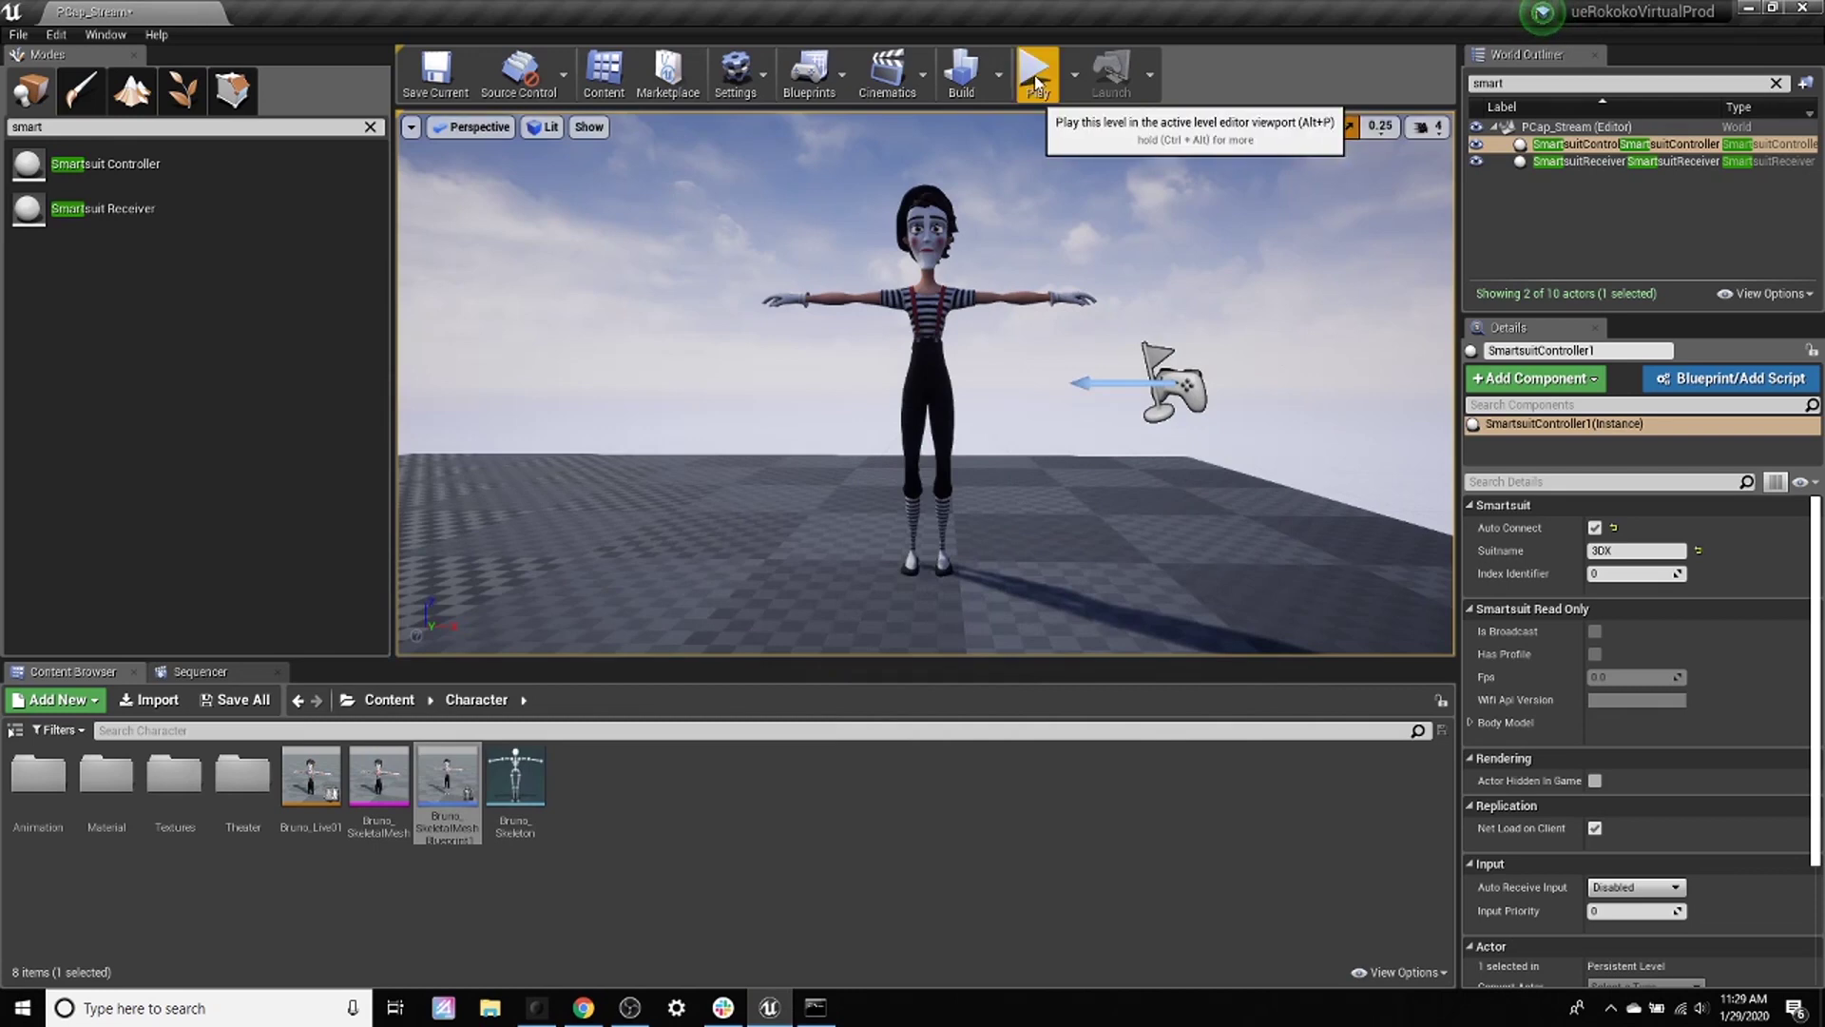
# Step: Play the level and perform the Straight pose on all live characters in Rokoko Studio
pyautogui.click(1035, 71)
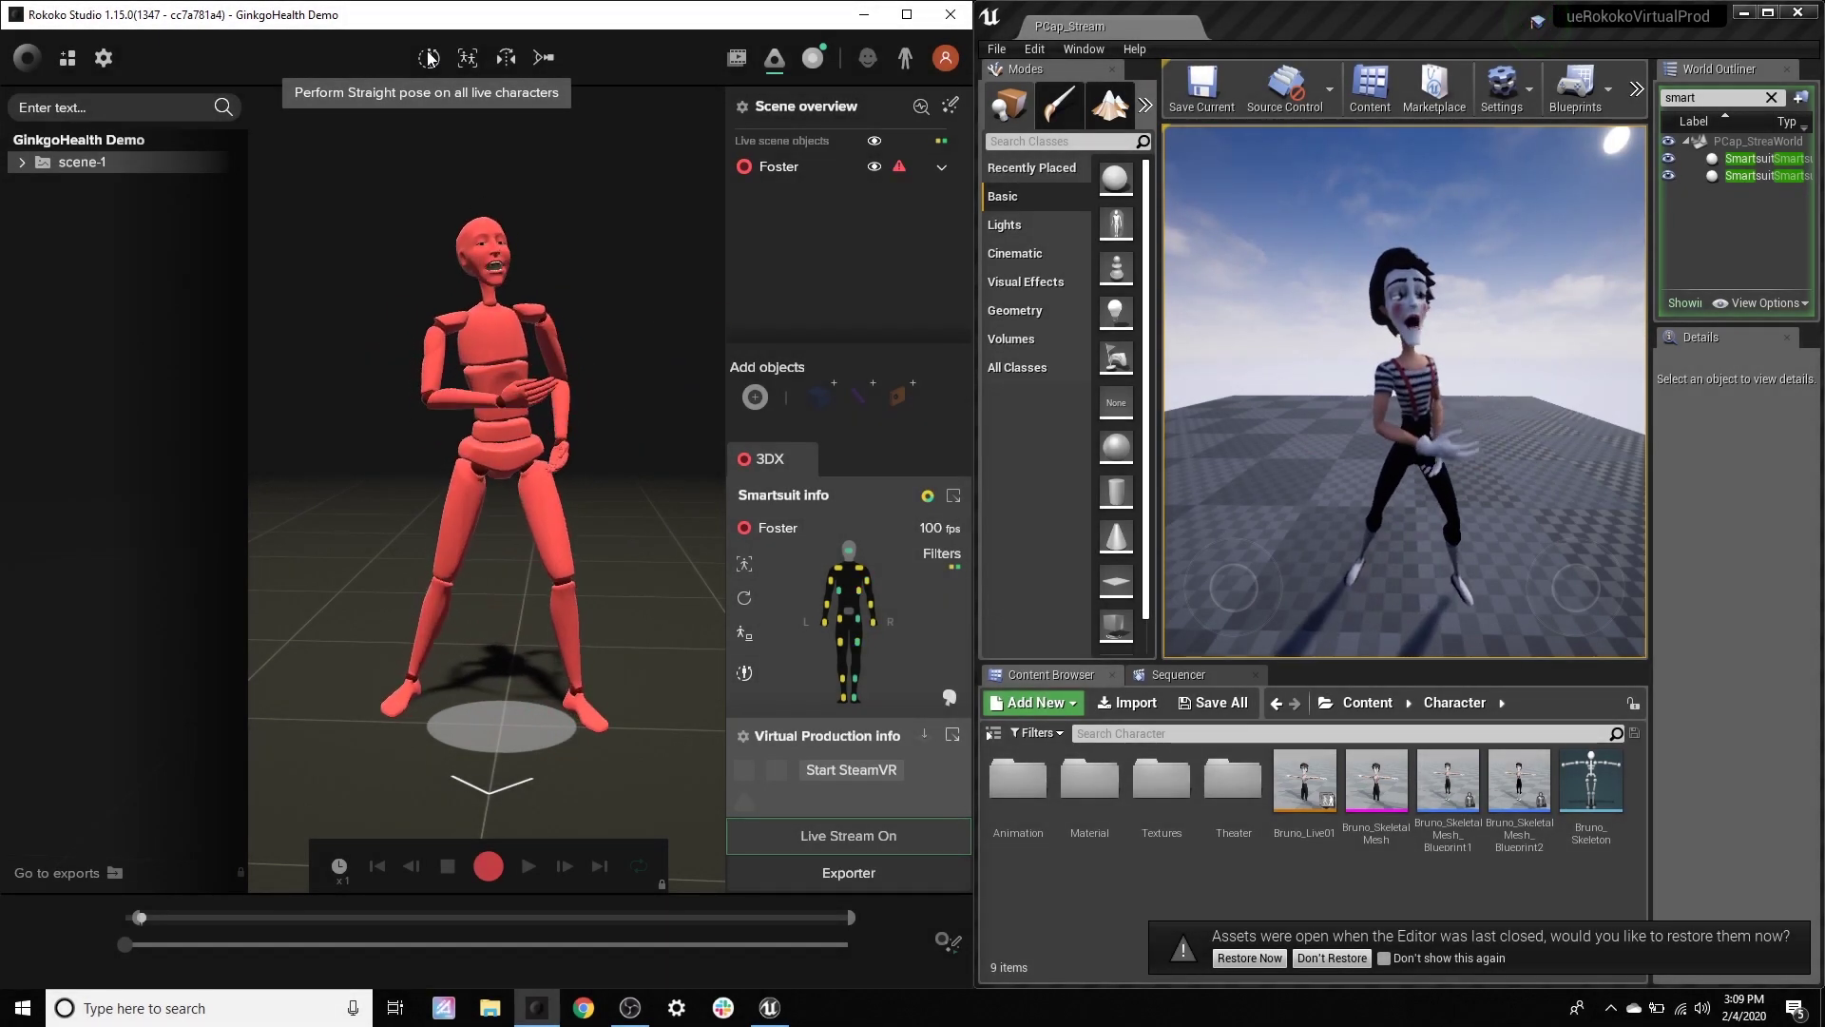
pyautogui.click(429, 58)
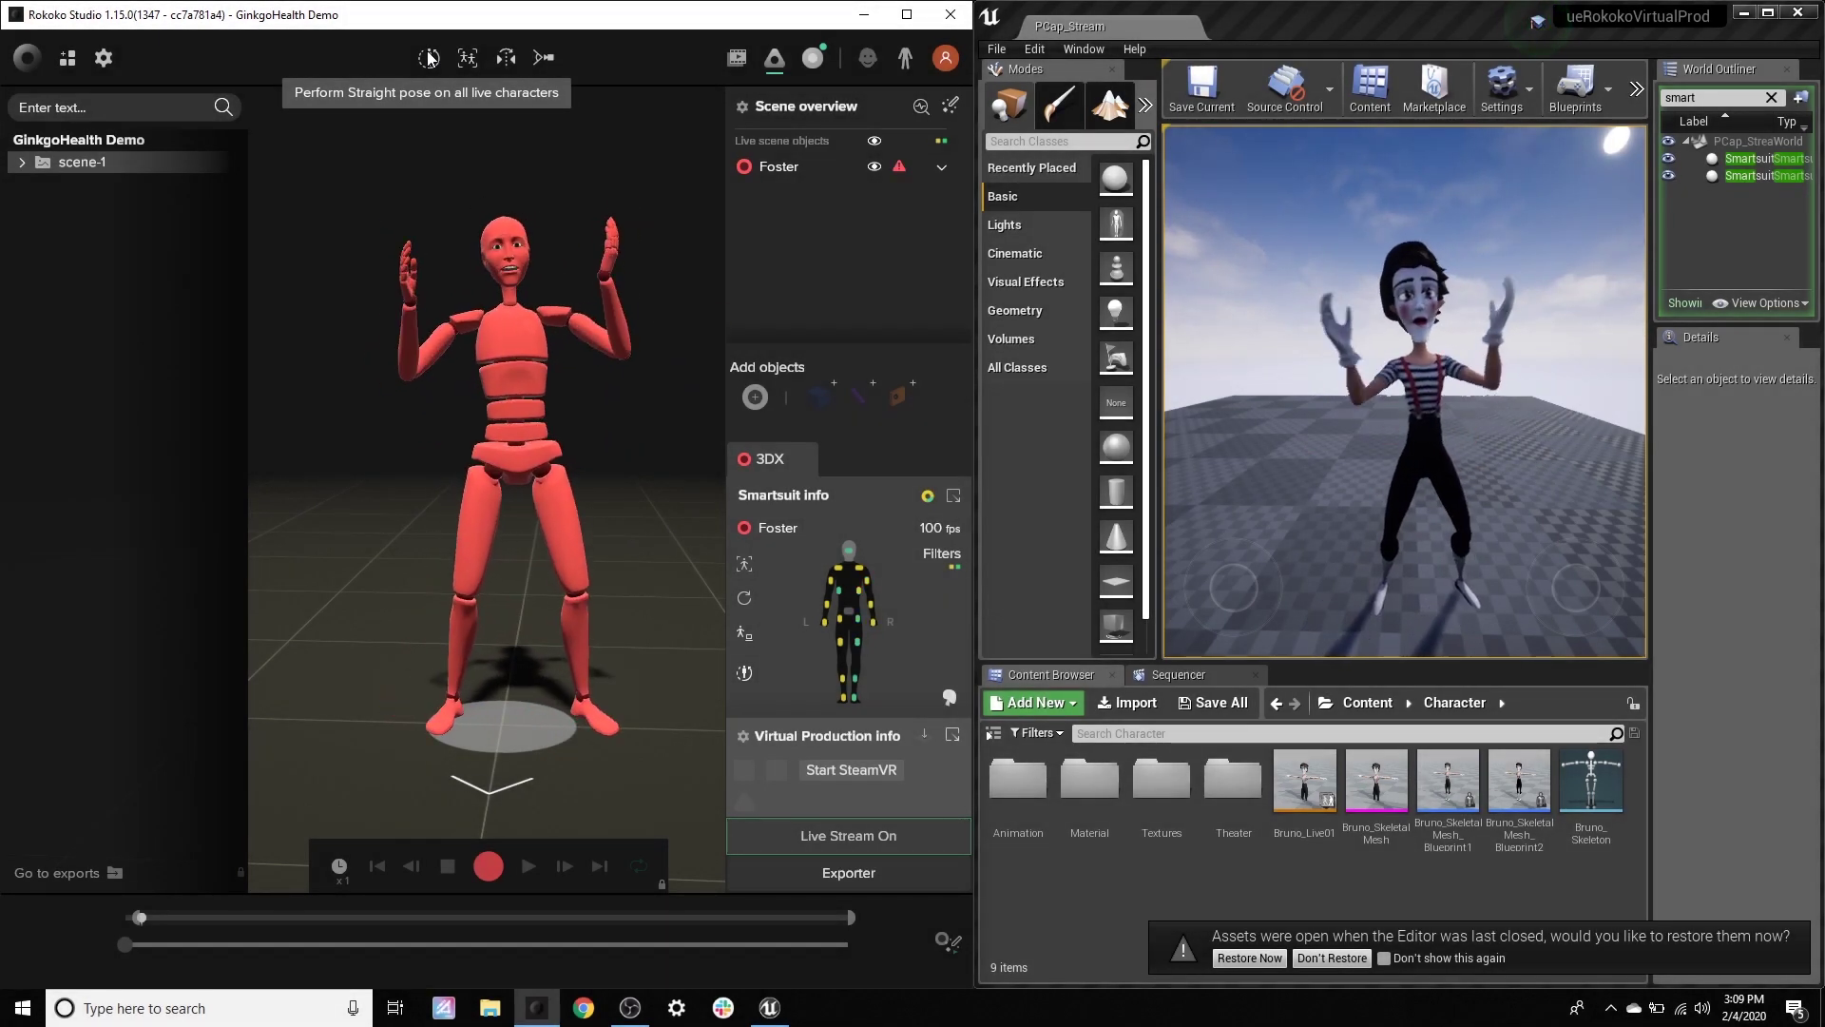